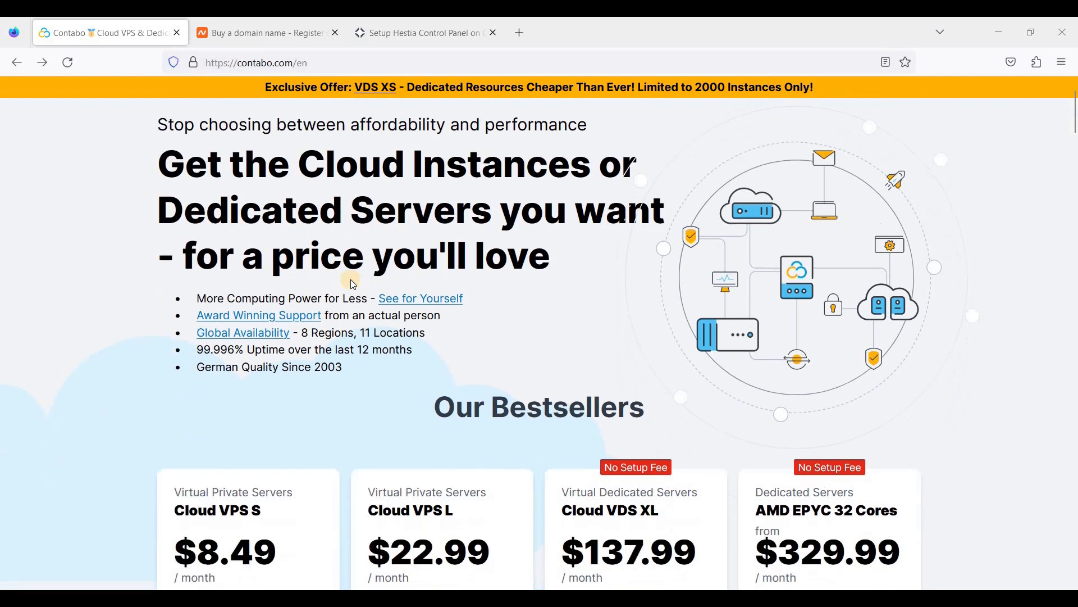
Scroll to Our Bestsellers and select the Cloud VPS S plan to configure it.
scroll(356, 277, up, 1)
scroll(345, 282, down, 2)
scroll(345, 284, down, 1)
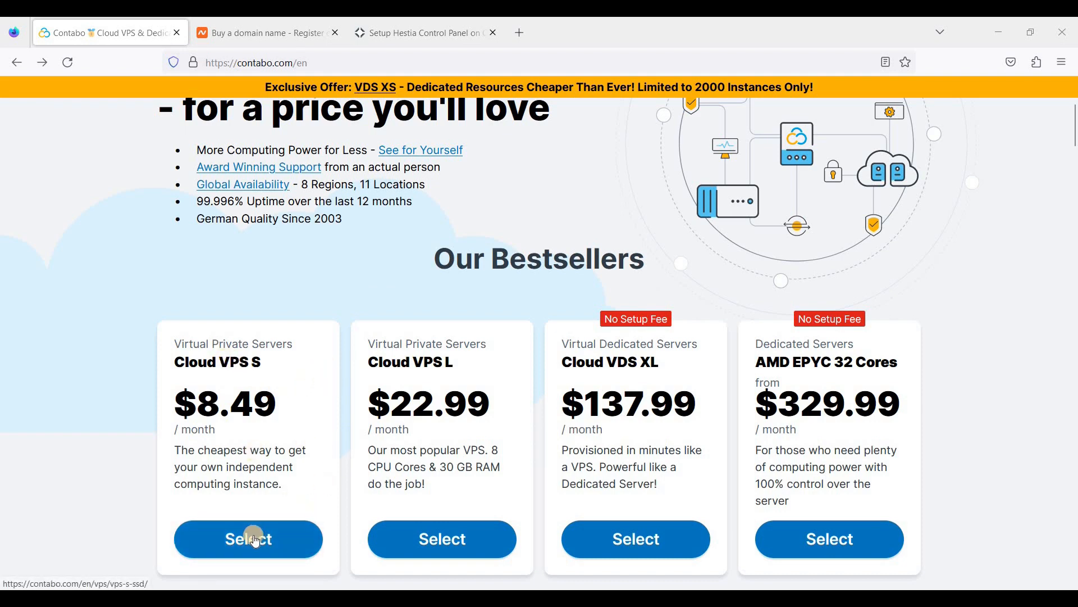
click(324, 346)
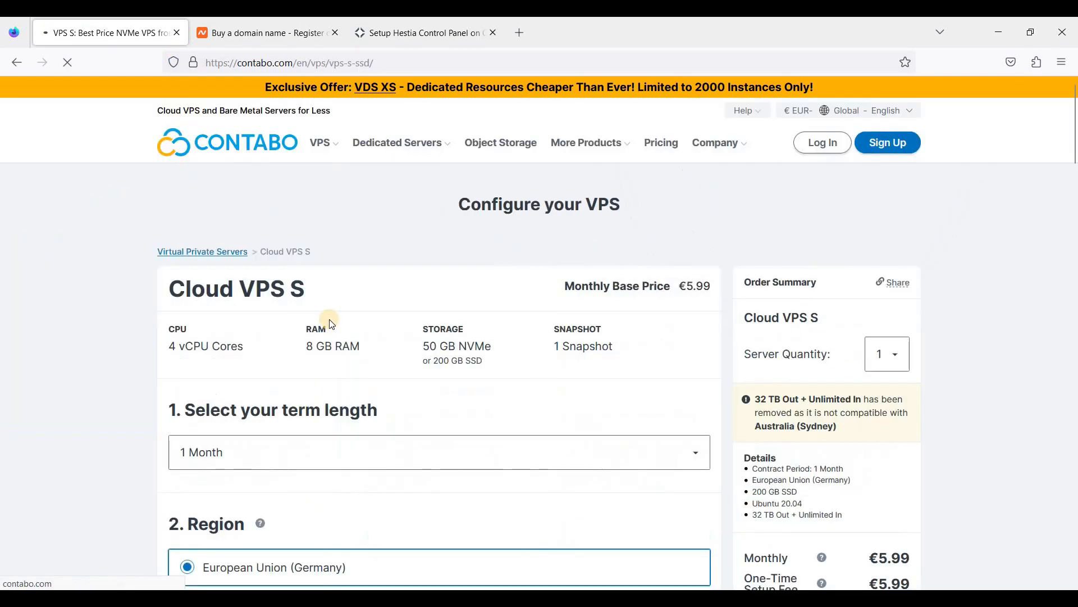
scroll(374, 387, down, 2)
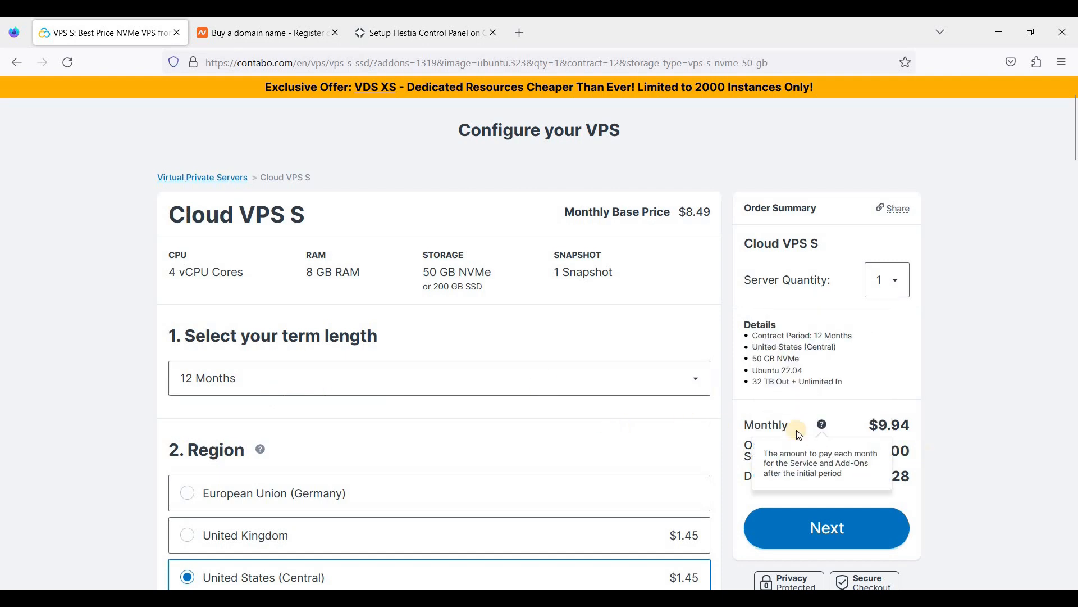
scroll(604, 378, down, 2)
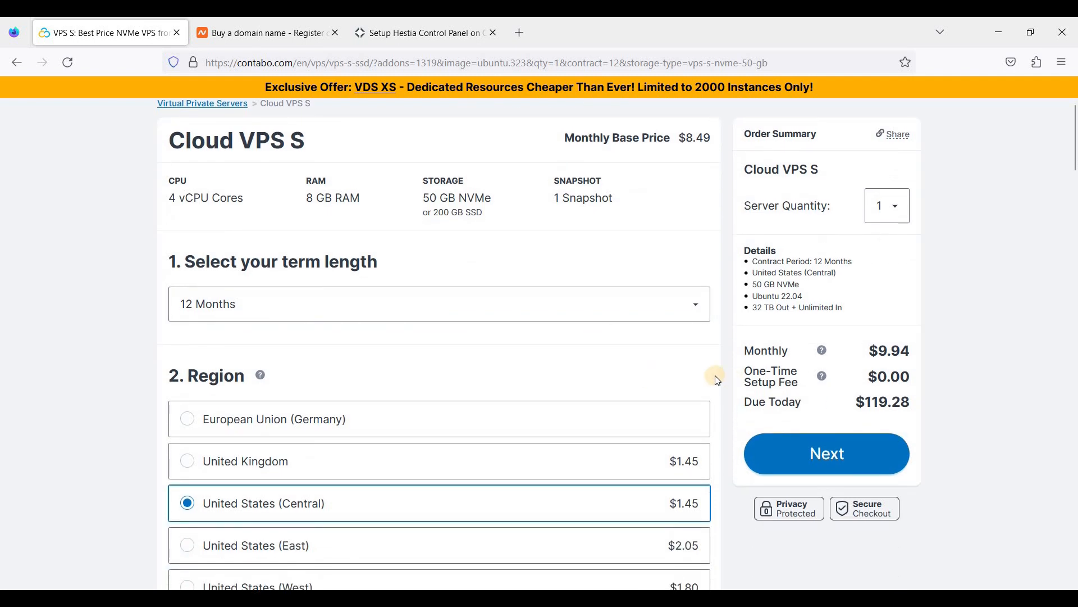
scroll(663, 371, down, 2)
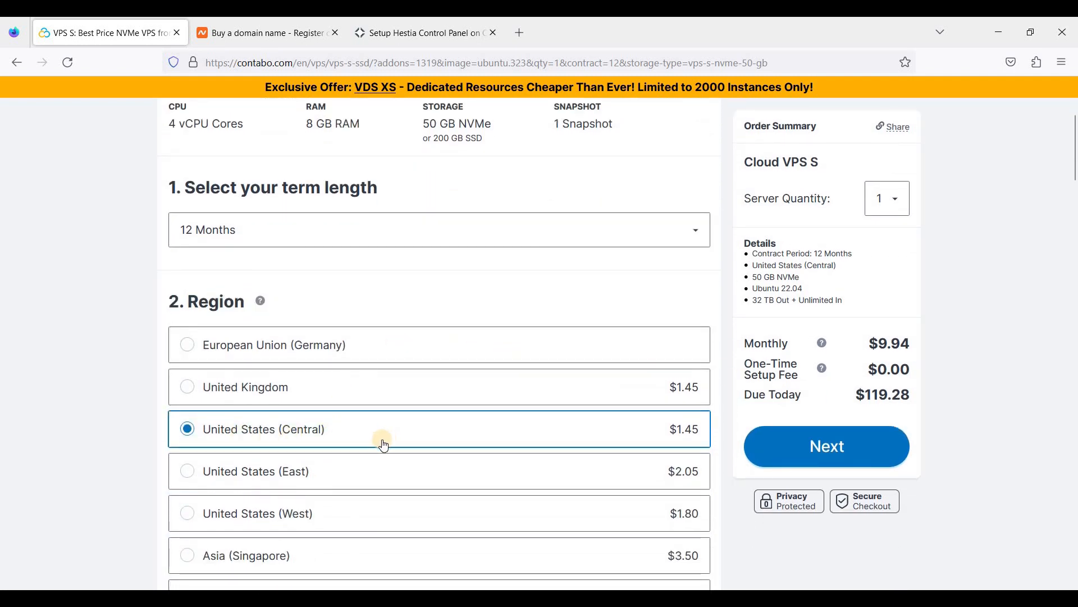
scroll(388, 441, down, 2)
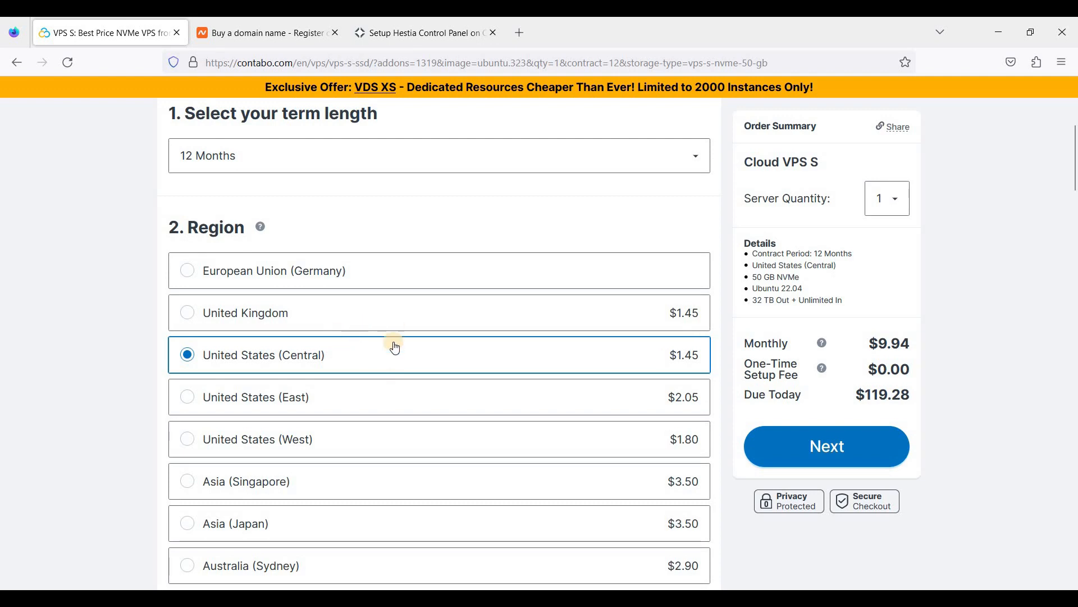
scroll(392, 354, down, 1)
scroll(391, 358, down, 2)
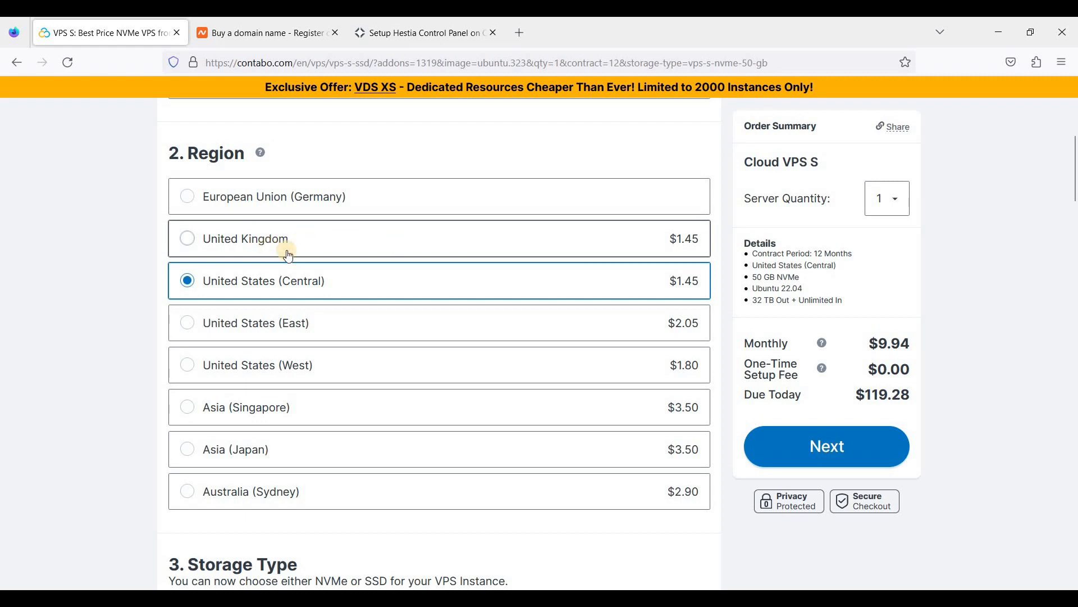
scroll(335, 264, down, 1)
scroll(354, 270, down, 1)
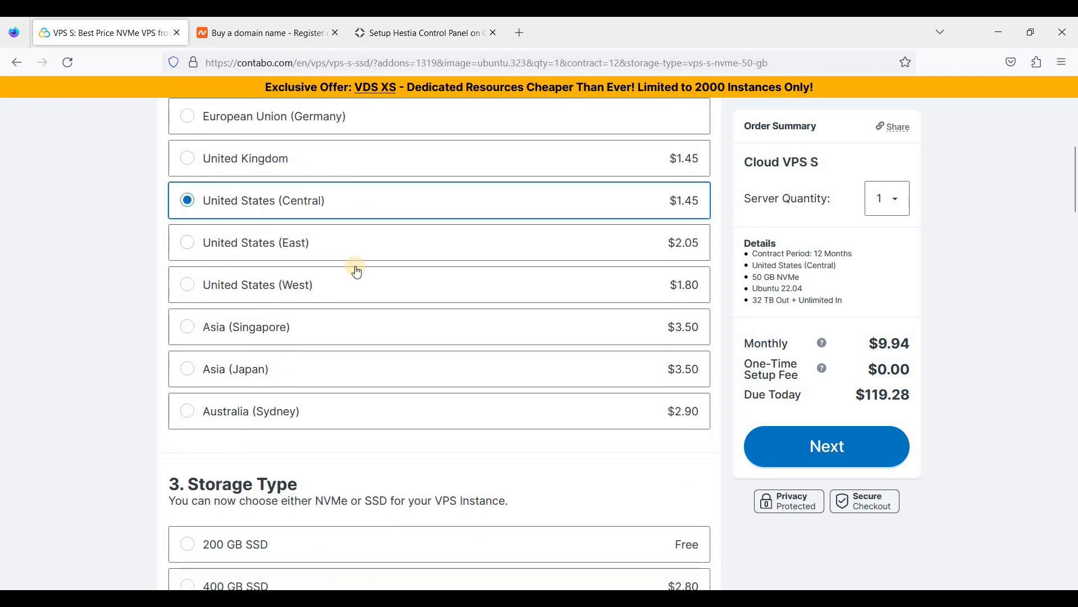
scroll(253, 376, down, 4)
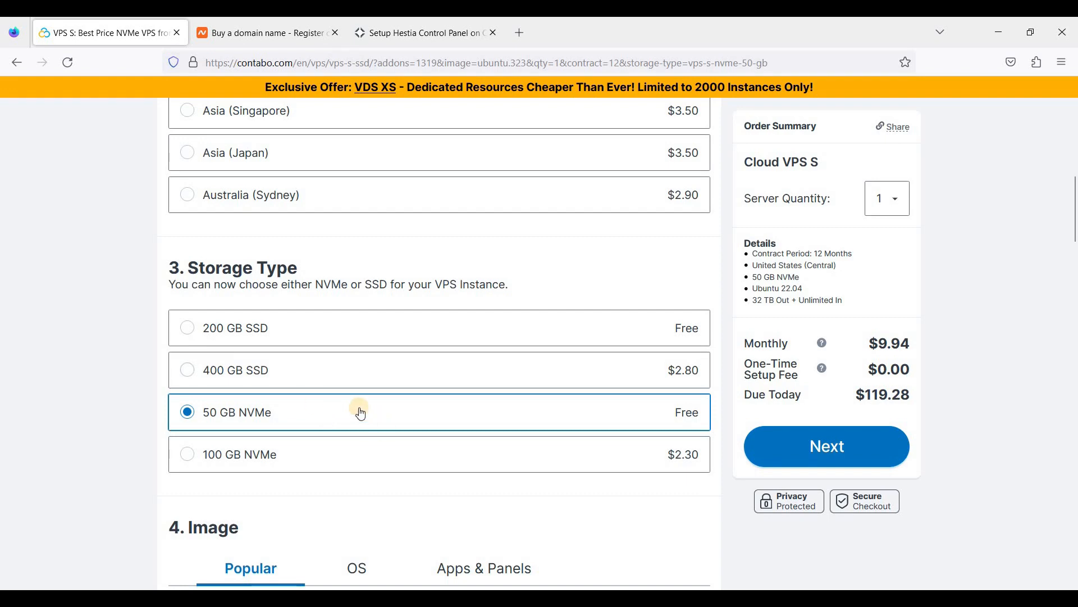
scroll(370, 416, down, 2)
scroll(264, 399, down, 4)
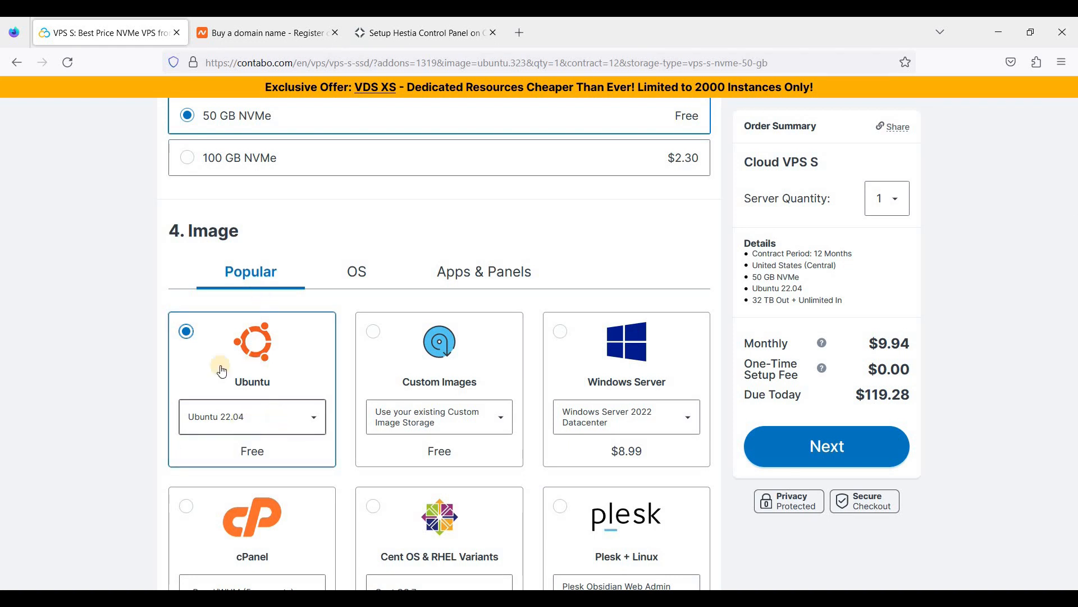
Check the available Ubuntu versions and keep Ubuntu 22.04 as the server image.
scroll(289, 359, down, 1)
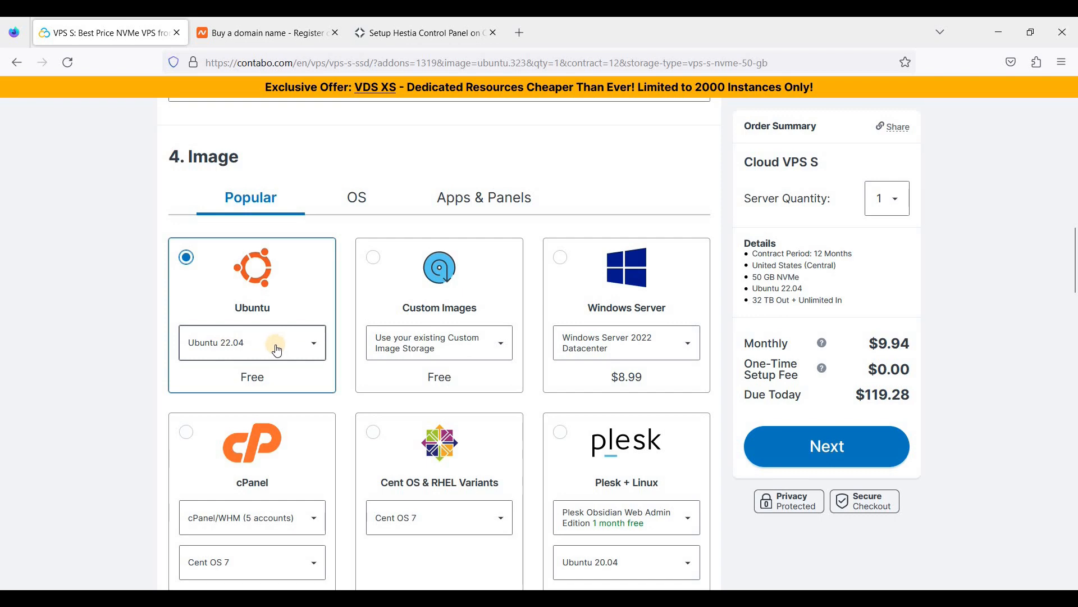
scroll(313, 341, down, 2)
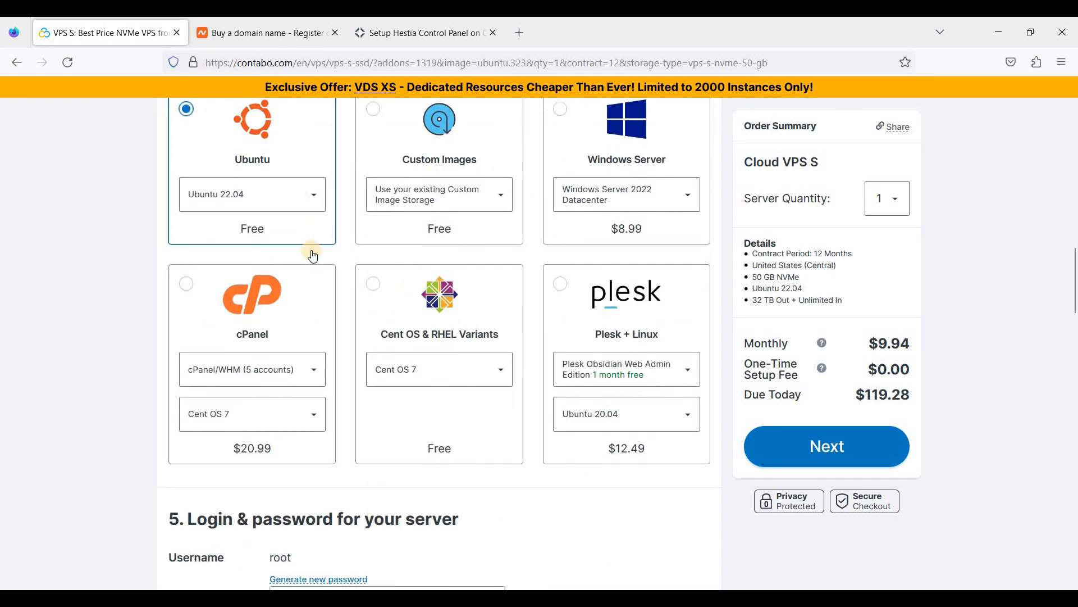
scroll(313, 256, up, 1)
click(305, 275)
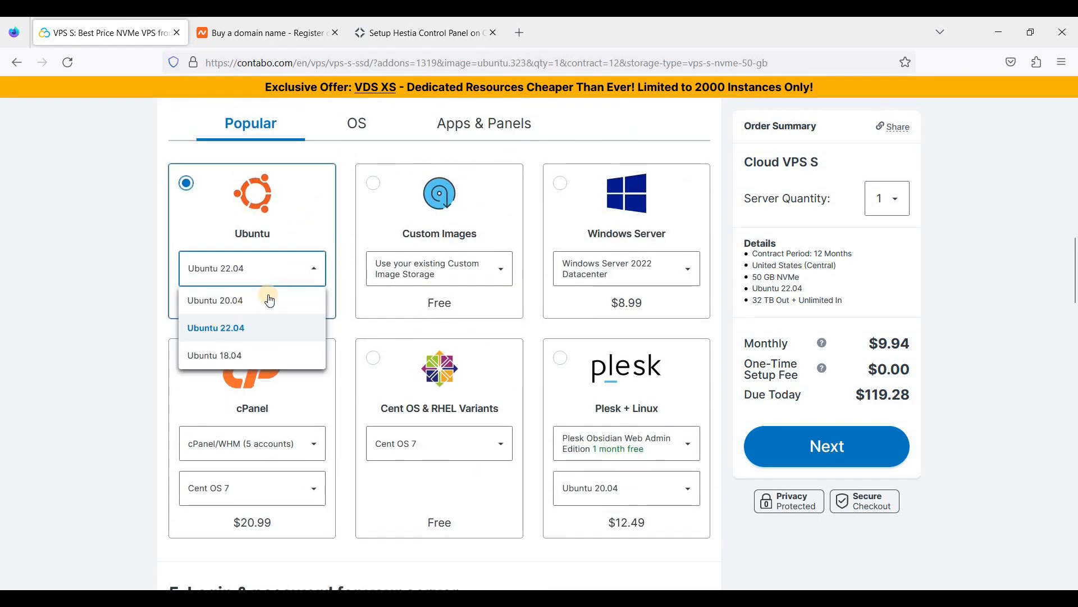
click(313, 267)
Scroll past Add-Ons, continue to checkout, and decline saving the browser password.
scroll(139, 222, down, 1)
scroll(135, 223, down, 5)
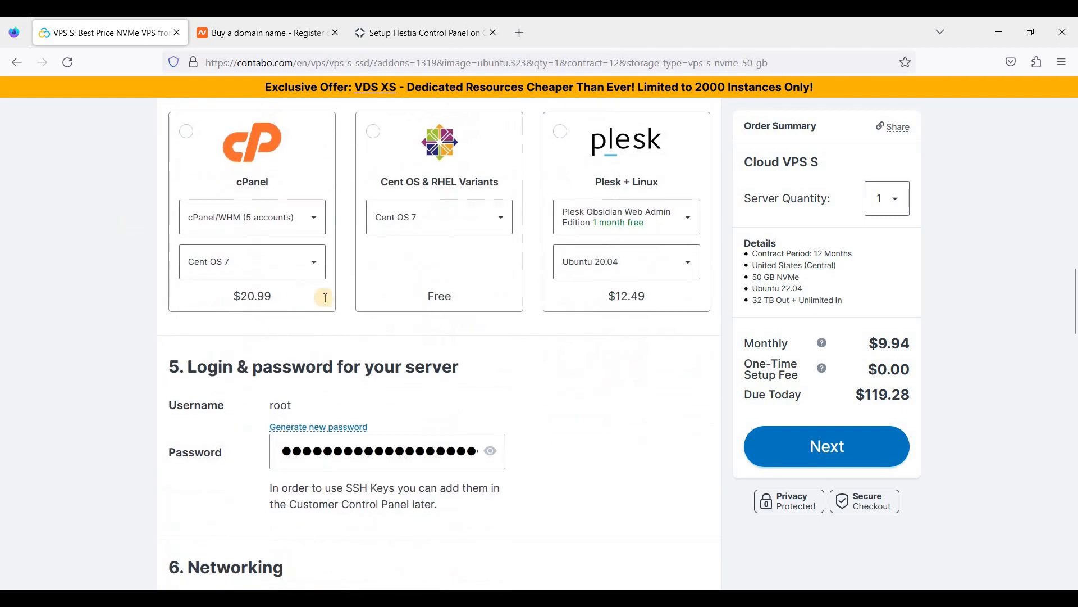
scroll(266, 287, down, 1)
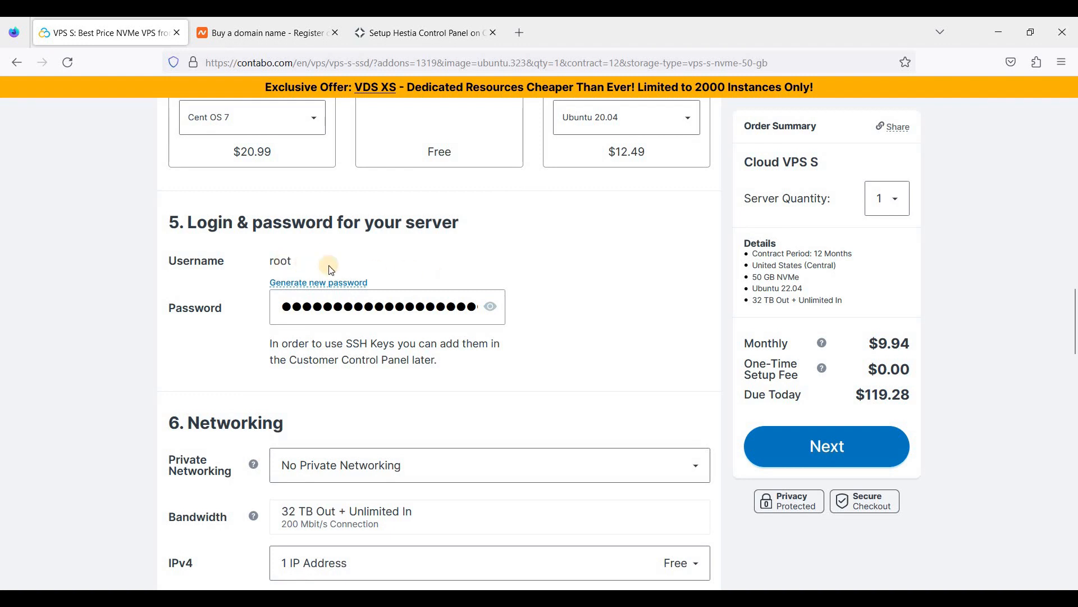
scroll(241, 257, down, 4)
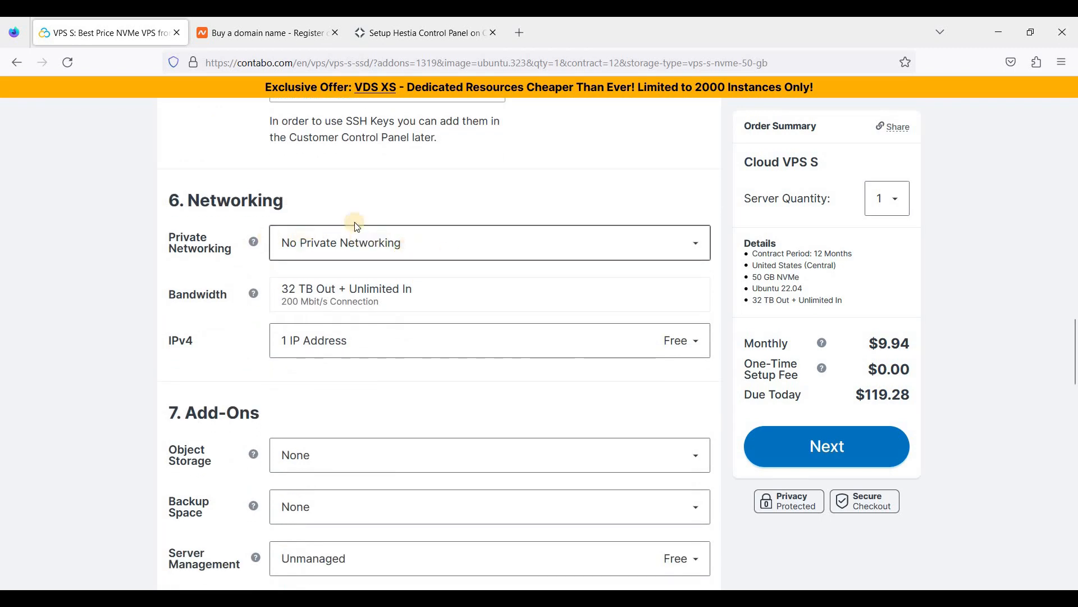
scroll(371, 253, down, 1)
scroll(396, 308, down, 1)
scroll(392, 304, down, 1)
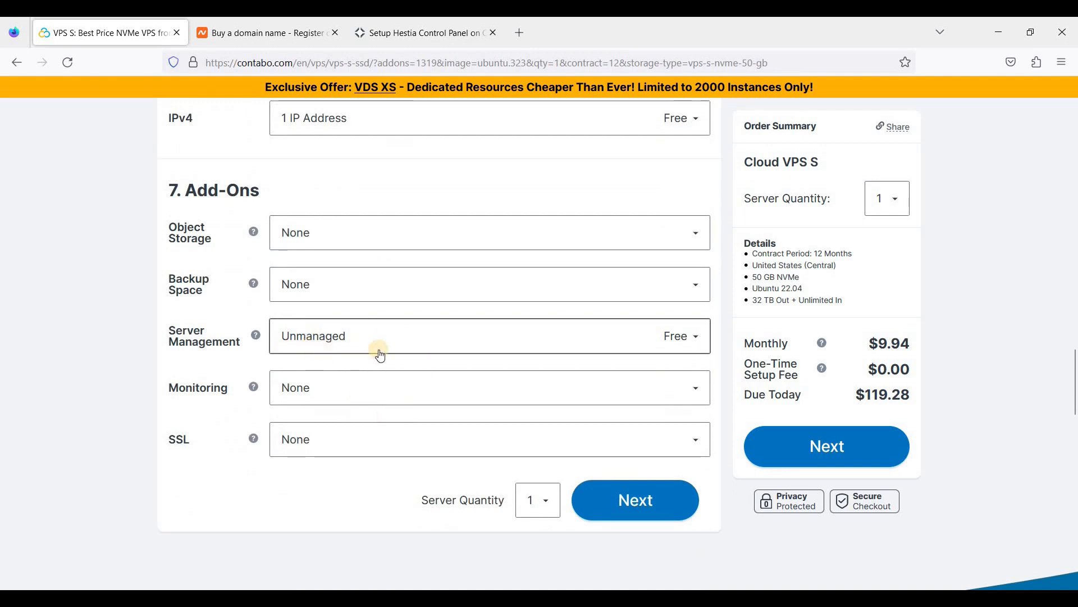
click(594, 518)
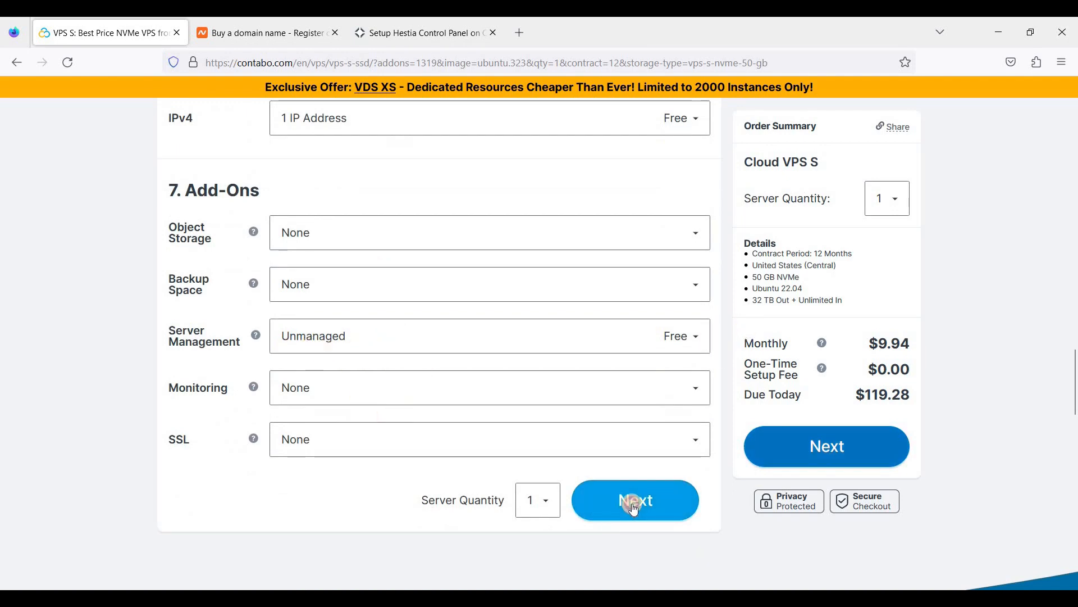
click(393, 238)
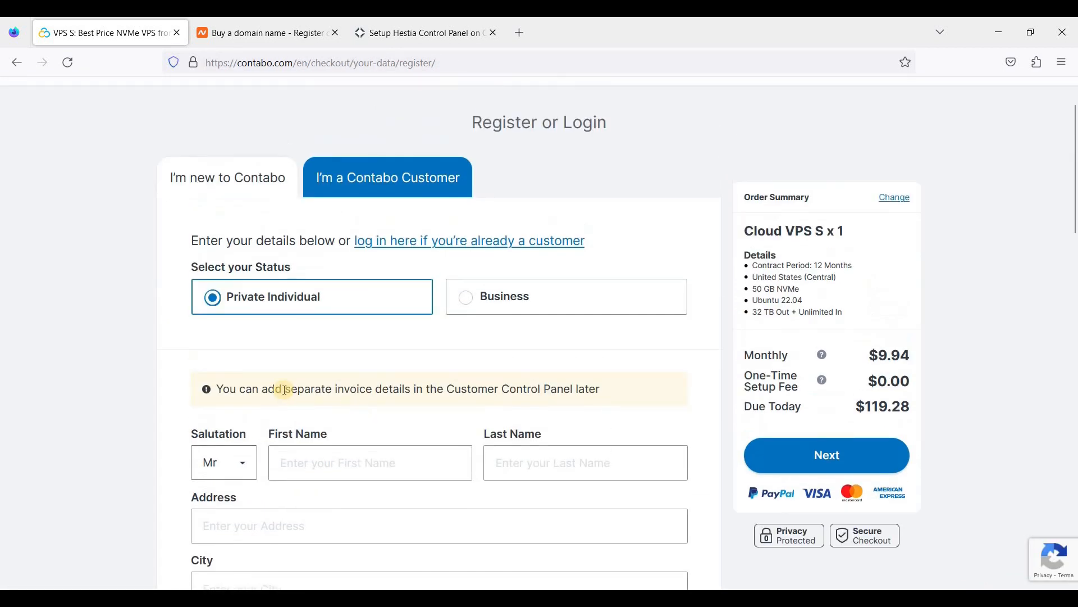
Scroll through the Register or Login checkout form to review its fields.
scroll(359, 389, down, 2)
scroll(327, 292, down, 2)
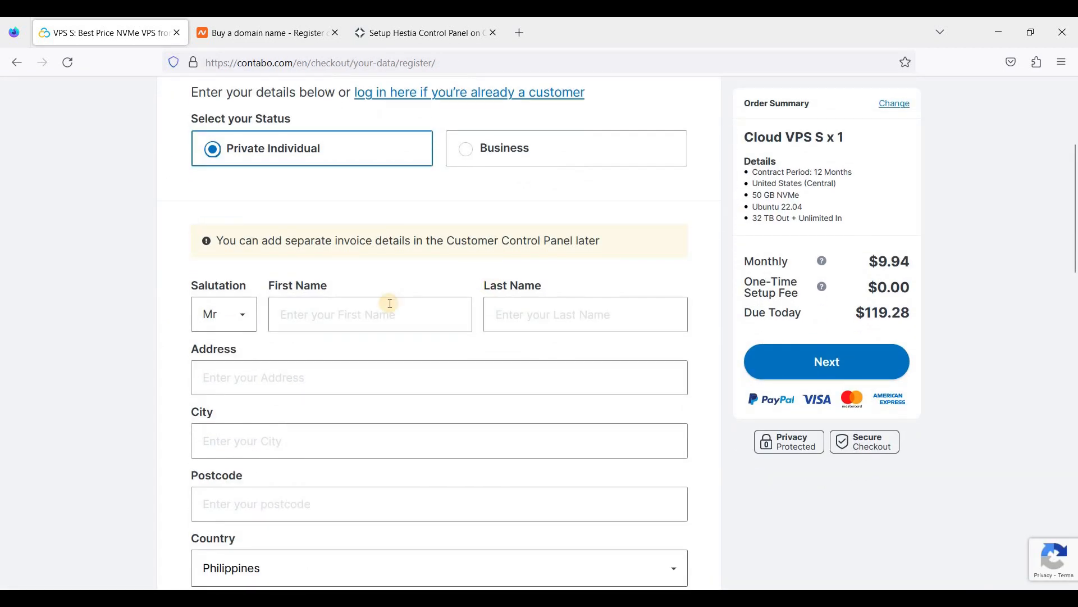
scroll(447, 365, down, 4)
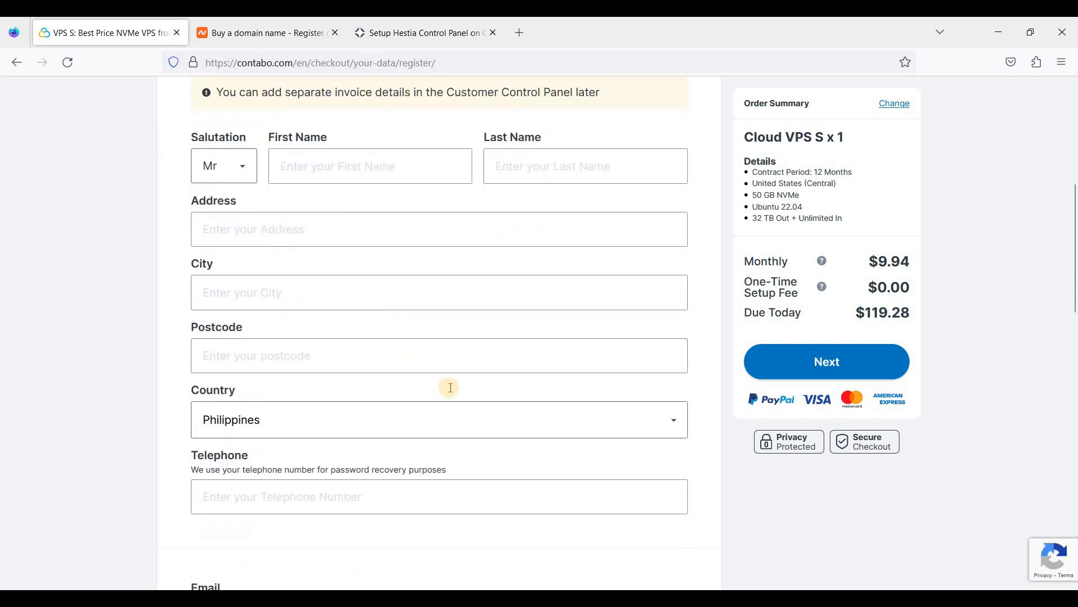
scroll(466, 382, up, 8)
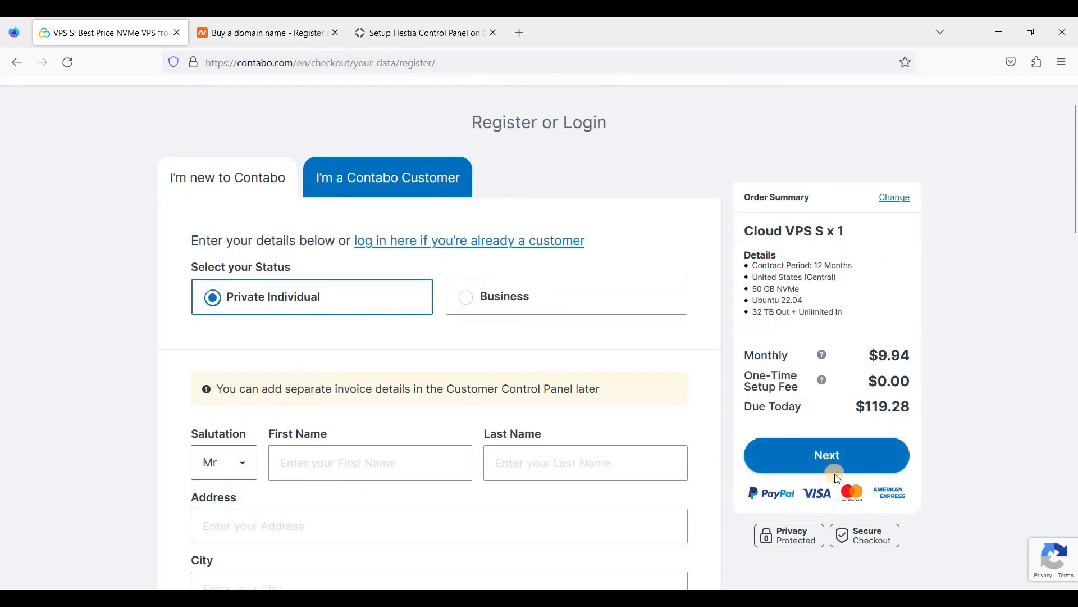
scroll(553, 326, up, 2)
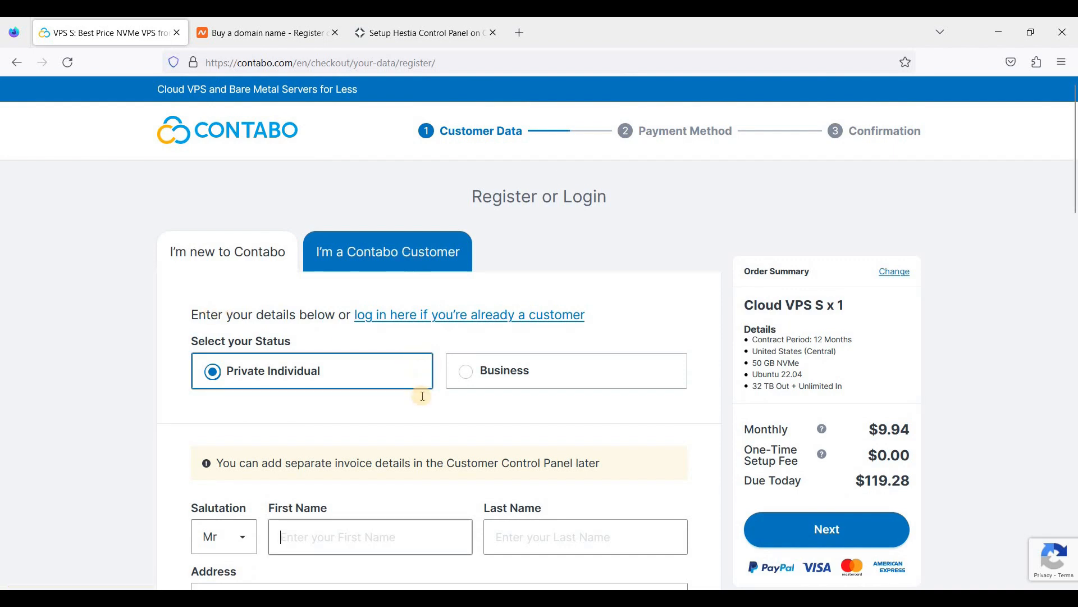
scroll(420, 396, down, 4)
scroll(419, 403, down, 6)
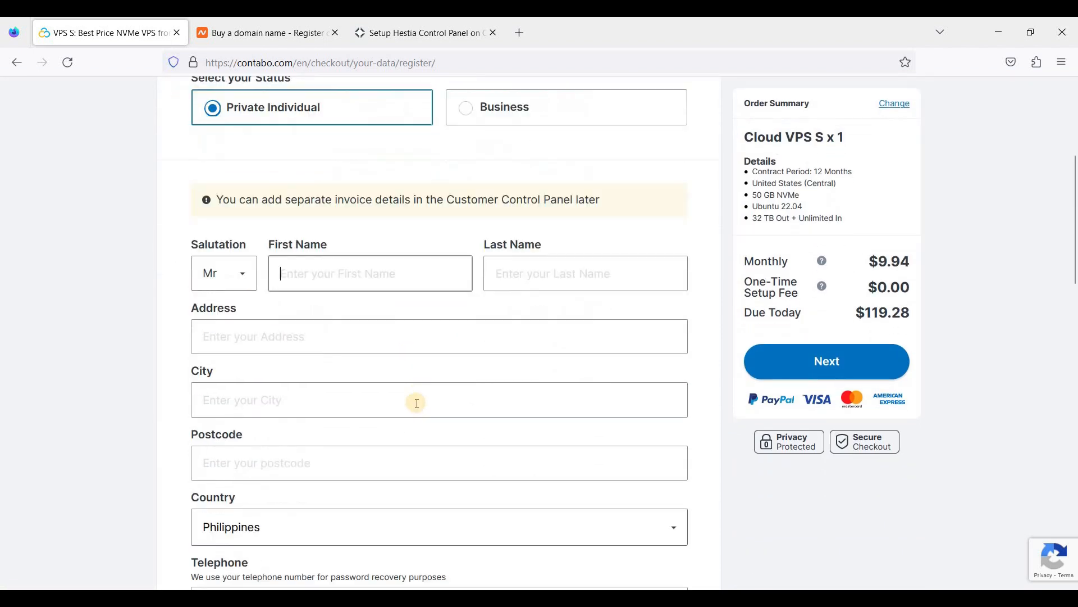
scroll(426, 470, down, 8)
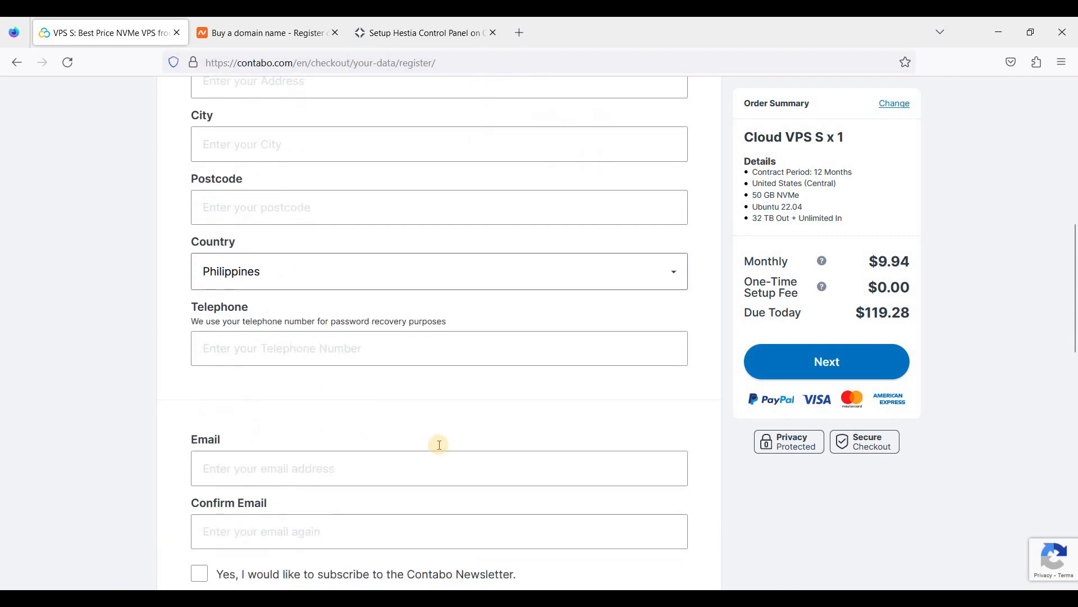
scroll(597, 445, up, 17)
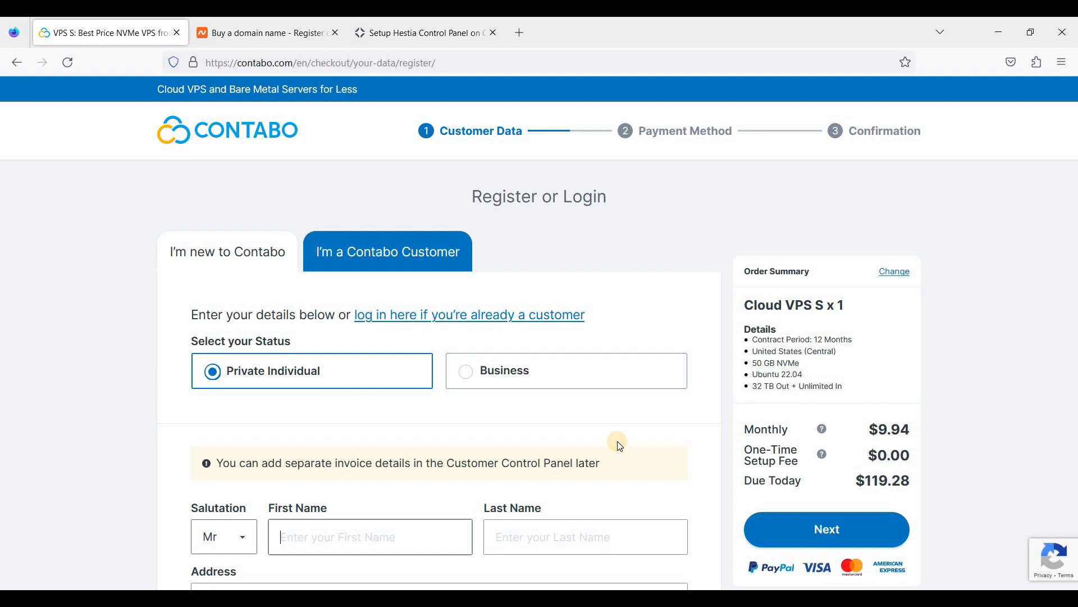
scroll(587, 403, down, 3)
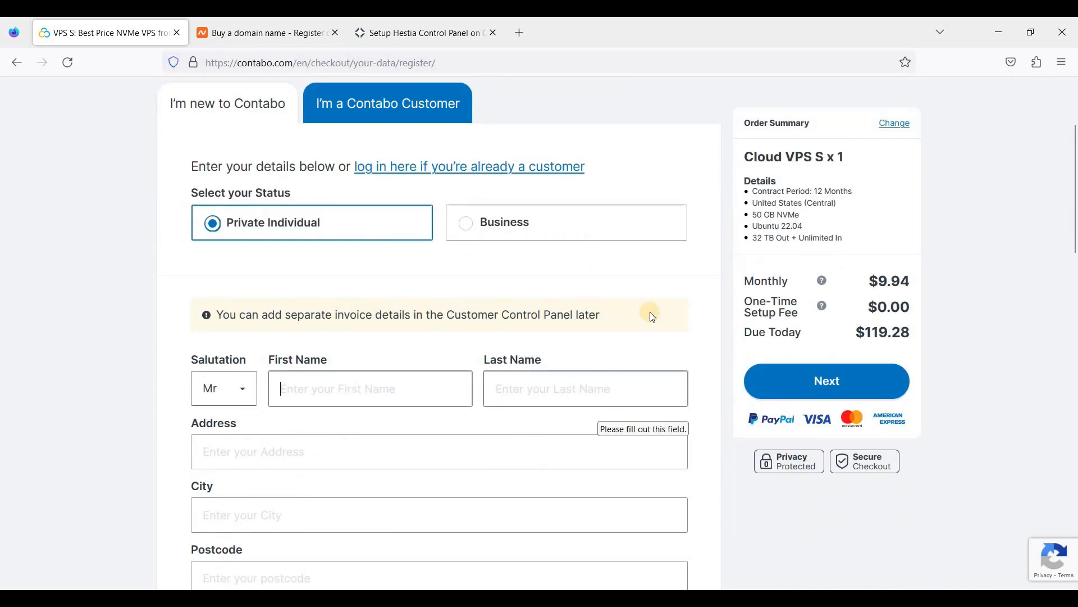
scroll(649, 312, up, 3)
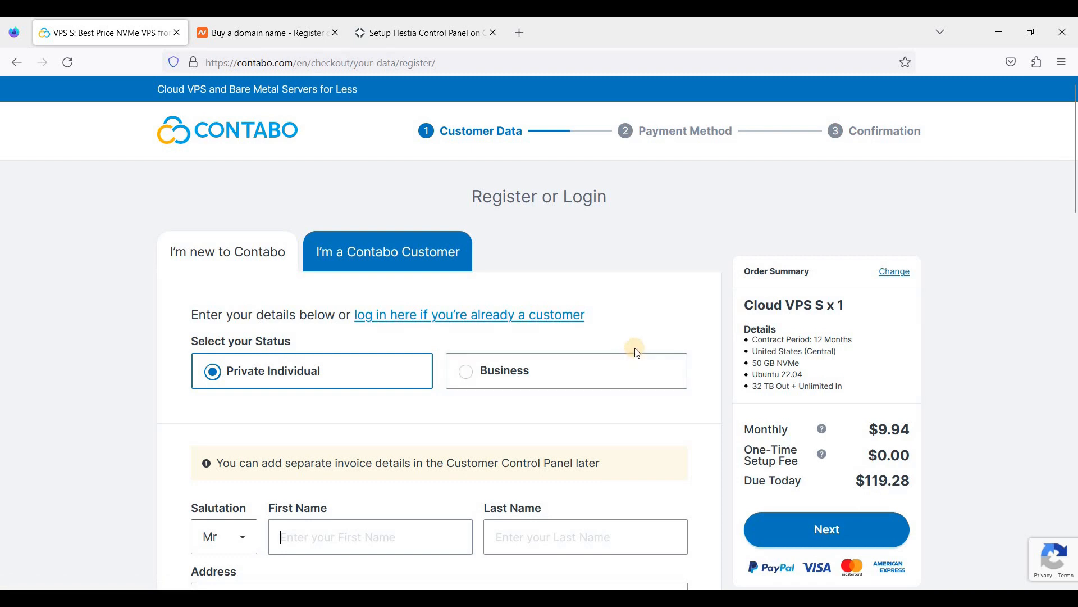
scroll(635, 352, down, 1)
scroll(635, 352, up, 1)
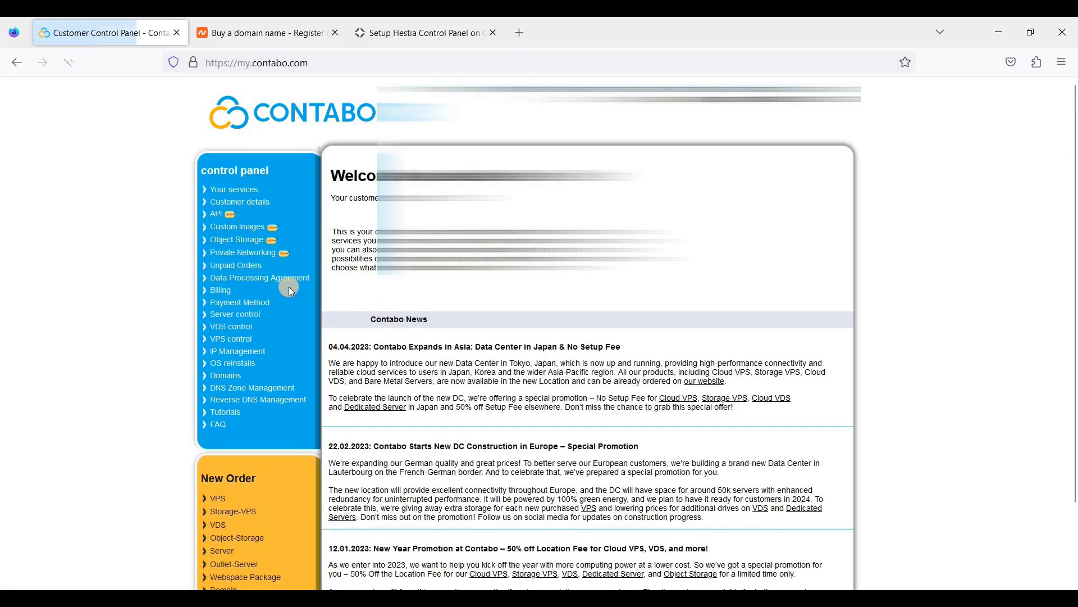
View the VPS servers overview to note the server IP, then focus Bitvise's Host field.
scroll(289, 287, down, 2)
click(231, 265)
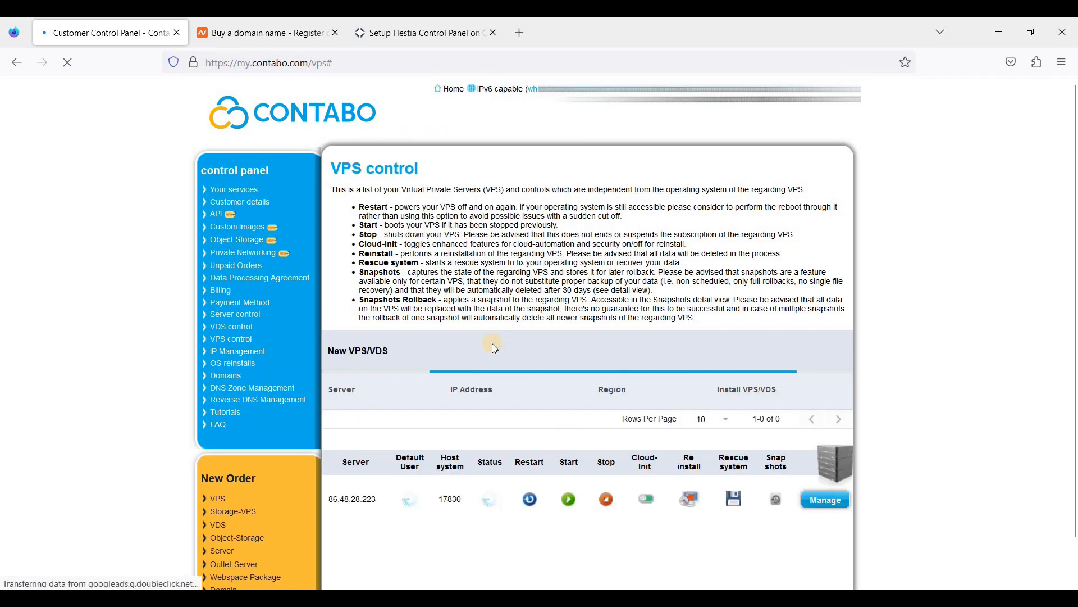
scroll(487, 365, down, 1)
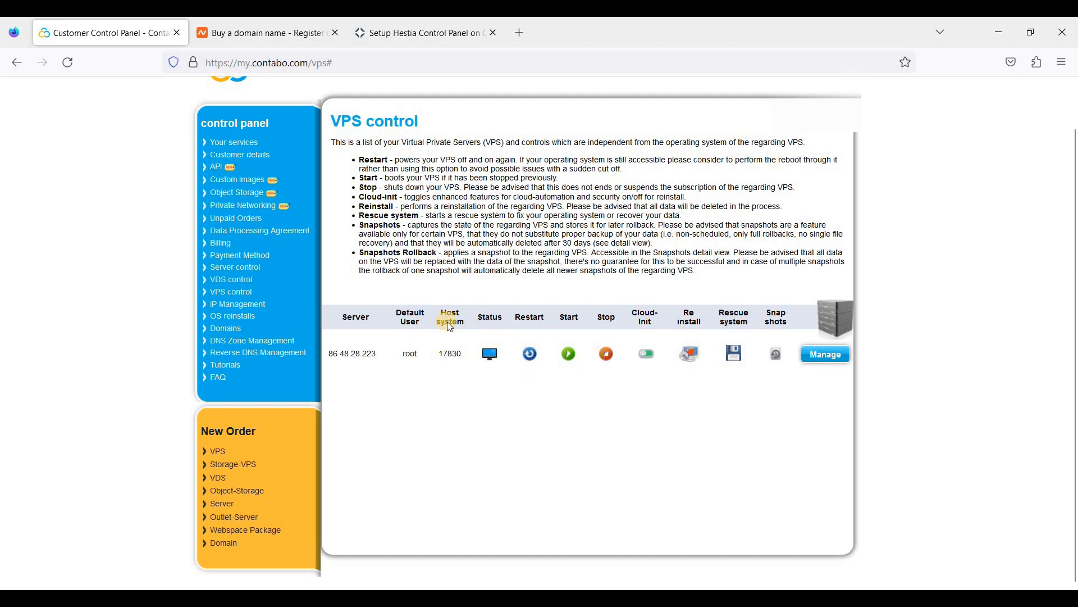
scroll(450, 326, up, 1)
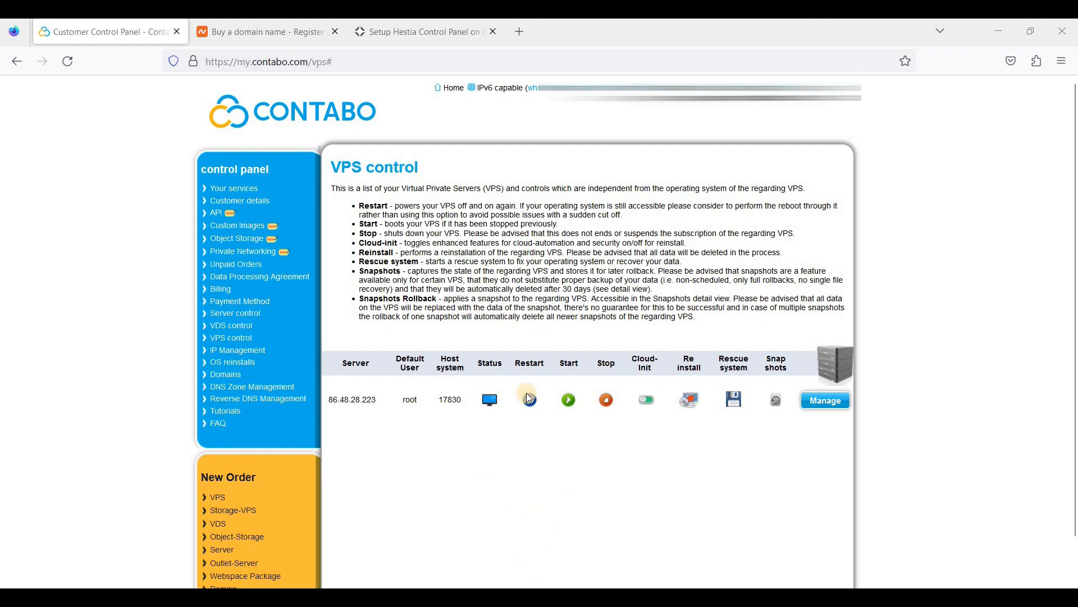
click(496, 161)
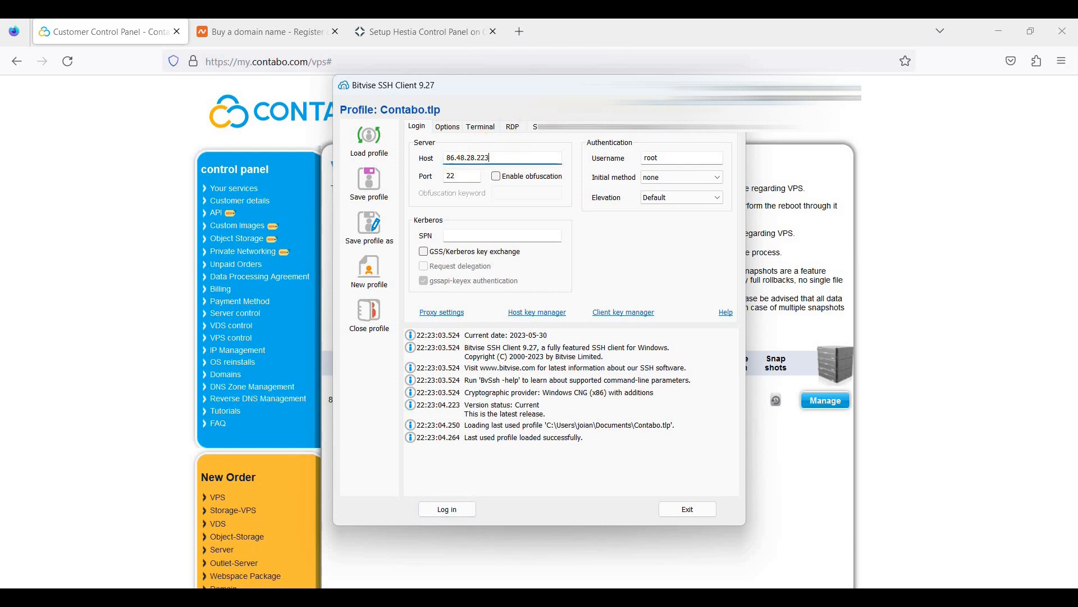
Compare the Bitvise host IP against the VPS list and check port 22.
click(330, 400)
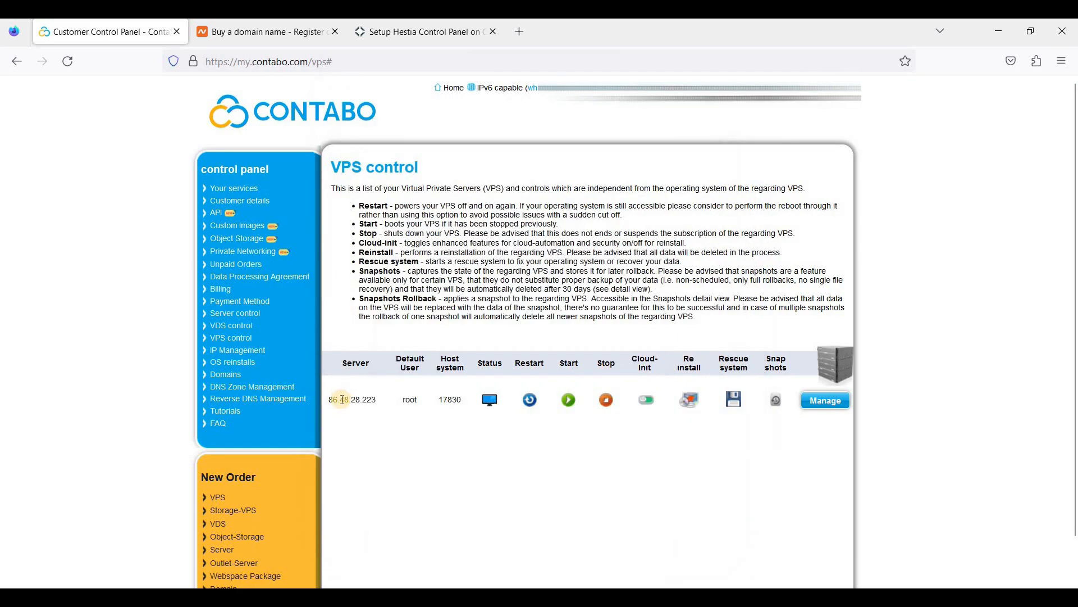
drag(340, 400, 351, 399)
key(alt+Tab)
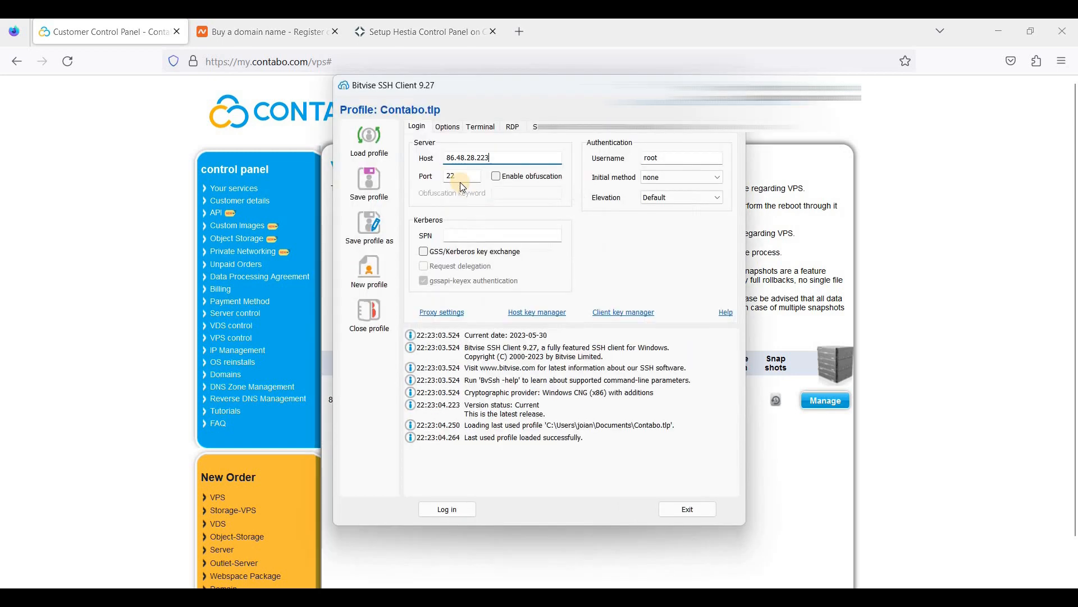
click(459, 178)
Log in as root with the pasted password and open a new terminal console.
click(454, 514)
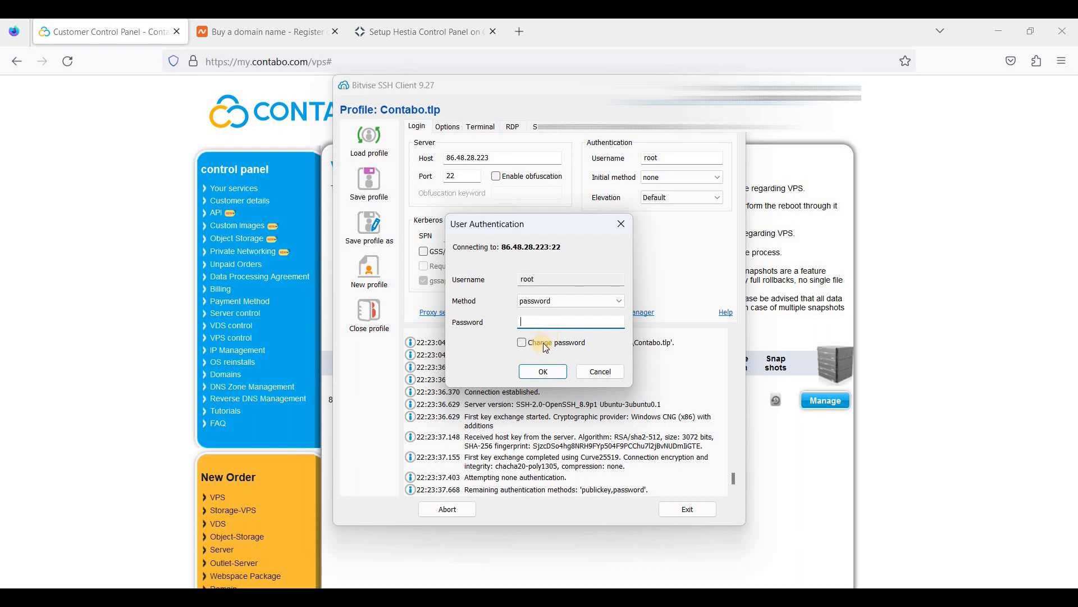
key(ctrl+v)
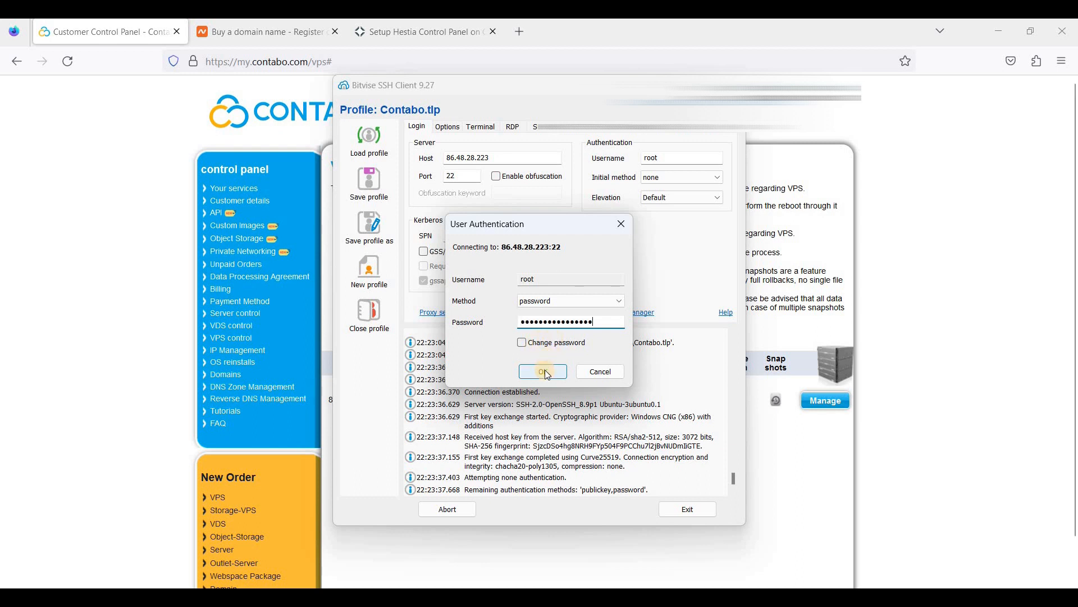
click(544, 372)
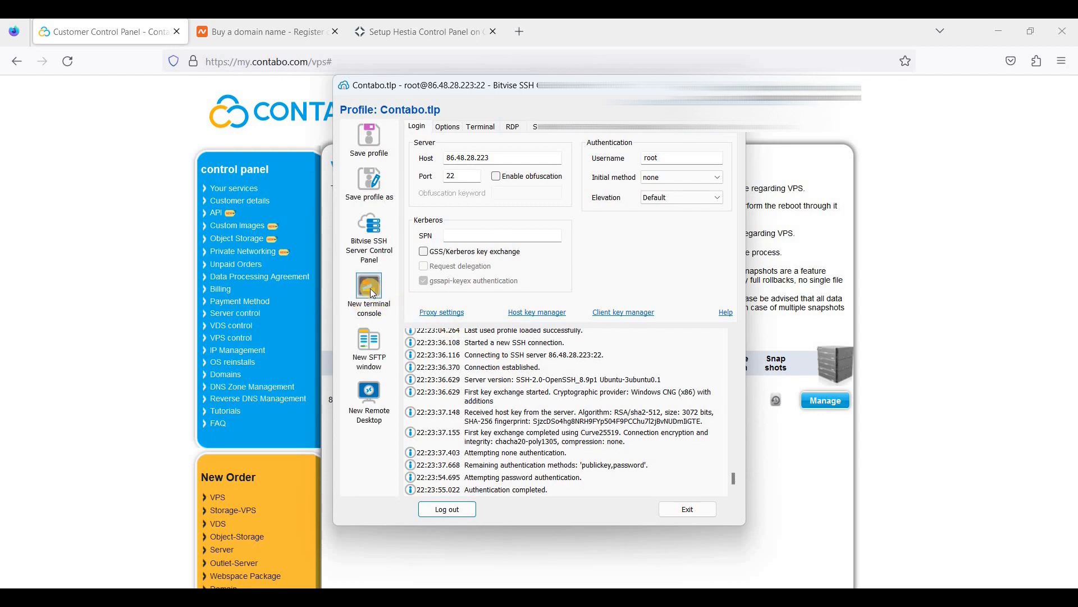
click(374, 294)
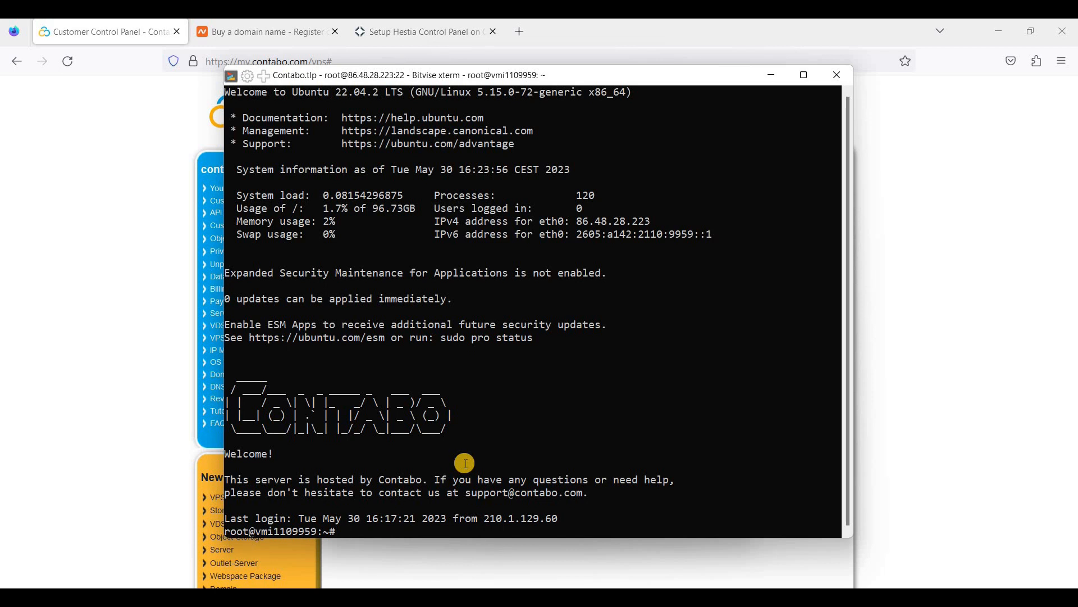
Copy the wget download command from the Hestia guide and run it in the terminal.
click(437, 39)
scroll(511, 264, up, 3)
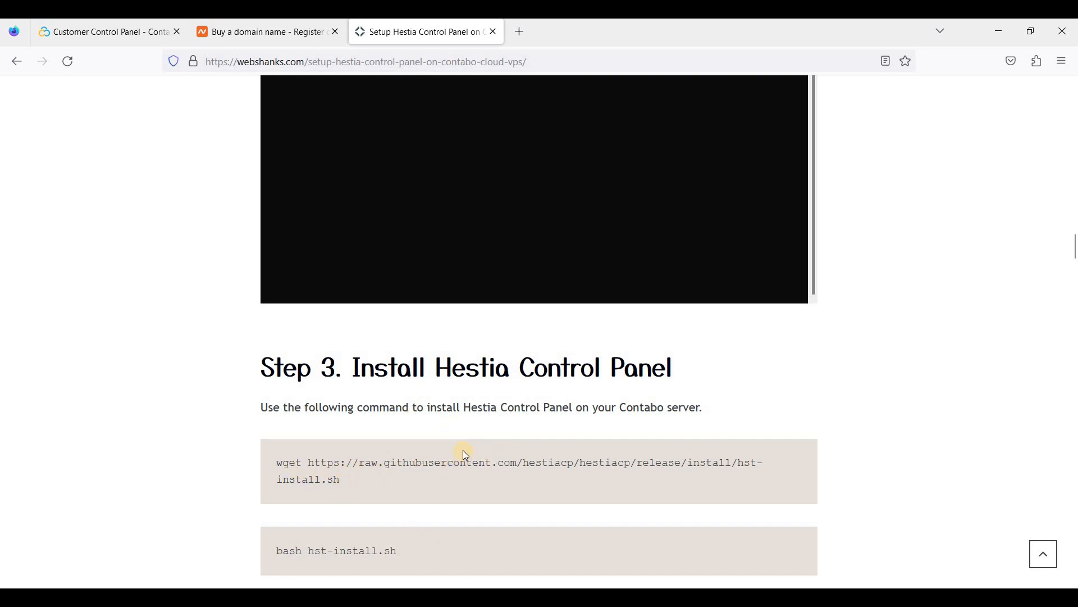
scroll(292, 396, down, 2)
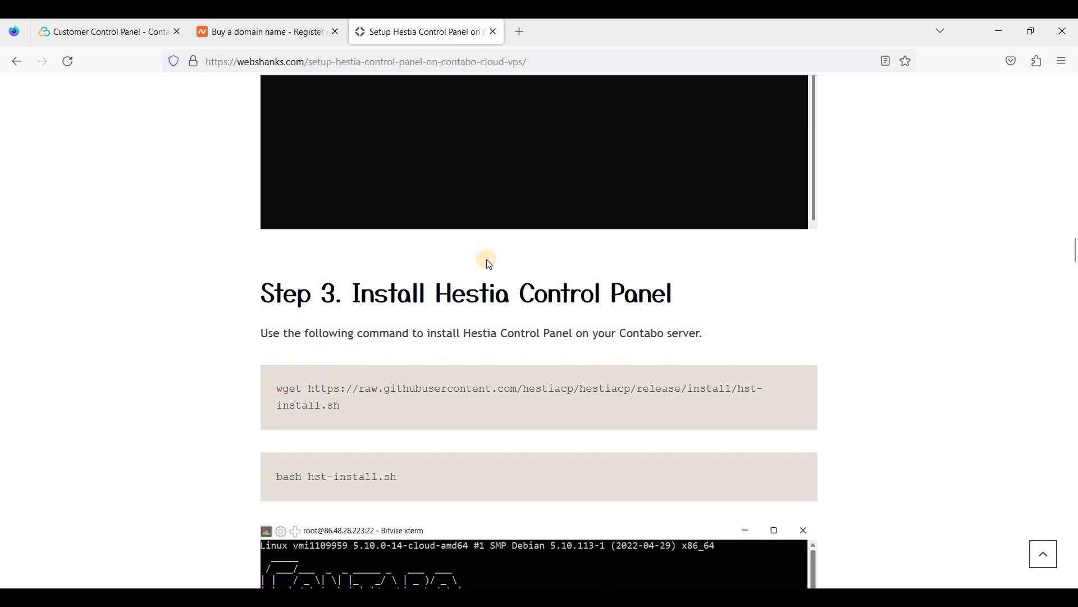
click(351, 397)
drag(350, 396, 274, 389)
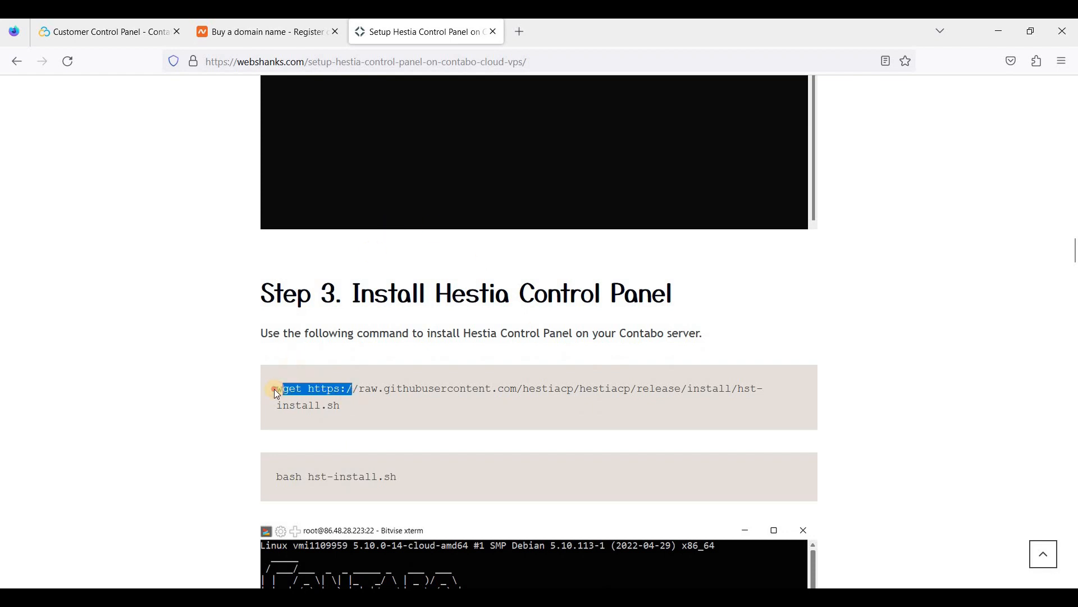
triple_click(356, 401)
key(ctrl+c)
right_click(403, 412)
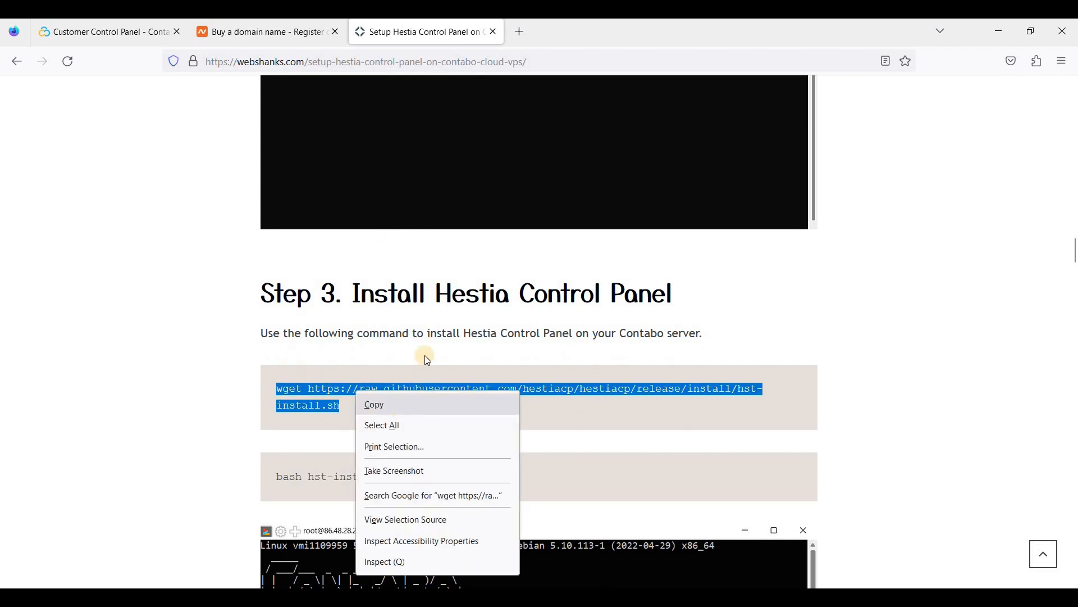
click(424, 355)
scroll(477, 378, up, 2)
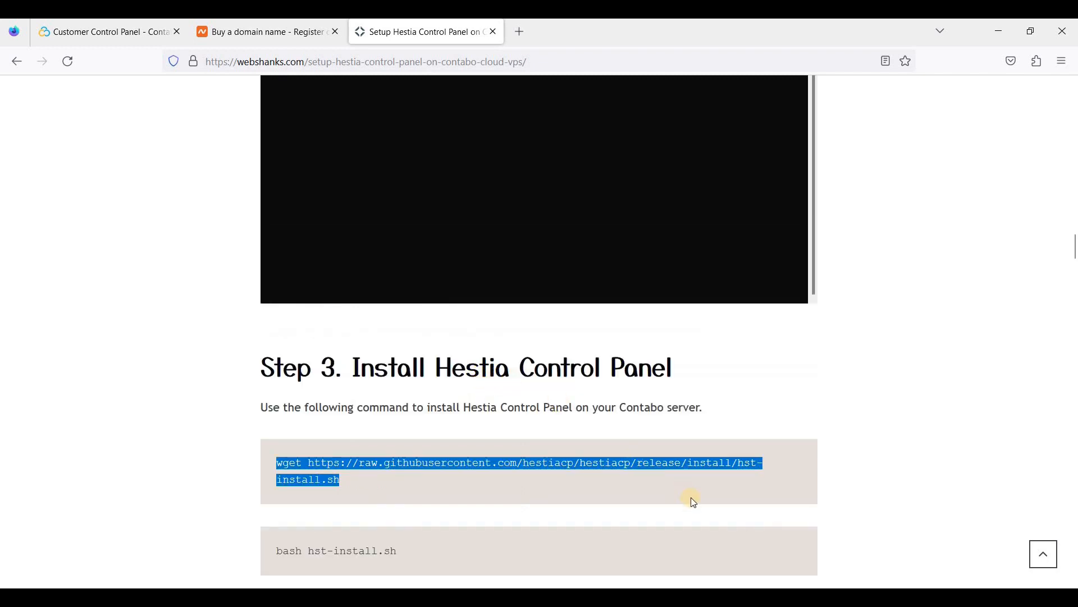
key(alt+Tab)
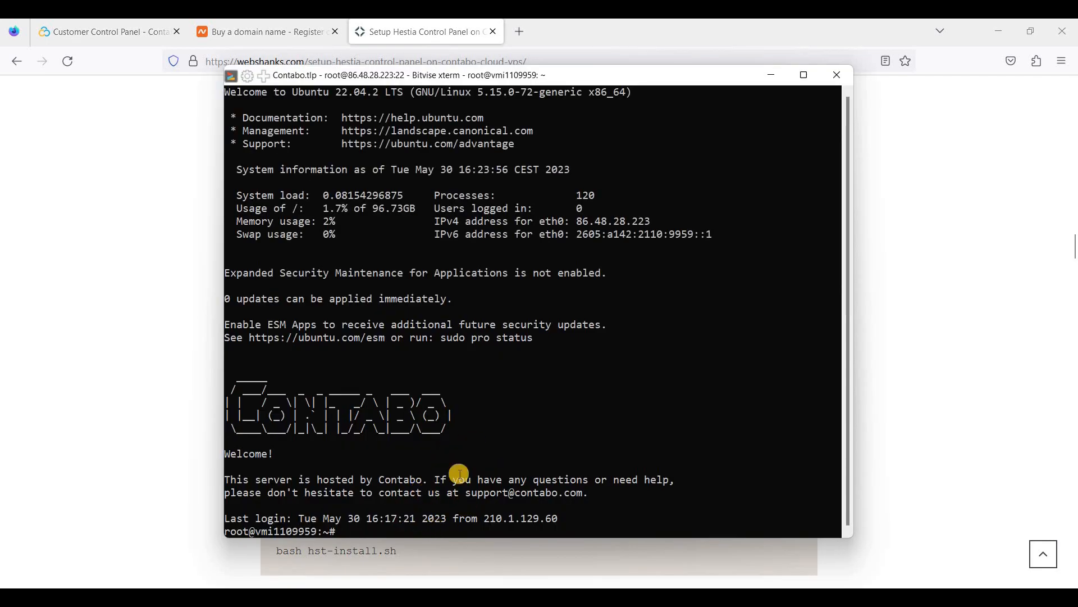
right_click(486, 438)
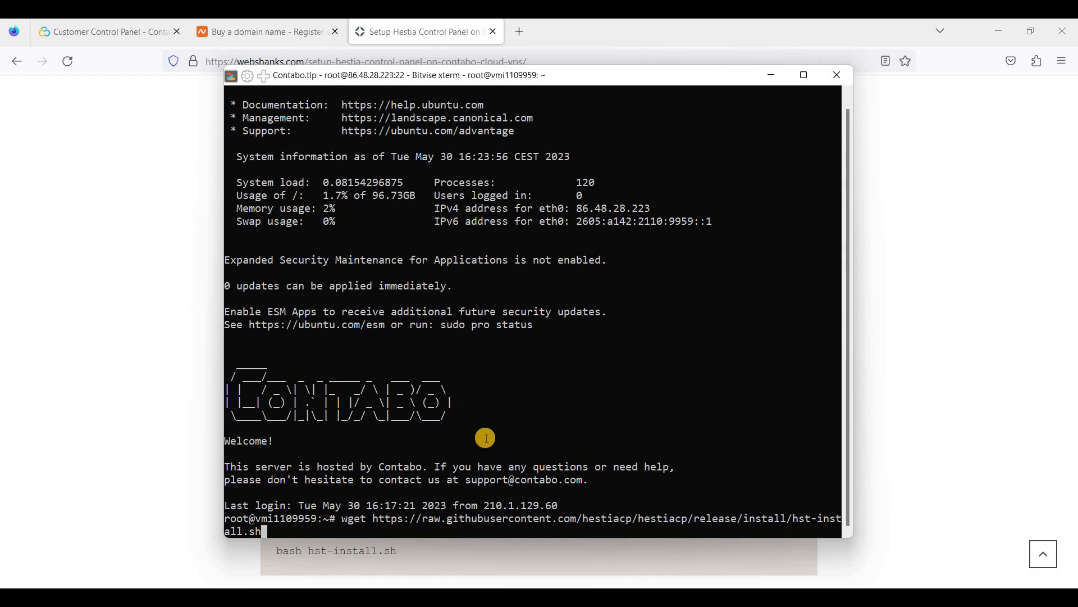
key(Return)
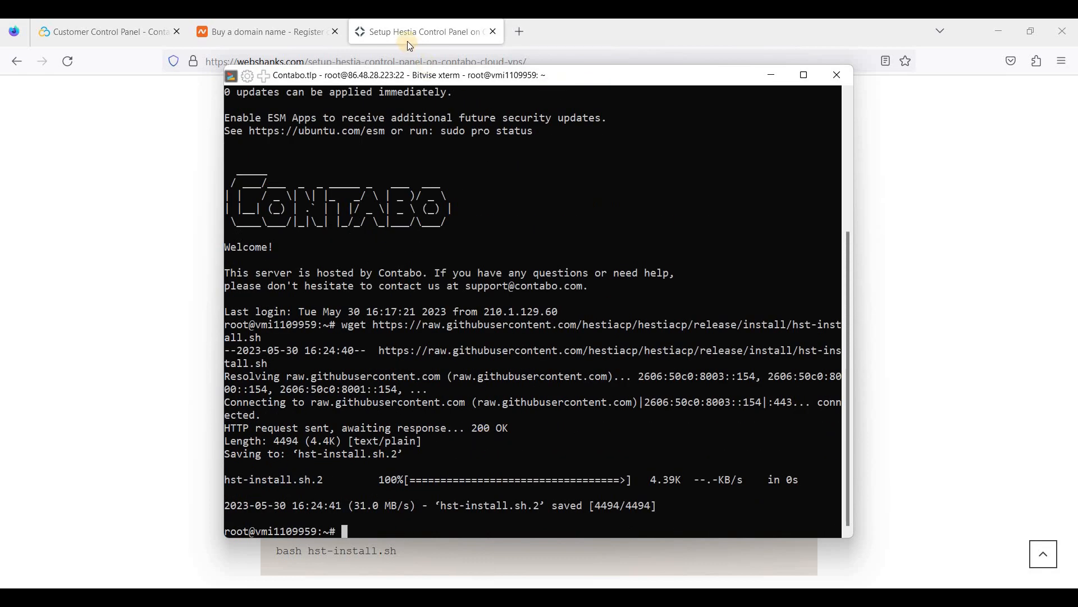
Run bash hst-install.sh, then rerun it with the --force option.
click(287, 569)
drag(277, 551, 441, 539)
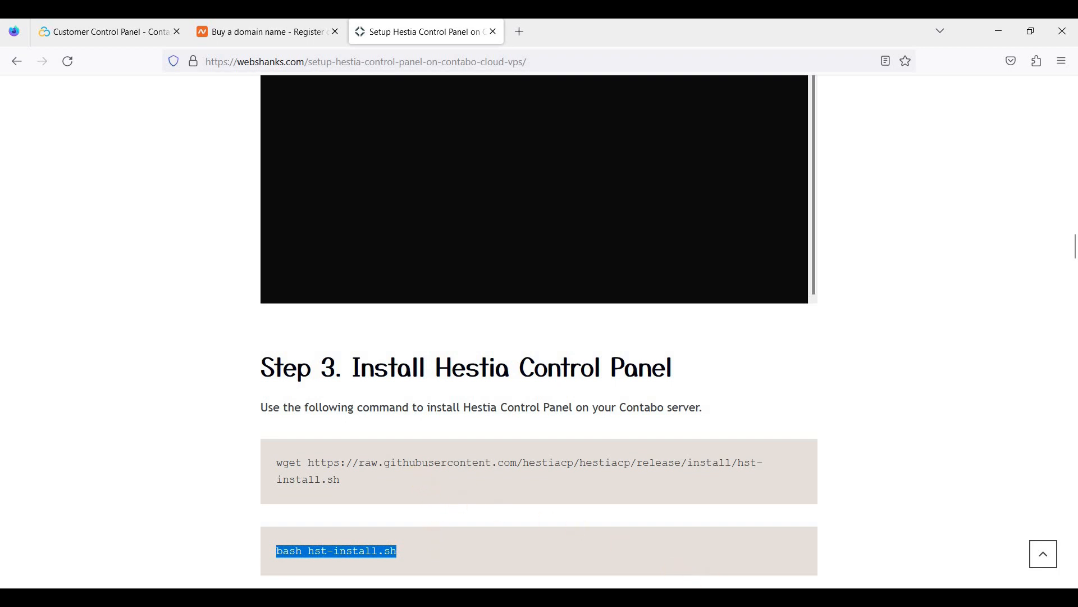
key(alt+Tab)
right_click(423, 478)
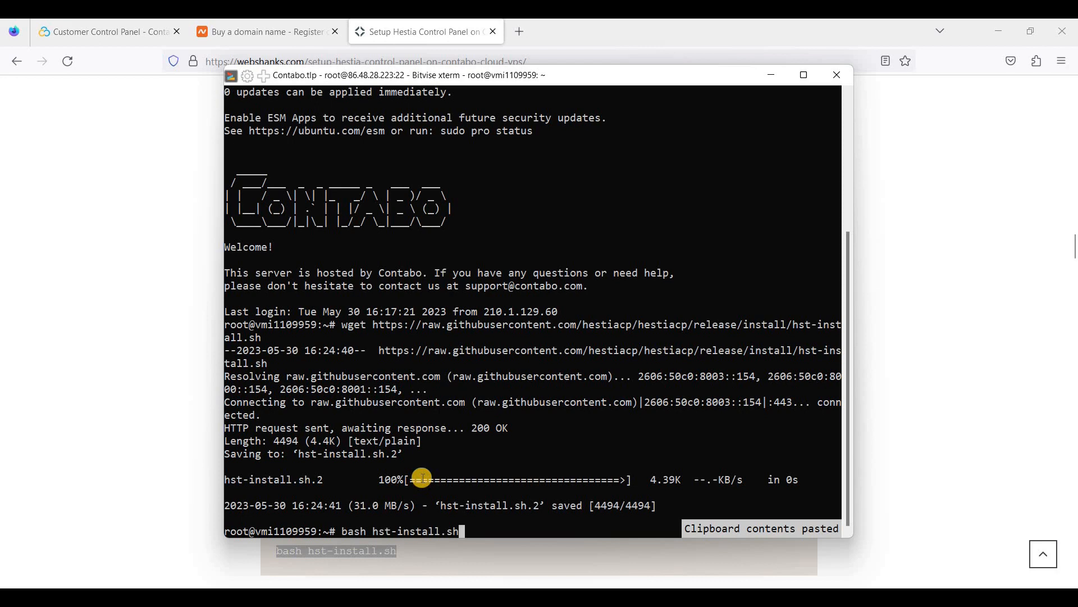
key(Return)
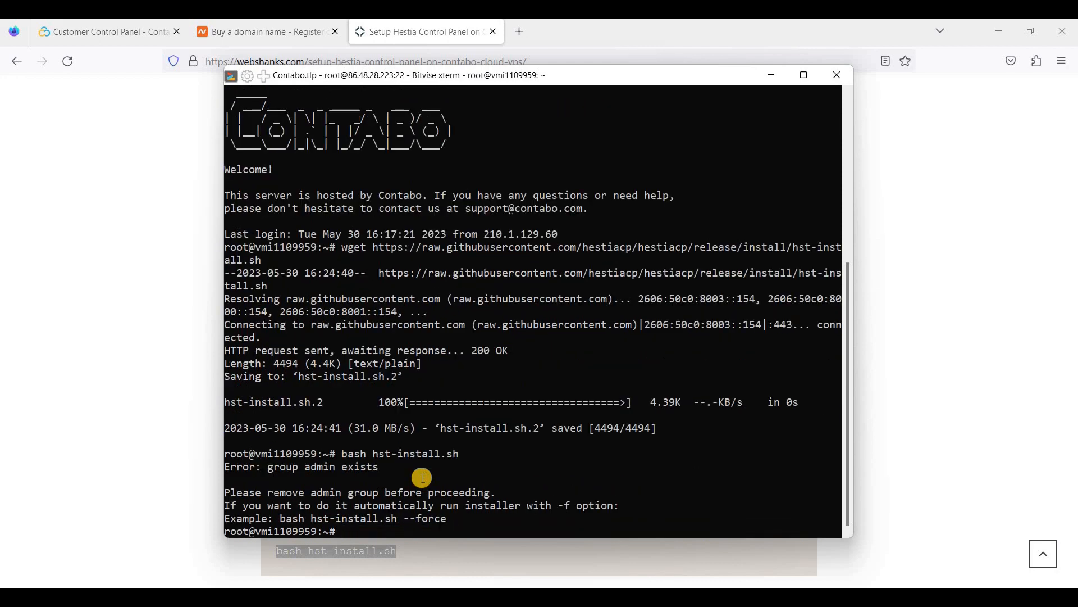
key(Up)
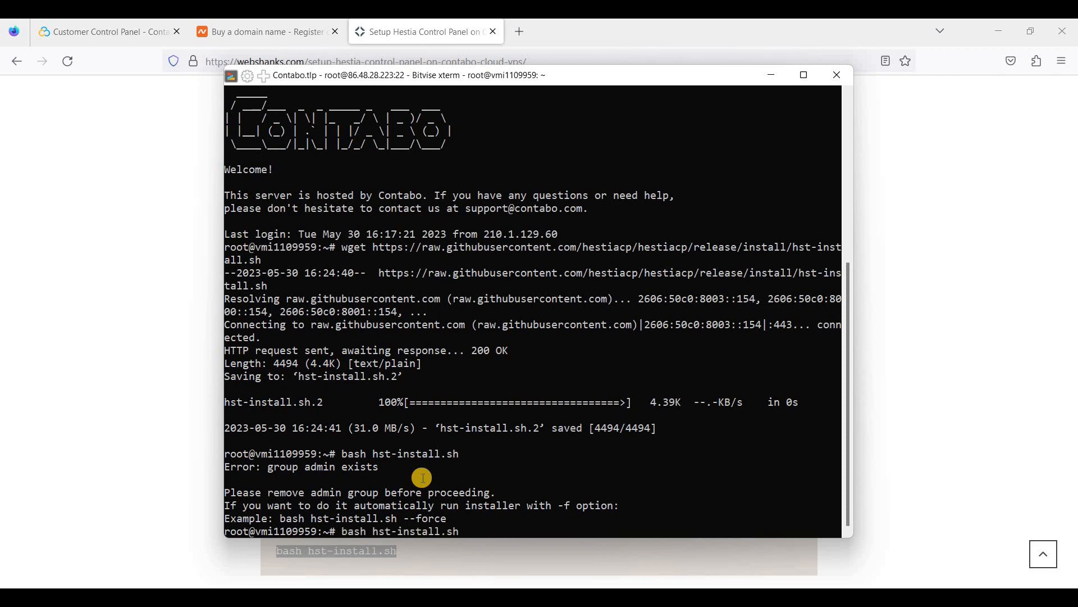
text(--force)
key(Return)
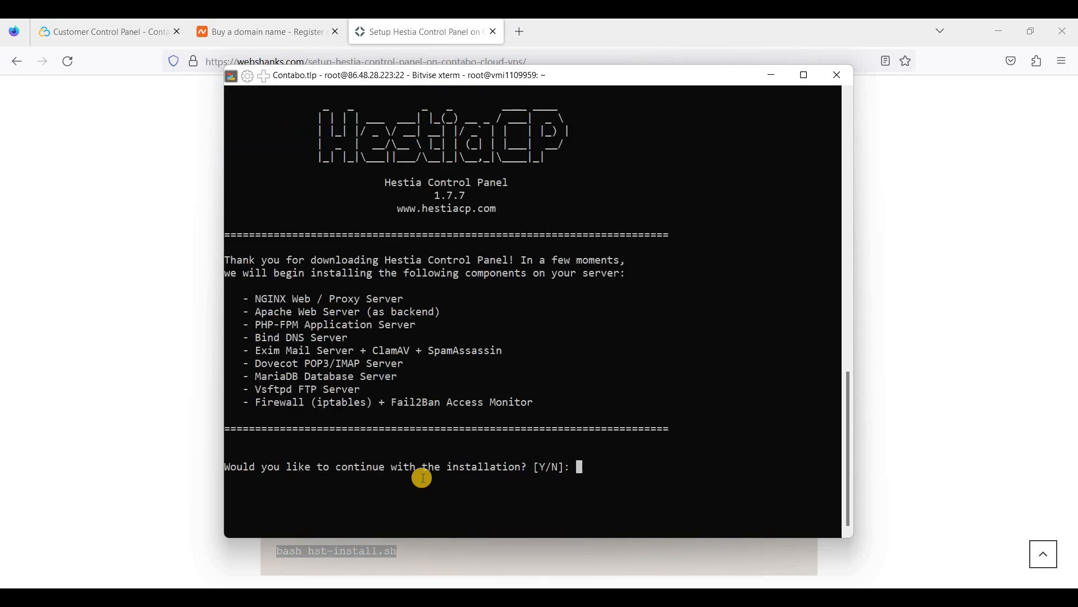
Answer Y, enter the admin email address and hostname cp.webshanks.store to run the installation.
text(Y)
key(Return)
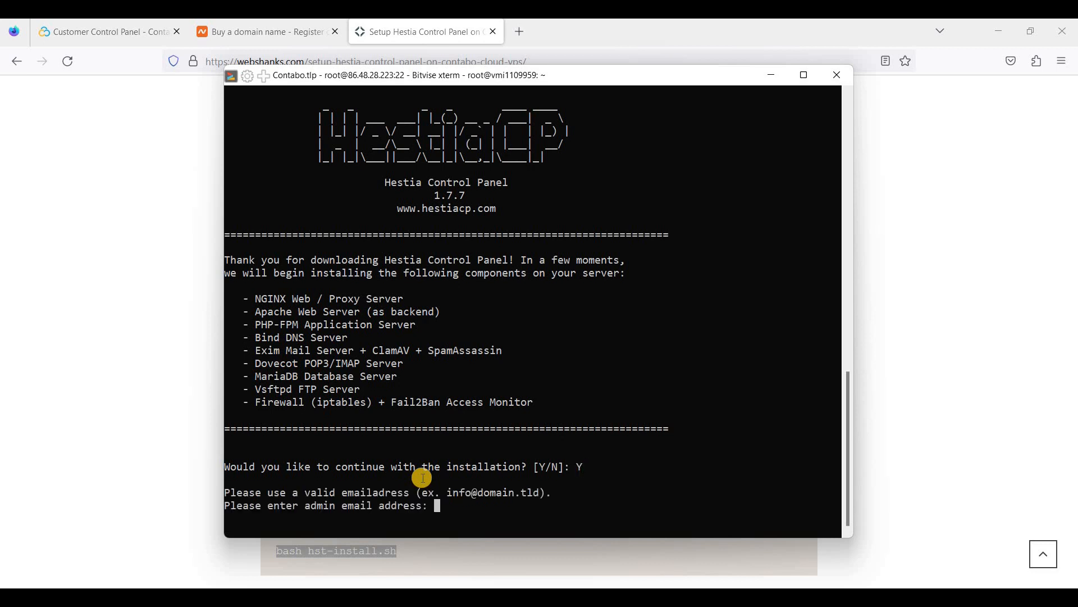
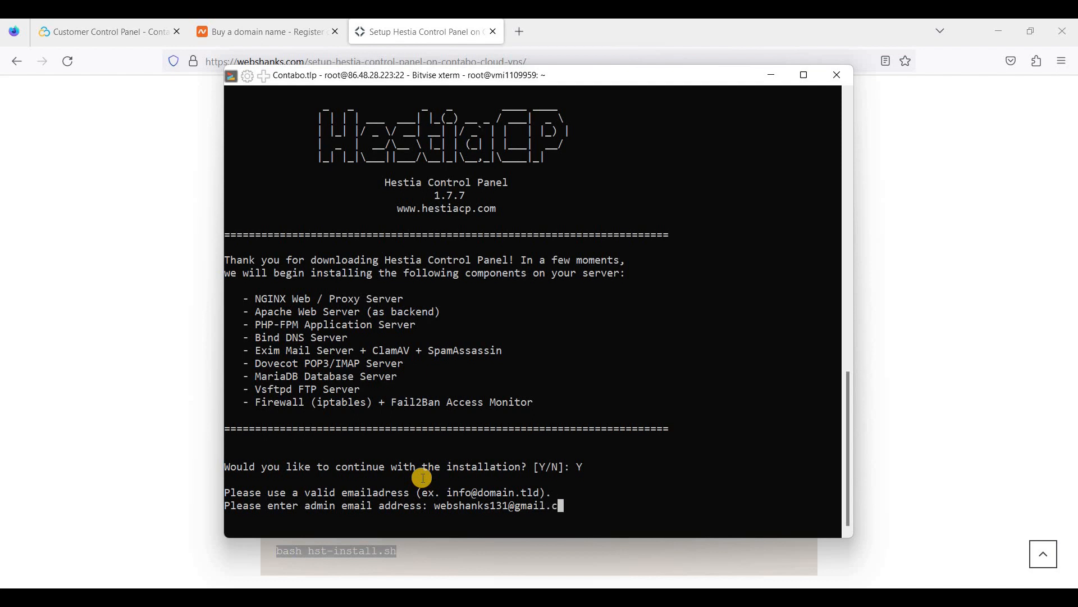
key(Return)
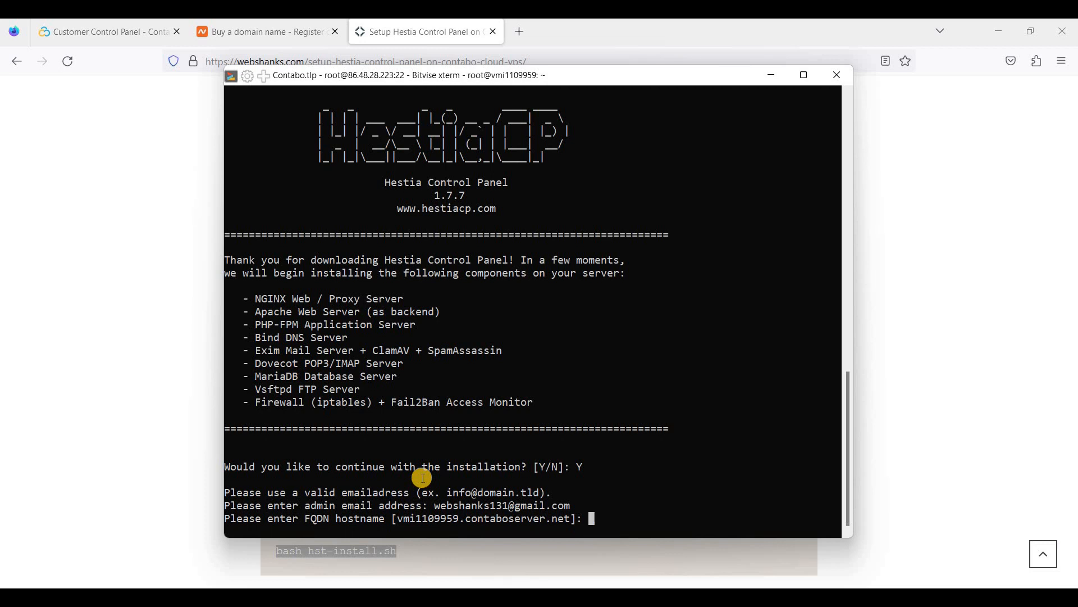
text(cp.webshanks.store)
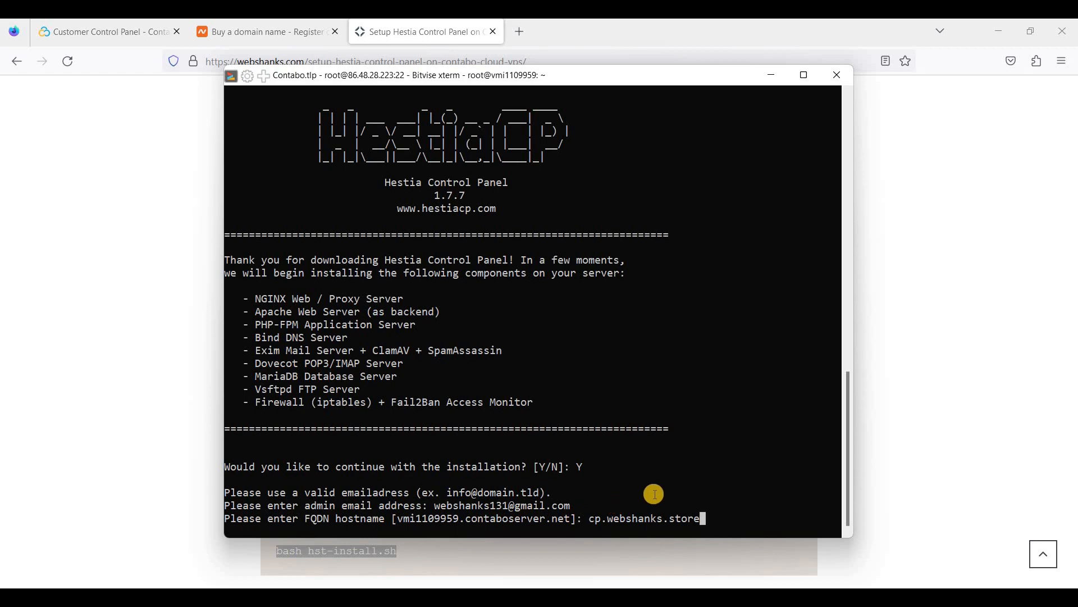
key(Return)
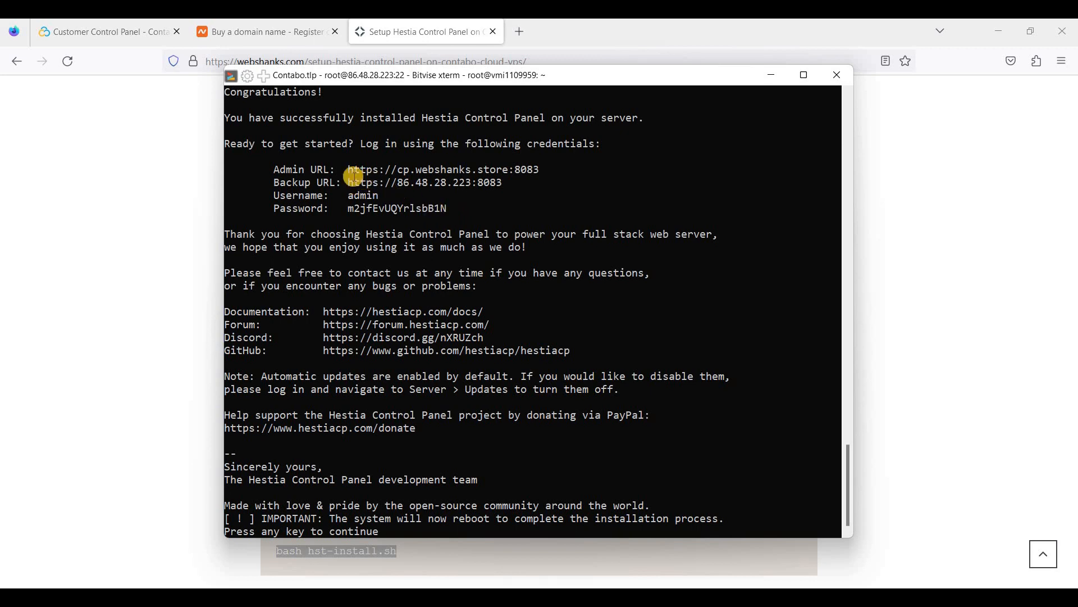
drag(271, 167, 449, 209)
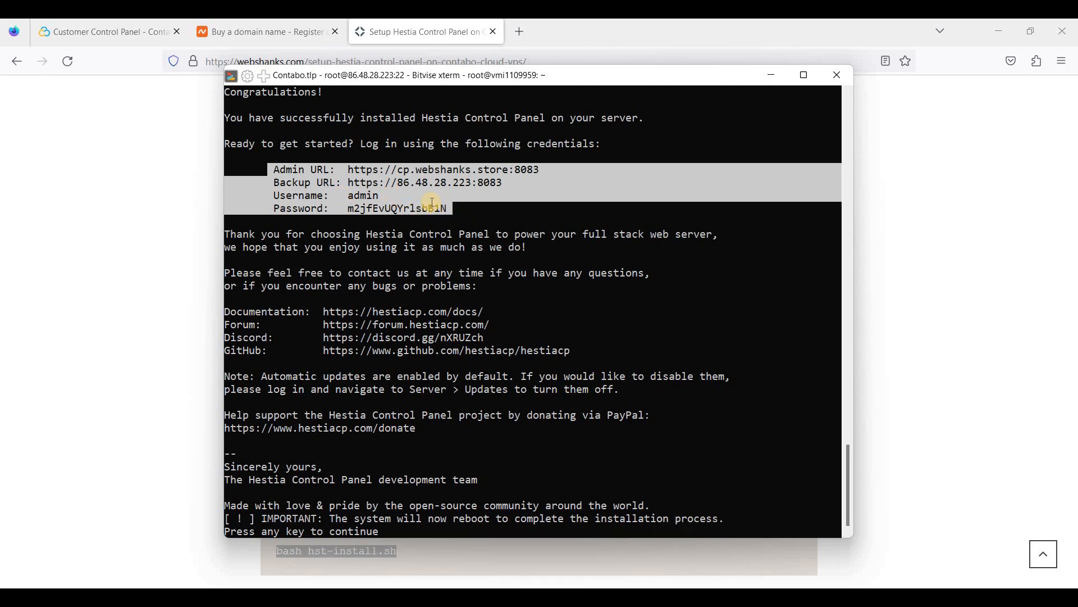
click(351, 179)
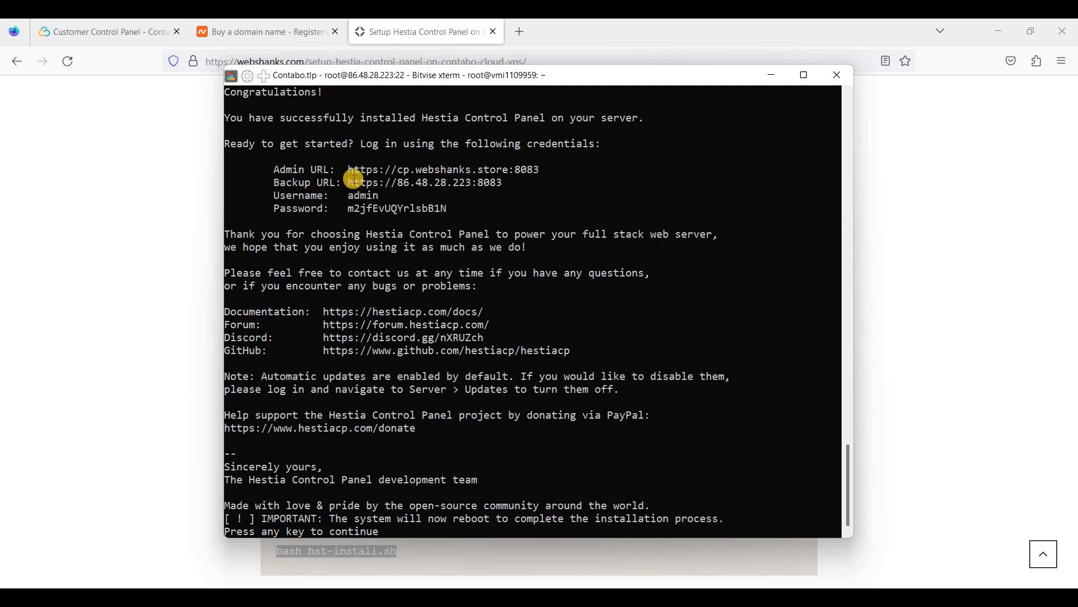
drag(350, 178, 501, 183)
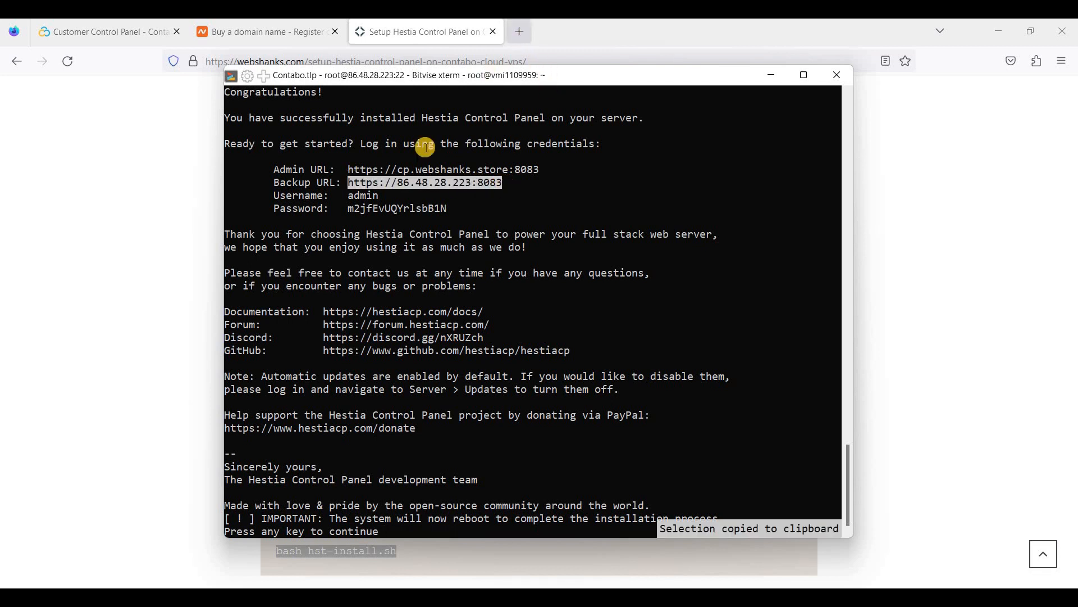
click(525, 32)
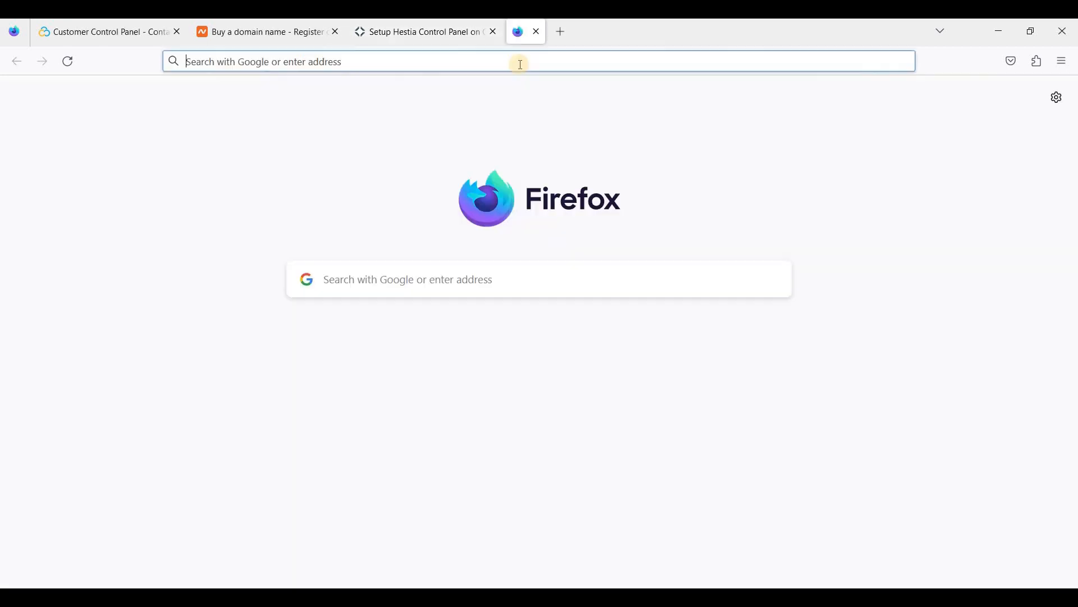
Load the pasted backup URL and get past the certificate security warning.
right_click(523, 61)
click(548, 190)
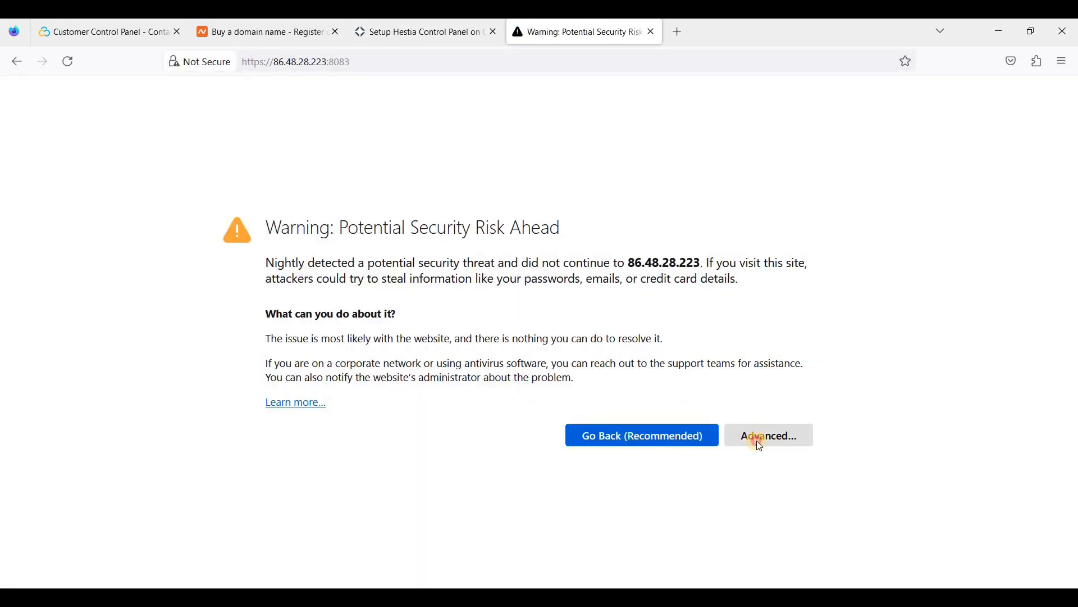
click(756, 441)
scroll(670, 463, down, 3)
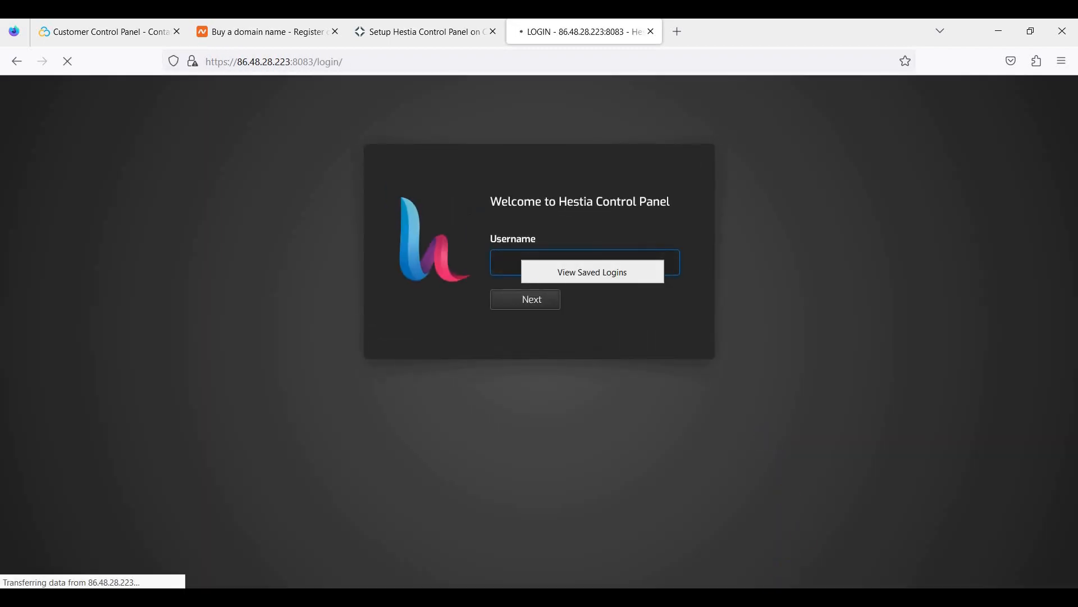
Copy the admin password from the terminal and log in to Hestia as admin.
key(alt+Tab)
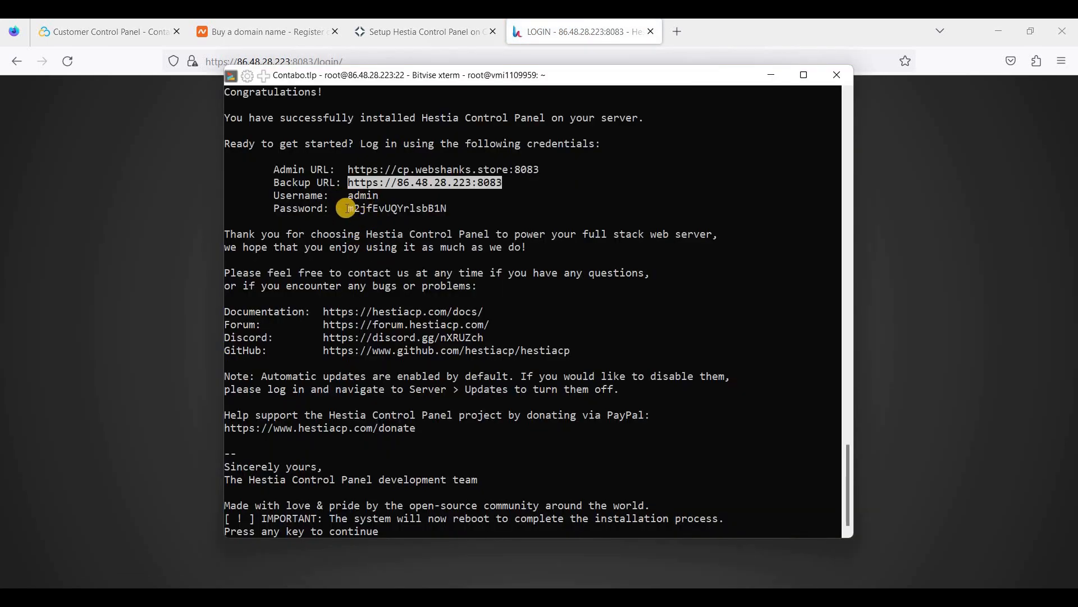
drag(422, 209, 348, 208)
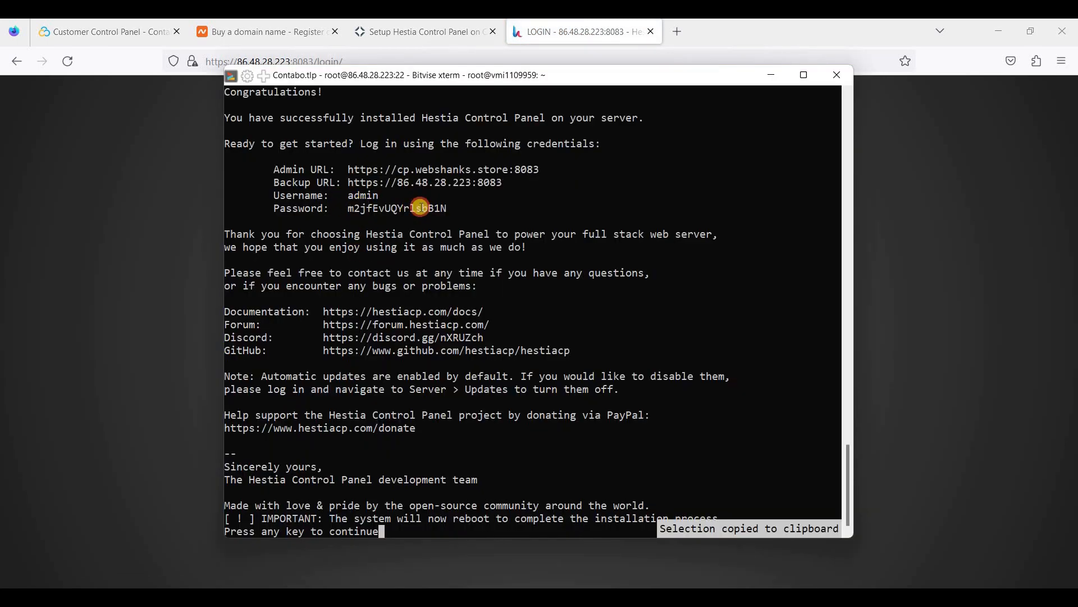
drag(456, 207, 447, 208)
key(alt+Tab)
text(ad)
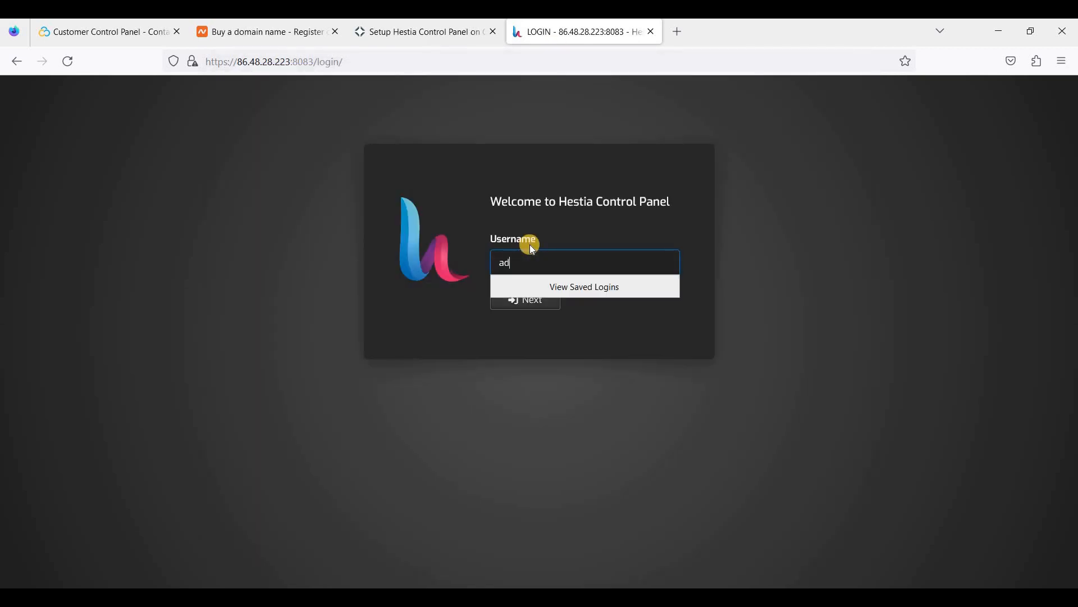
key(Return)
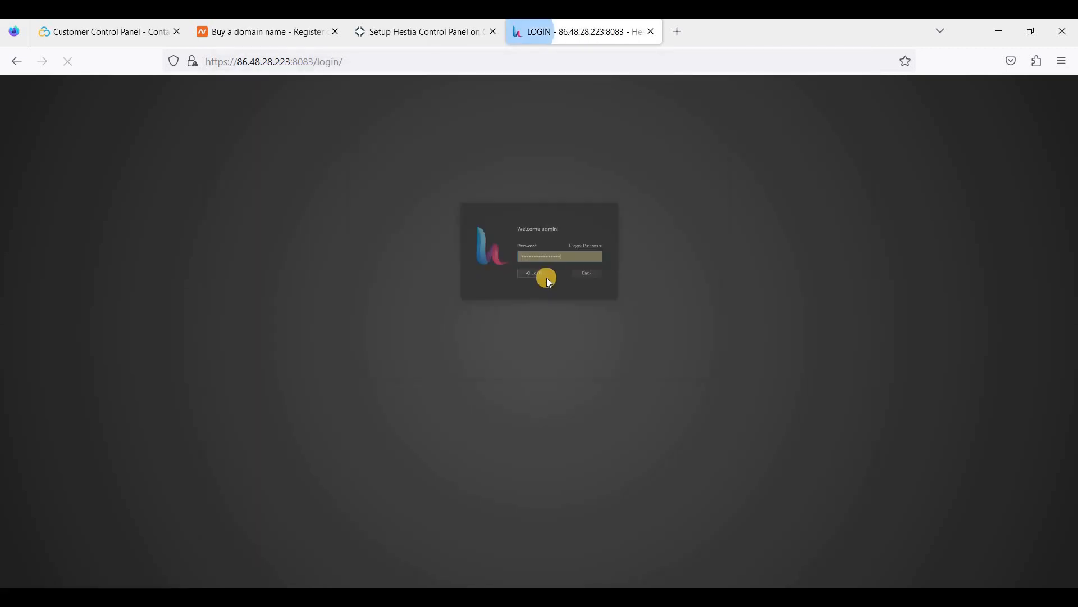
click(550, 302)
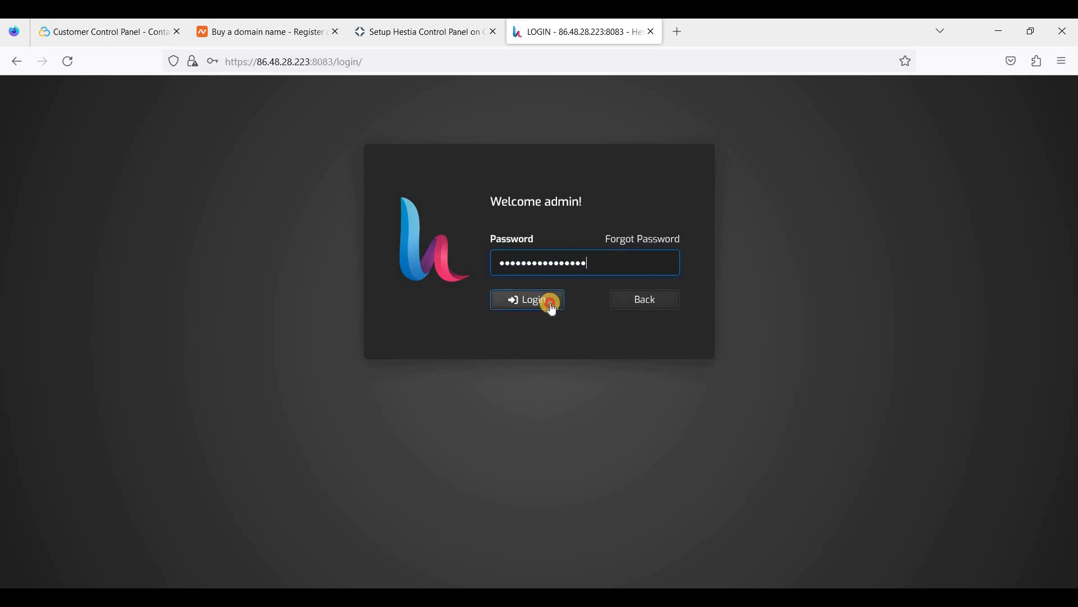
click(396, 239)
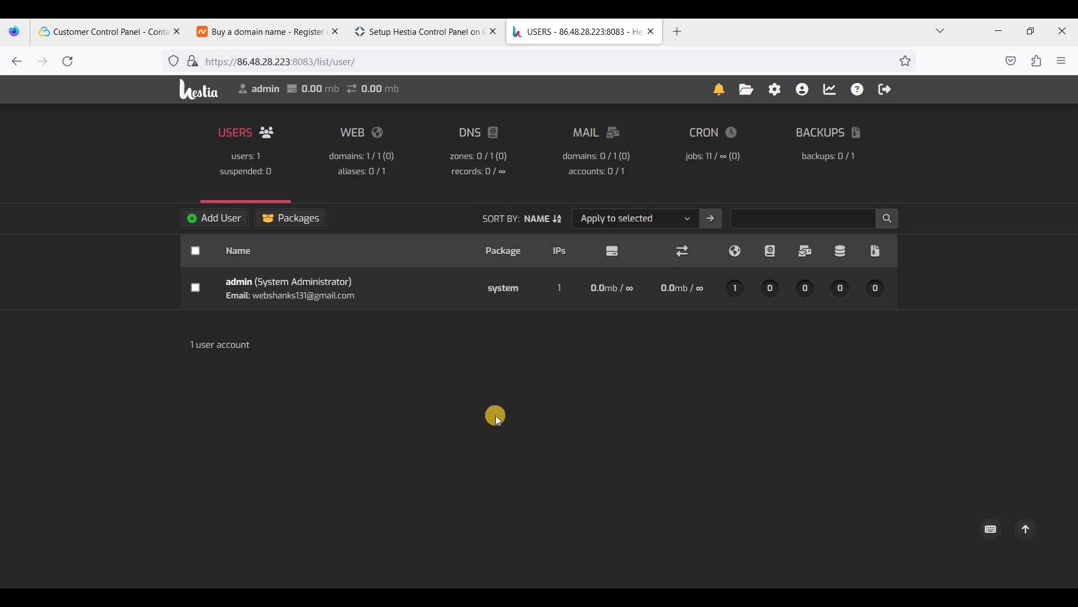
Add a new user, filling in the username, display name and email address.
click(229, 225)
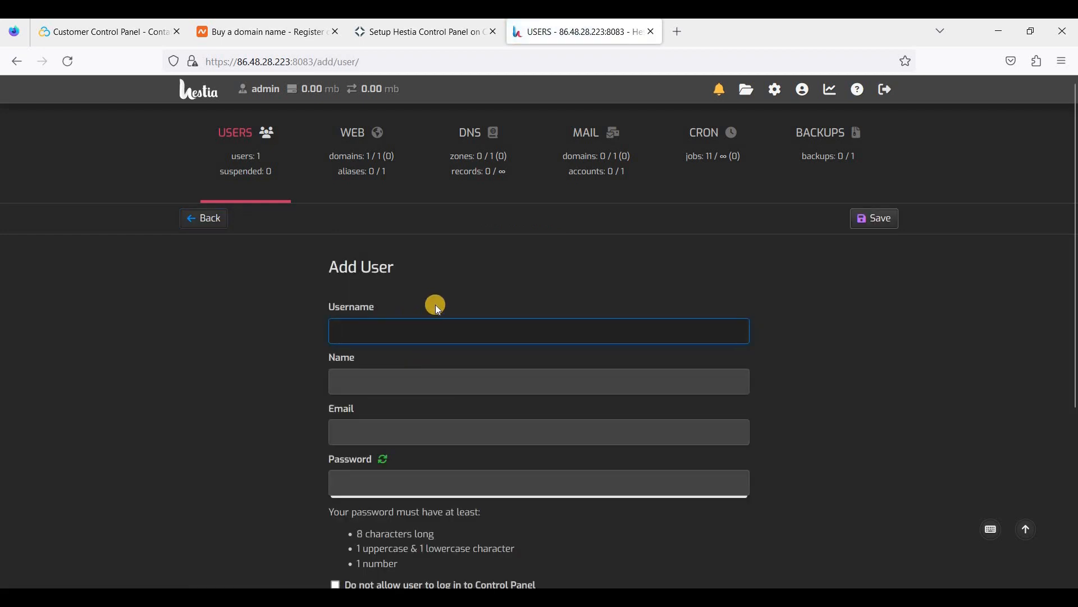
text(br)
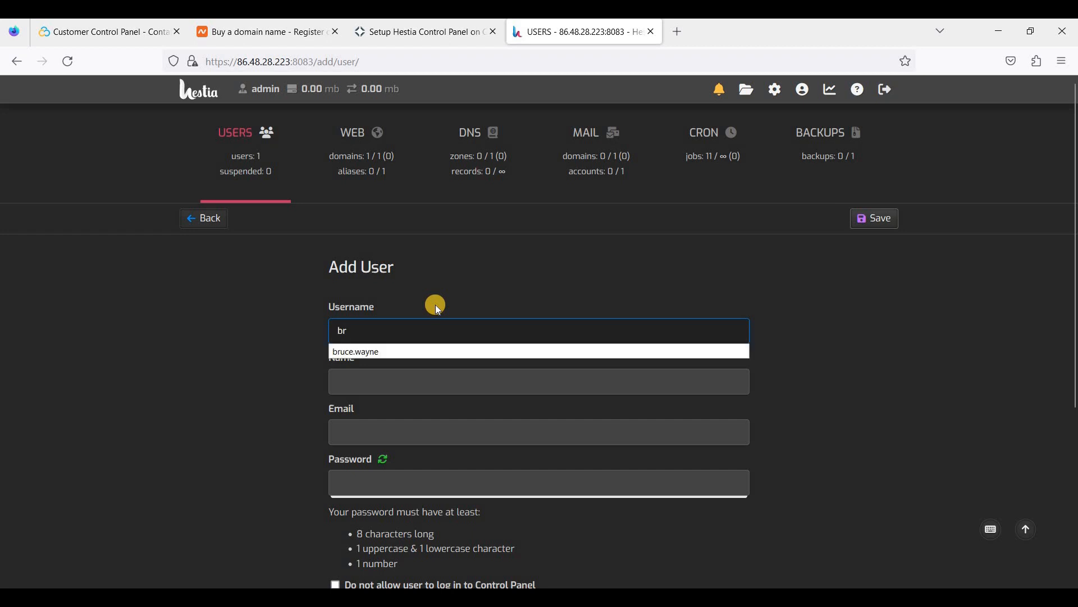
key(Down)
key(Return)
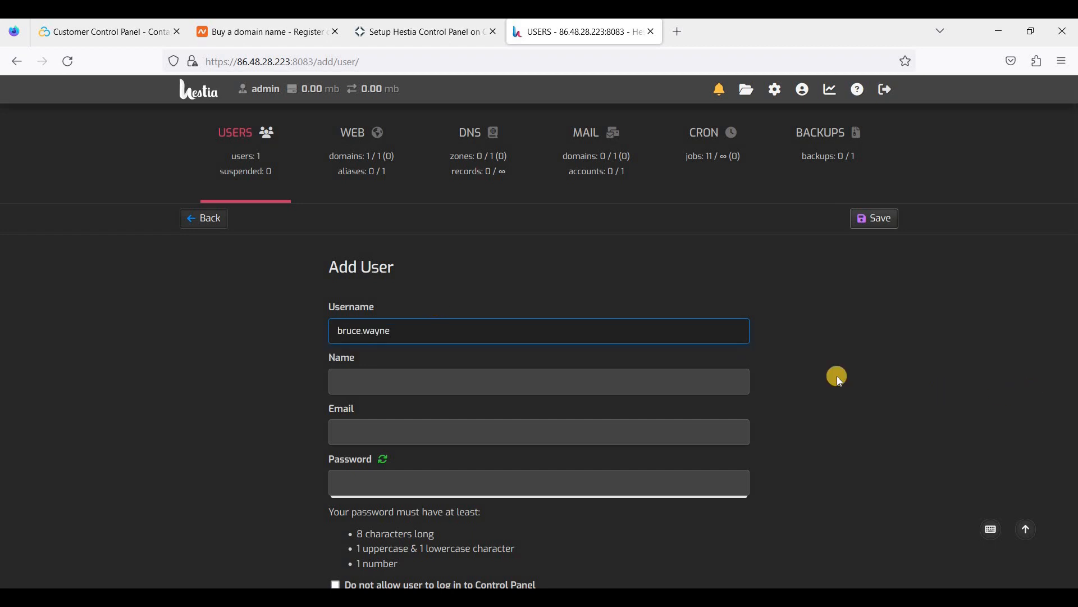
click(518, 379)
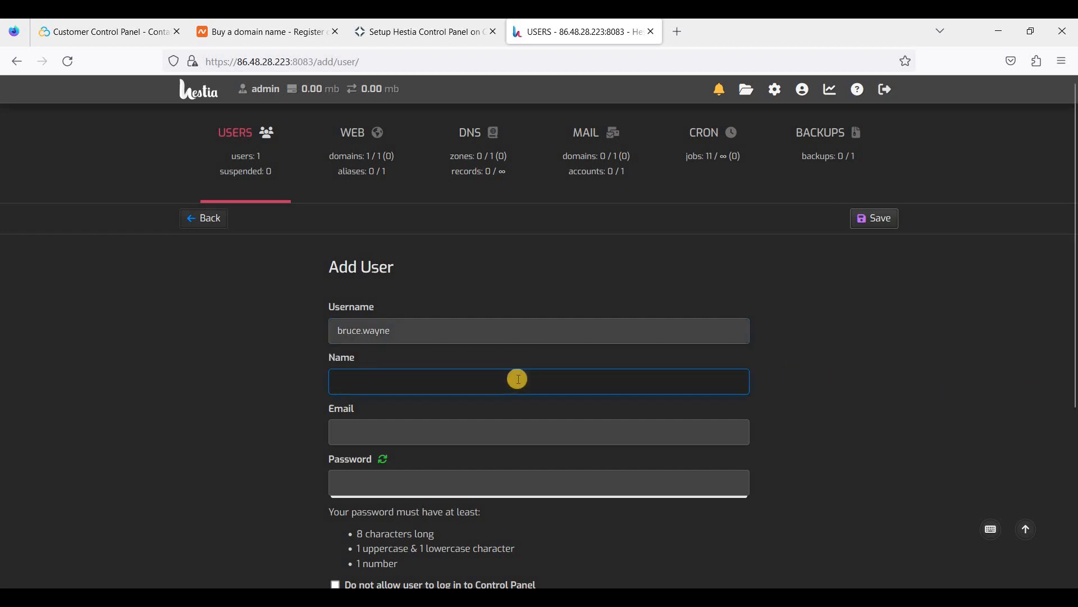
text(Bruce)
click(762, 470)
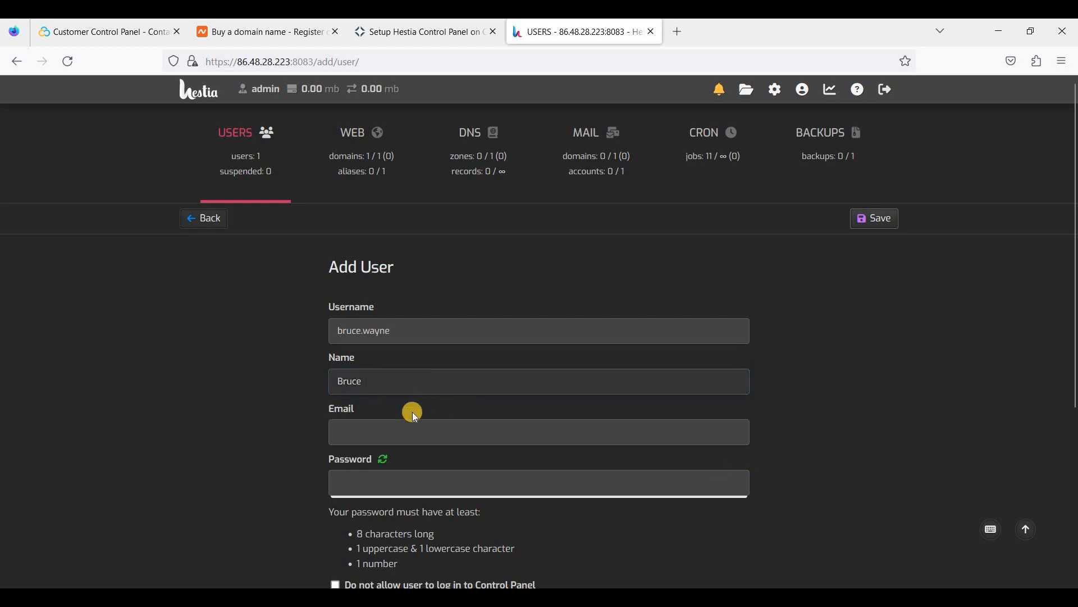
scroll(388, 393, down, 1)
click(389, 363)
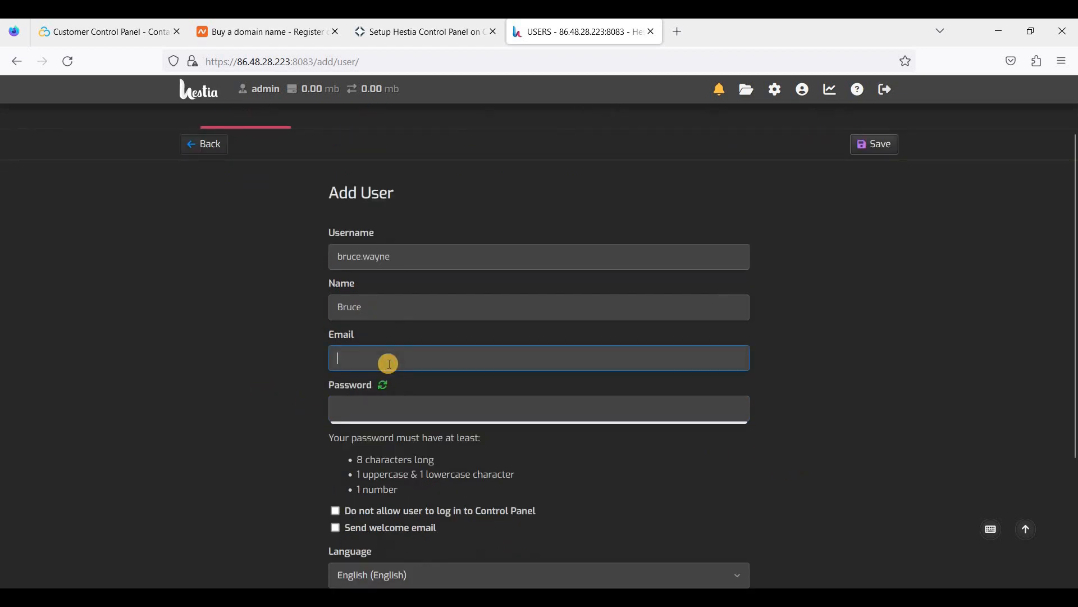
text(b)
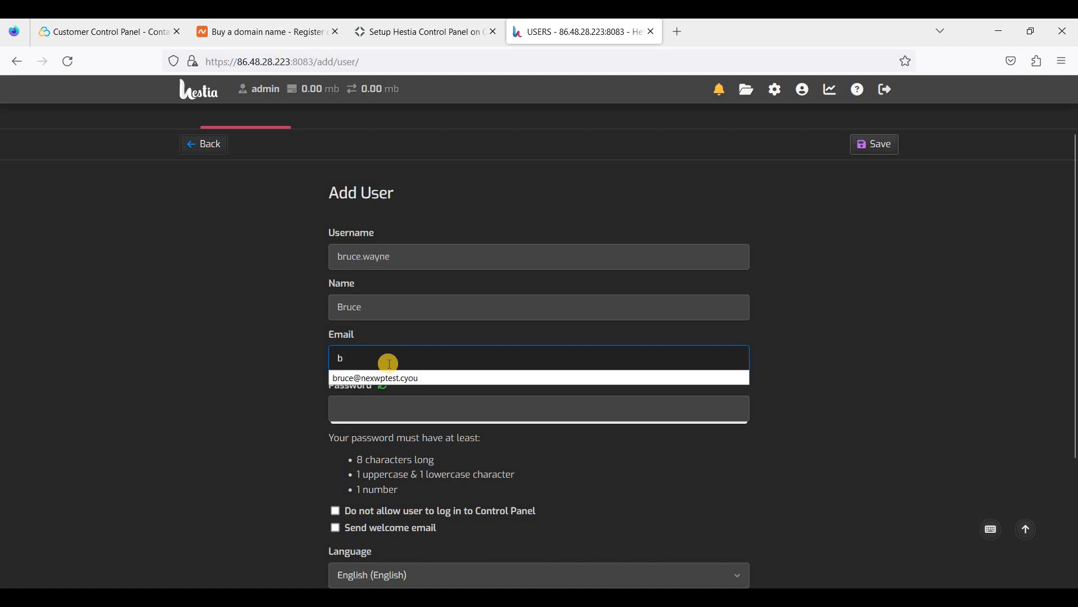
key(Down)
key(BackSpace)
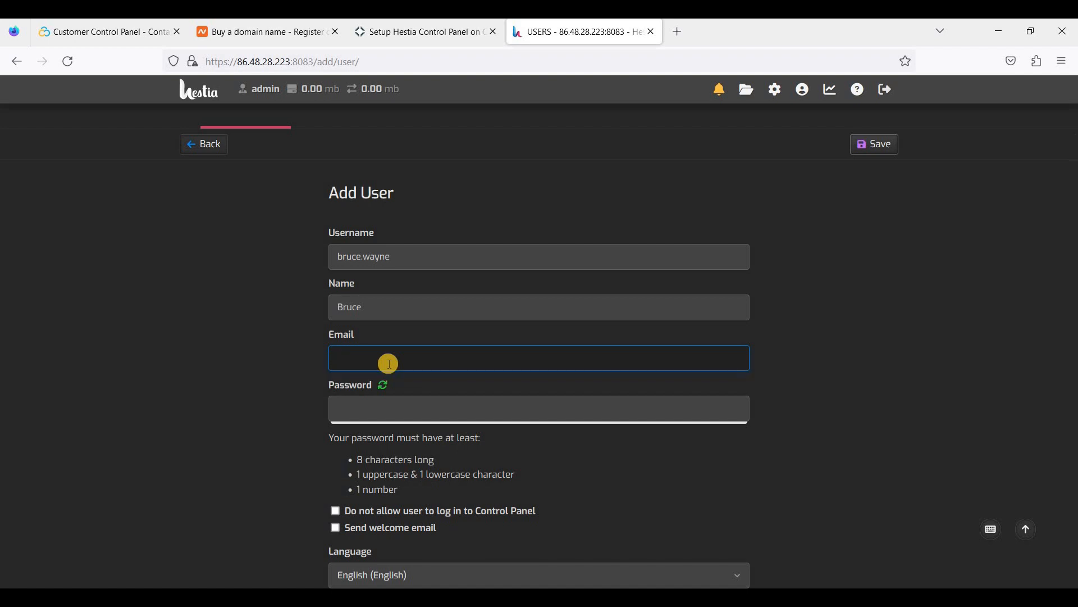
text(bruce)
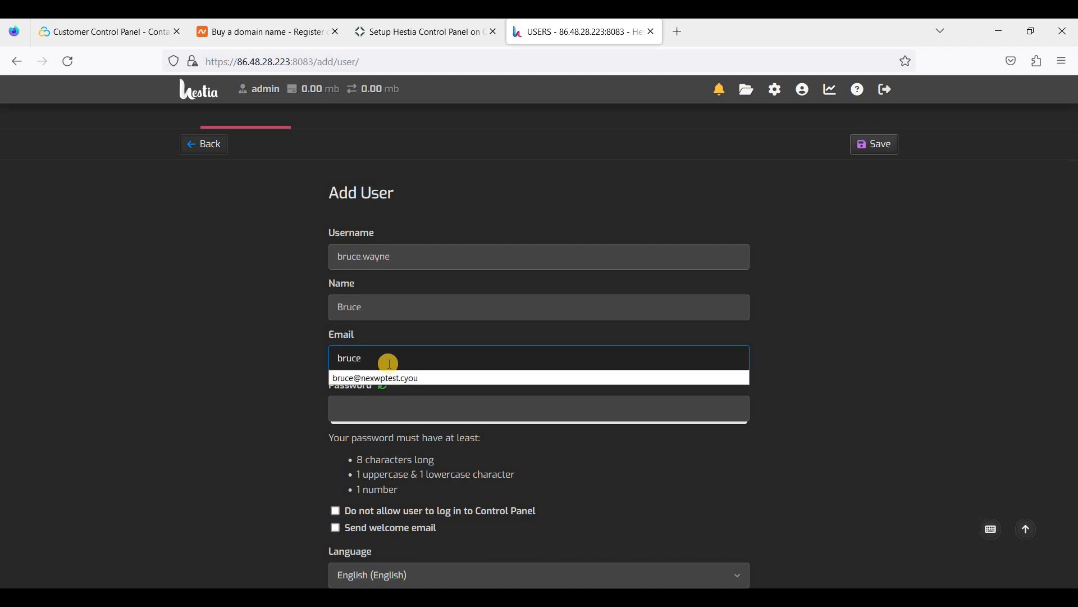
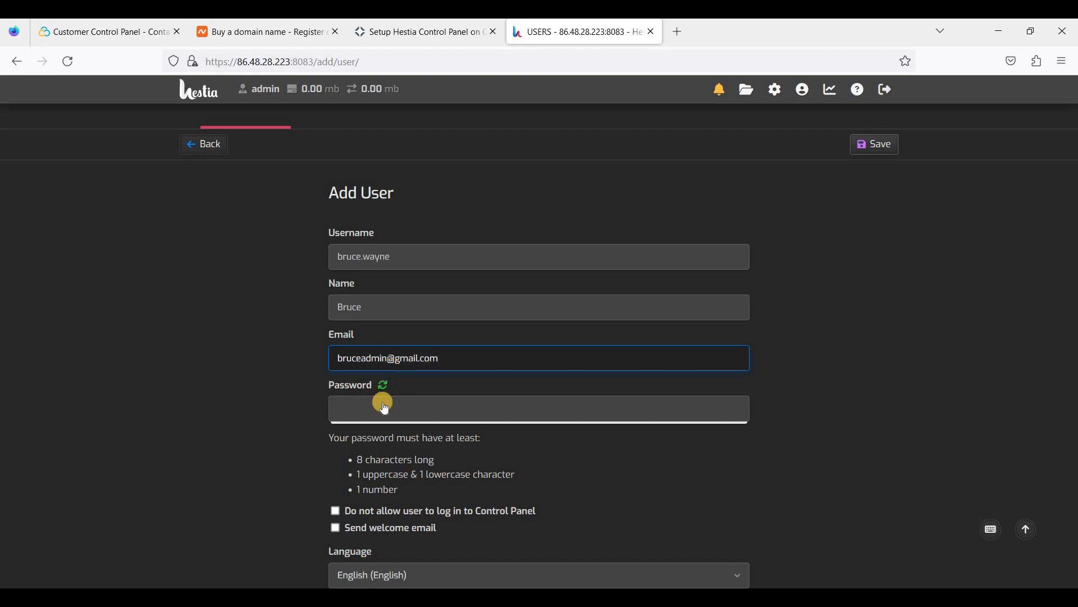
Generate a random password, leave panel login allowed, and save the new user.
click(383, 385)
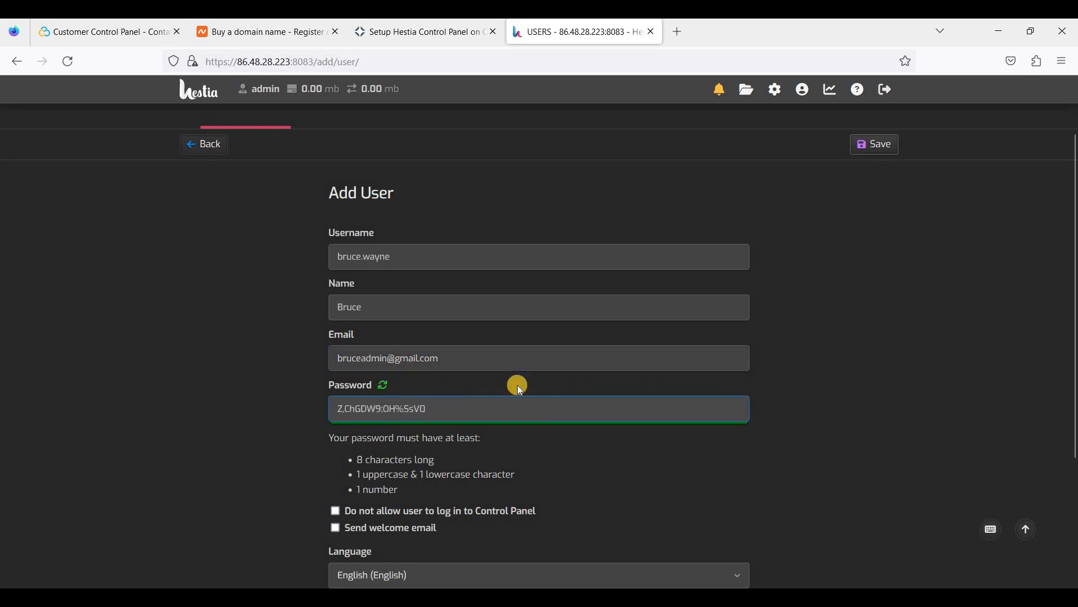
key(ctrl+a)
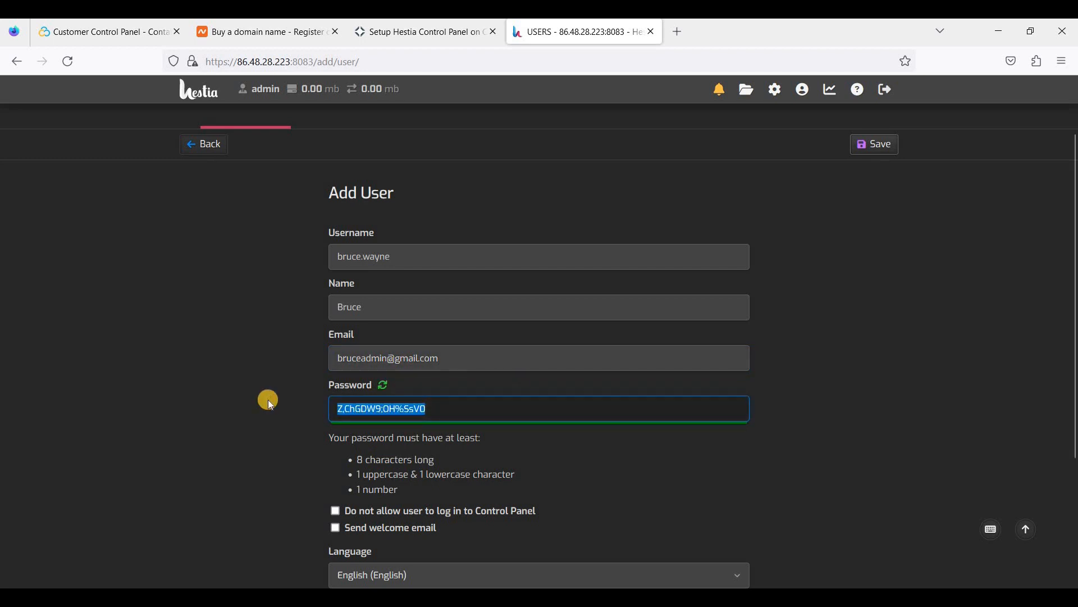
click(427, 451)
scroll(460, 444, down, 2)
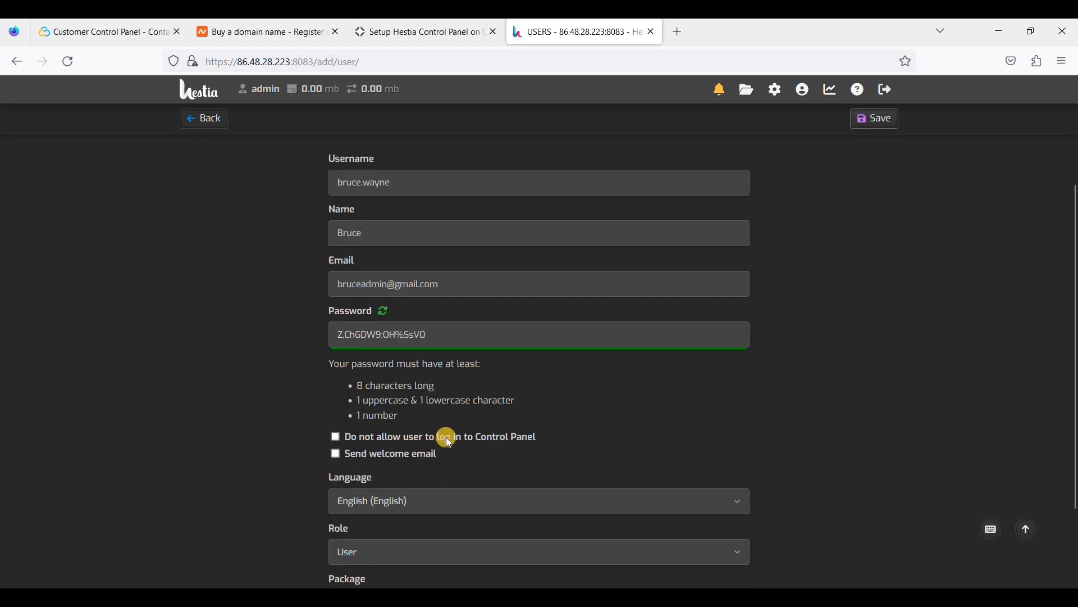
click(335, 436)
scroll(459, 367, down, 2)
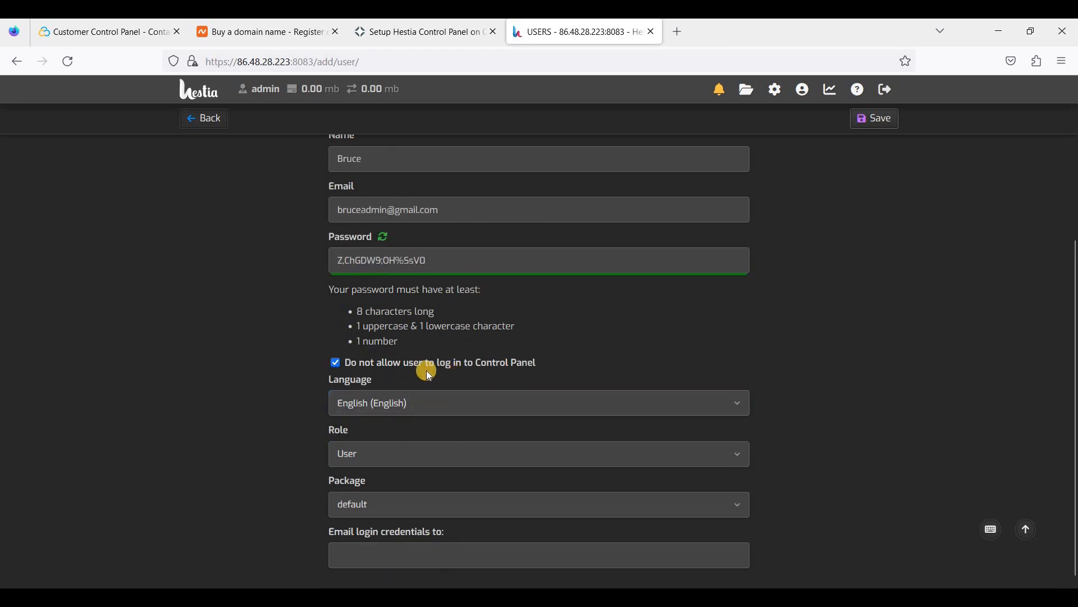
click(368, 365)
scroll(489, 394, down, 1)
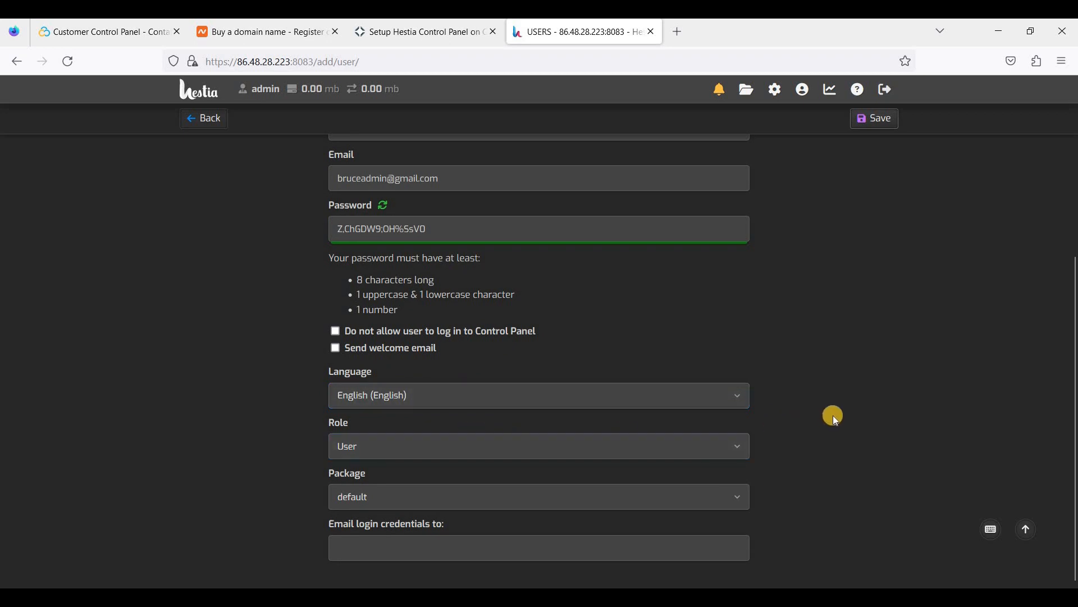
scroll(834, 415, up, 5)
scroll(834, 416, down, 5)
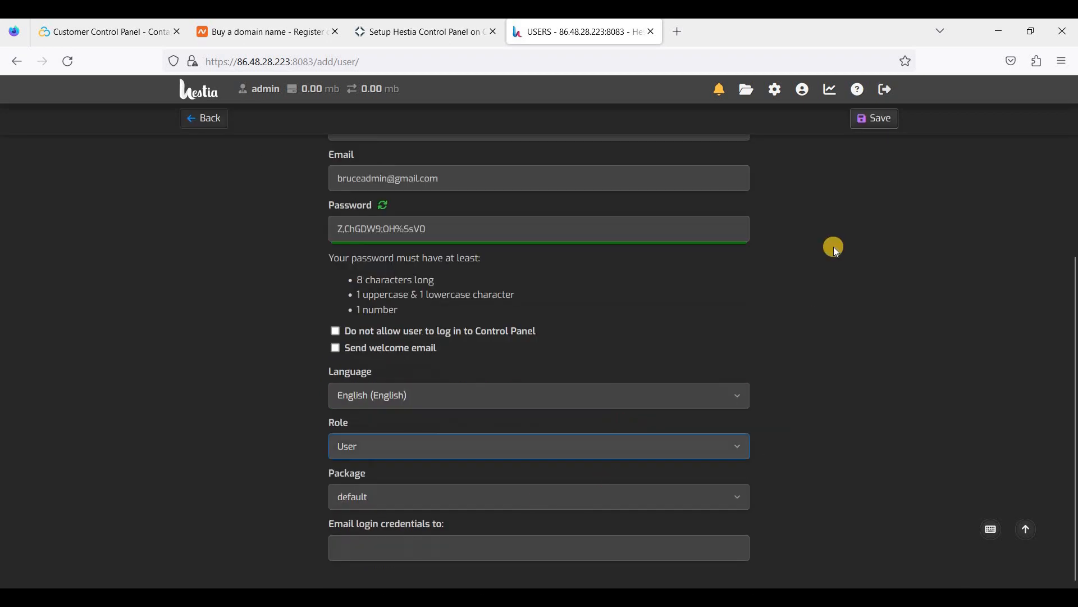
scroll(781, 257, up, 4)
click(872, 194)
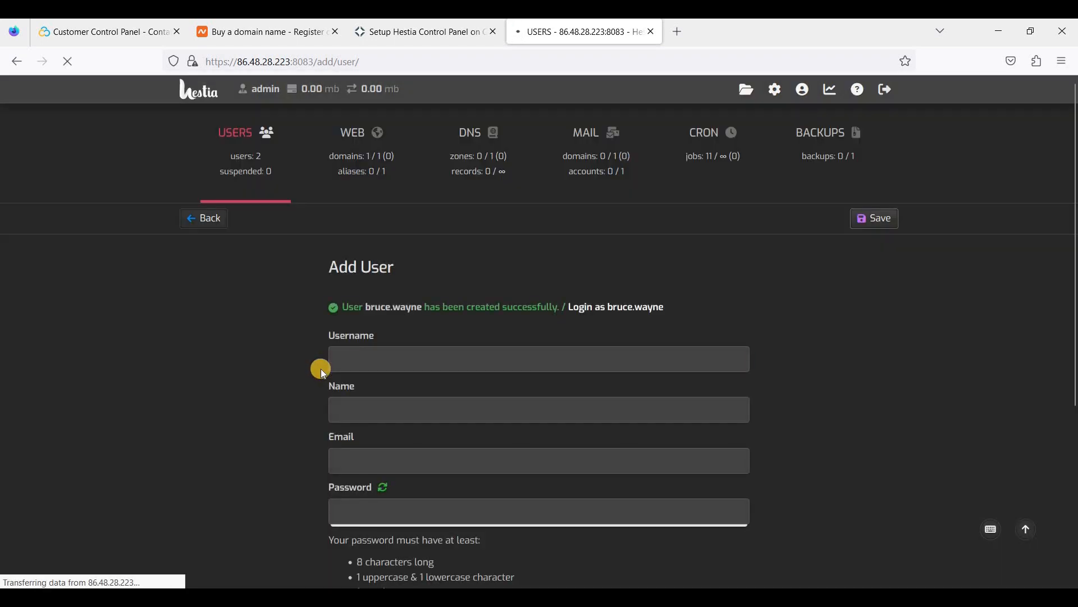
Go back to the two-account Users list and open the WEB domains list showing cp.webshanks.store.
click(209, 217)
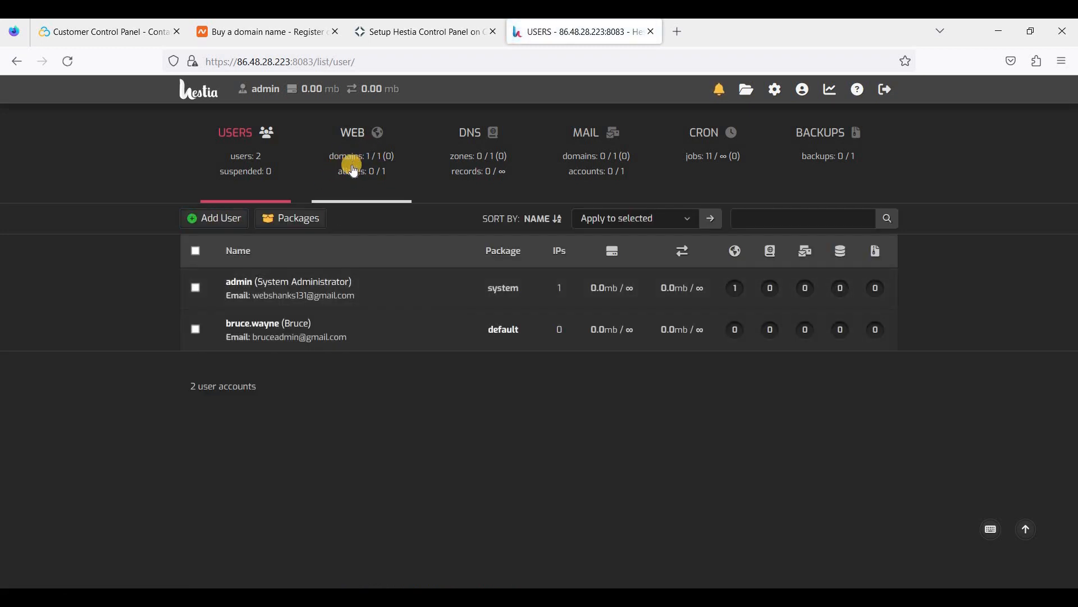
click(361, 164)
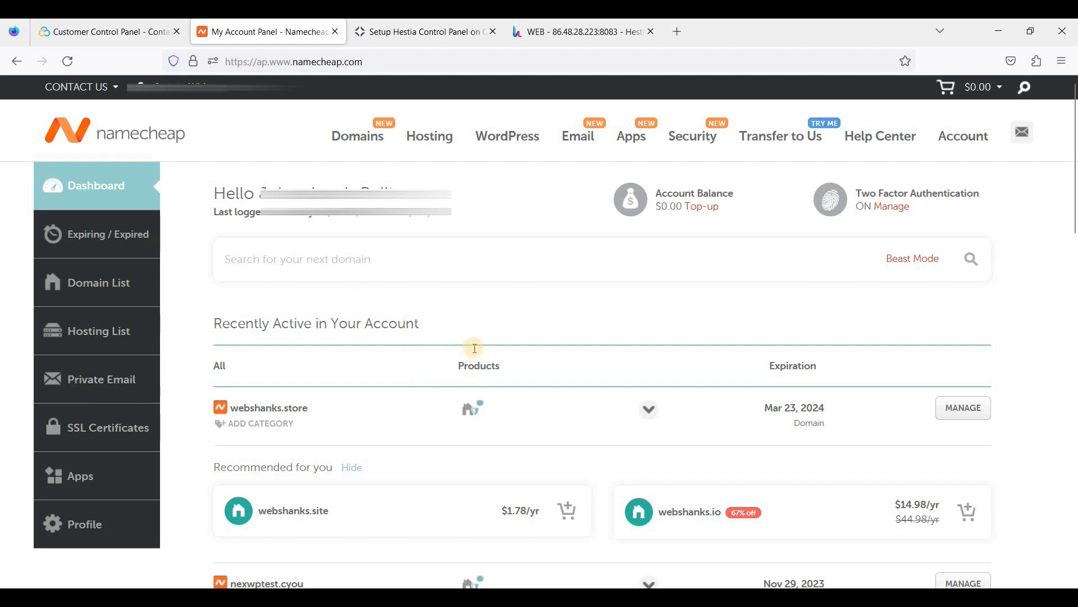
Add a Namecheap A record for host cp pointing to 86.48.28.223, copied from the www record.
scroll(344, 186, down, 4)
scroll(380, 264, up, 2)
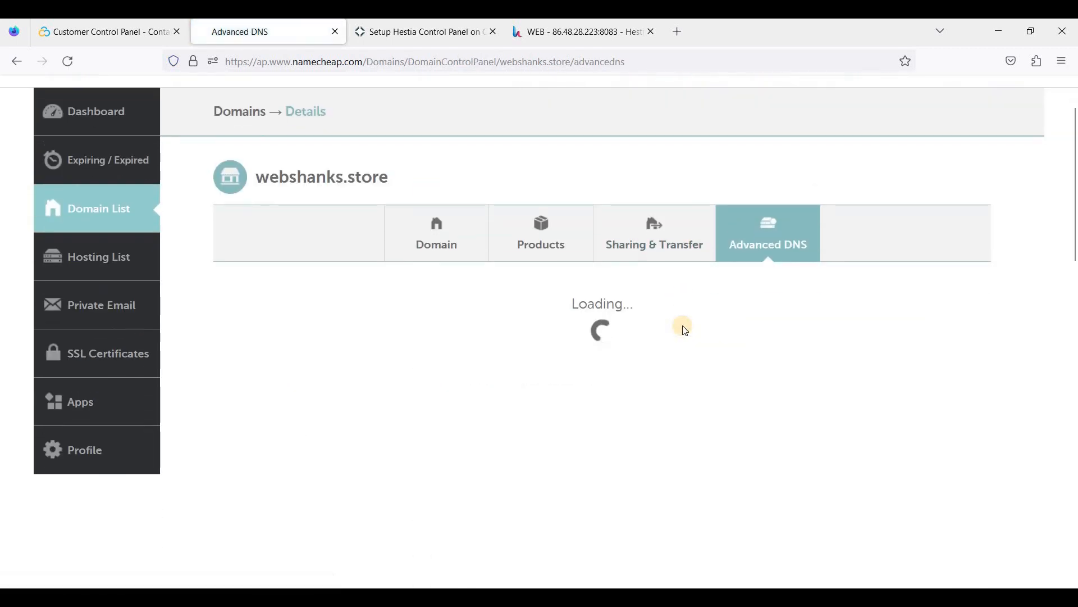
scroll(680, 327, down, 2)
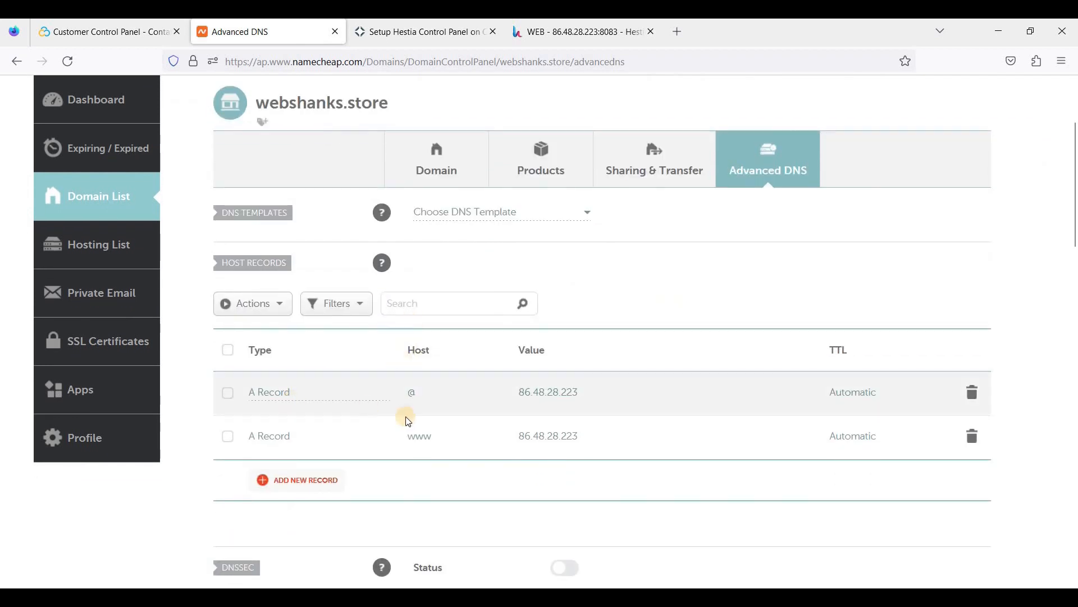
scroll(388, 393, down, 1)
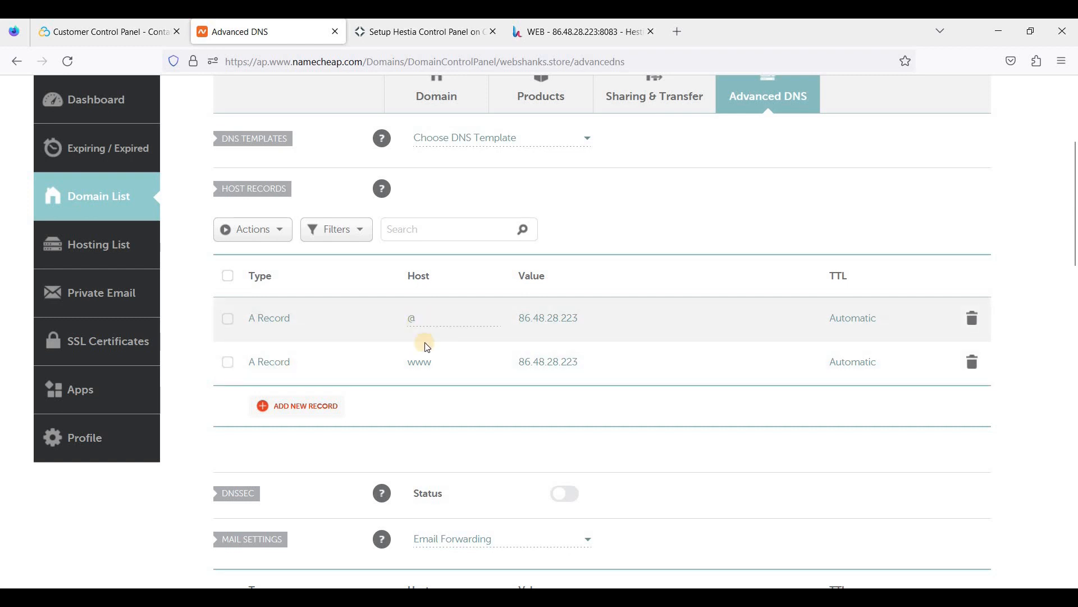
click(316, 412)
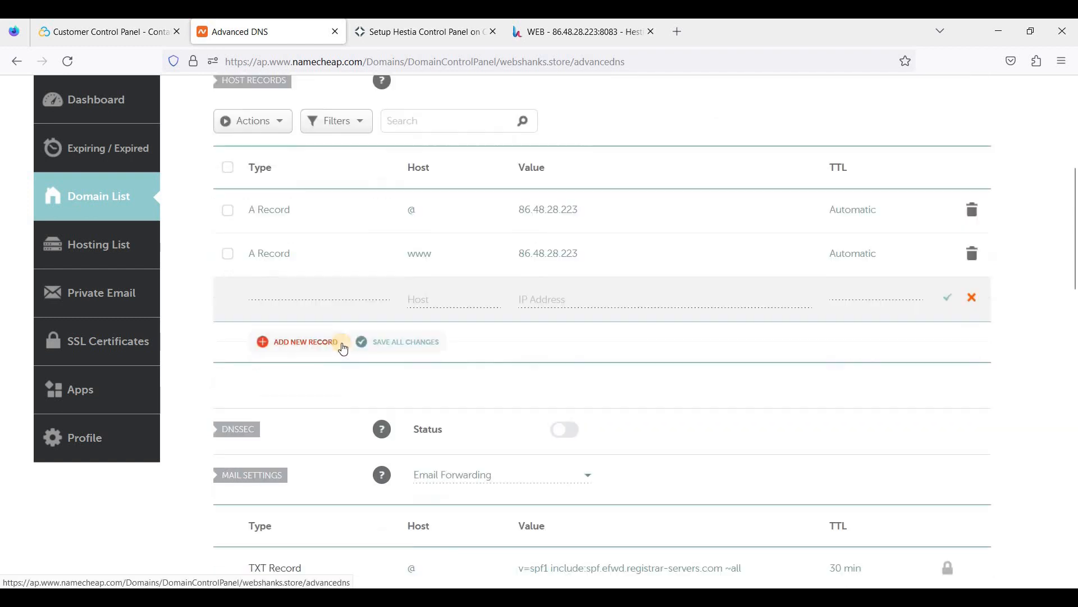
click(308, 317)
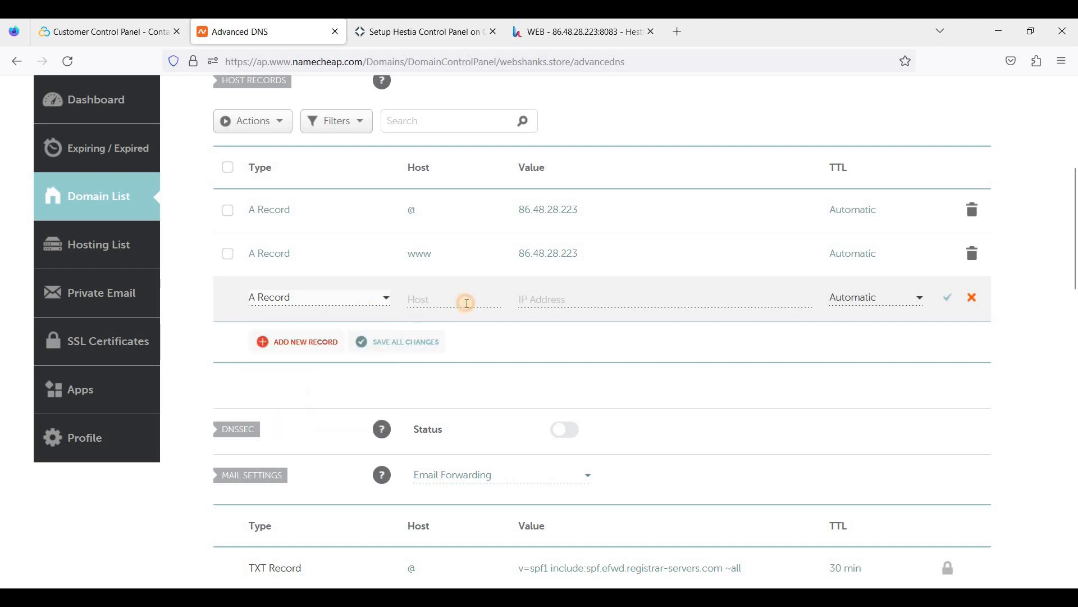
click(467, 303)
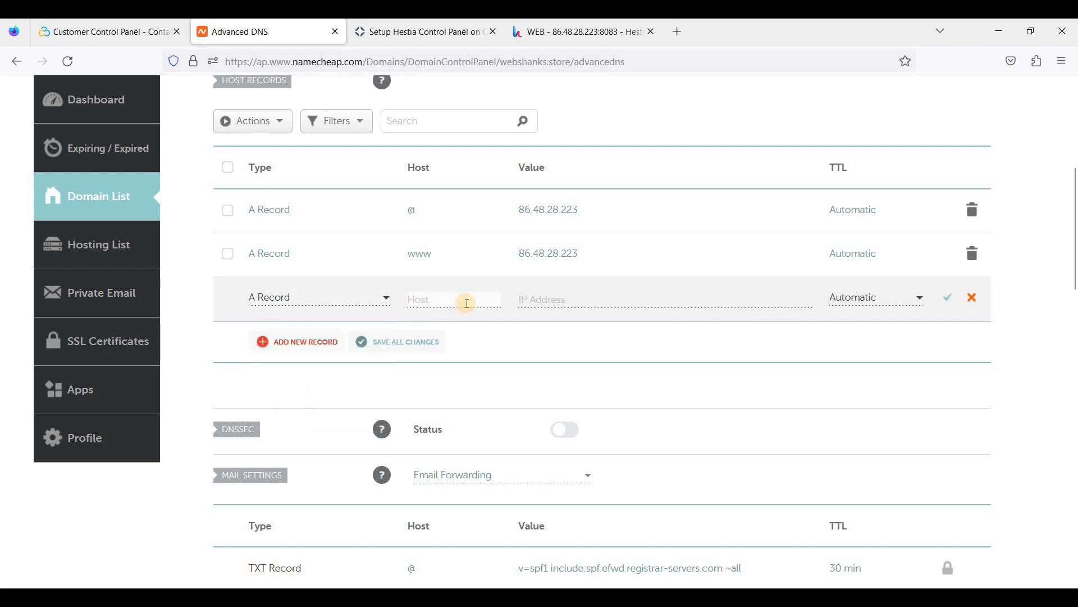
text(cp)
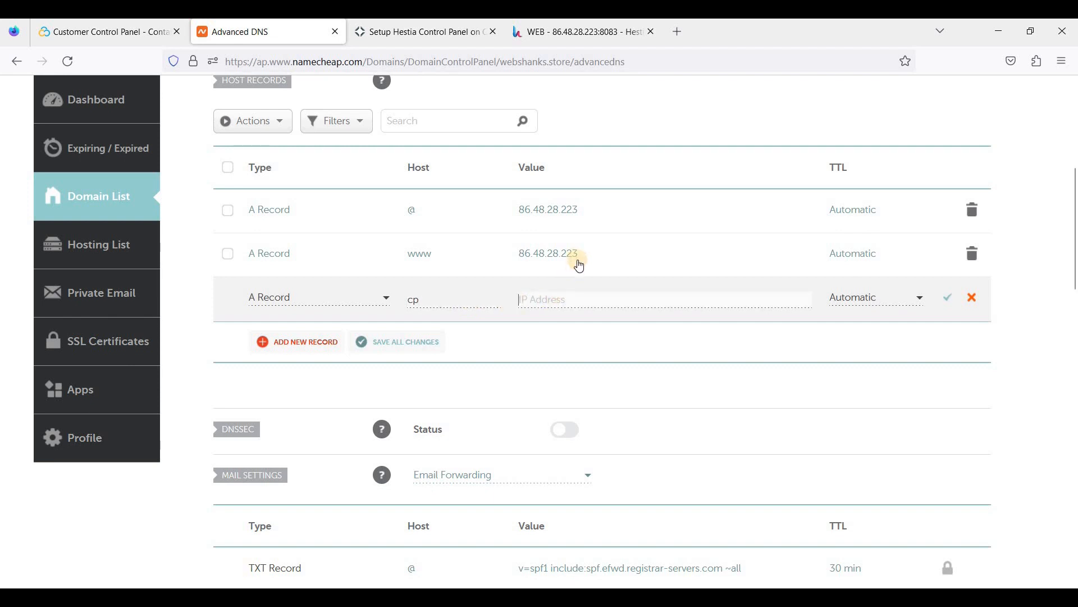
click(578, 256)
key(ctrl+a)
key(ctrl+c)
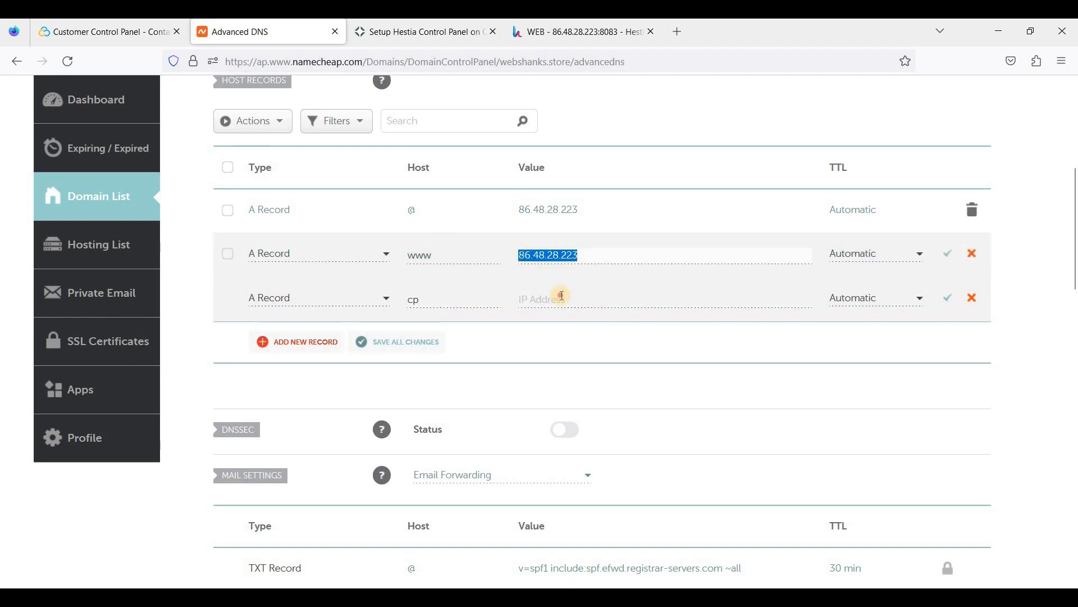
click(563, 298)
key(ctrl+v)
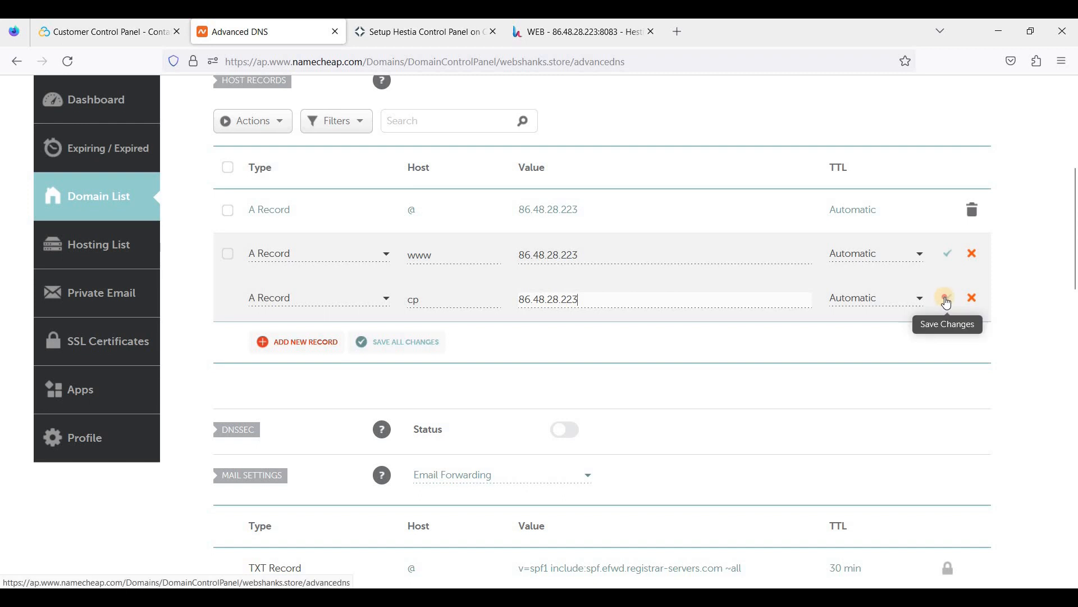
click(942, 298)
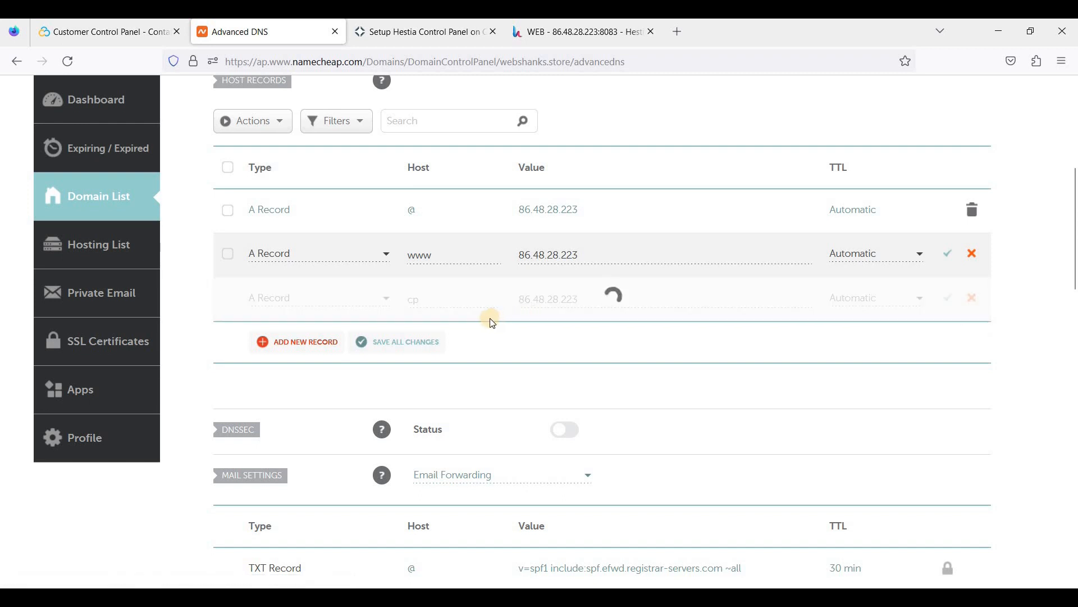
click(287, 347)
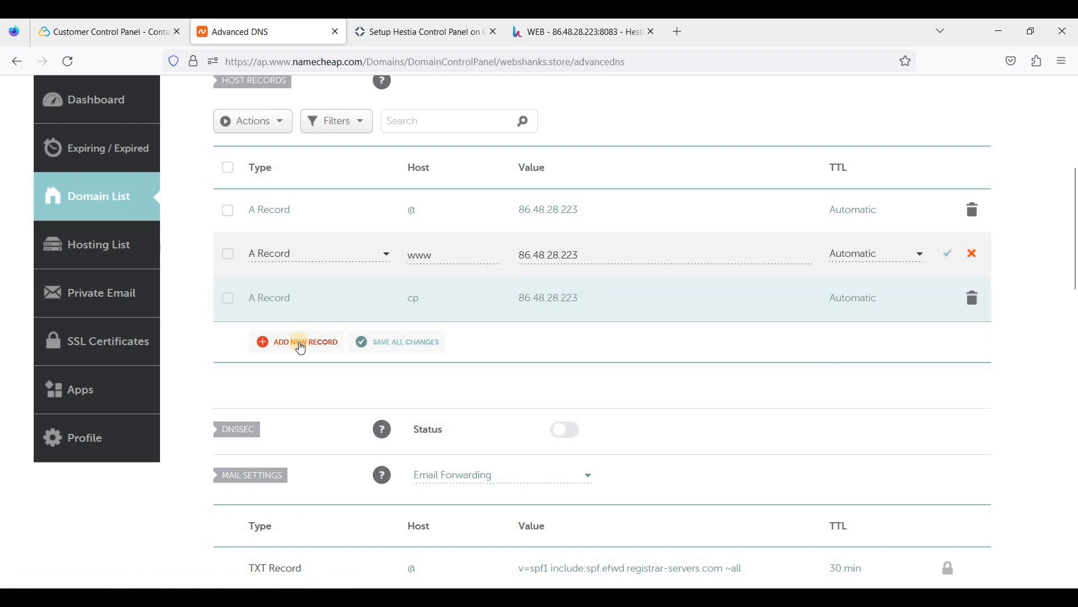
click(308, 274)
click(459, 277)
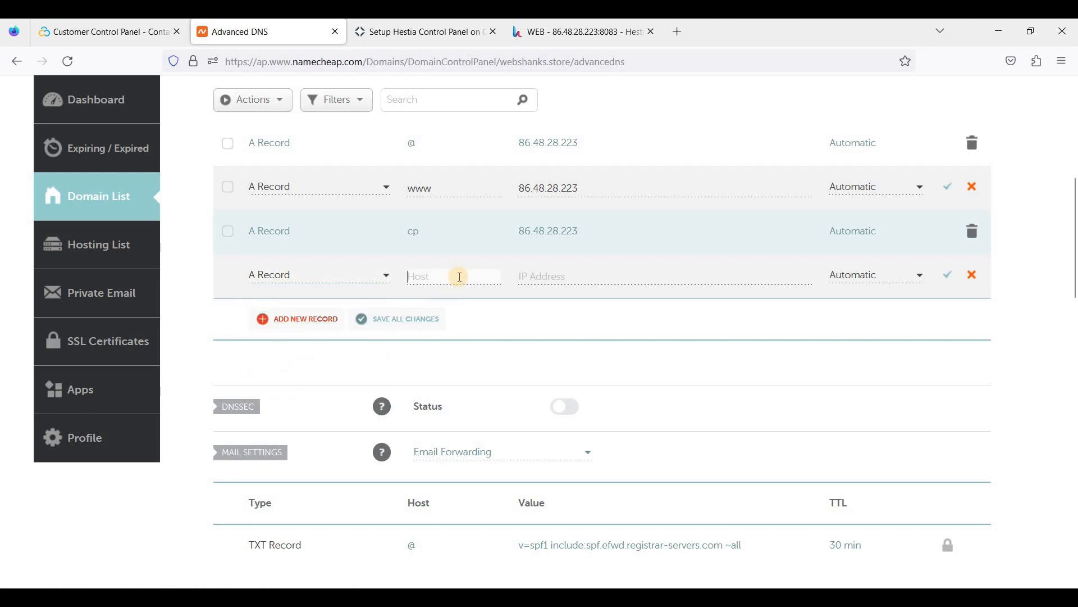
text(www.cp)
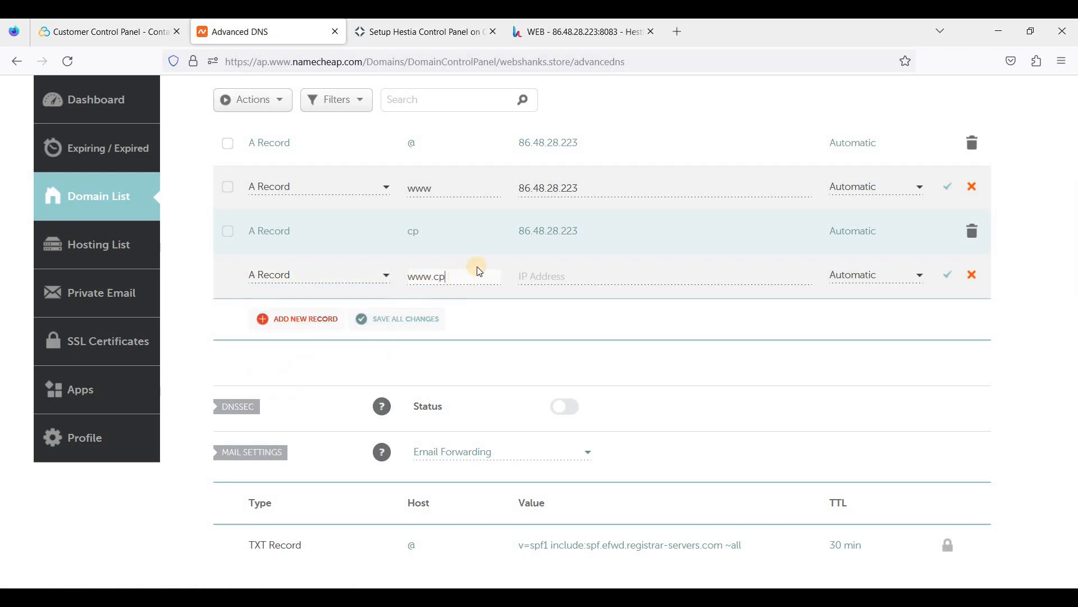
click(568, 277)
key(ctrl+v)
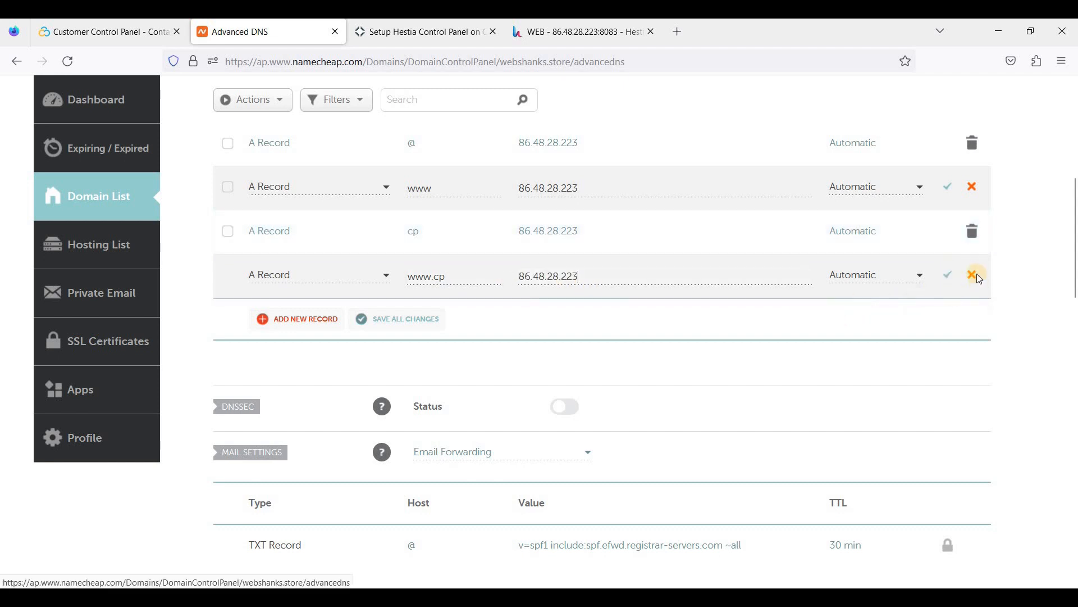
click(948, 275)
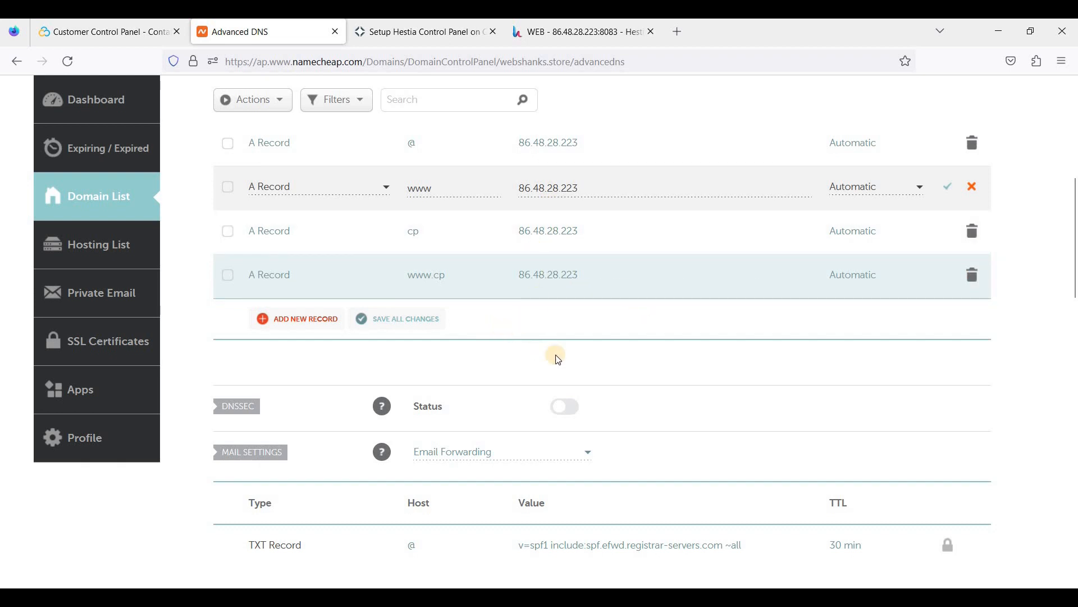
click(560, 32)
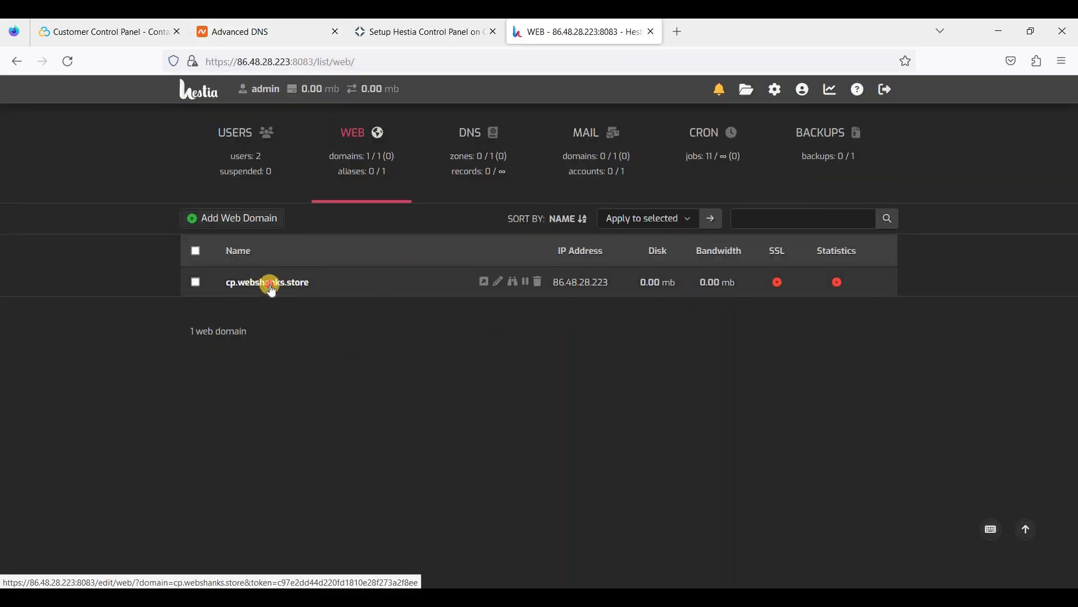
Enable SSL on cp.webshanks.store with Let's Encrypt, HTTPS redirection and HSTS, and save.
click(401, 282)
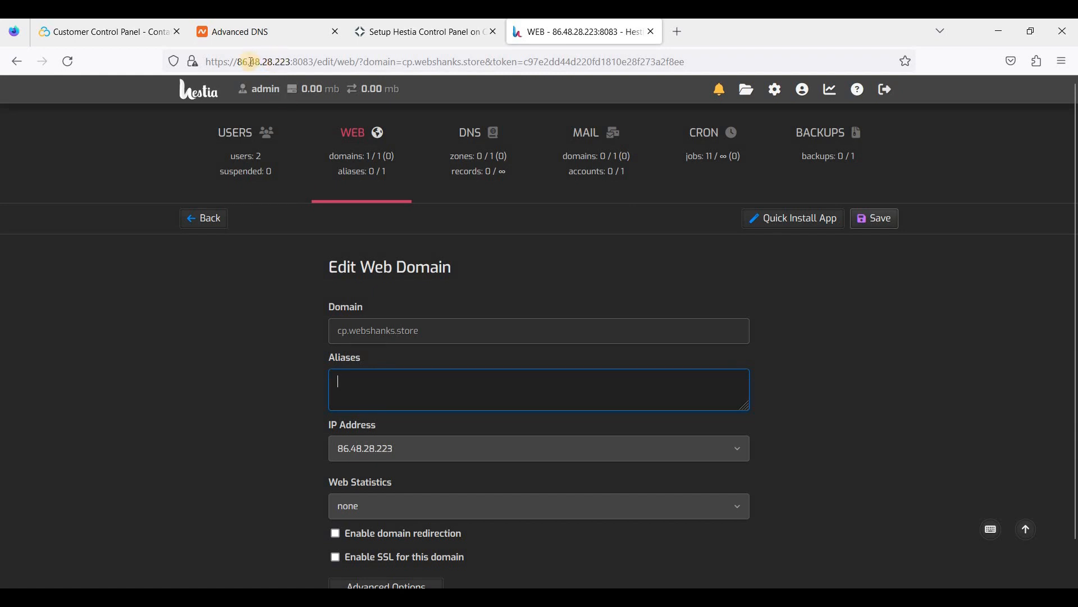
scroll(450, 494, down, 1)
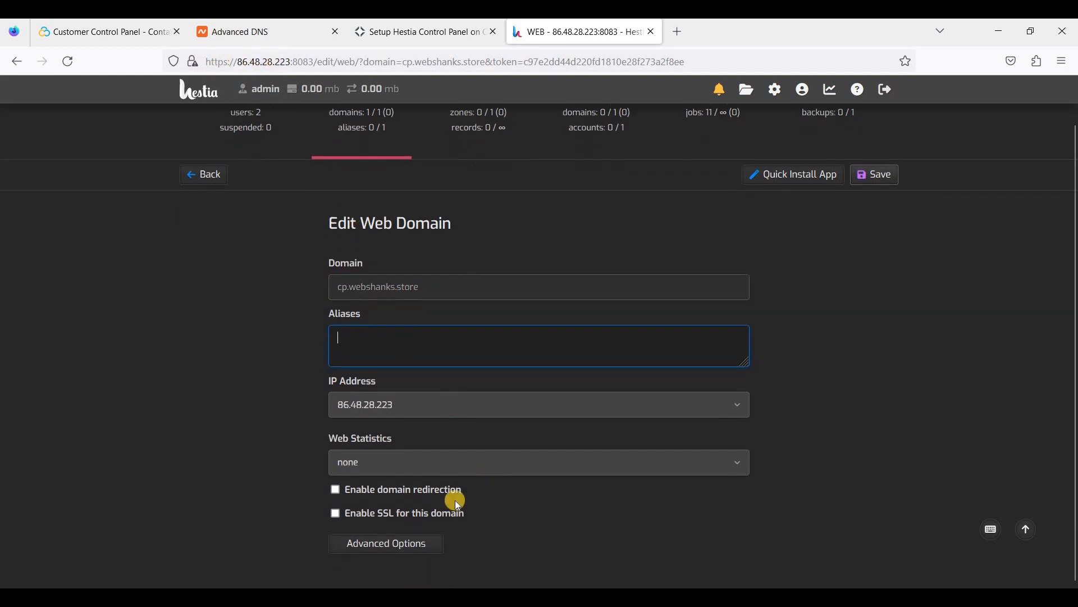
click(337, 514)
scroll(514, 504, down, 2)
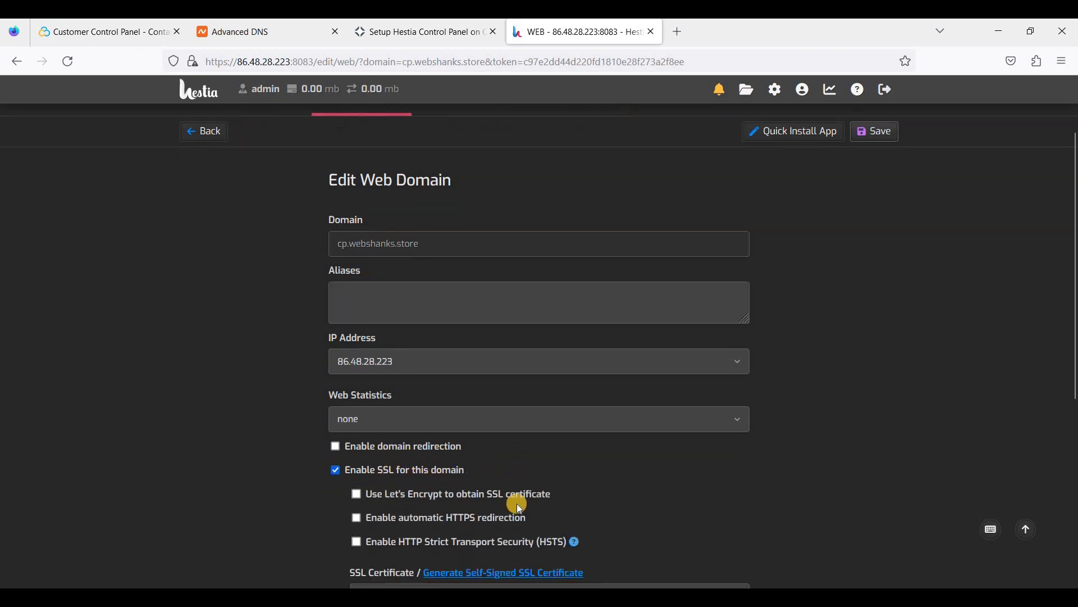
click(356, 462)
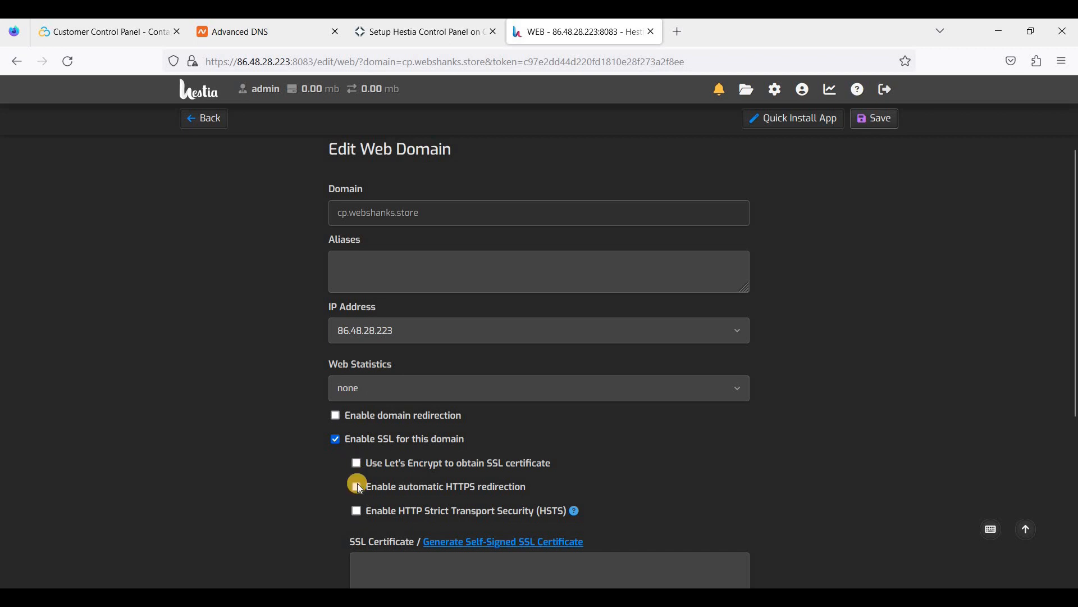
click(357, 485)
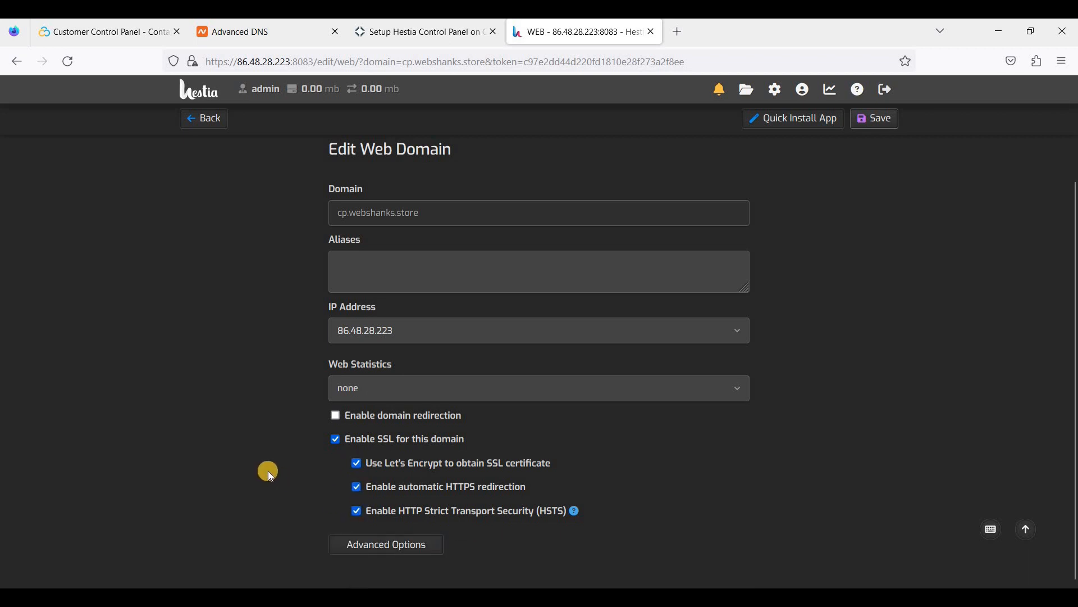
scroll(272, 470, up, 2)
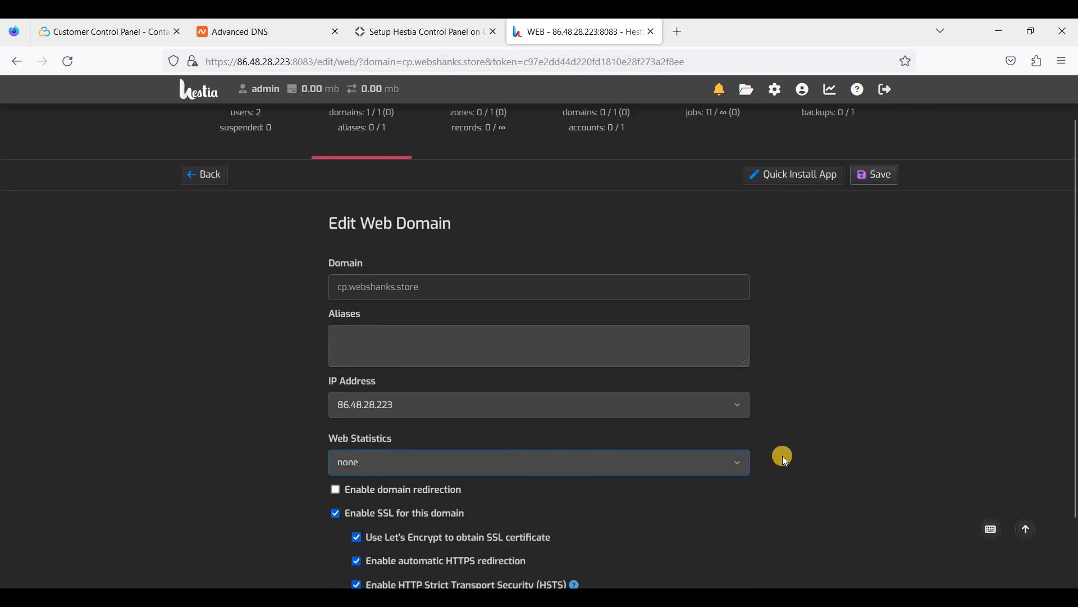
scroll(783, 456, down, 2)
scroll(774, 282, up, 3)
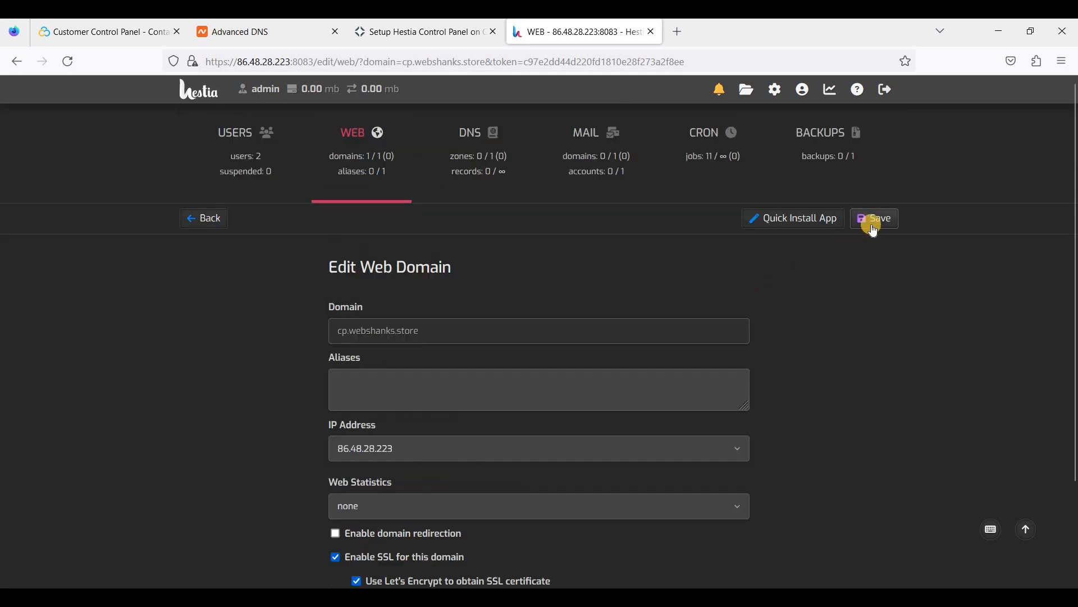
click(871, 219)
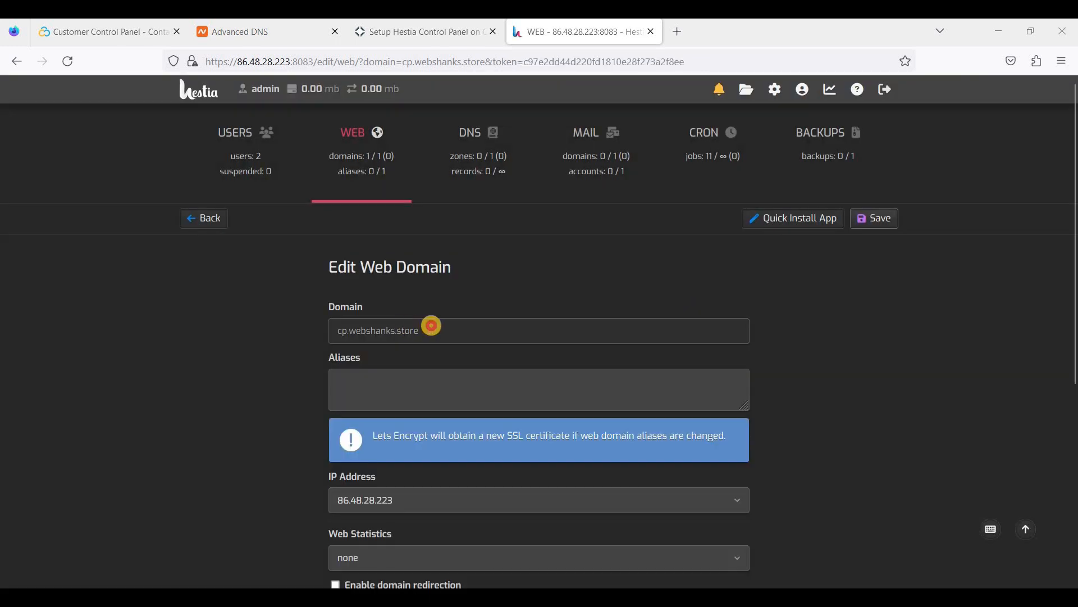
click(677, 43)
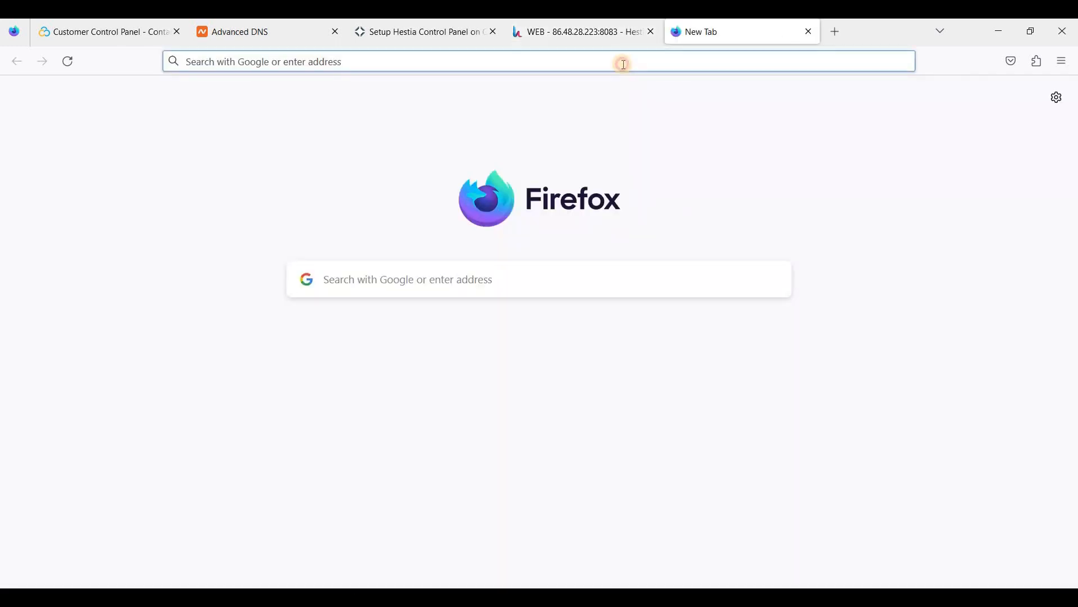
Load the control panel at cp.webshanks.store:8083.
click(622, 62)
right_click(624, 65)
click(659, 167)
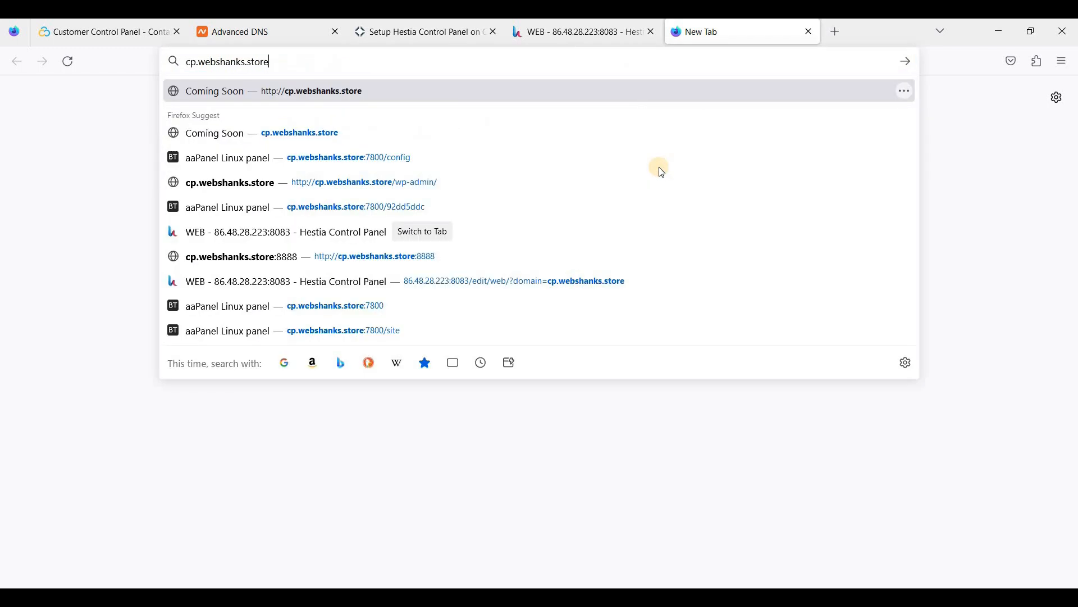
text(:8083)
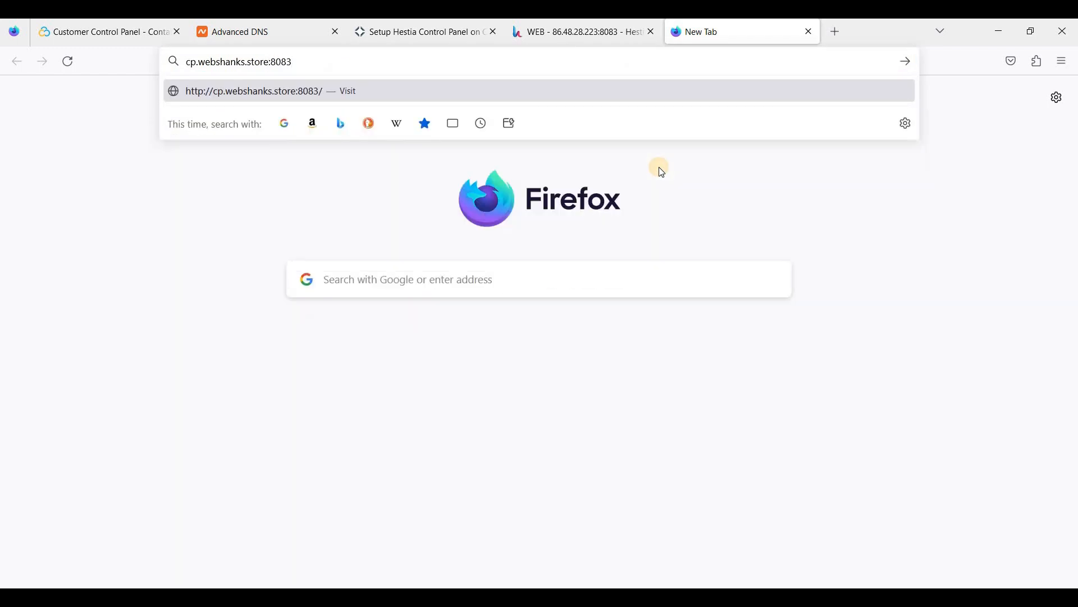
key(Return)
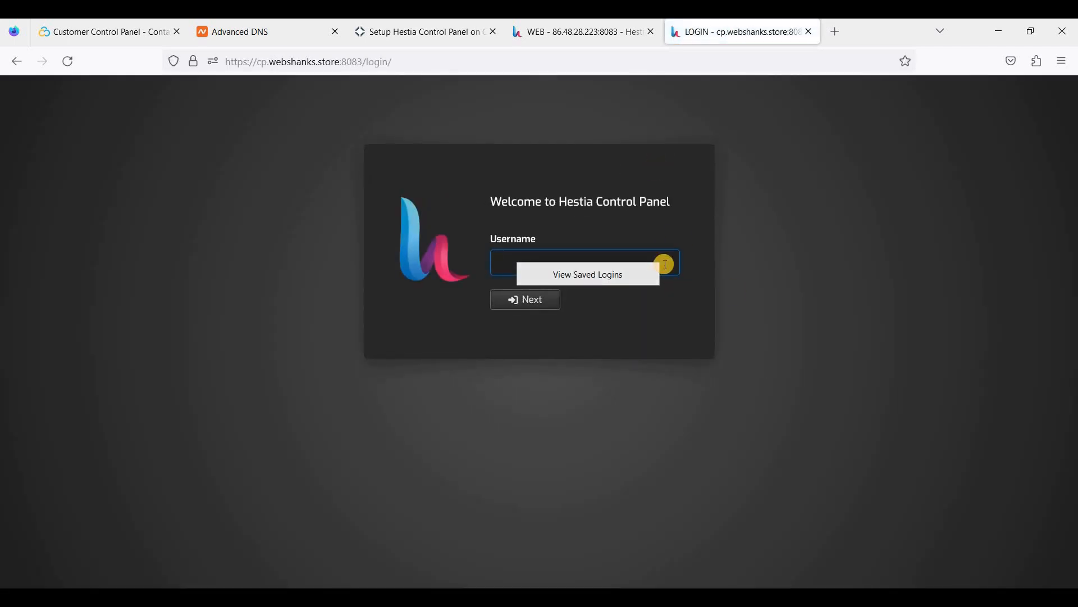
Sign in as the administrator using the browser's saved password, declining to store it.
text(admin)
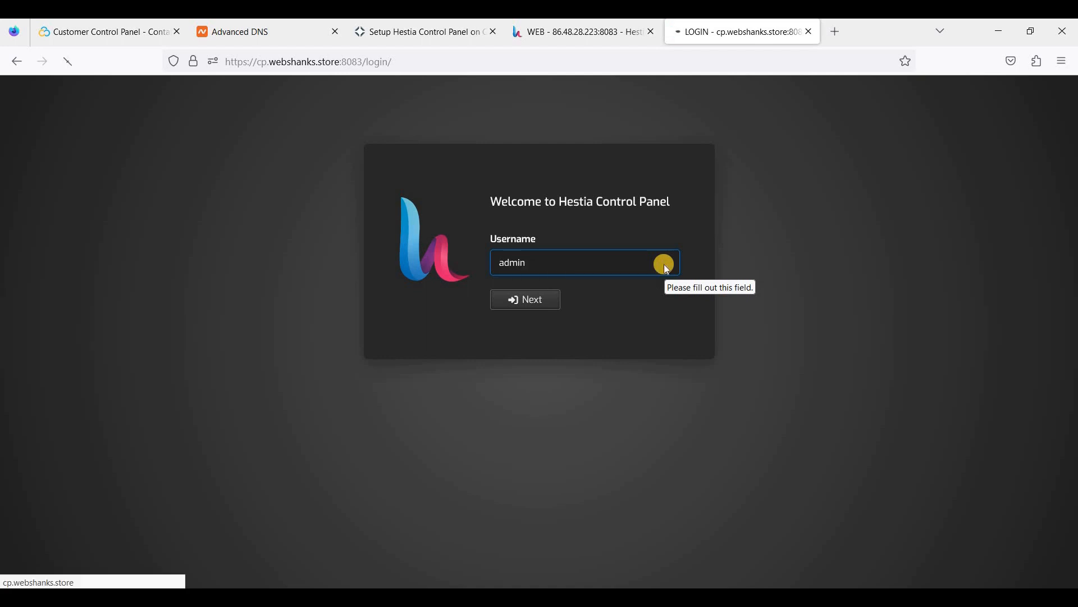
key(Return)
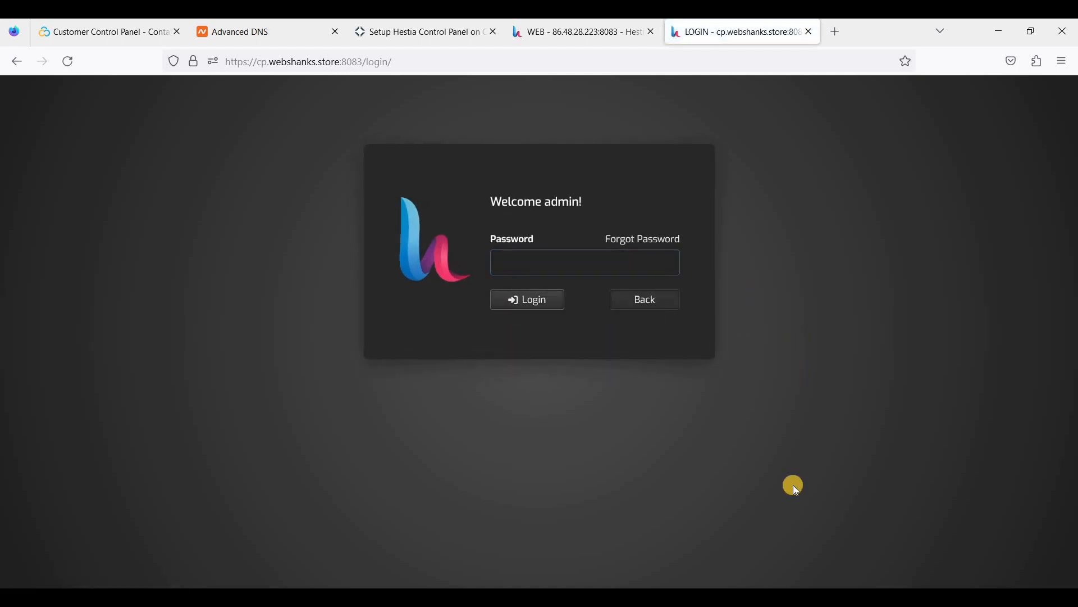
click(543, 270)
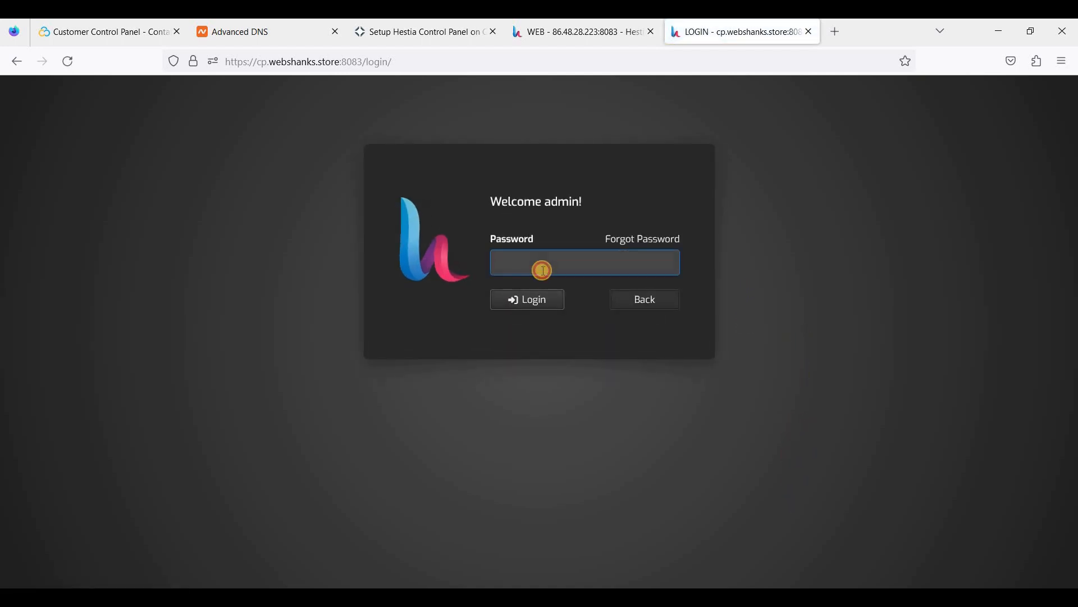
click(513, 301)
click(525, 301)
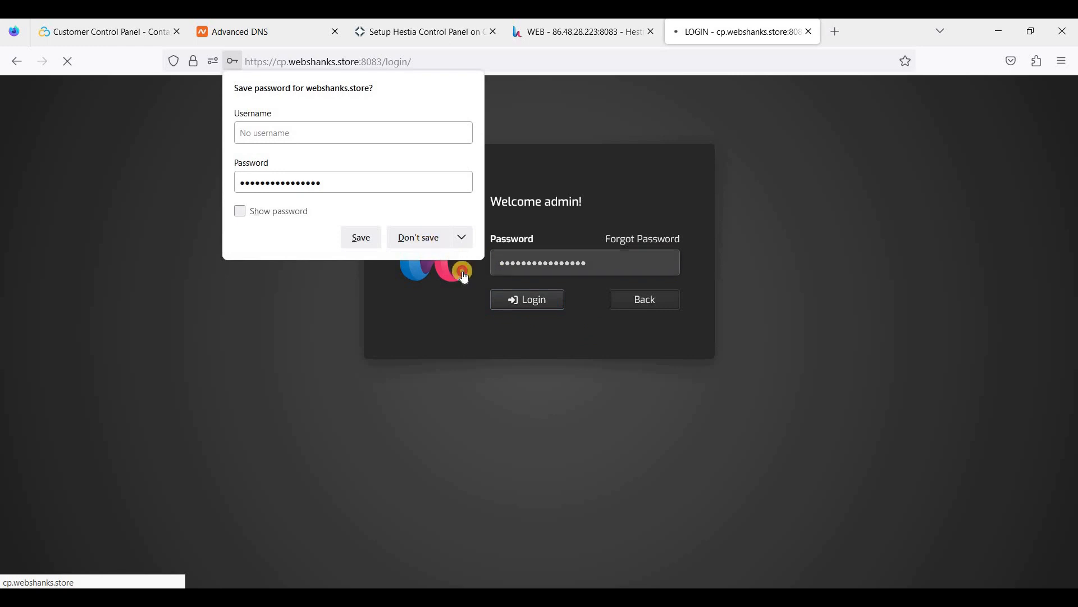
click(418, 237)
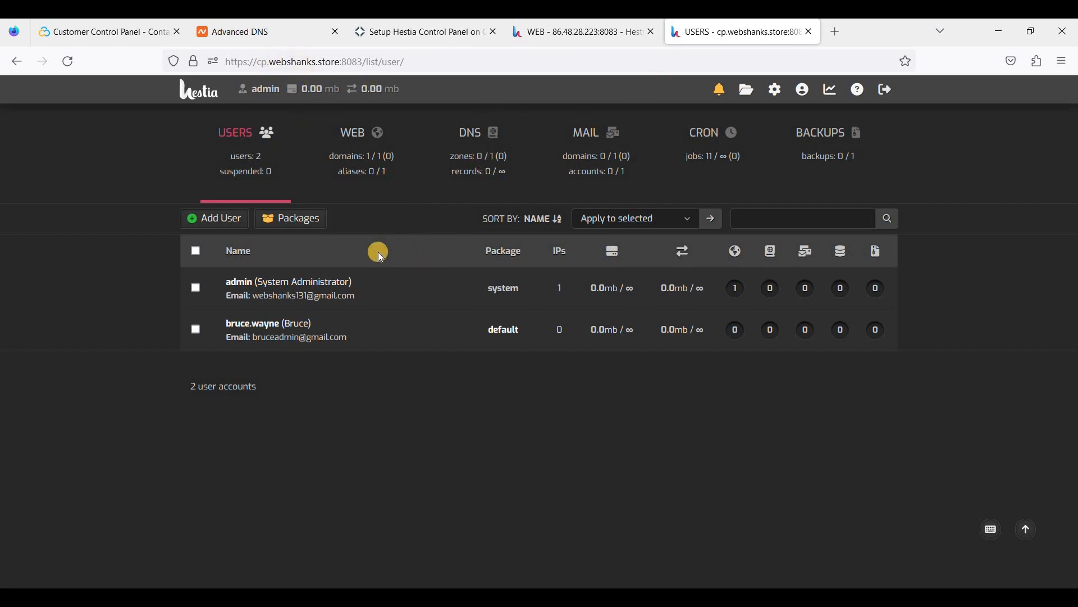
mouse_move(356, 293)
As the second user, add web domain webshanks.store with a DNS zone and mail enabled.
click(348, 184)
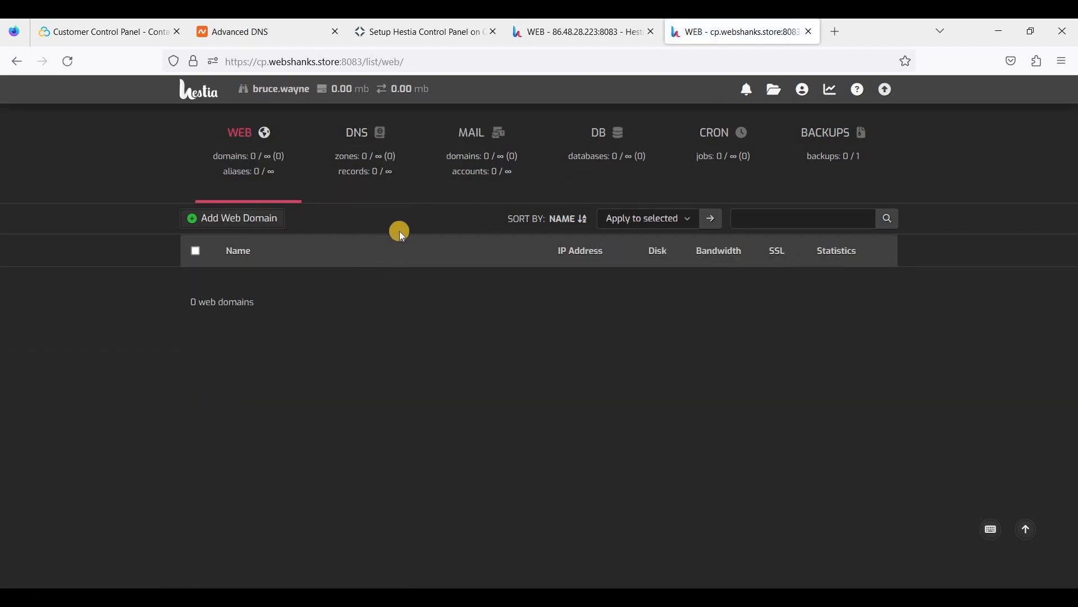
click(275, 223)
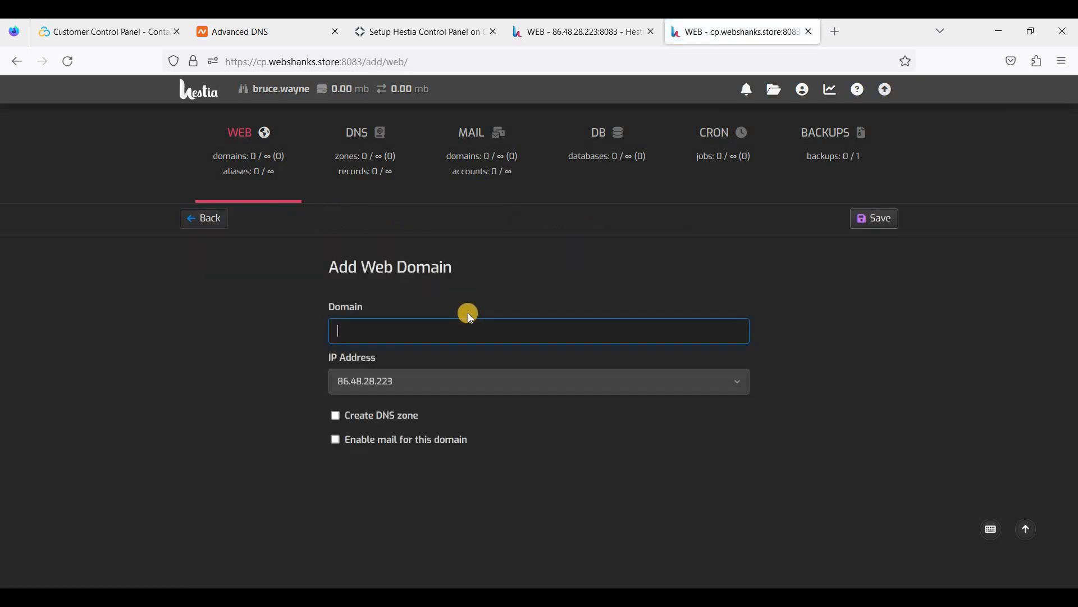
text(webshanks)
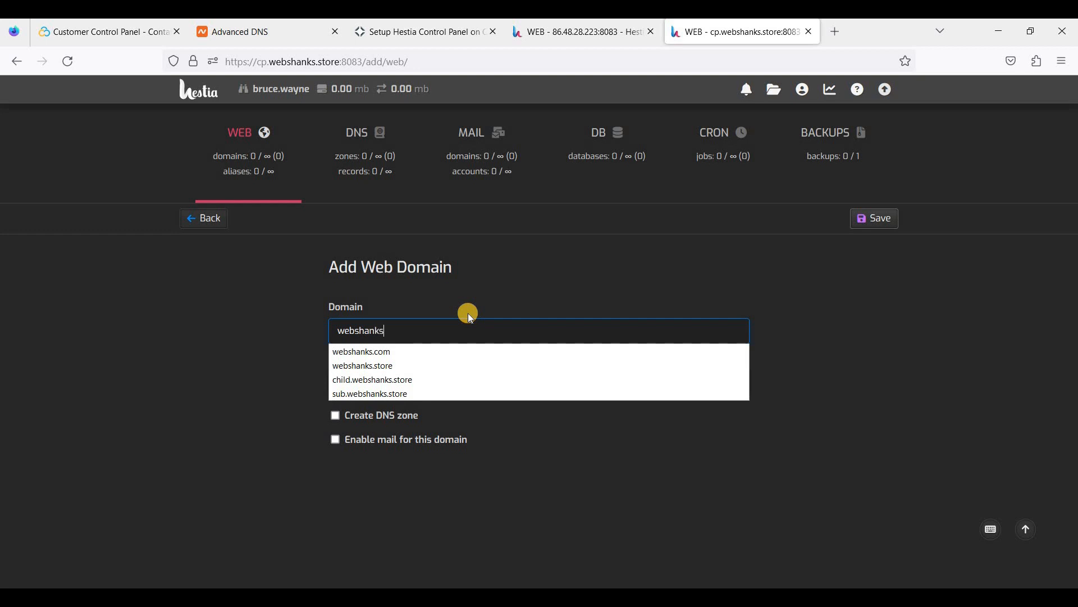
text(.store)
click(343, 464)
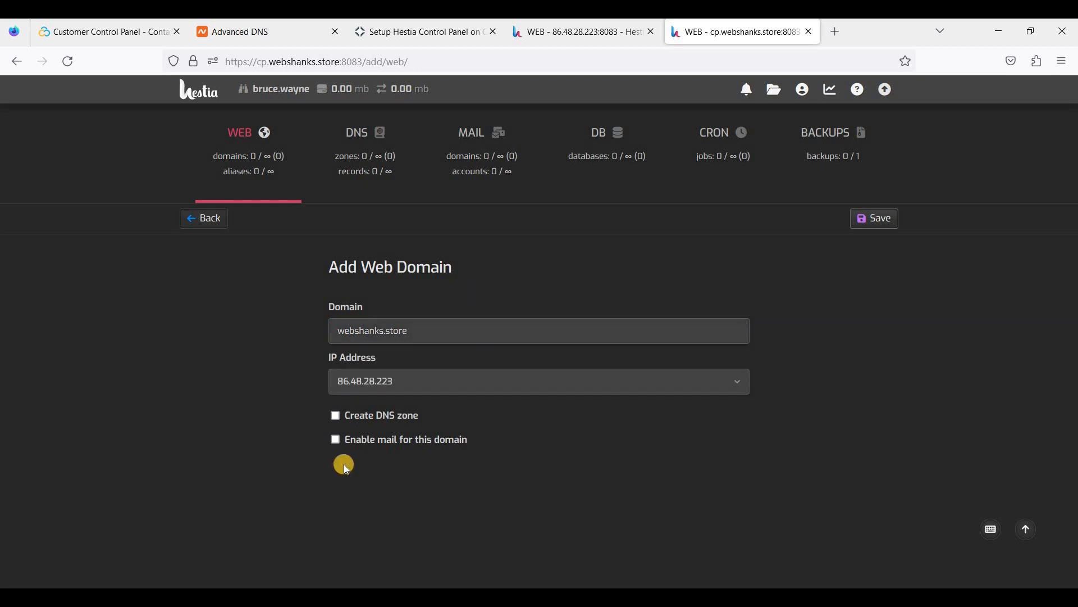
click(335, 417)
click(335, 441)
click(879, 219)
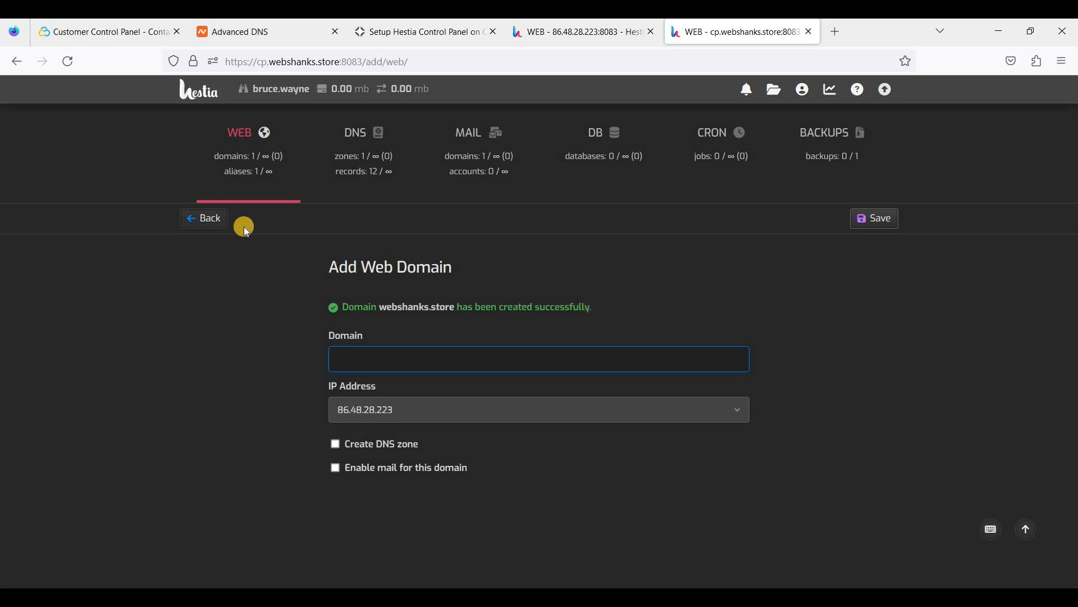
click(218, 227)
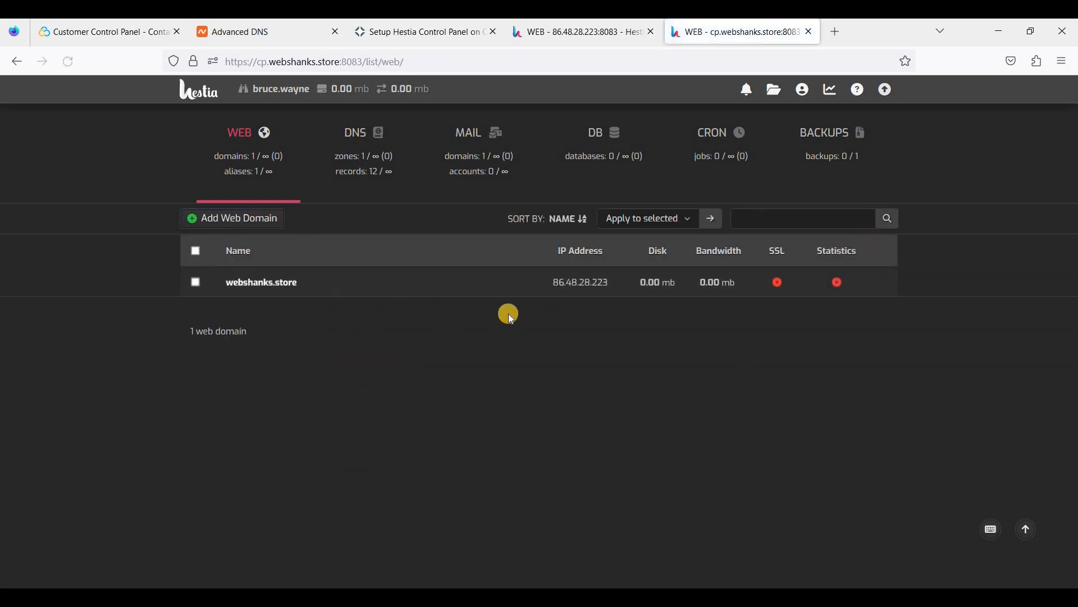
mouse_move(499, 281)
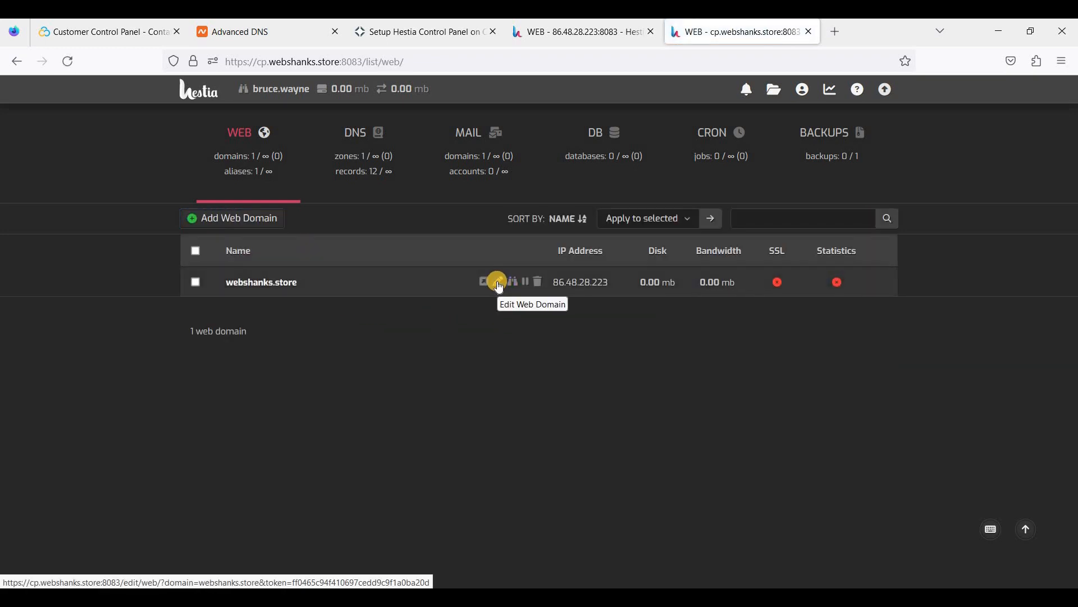
In webshanks.store's edit form, tick Enable SSL, Let's Encrypt, HTTPS redirection and HSTS.
click(499, 283)
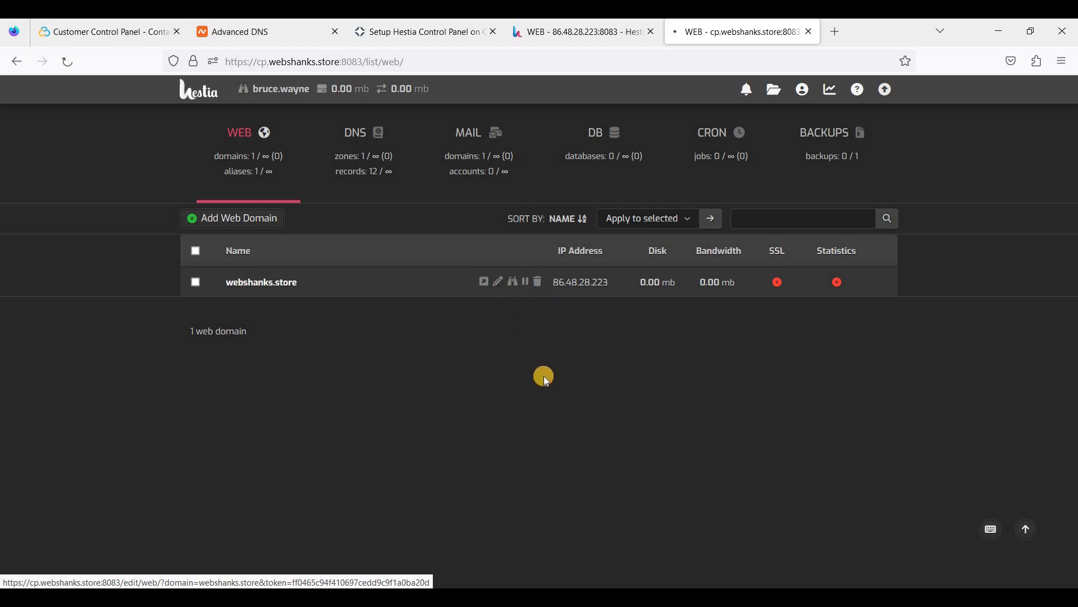
scroll(576, 439, down, 2)
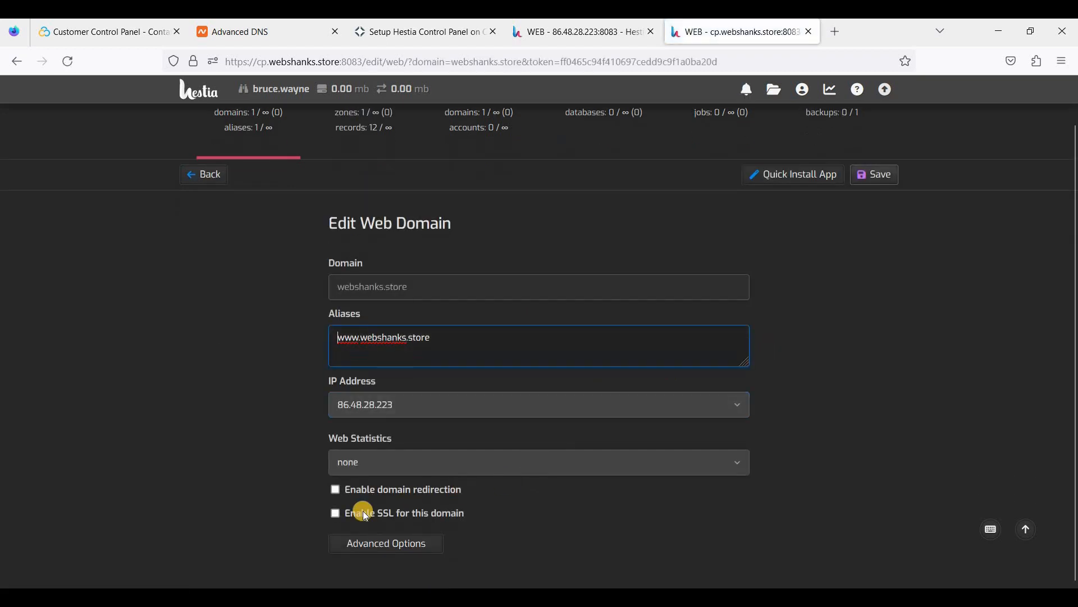
click(365, 520)
scroll(531, 513, down, 3)
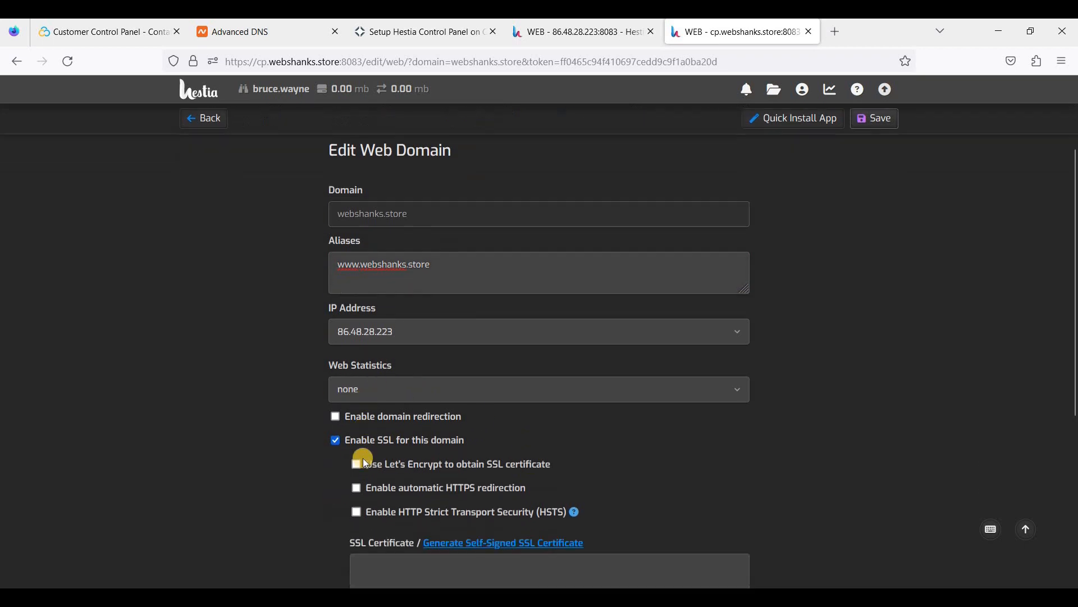
click(359, 462)
click(356, 511)
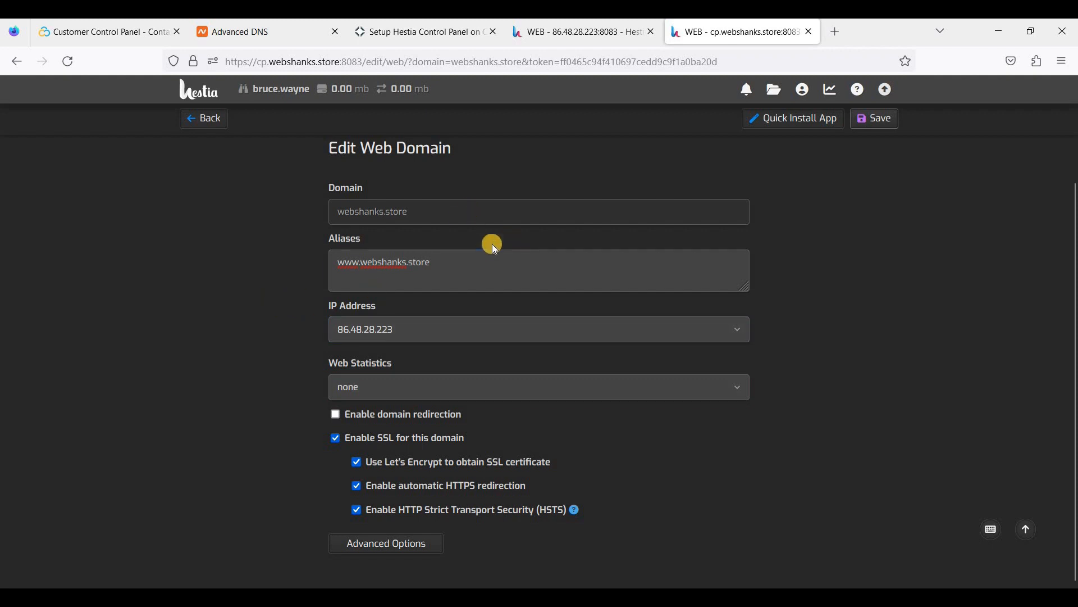
scroll(750, 317, up, 2)
scroll(900, 237, down, 3)
scroll(697, 381, up, 2)
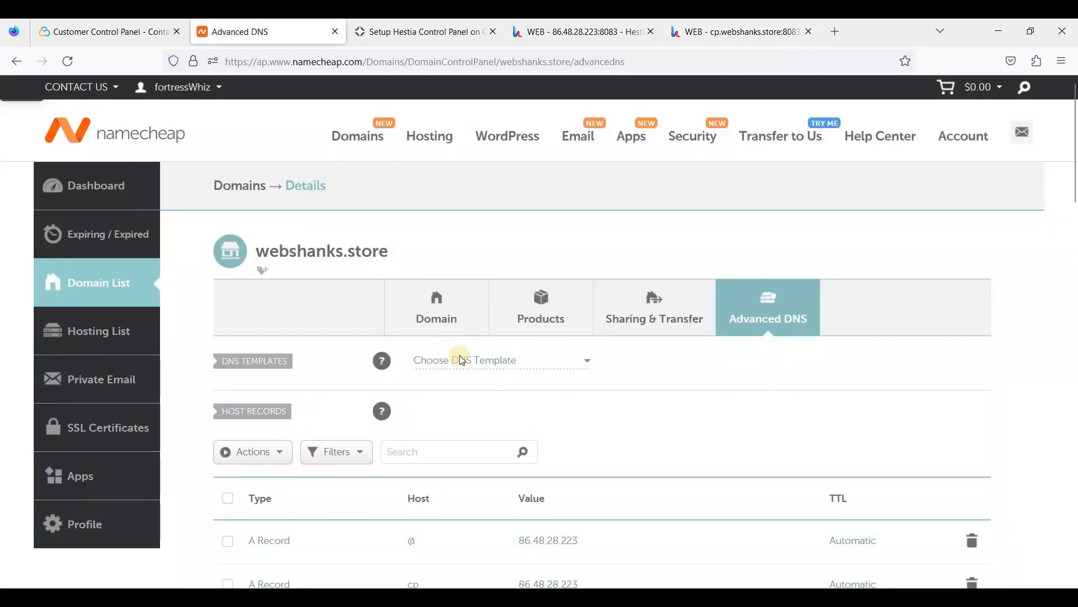
scroll(412, 397, down, 2)
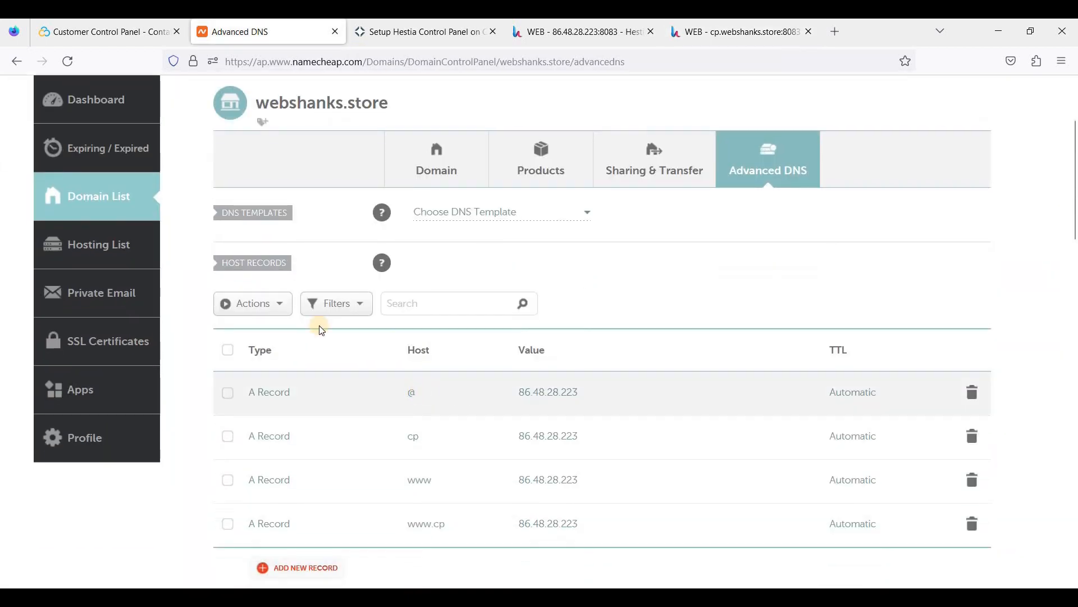
scroll(427, 323, down, 2)
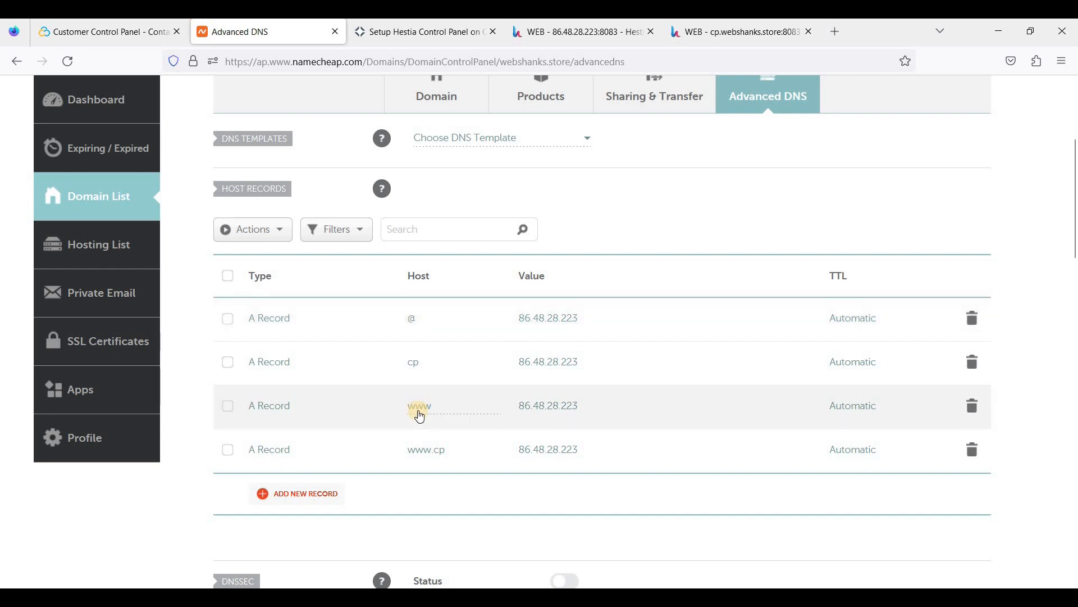
click(741, 33)
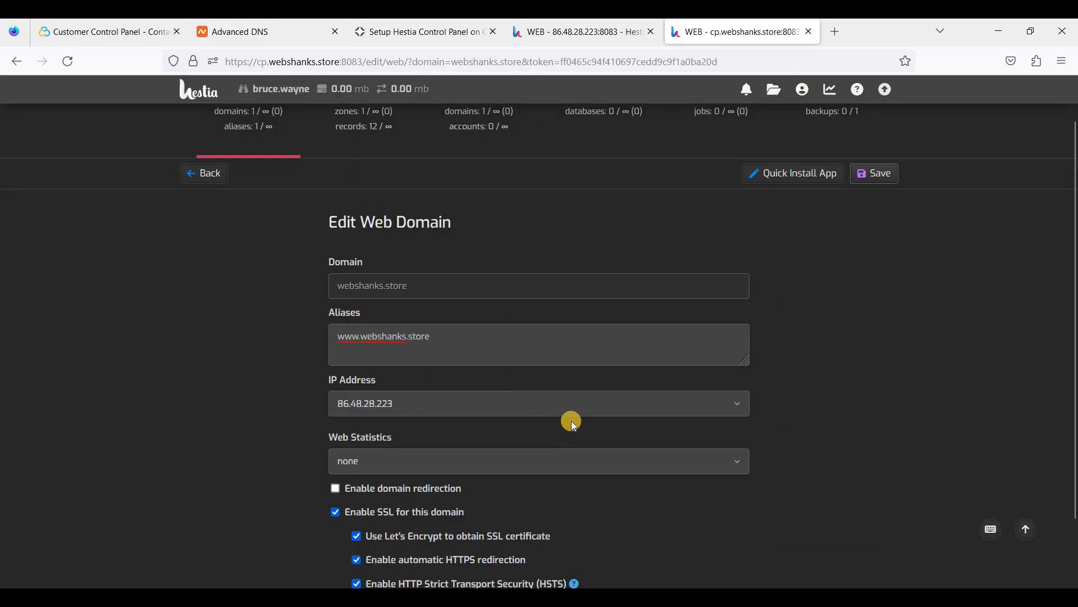
Save webshanks.store's SSL changes until 'Changes have been saved' appears.
scroll(860, 215, up, 1)
click(867, 216)
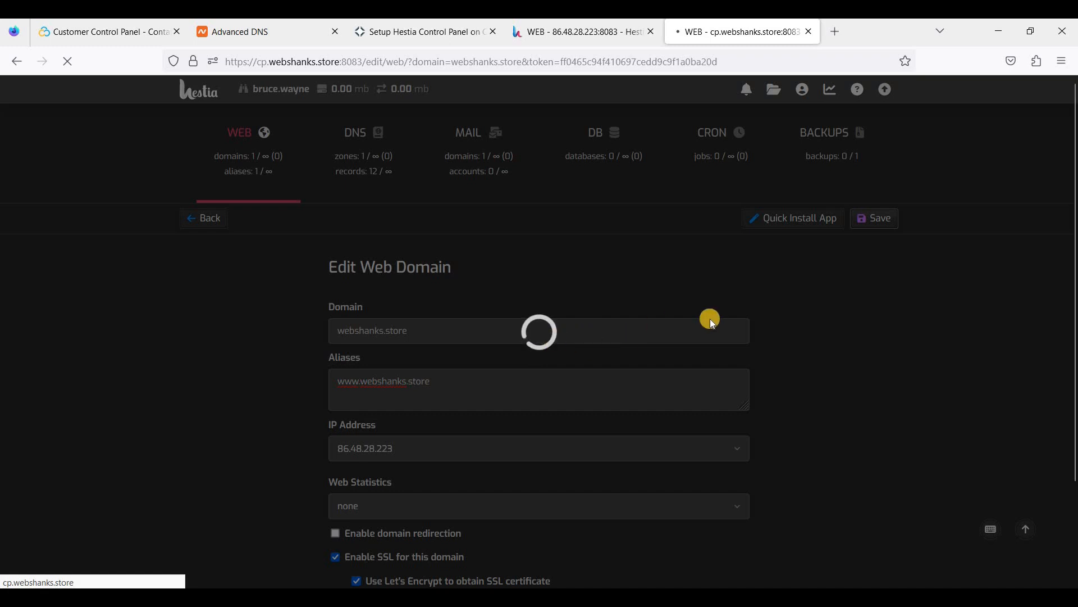
scroll(757, 308, down, 2)
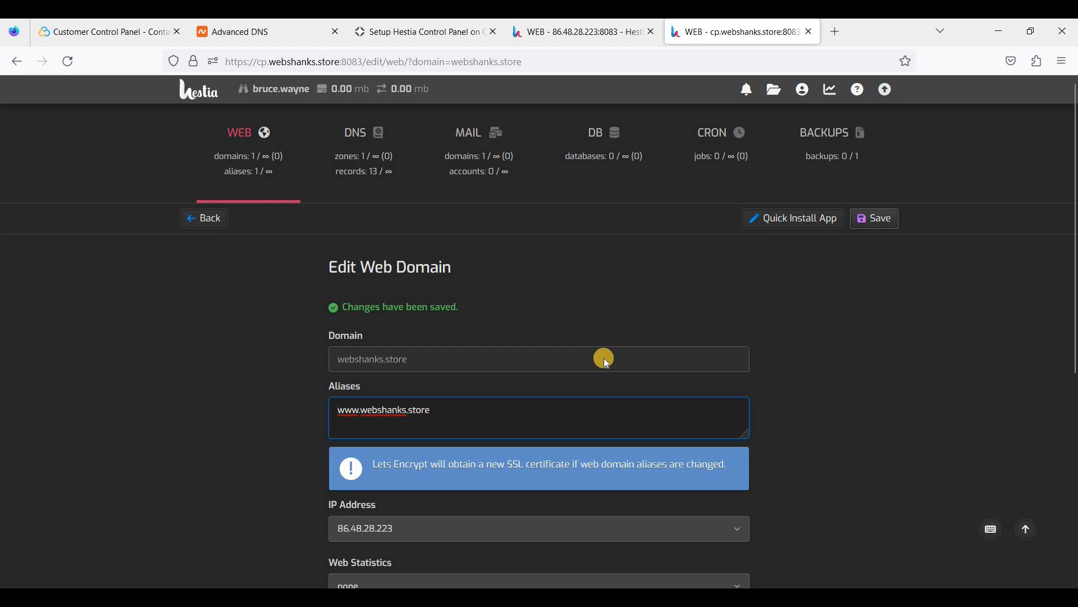
scroll(484, 290, down, 2)
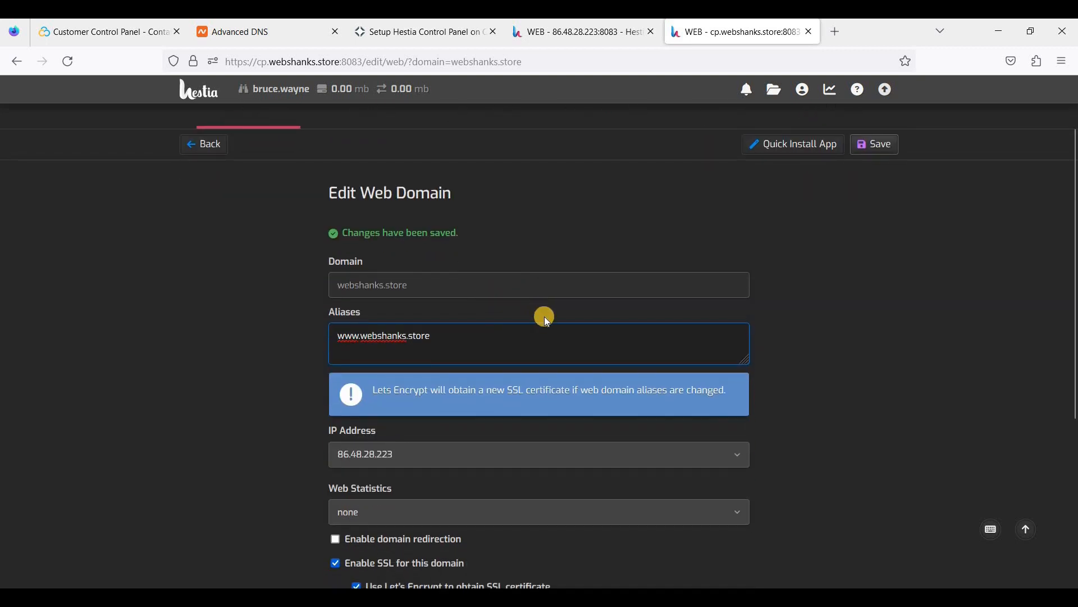
scroll(548, 320, up, 2)
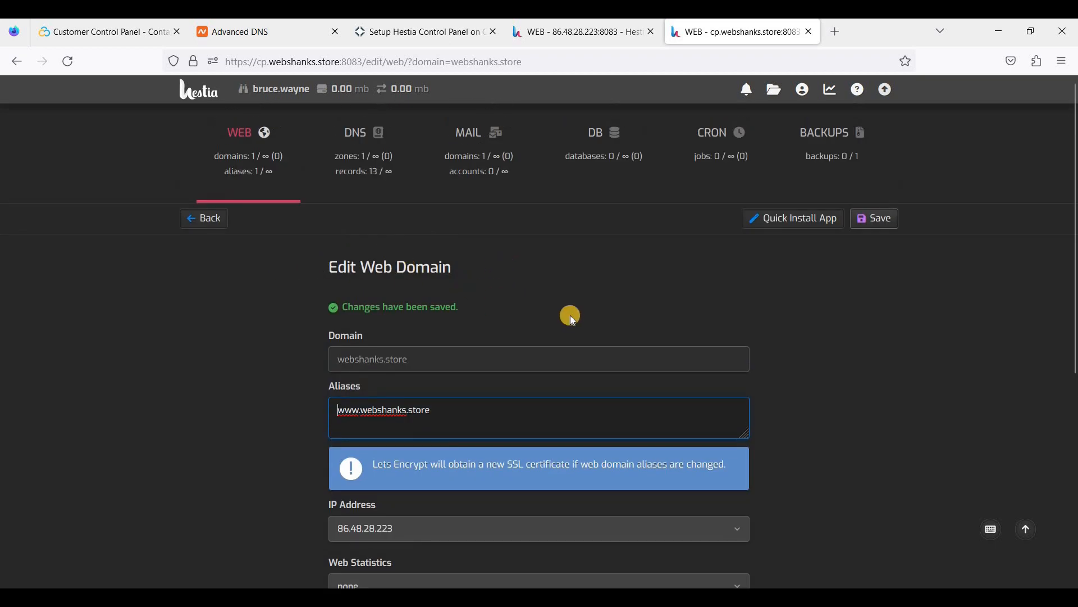
click(480, 149)
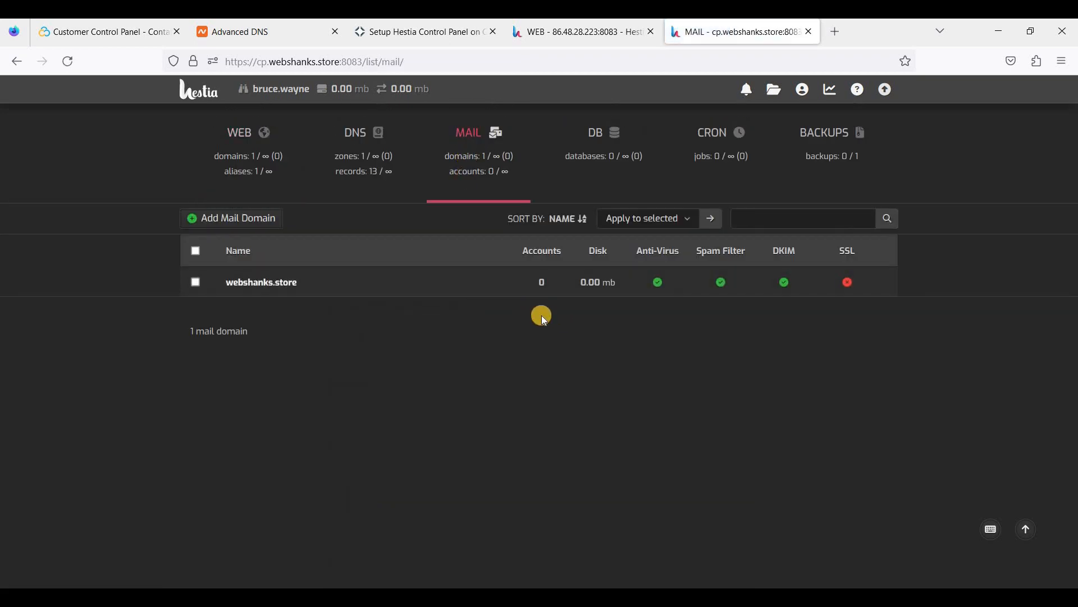
click(274, 288)
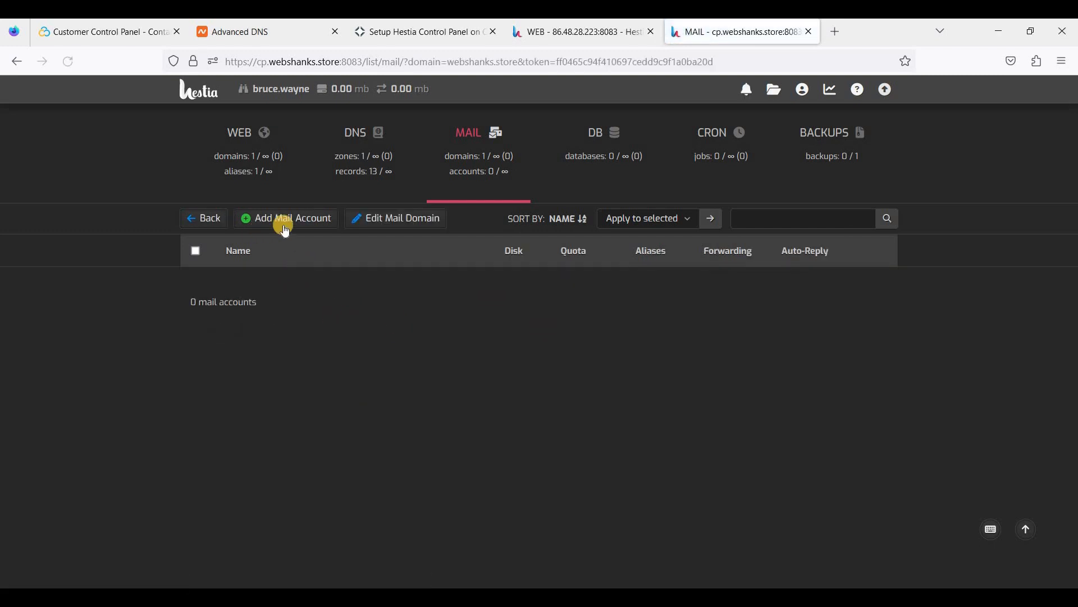
click(296, 222)
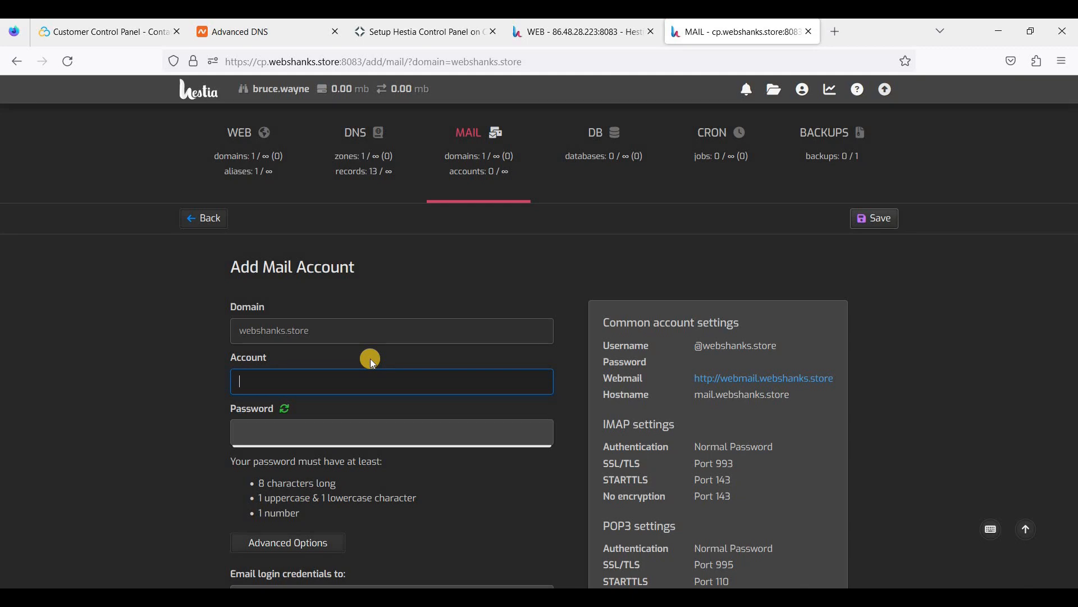
text(admin)
scroll(697, 269, down, 2)
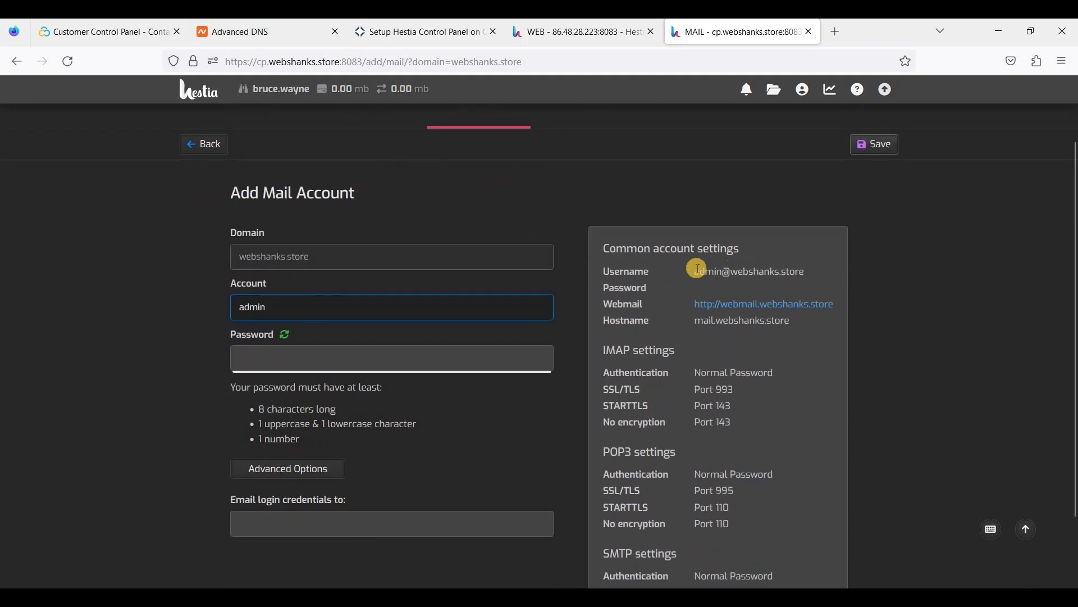
drag(791, 272, 676, 281)
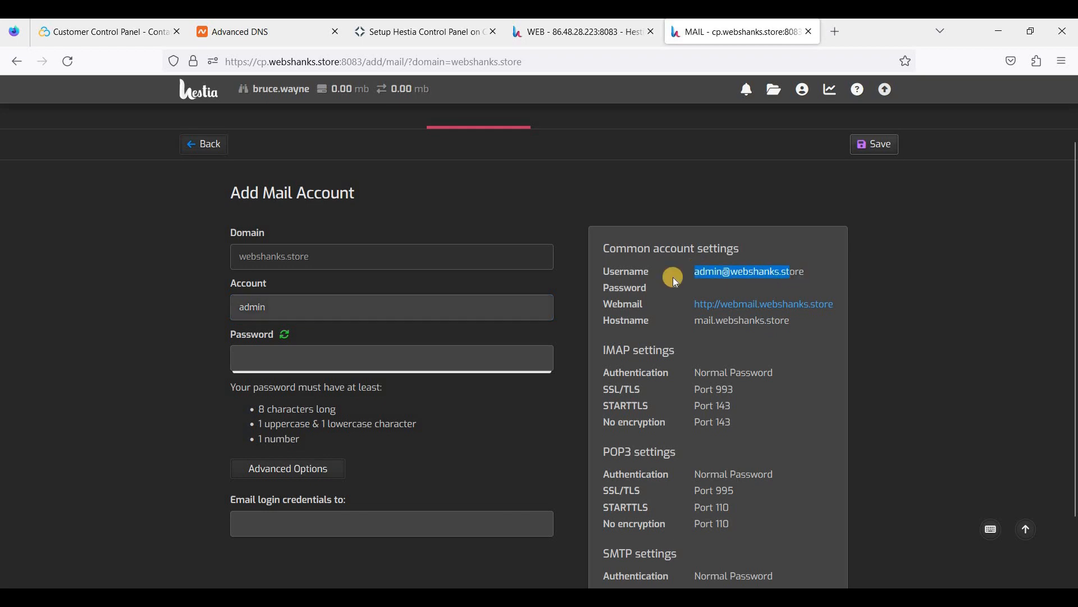
click(563, 292)
scroll(295, 264, down, 2)
click(284, 260)
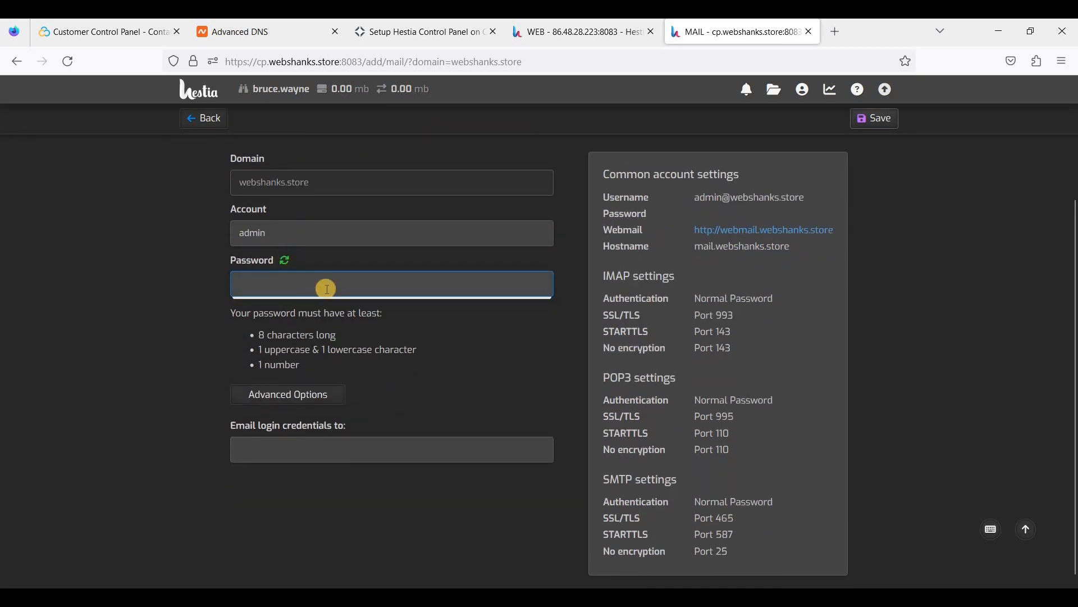
drag(304, 284, 201, 286)
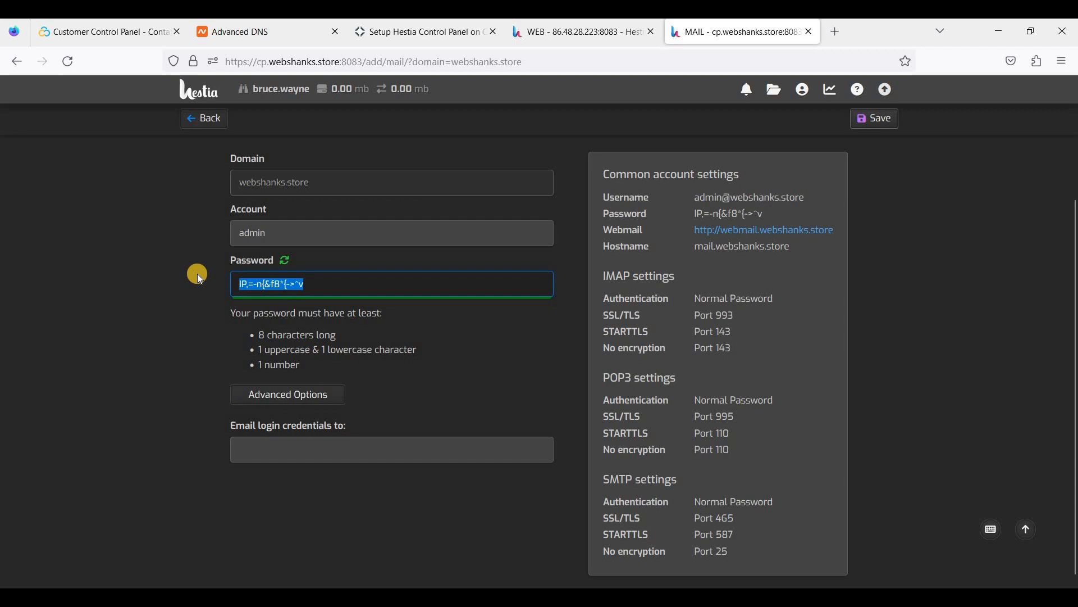
click(365, 324)
scroll(505, 317, up, 3)
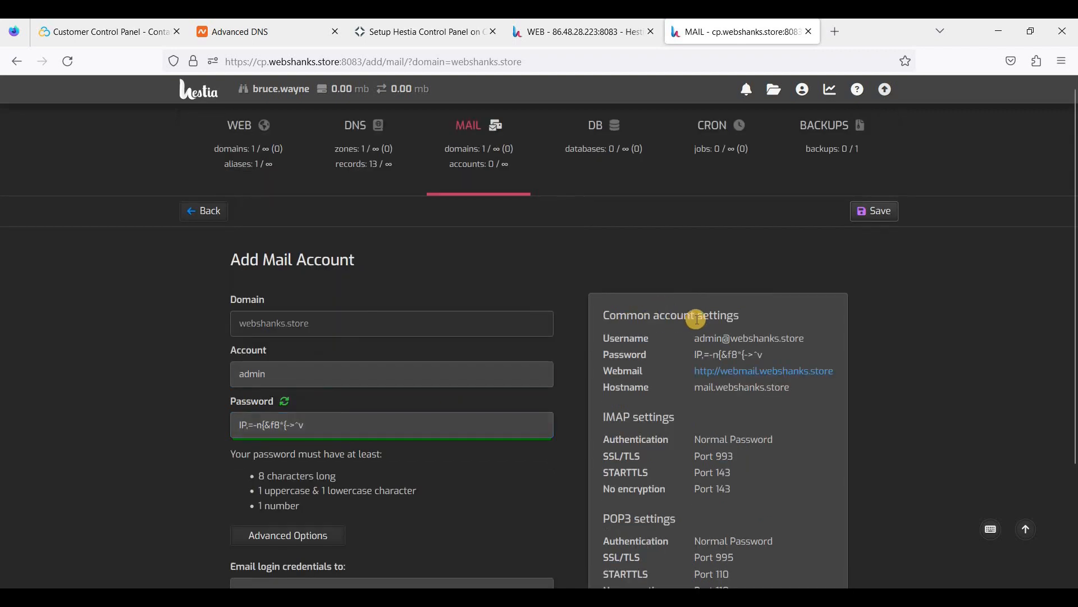
click(874, 214)
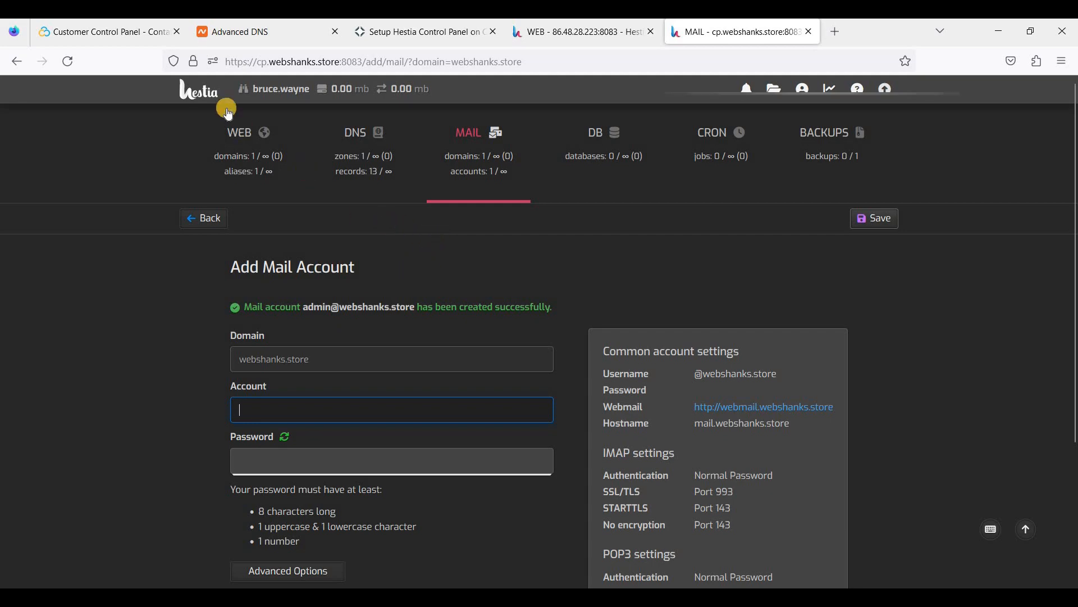
click(126, 37)
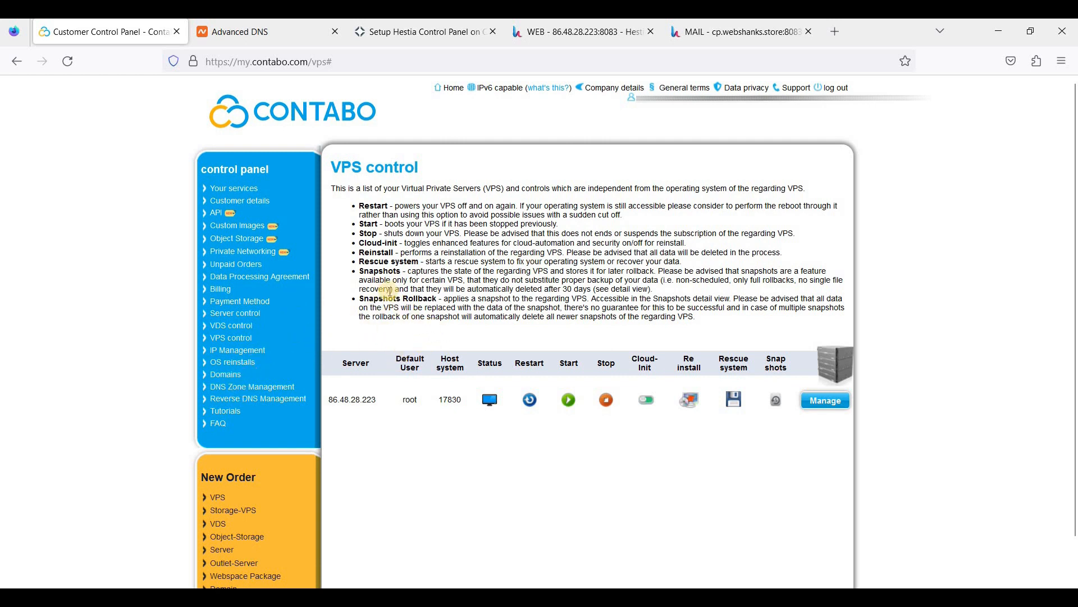
Check Contabo's reverse DNS PTR for 86.48.28.223 points to webshanks.store, leaving it unchanged.
click(259, 404)
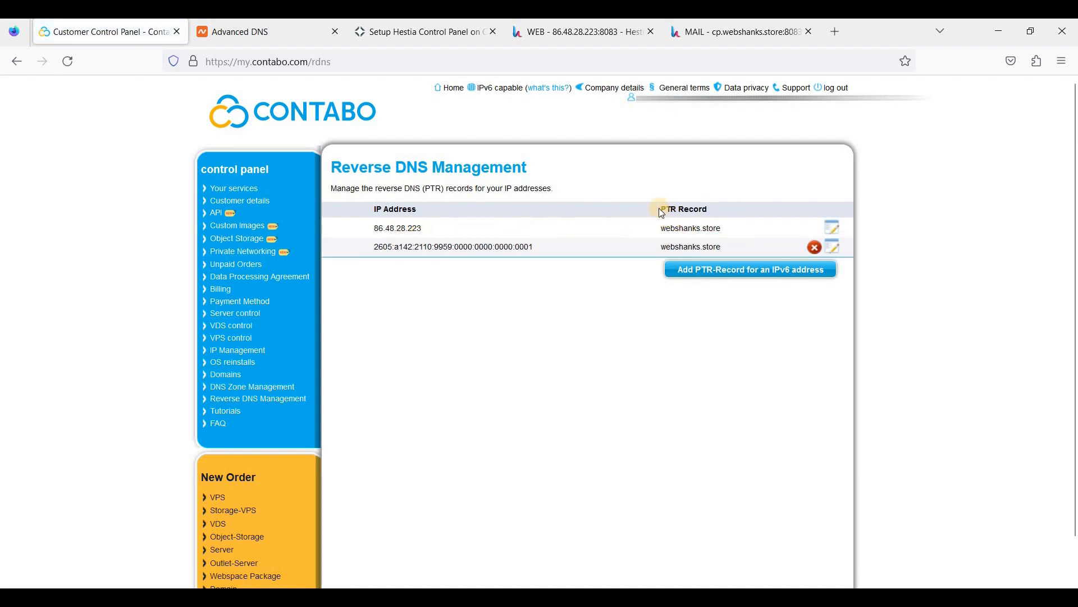
drag(666, 230, 724, 234)
drag(377, 229, 576, 259)
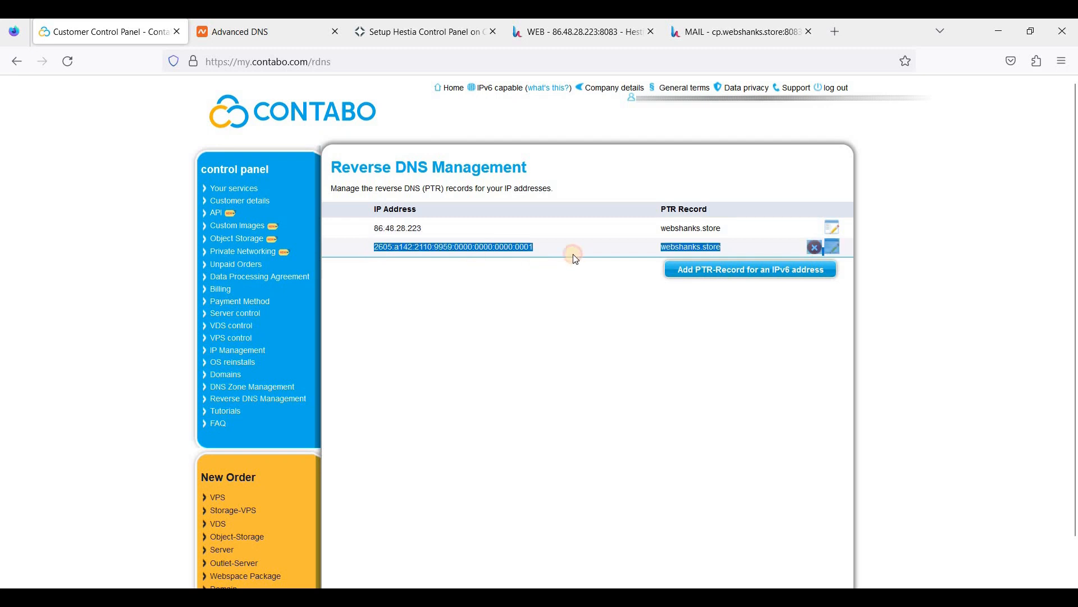
click(533, 247)
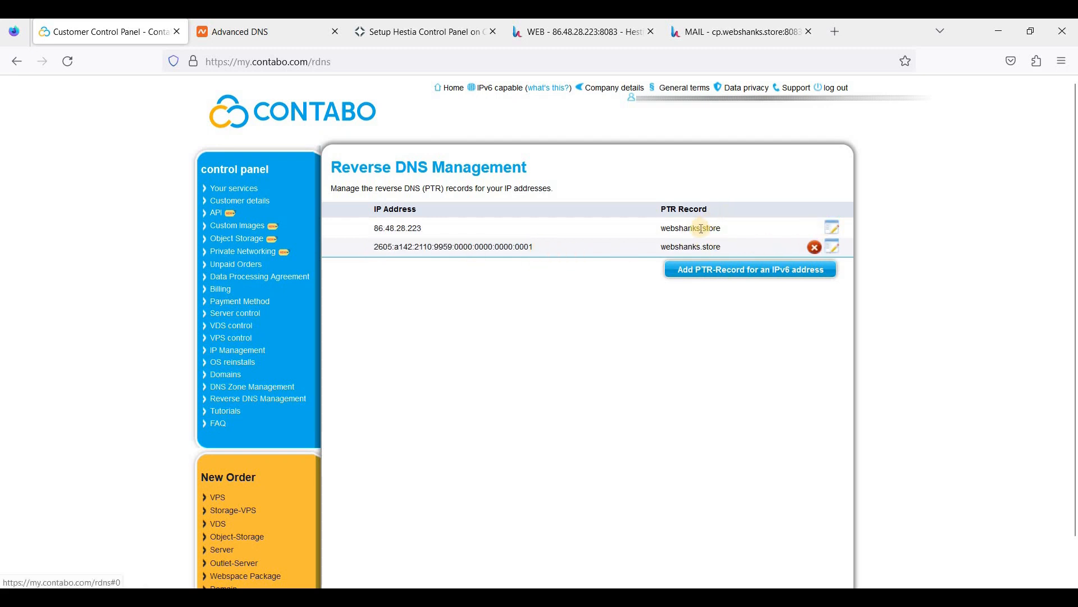
click(835, 232)
click(483, 340)
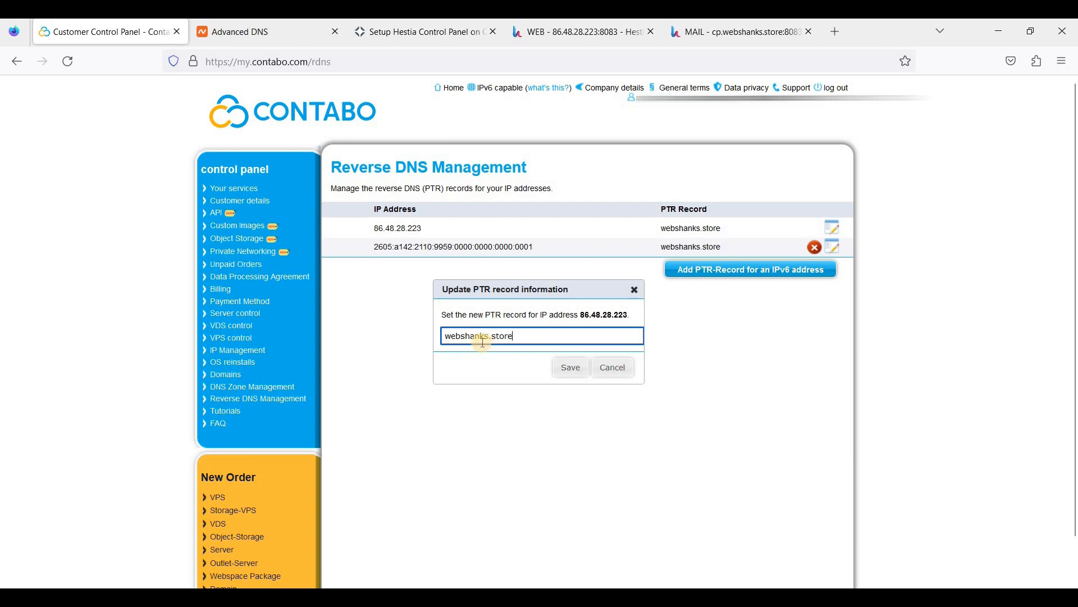
click(698, 279)
drag(376, 249, 539, 254)
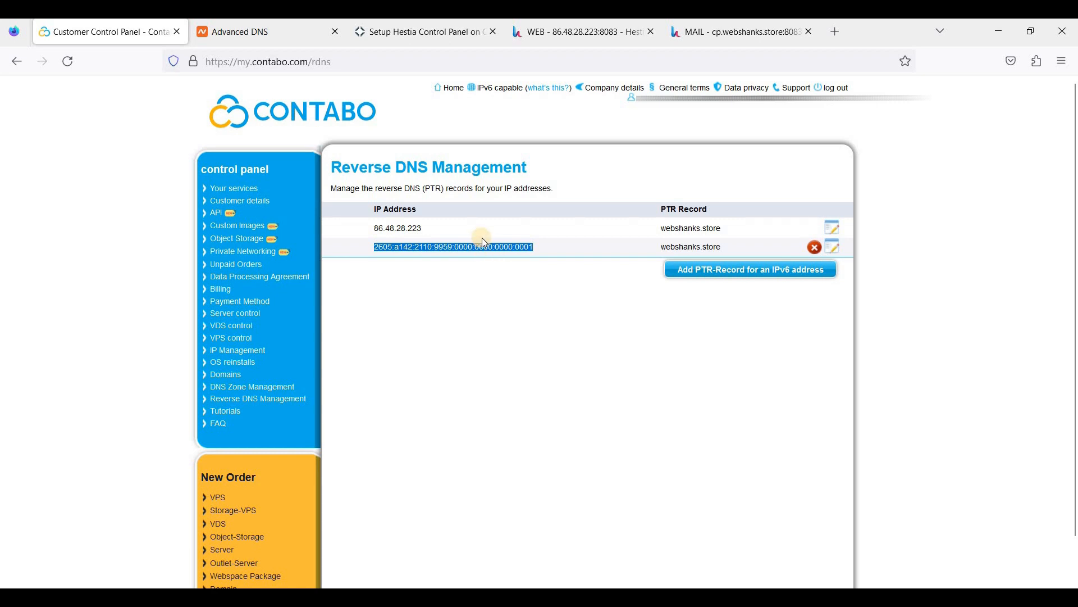
click(697, 177)
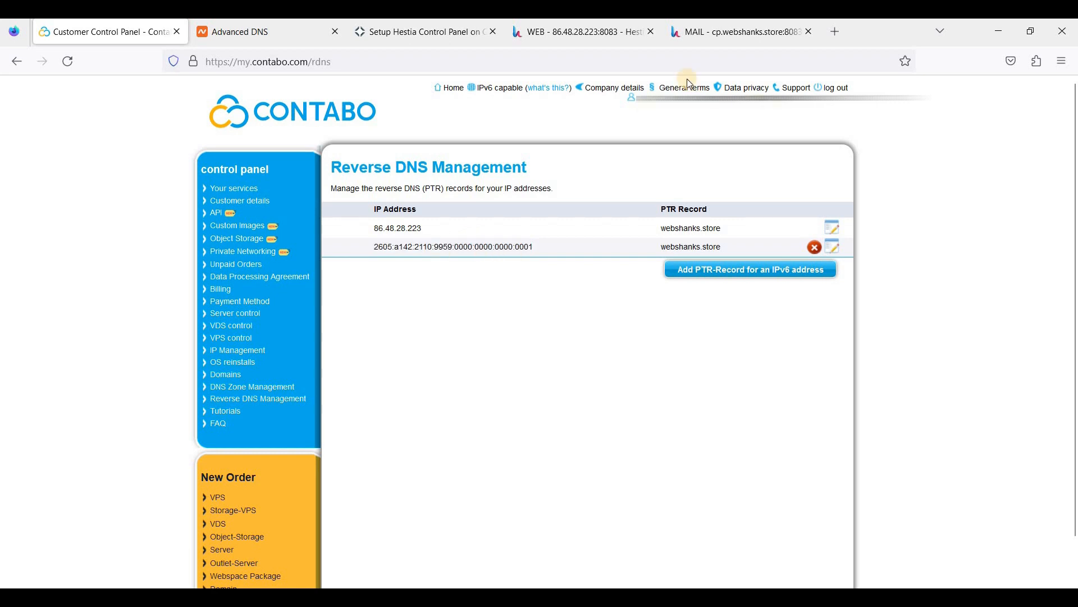
click(693, 40)
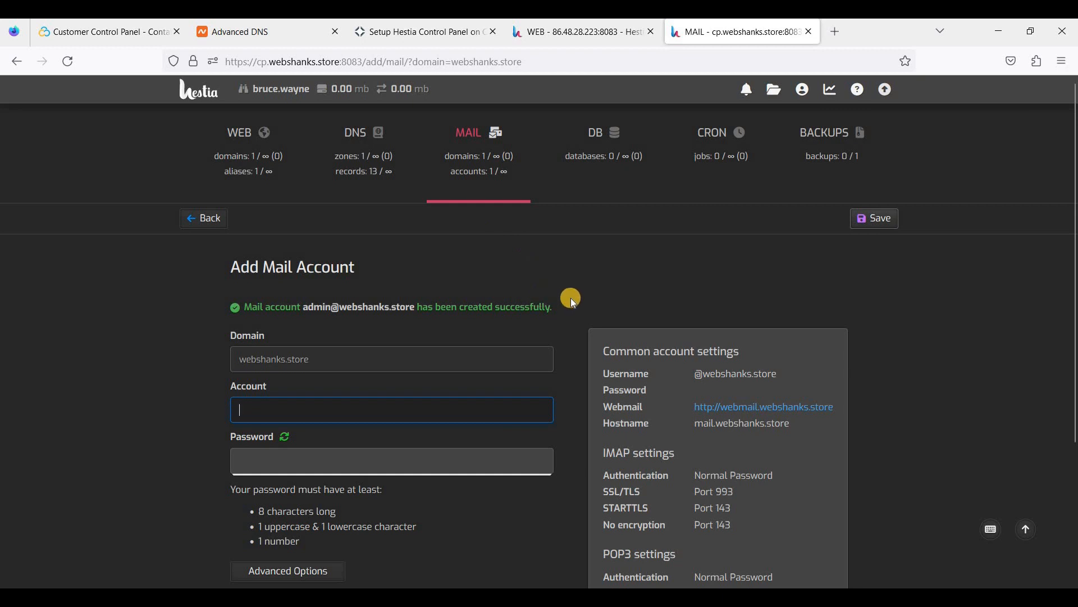
Open webshanks.store's DNS zone and scroll its 13 records, comparing them with Namecheap's.
click(538, 302)
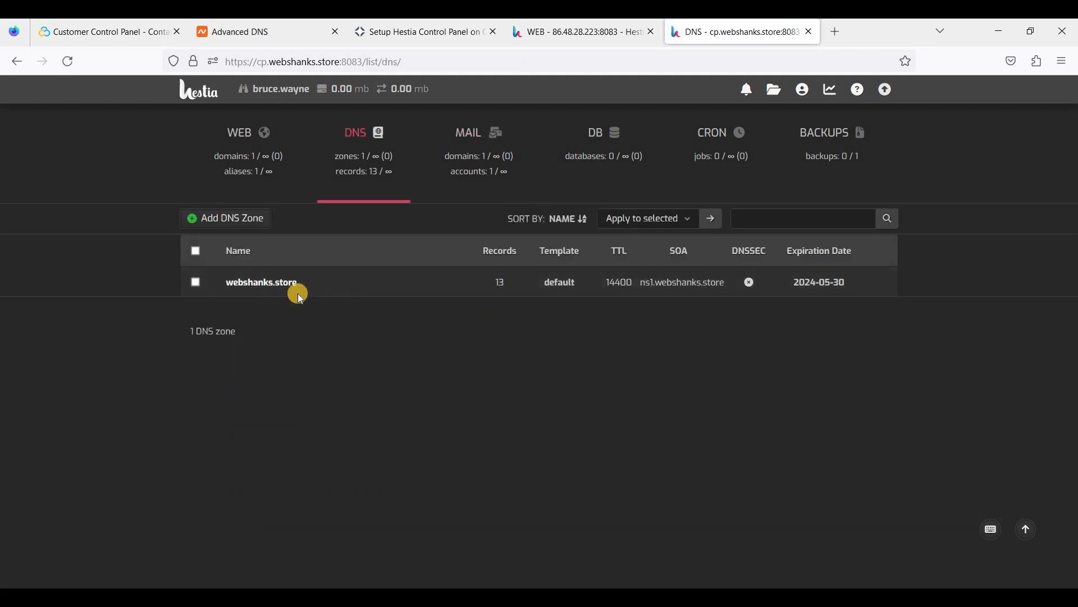
click(273, 286)
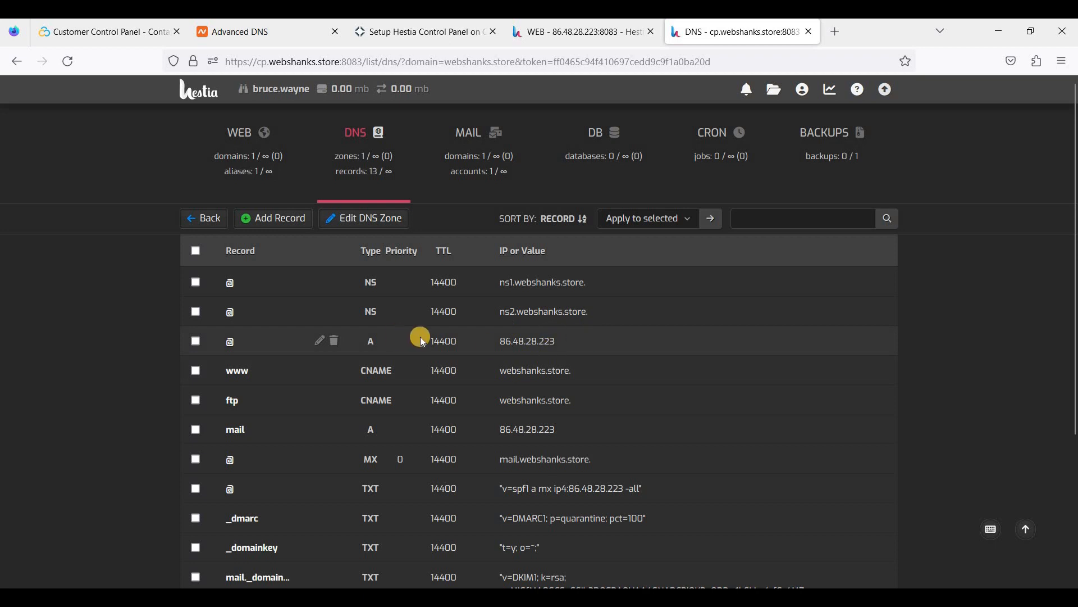
scroll(400, 354, down, 2)
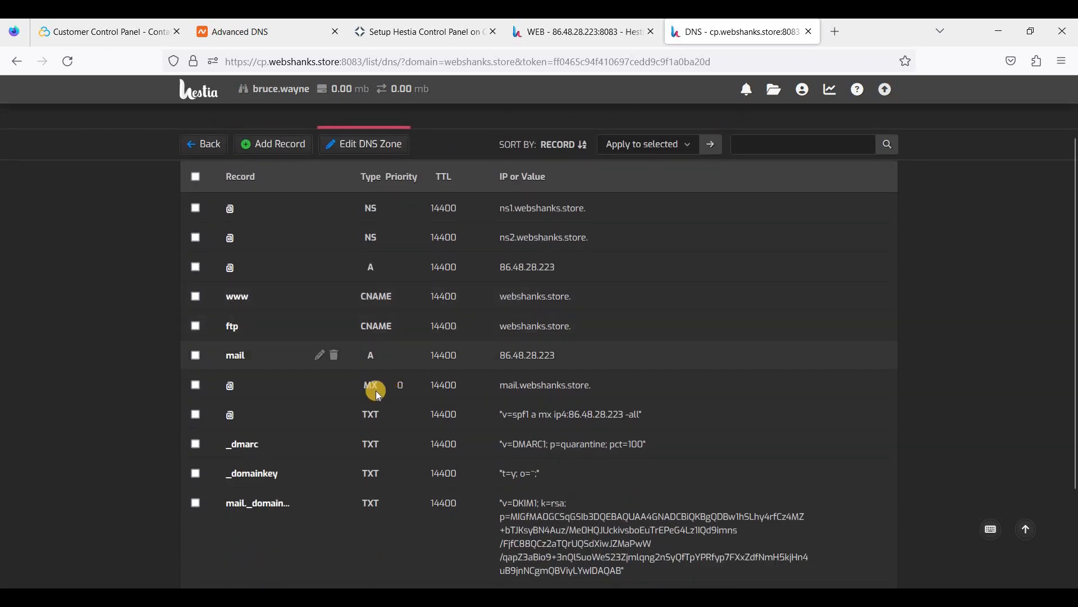
scroll(453, 445, down, 2)
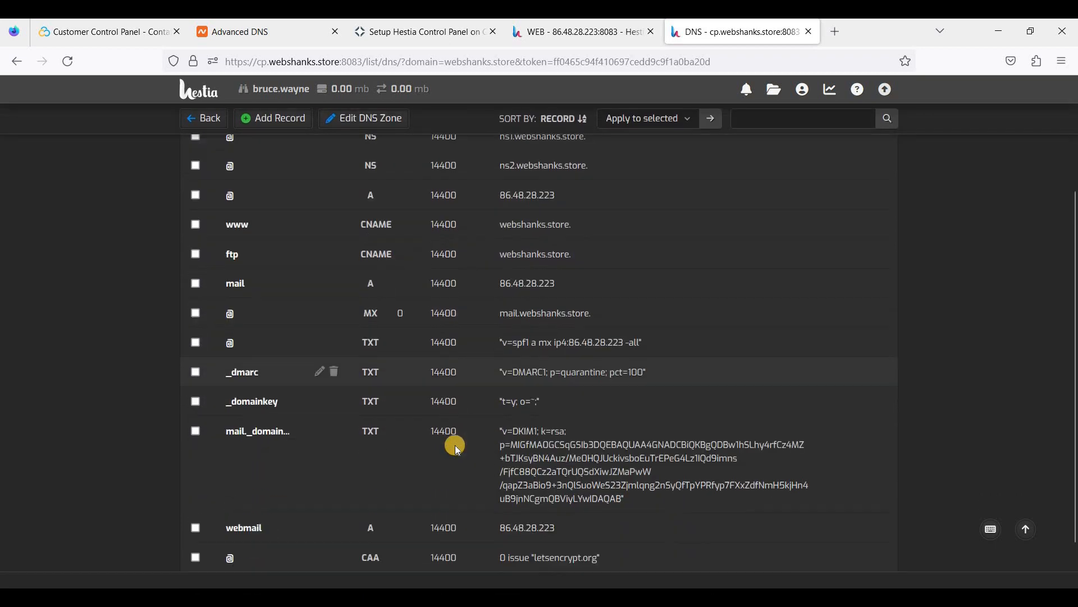
scroll(449, 252, up, 2)
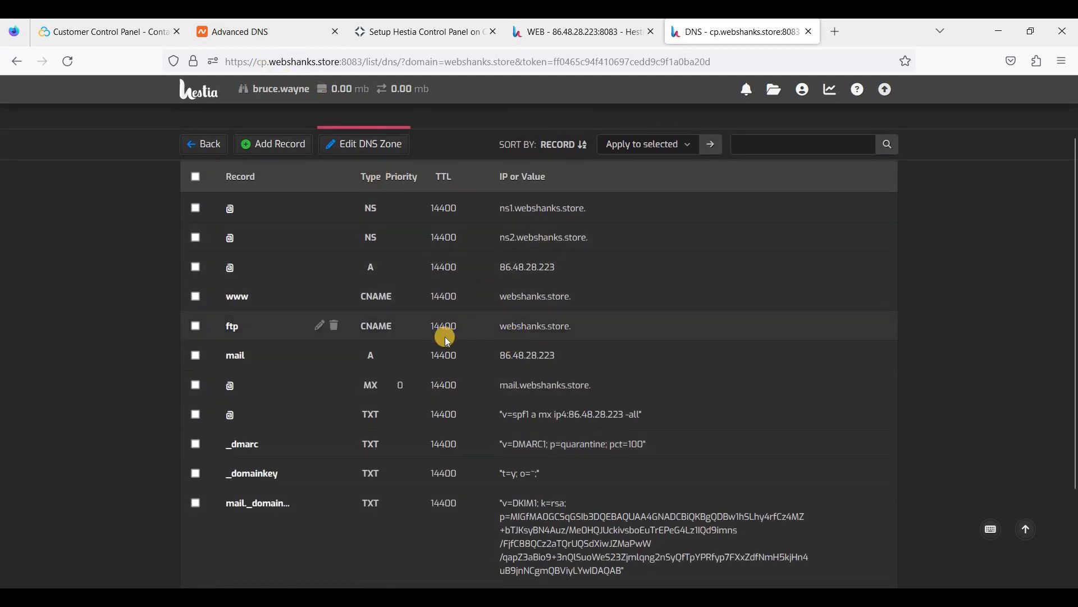
scroll(312, 104, down, 2)
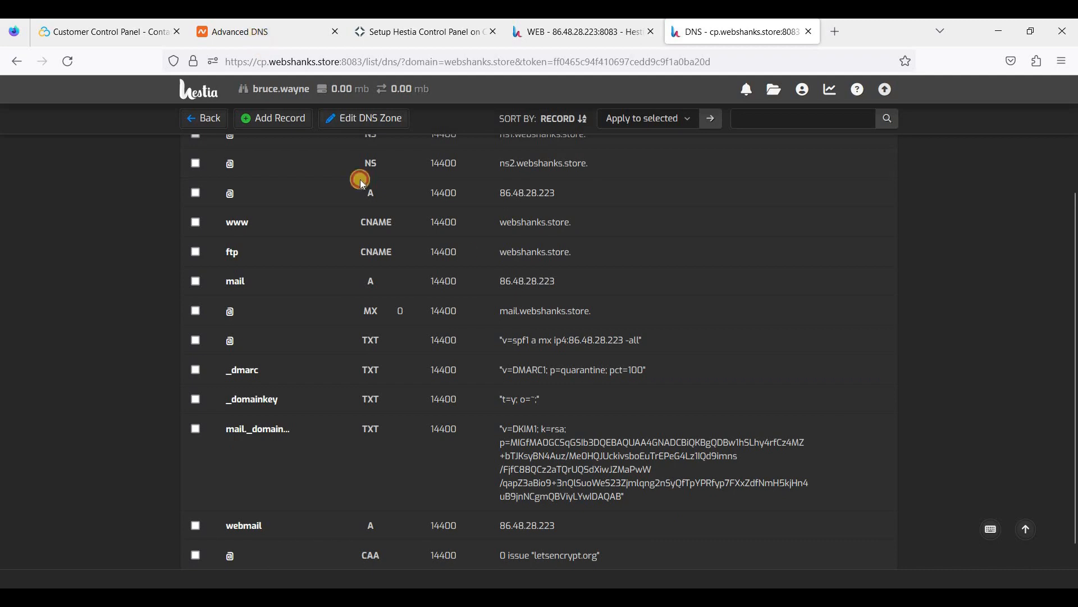
key(ctrl+2)
scroll(393, 331, down, 3)
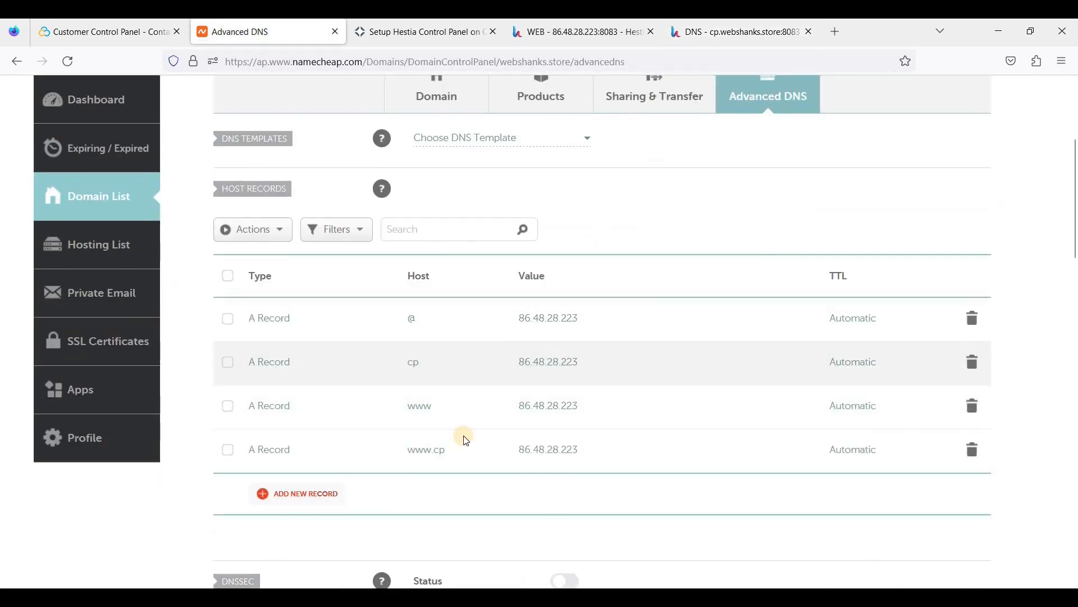
key(ctrl+5)
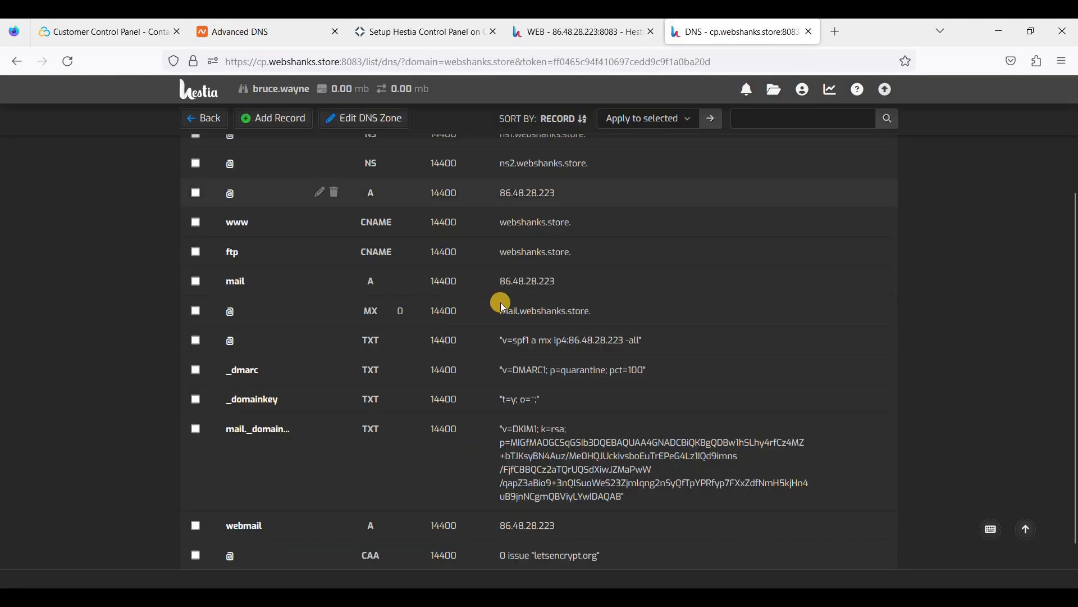
scroll(505, 320, up, 2)
scroll(489, 416, up, 1)
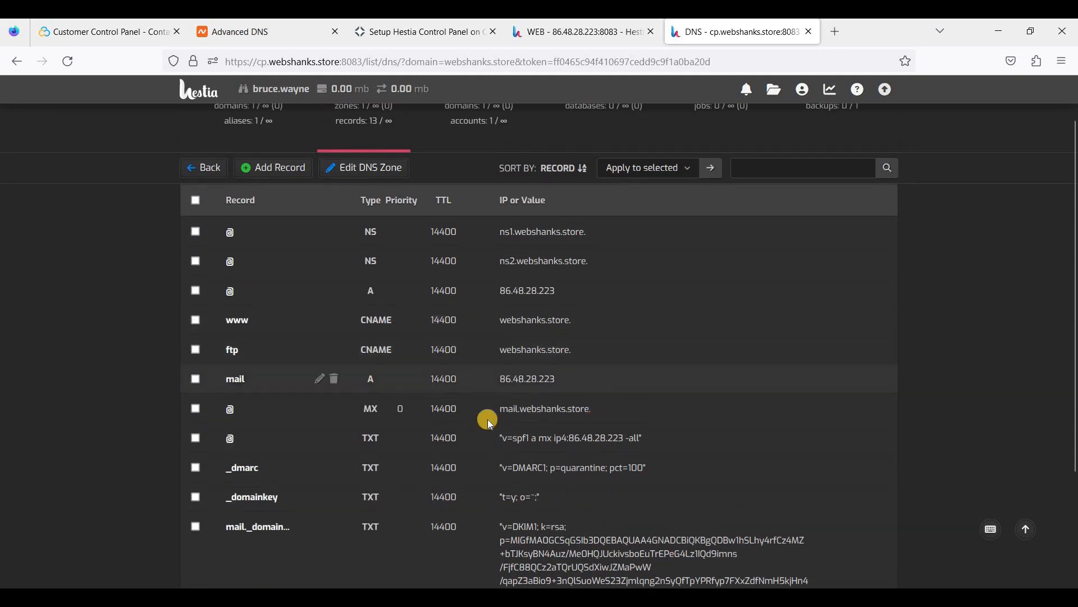
scroll(522, 421, down, 3)
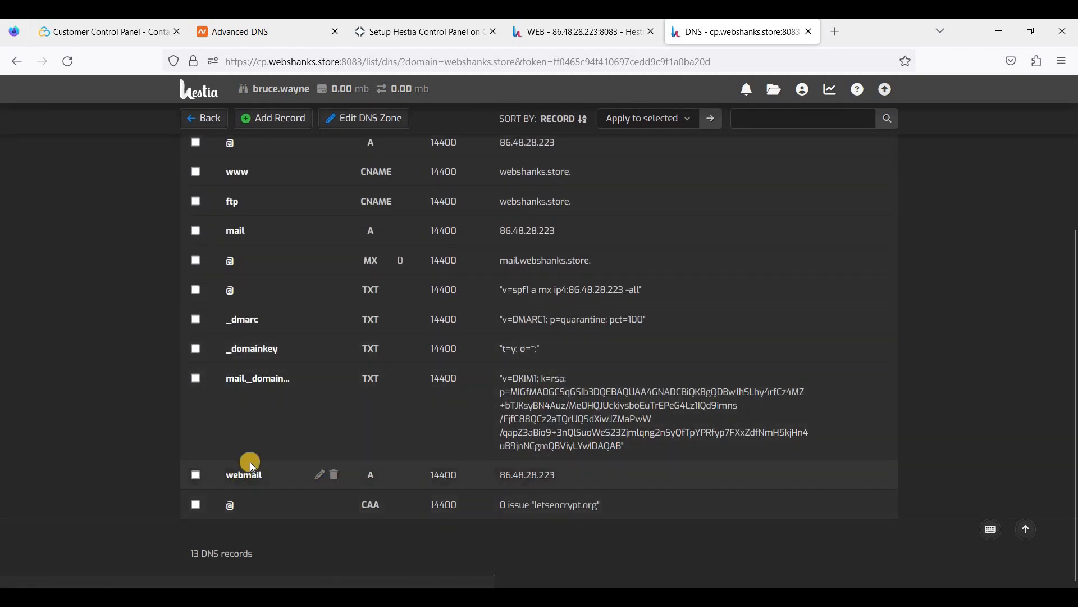
Add a webmail A record in Namecheap pointing to 86.48.28.223, copied from Hestia.
click(245, 32)
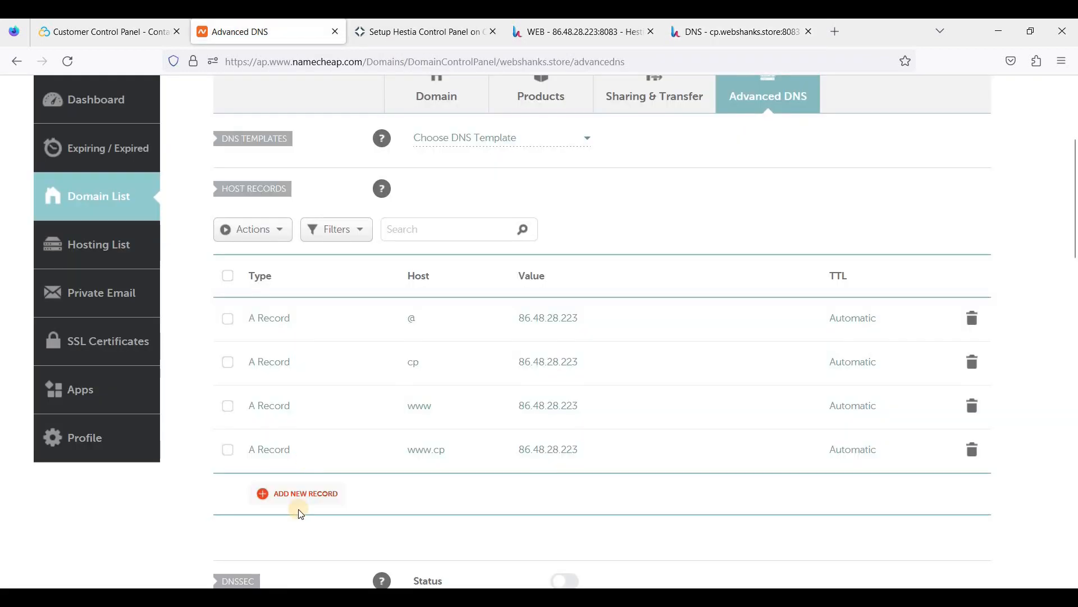
click(303, 494)
click(438, 283)
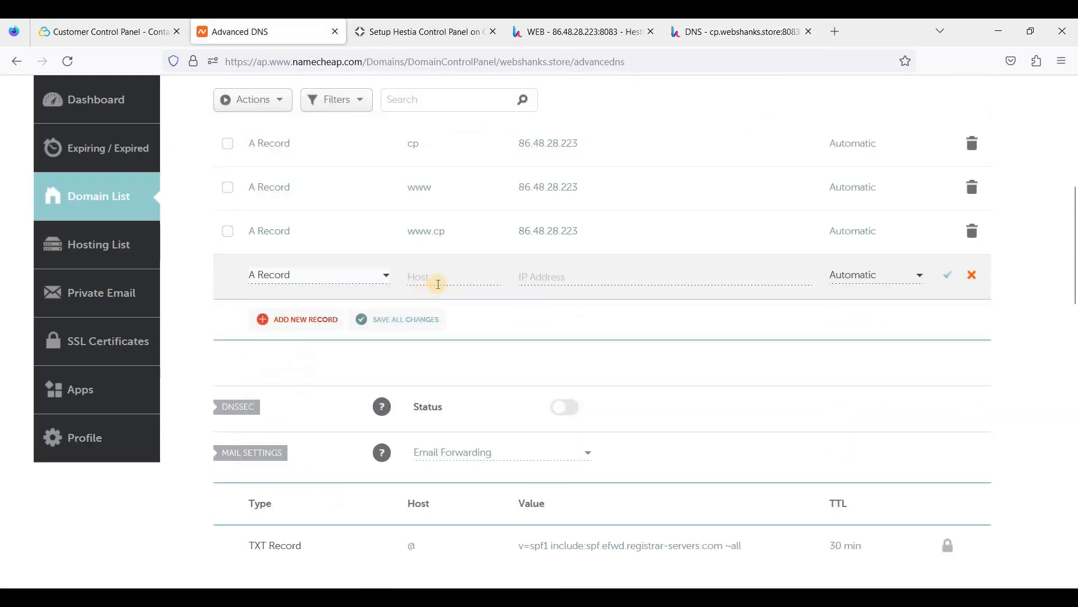
click(443, 280)
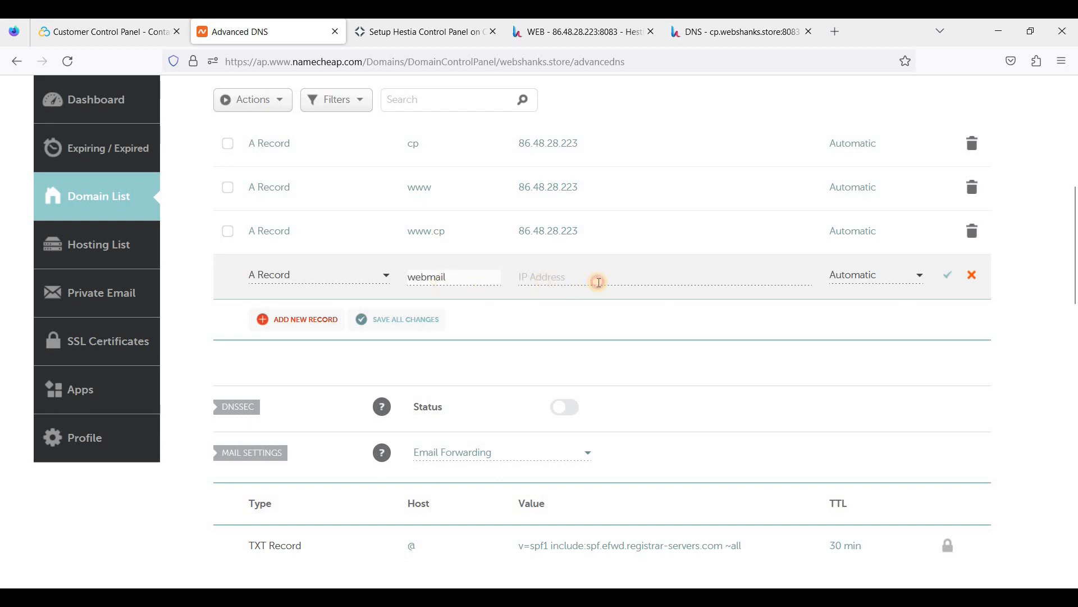
click(599, 282)
click(716, 33)
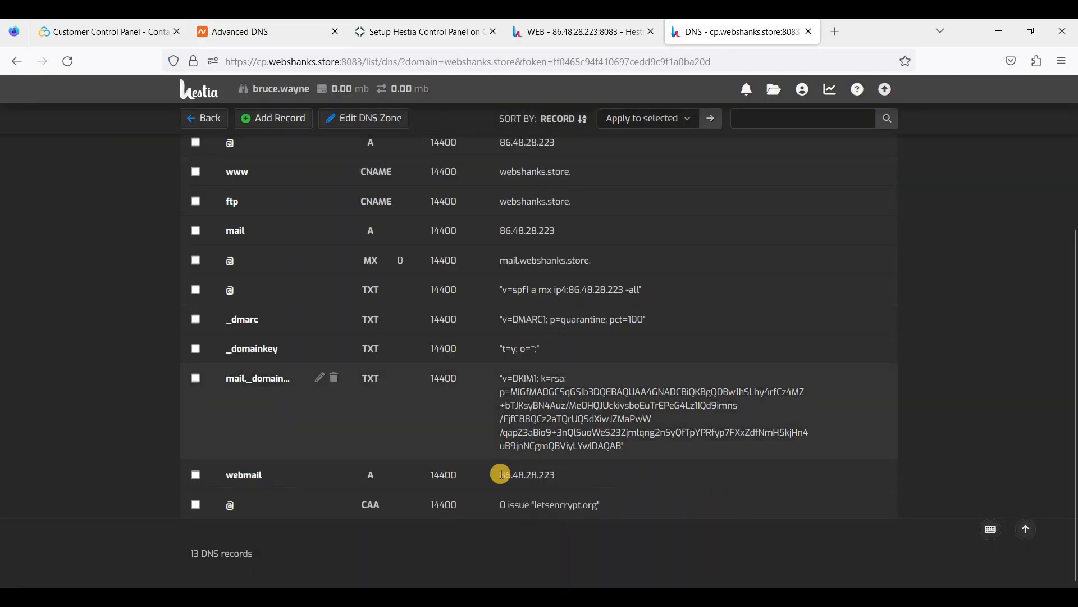
triple_click(582, 482)
key(ctrl+c)
click(264, 32)
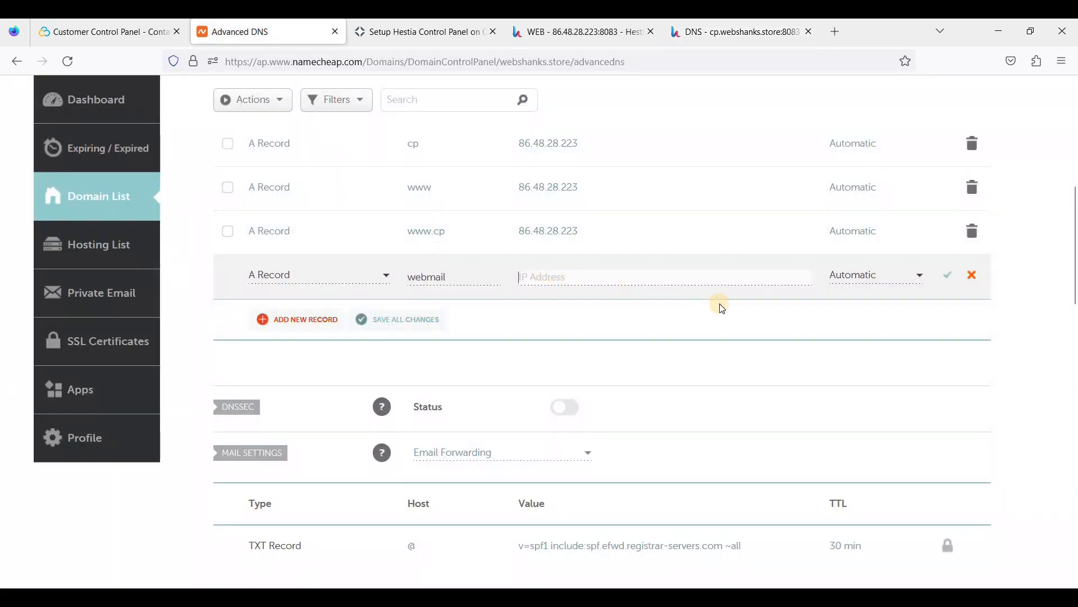
key(ctrl+v)
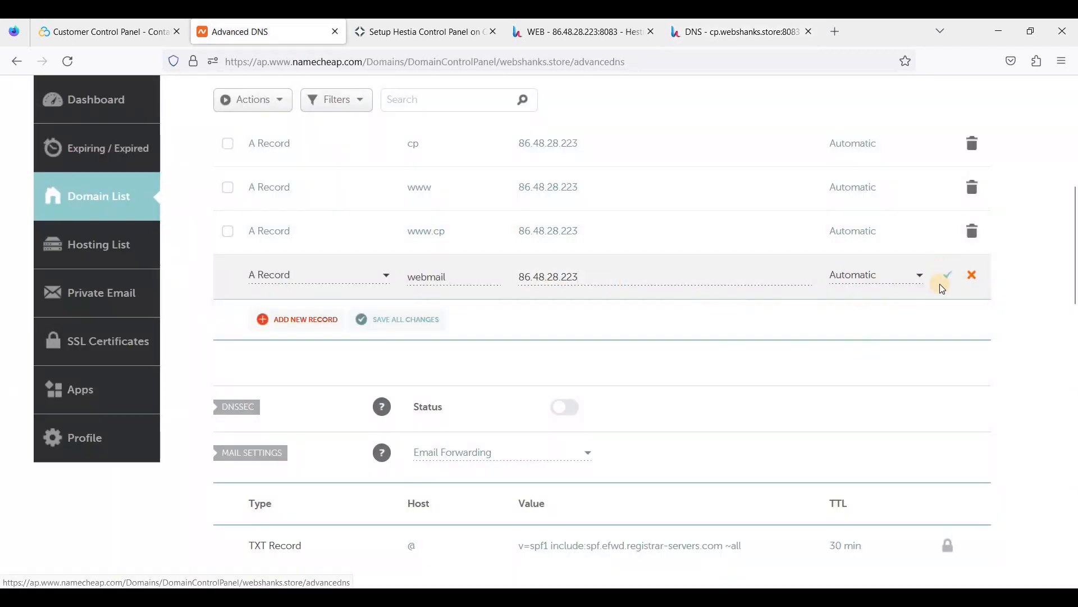
click(945, 276)
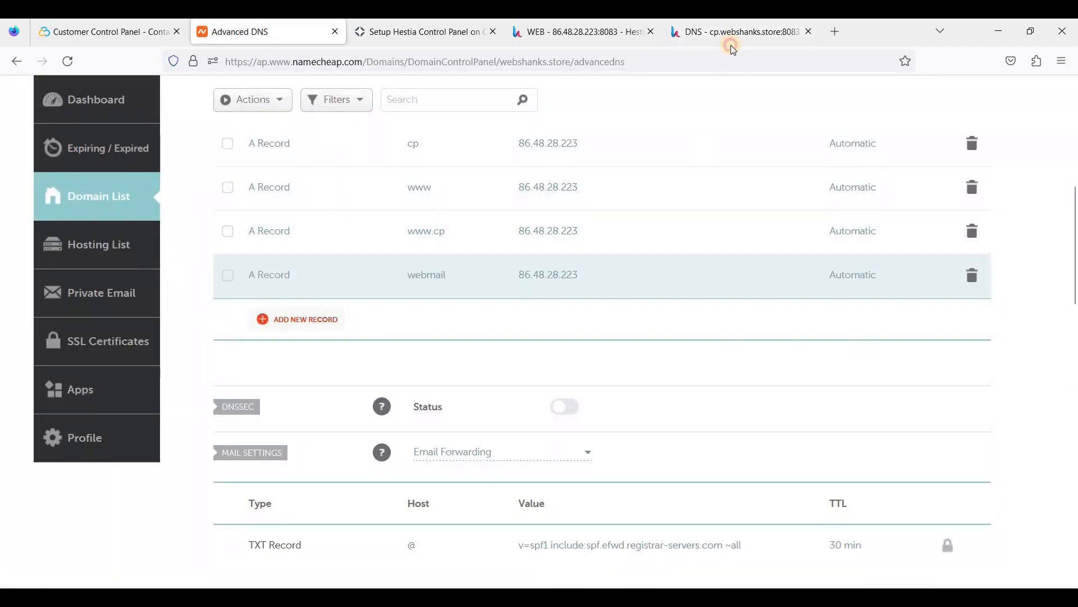
click(732, 35)
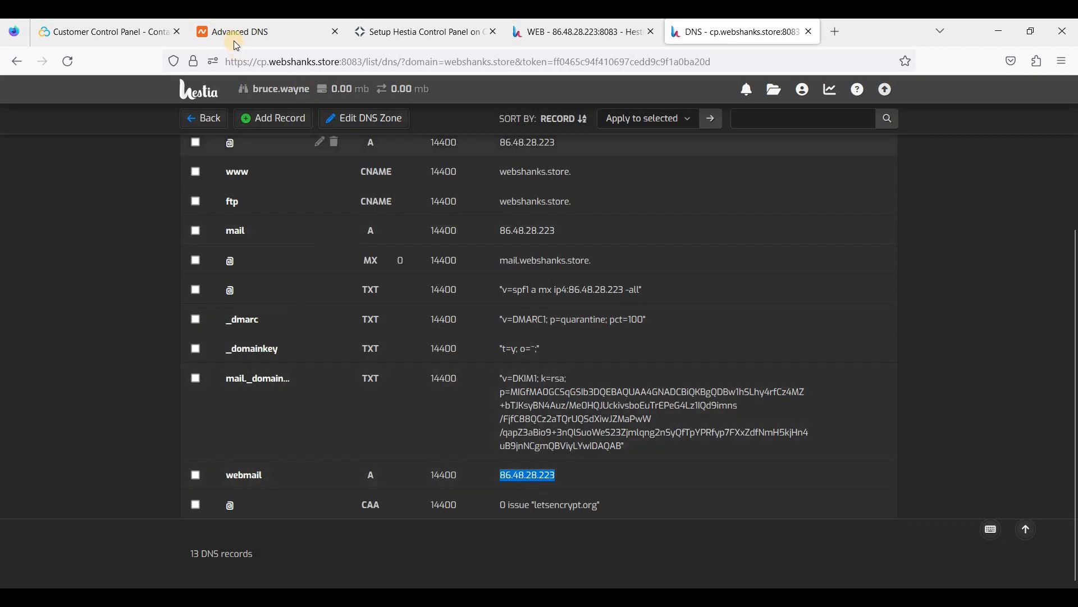
click(276, 36)
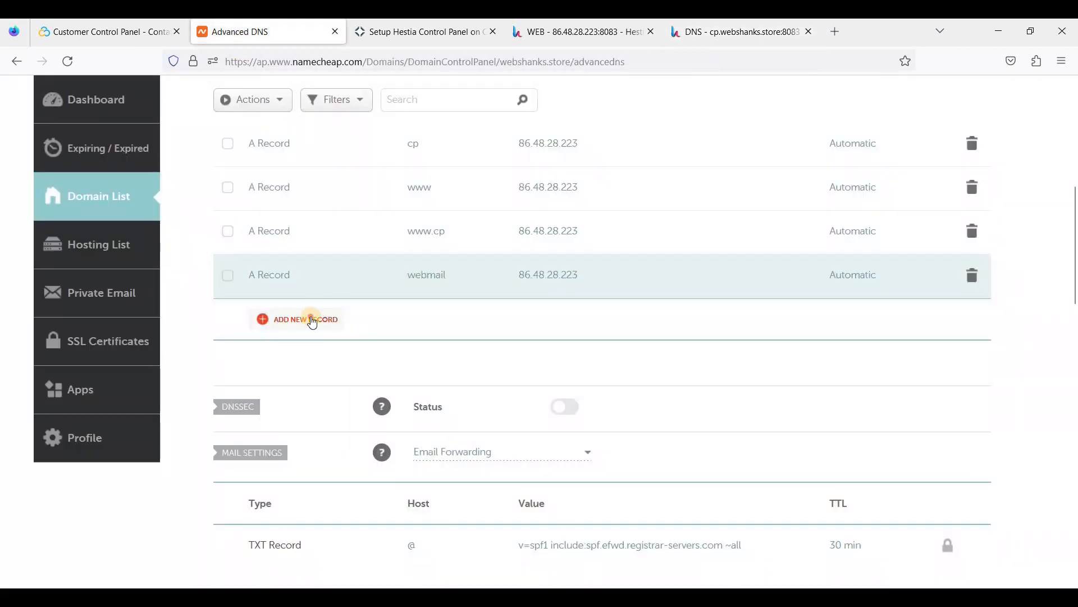
click(312, 321)
click(439, 304)
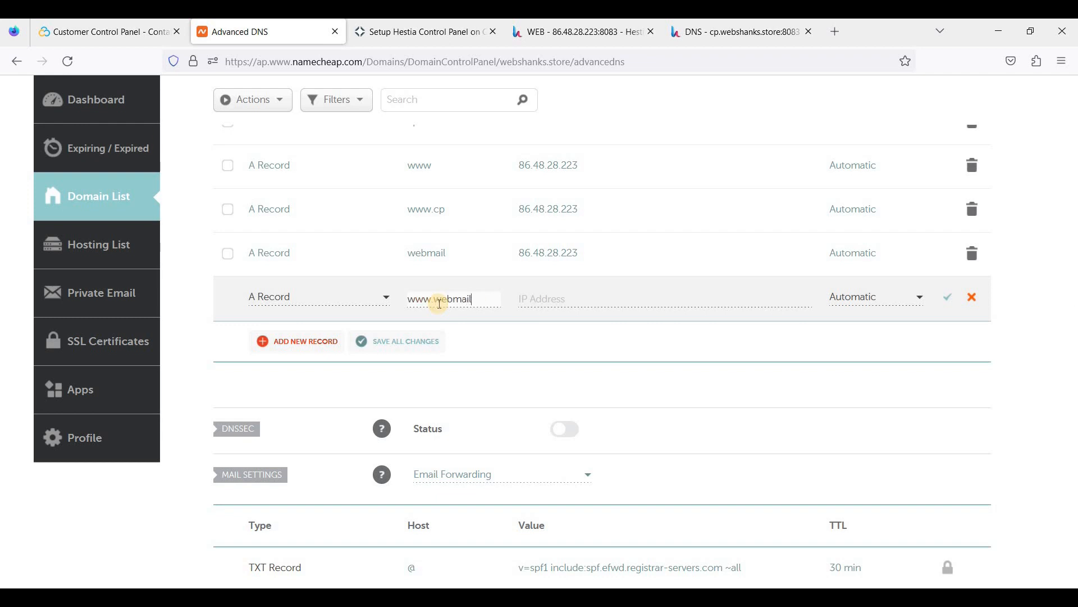
click(589, 293)
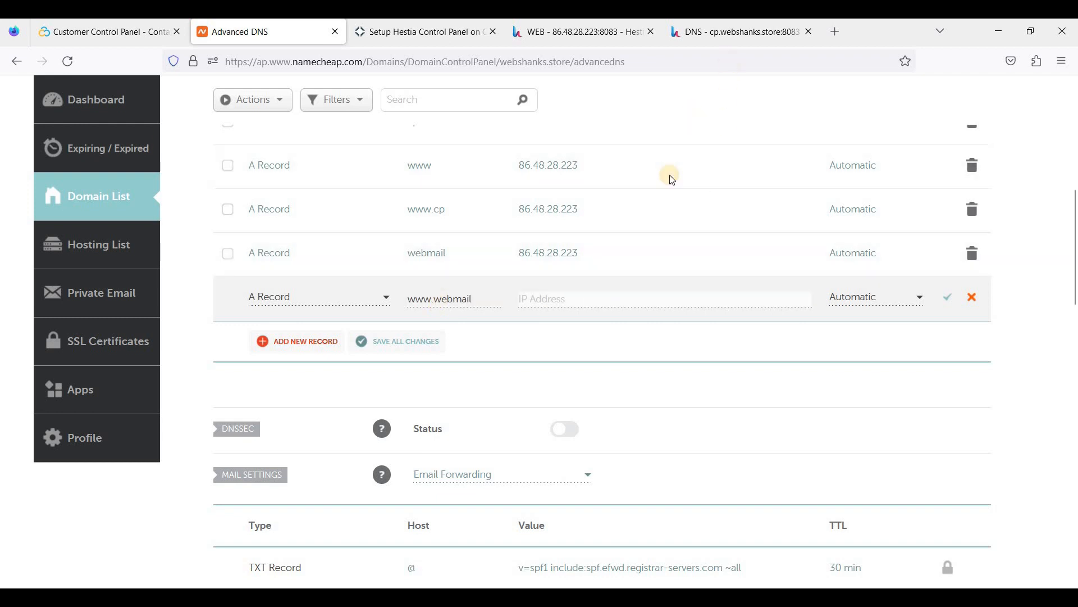
key(ctrl+v)
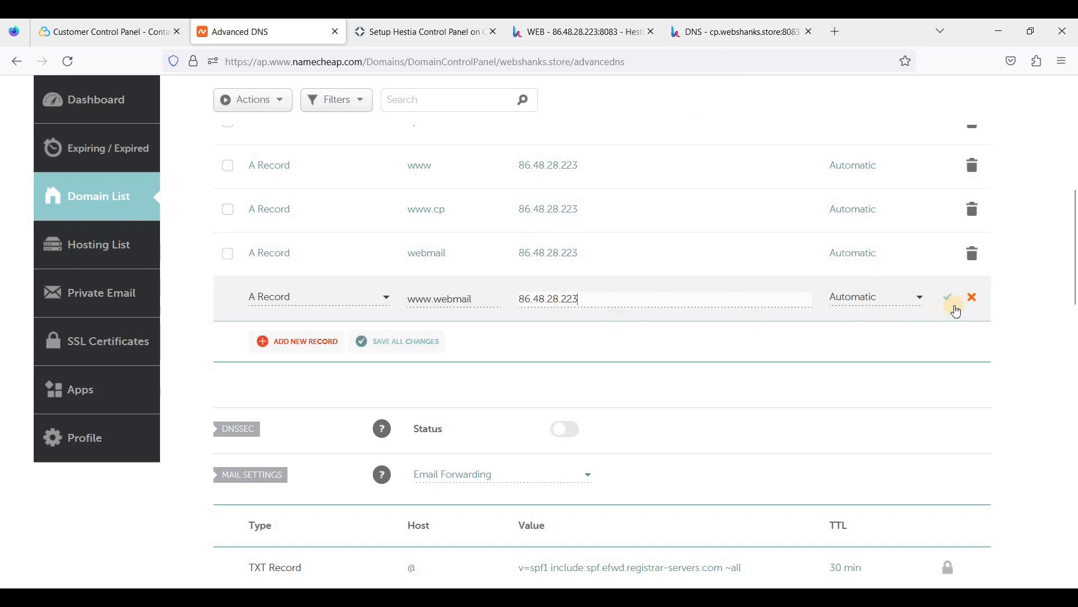
click(950, 299)
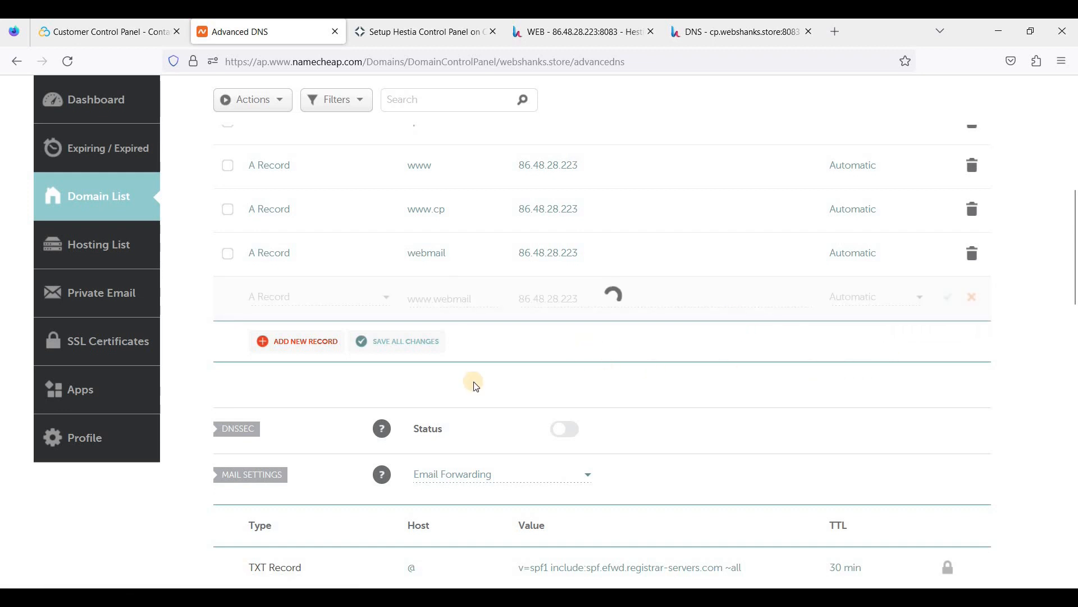
scroll(538, 360, down, 1)
scroll(540, 359, up, 1)
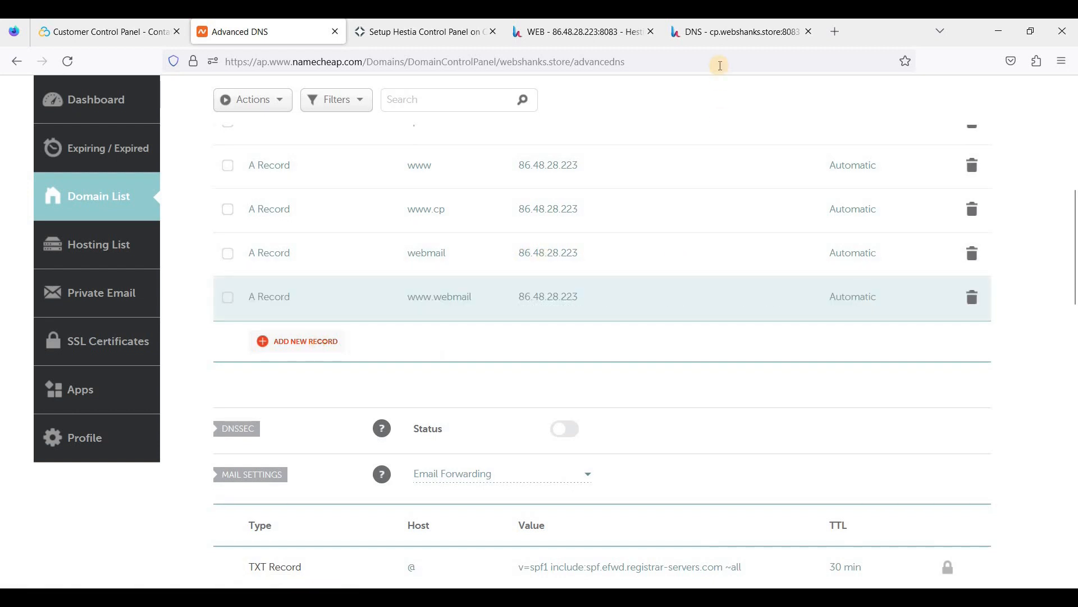
click(724, 32)
Check Hestia's Edit Web Domain page for cp.webshanks.store, then return to the DNS records.
scroll(582, 343, up, 2)
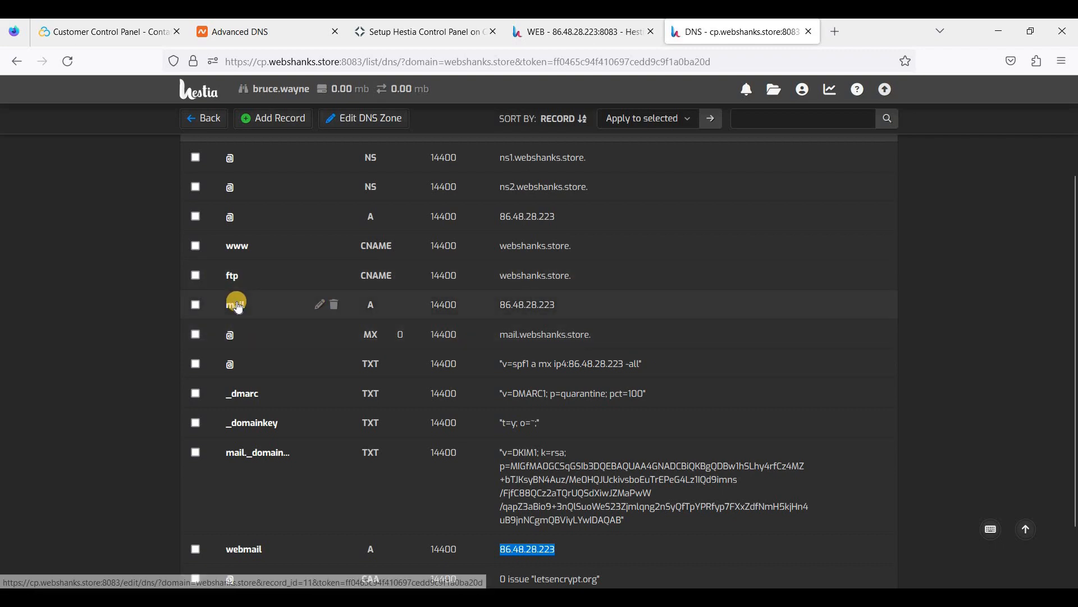
click(568, 32)
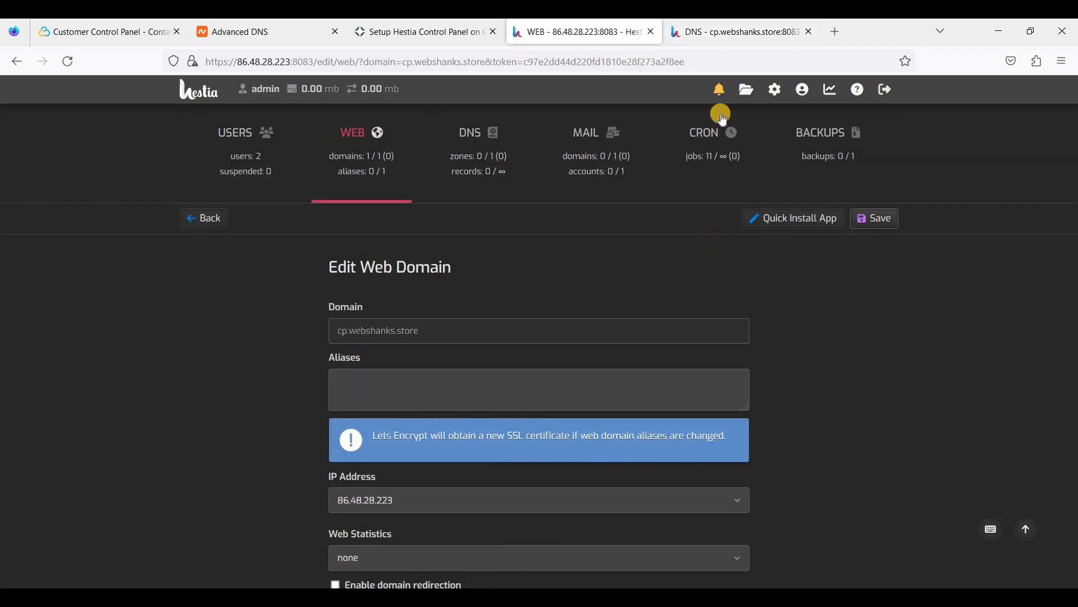
click(681, 35)
Add a mail A record in Namecheap pointing to 86.48.28.223.
click(267, 32)
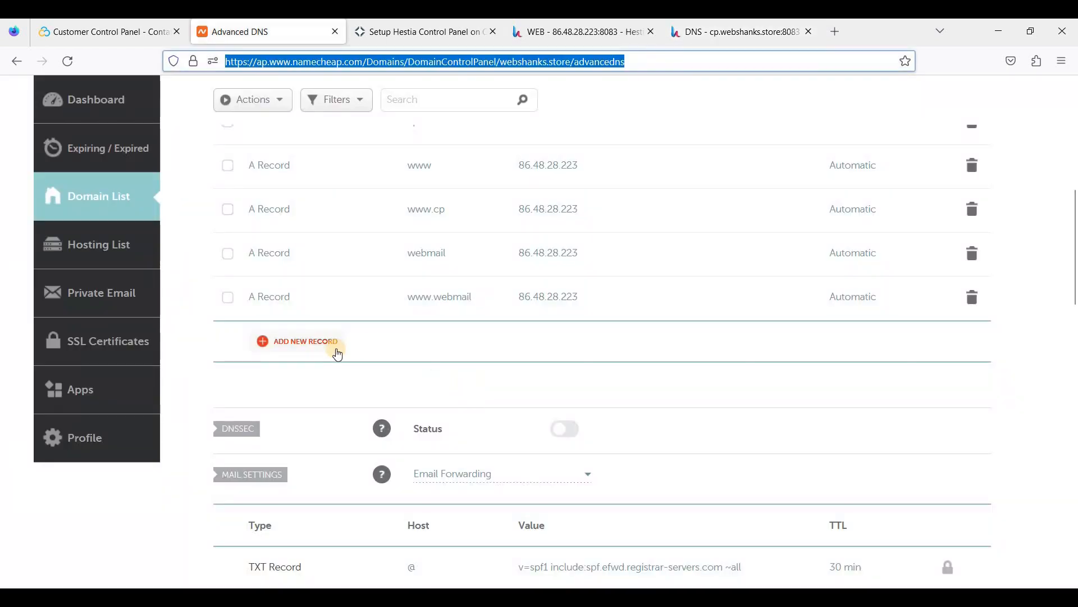
click(336, 353)
click(443, 298)
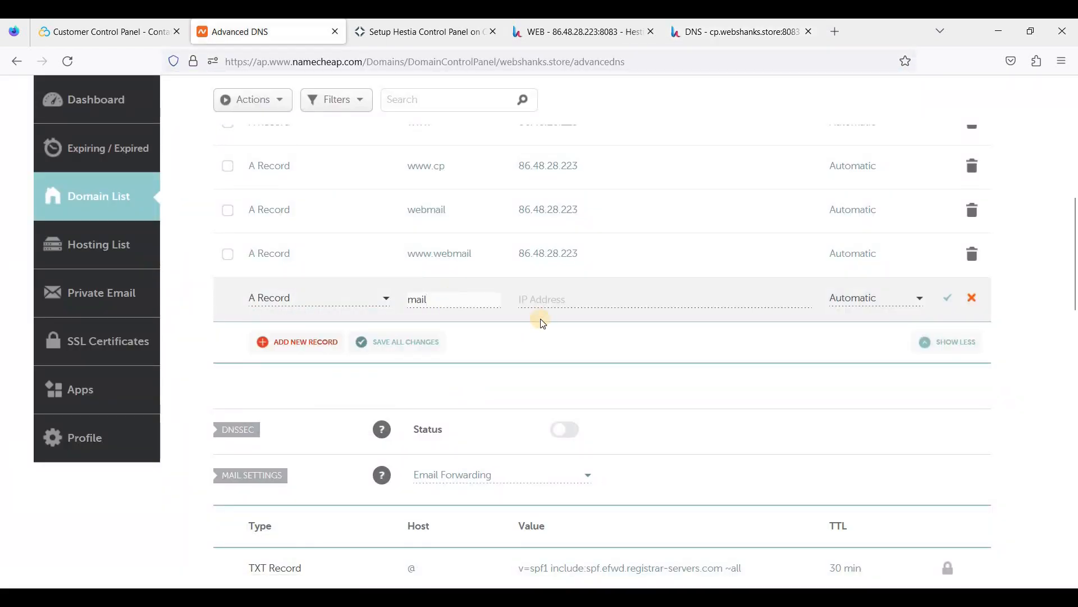
click(555, 304)
key(ctrl+v)
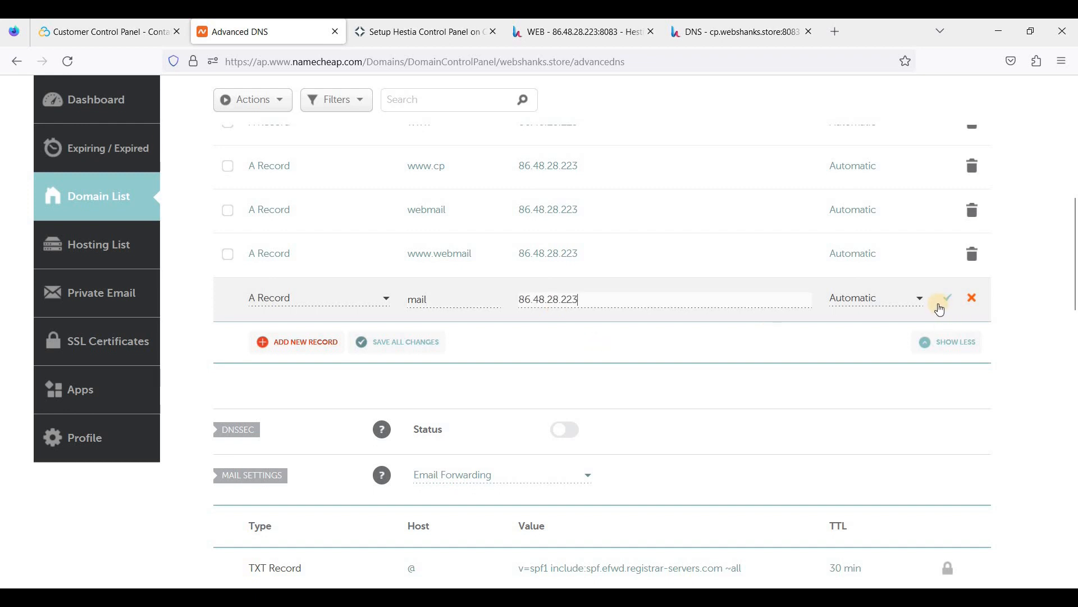
click(948, 298)
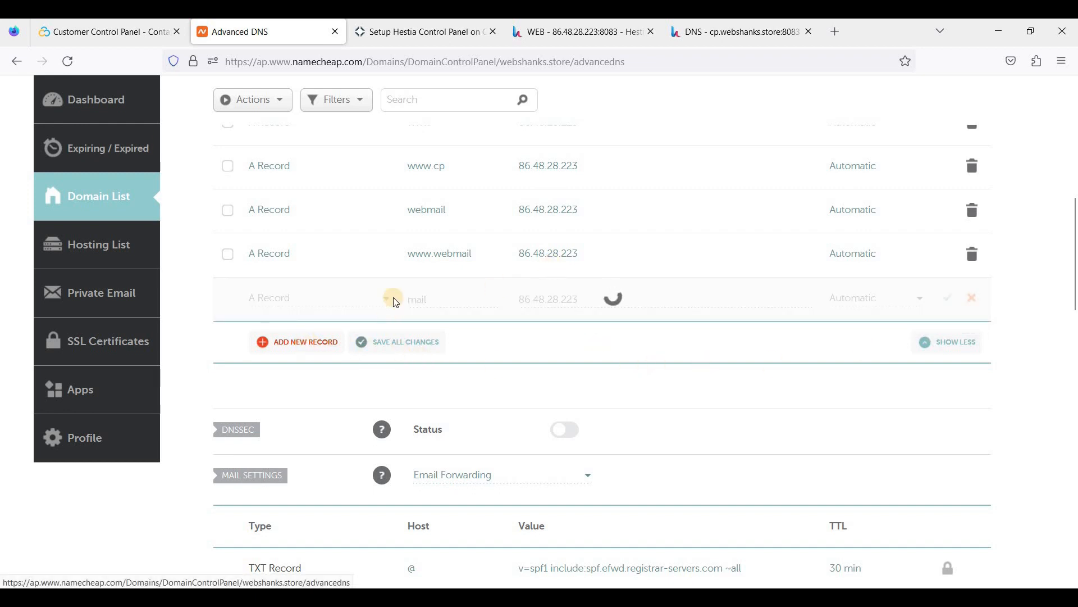
click(315, 342)
click(413, 301)
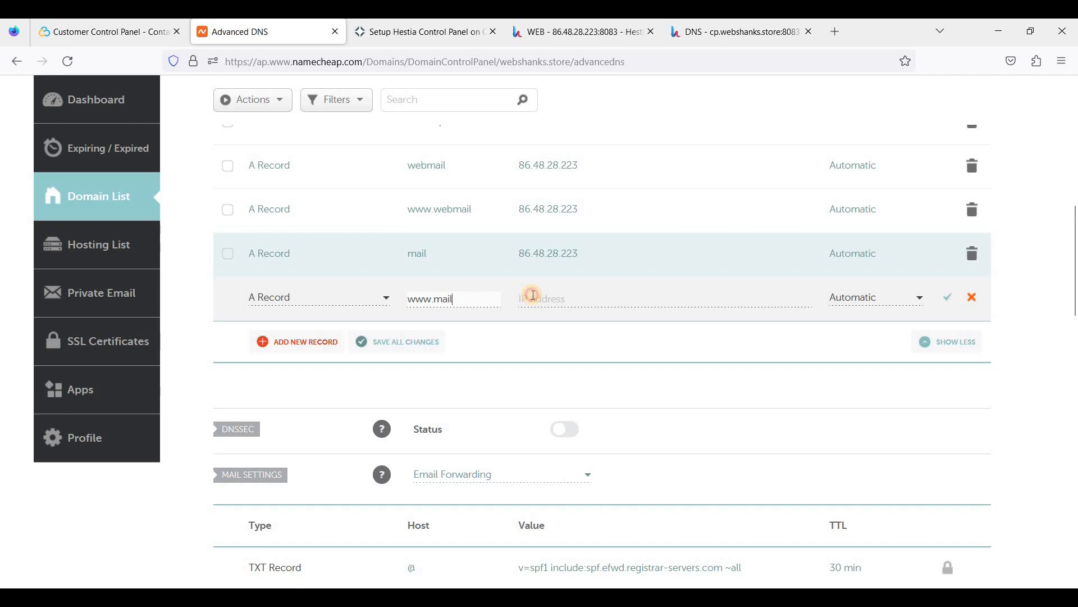
click(534, 295)
key(ctrl+v)
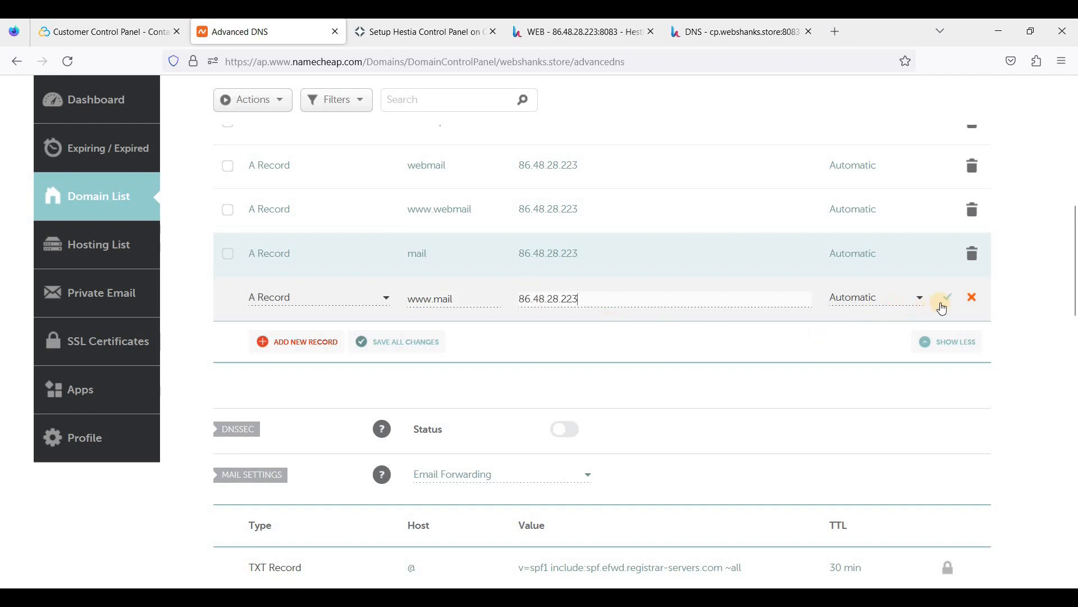
click(948, 298)
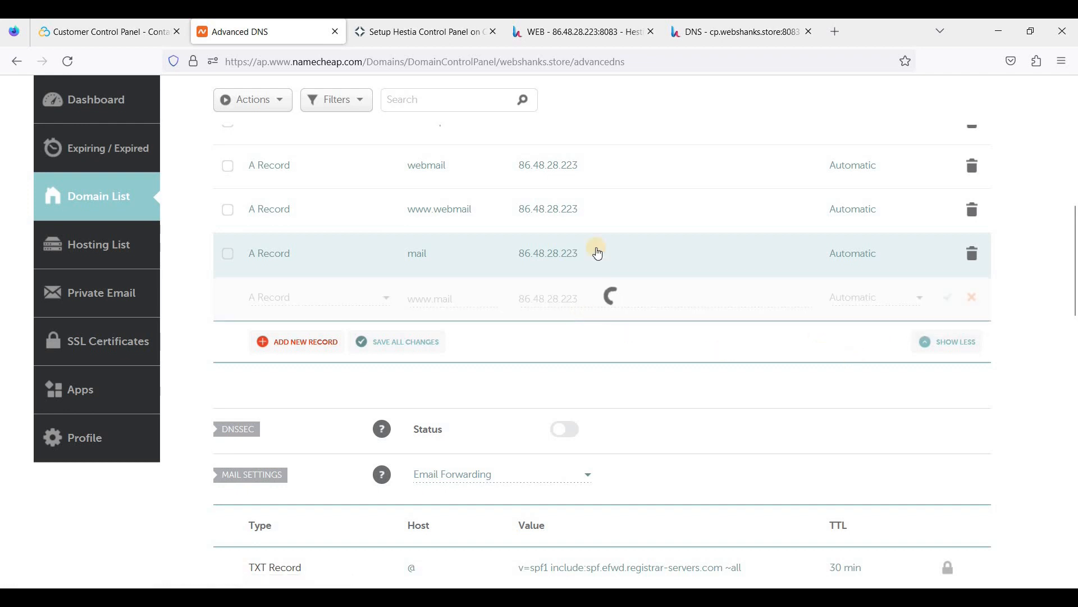
click(736, 32)
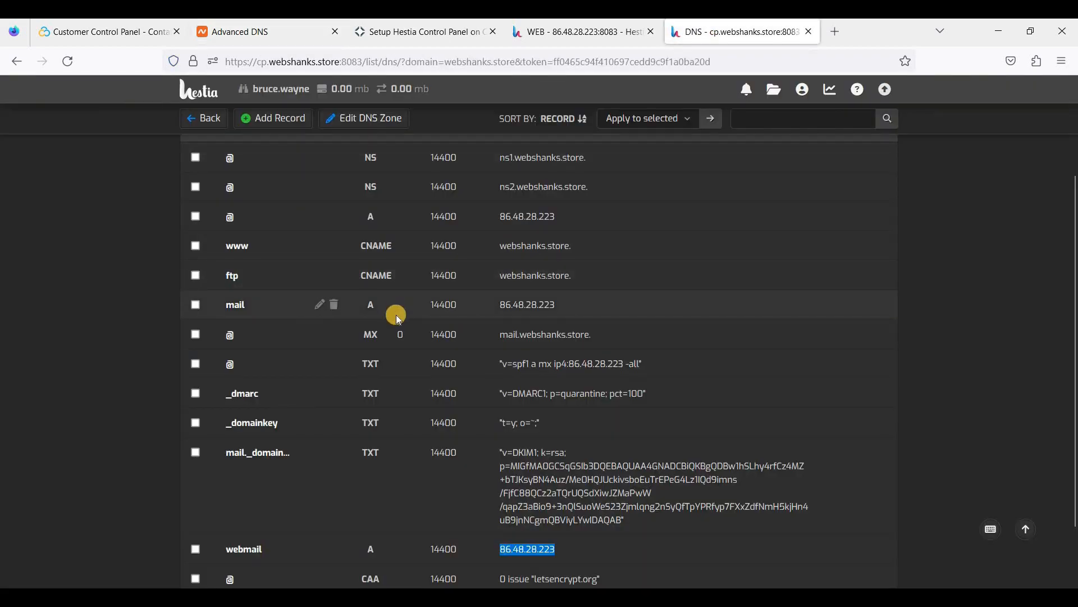
scroll(403, 318, down, 2)
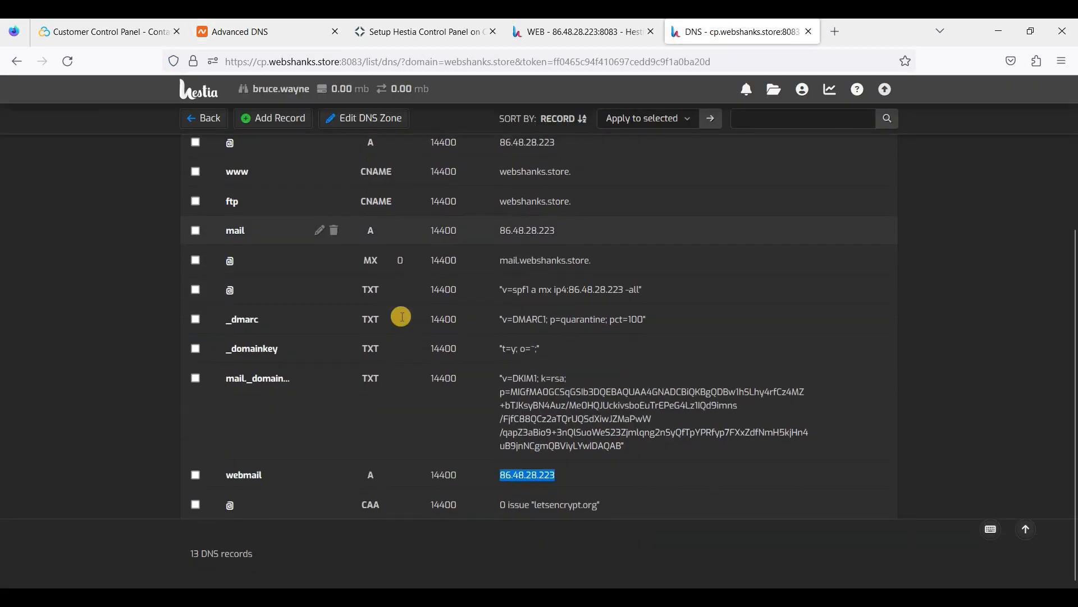
scroll(396, 319, up, 4)
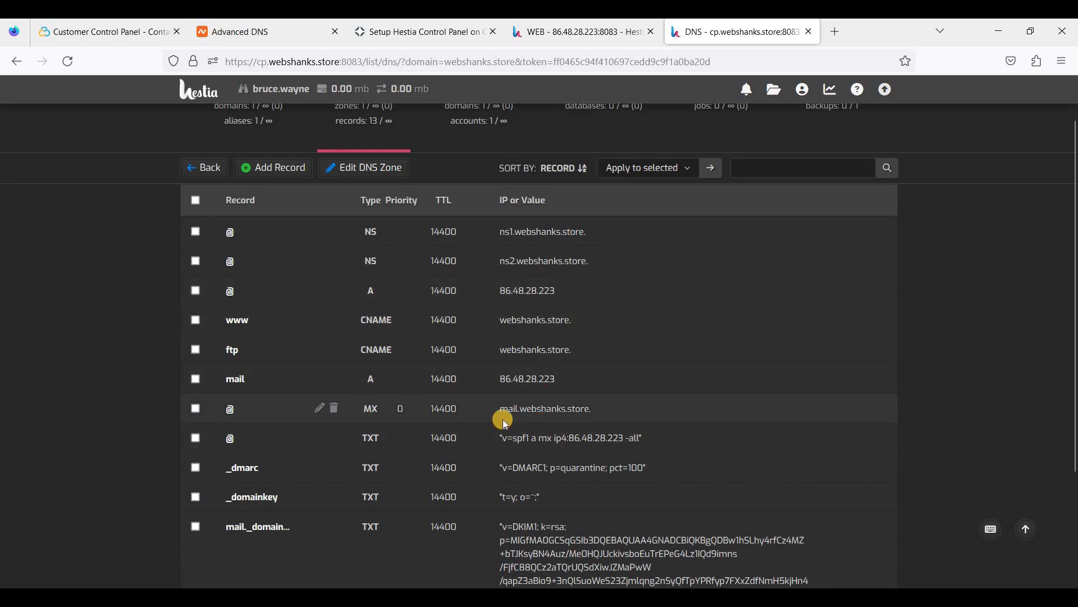
click(268, 38)
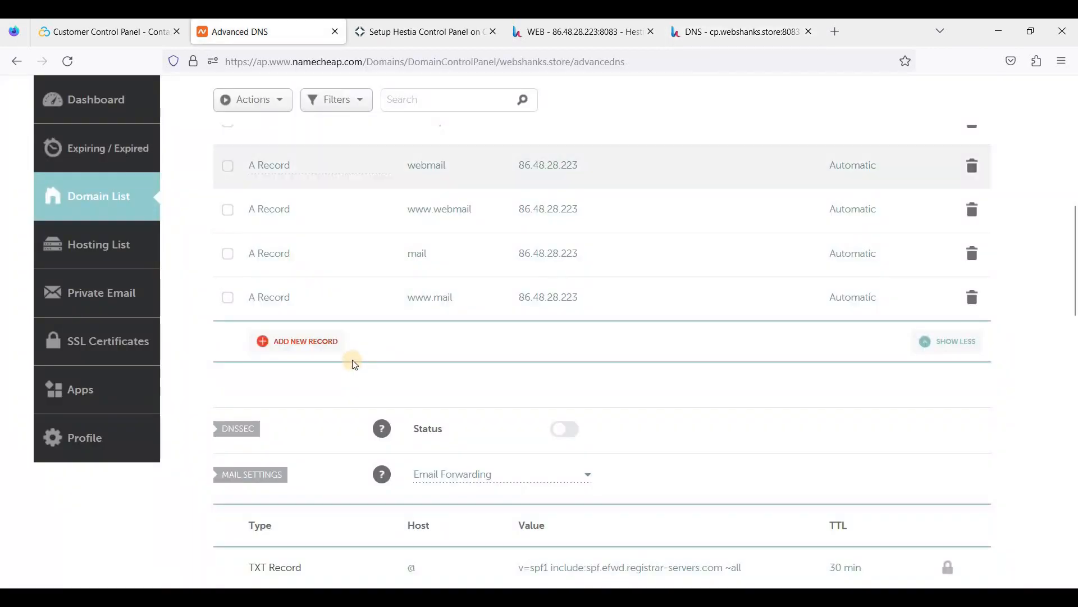
scroll(361, 375, down, 5)
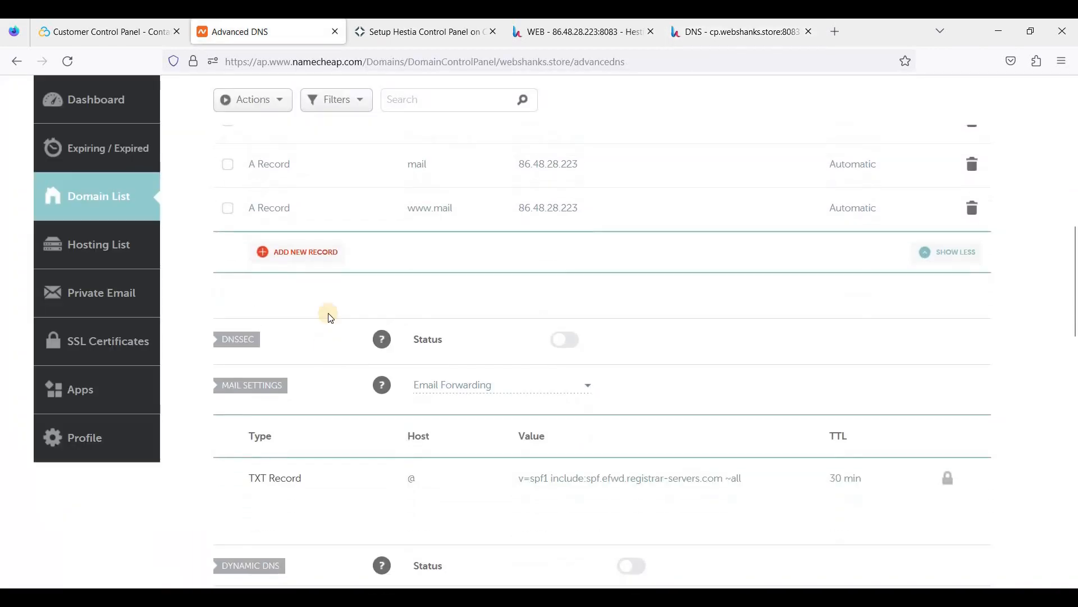
scroll(311, 366, up, 1)
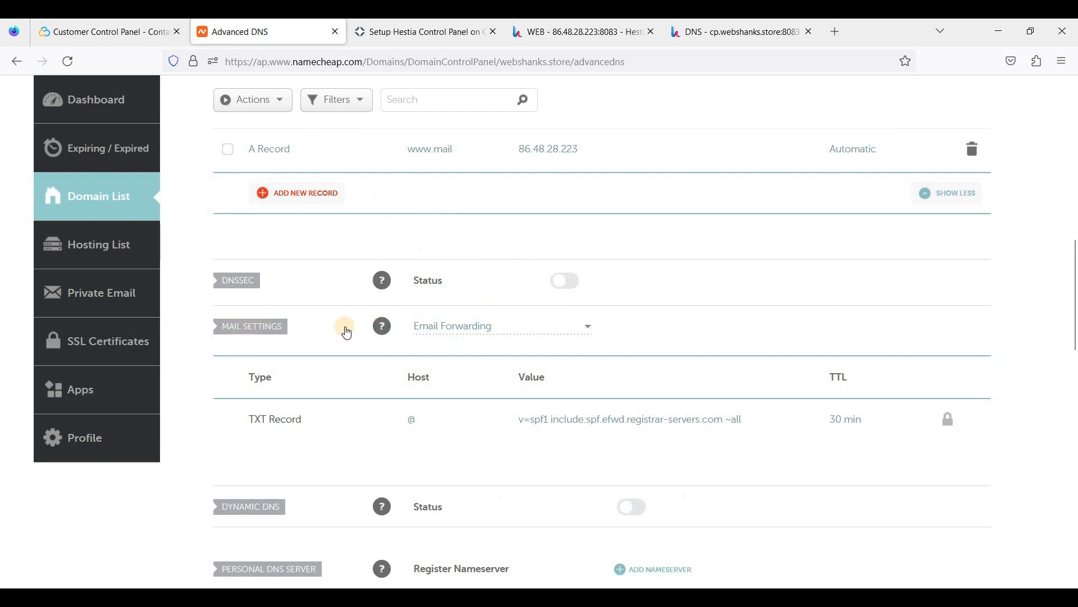
scroll(347, 332, up, 3)
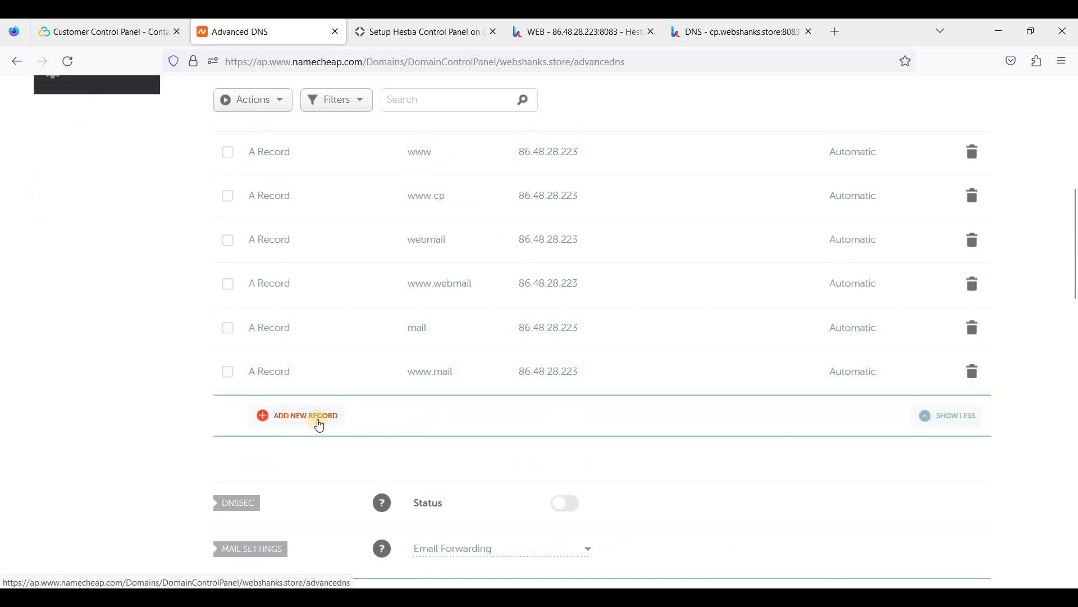
scroll(248, 410, down, 2)
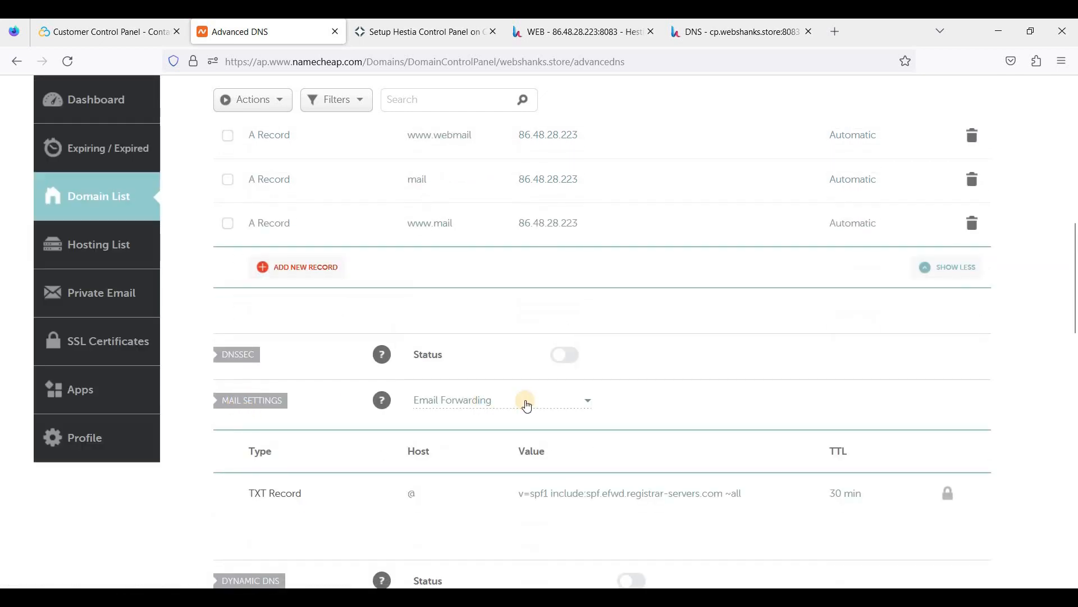
Switch Namecheap mail settings to Custom MX and set the MX host to @.
click(526, 403)
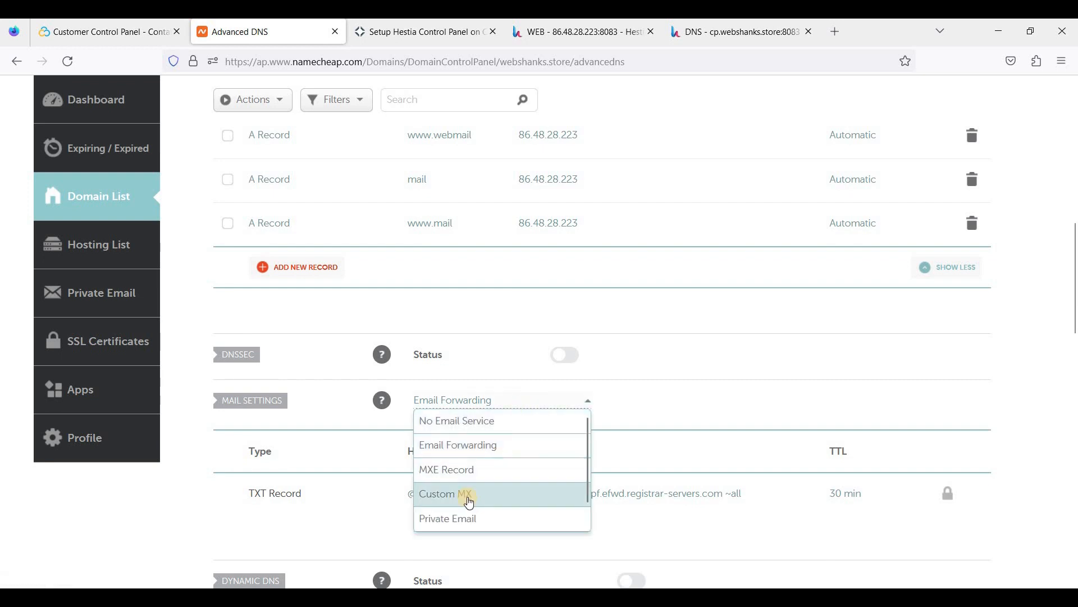
click(452, 493)
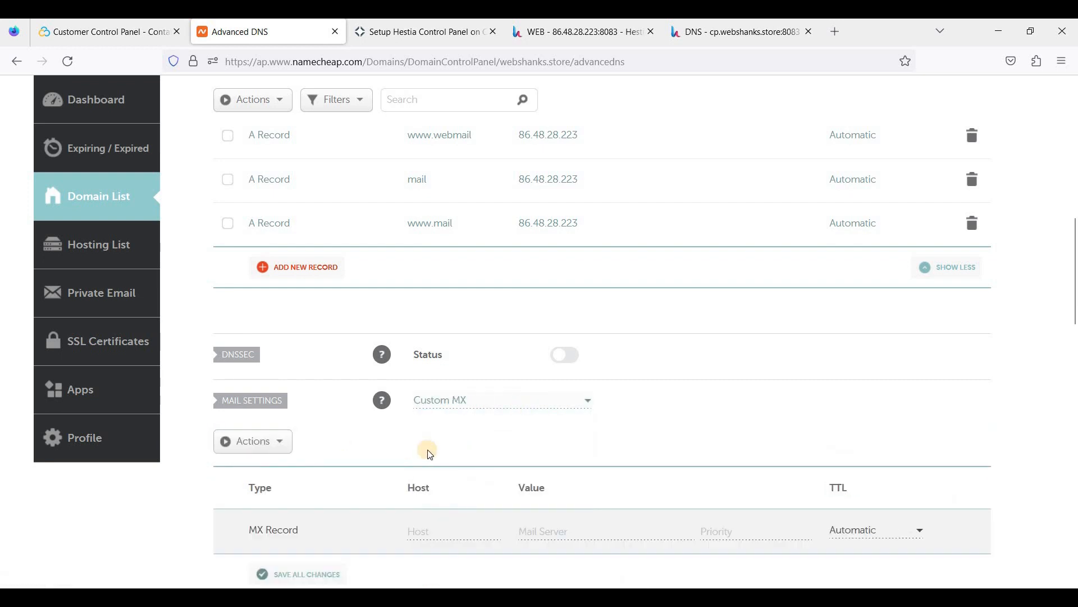
scroll(443, 449, down, 1)
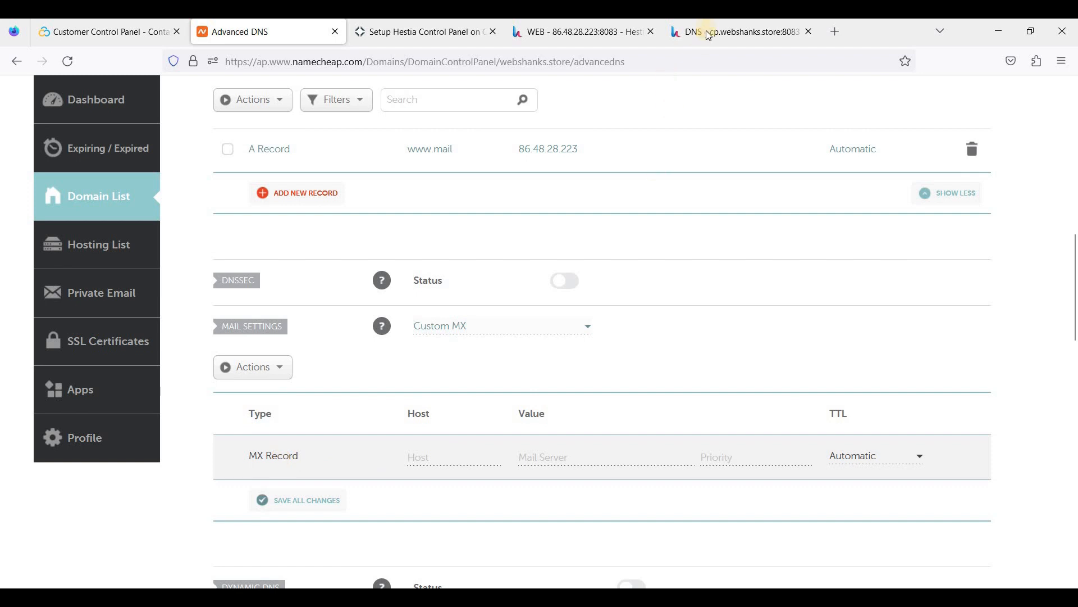
click(730, 32)
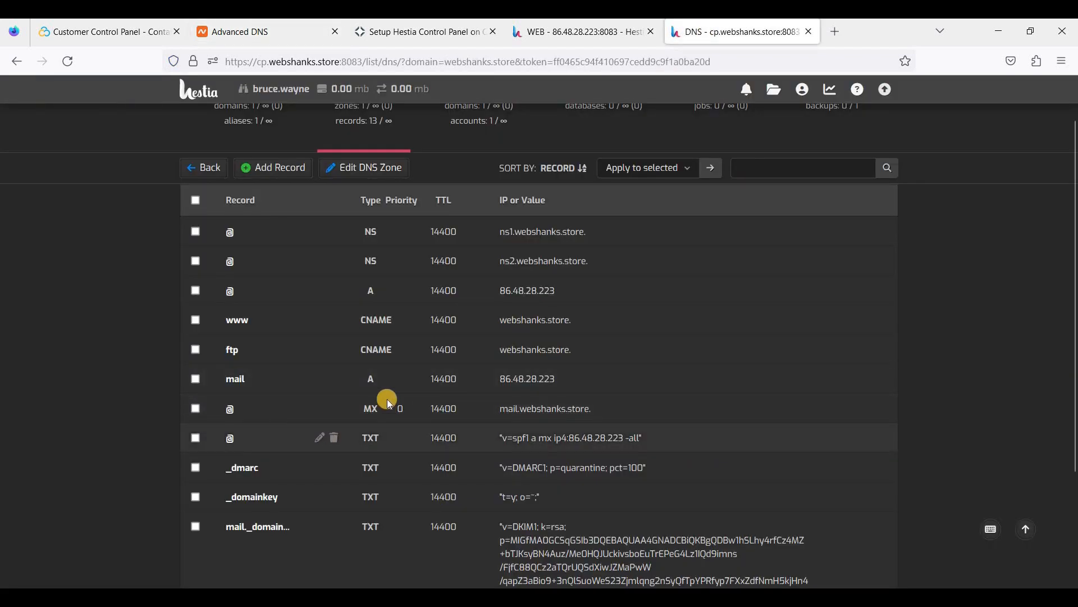
drag(364, 409, 406, 409)
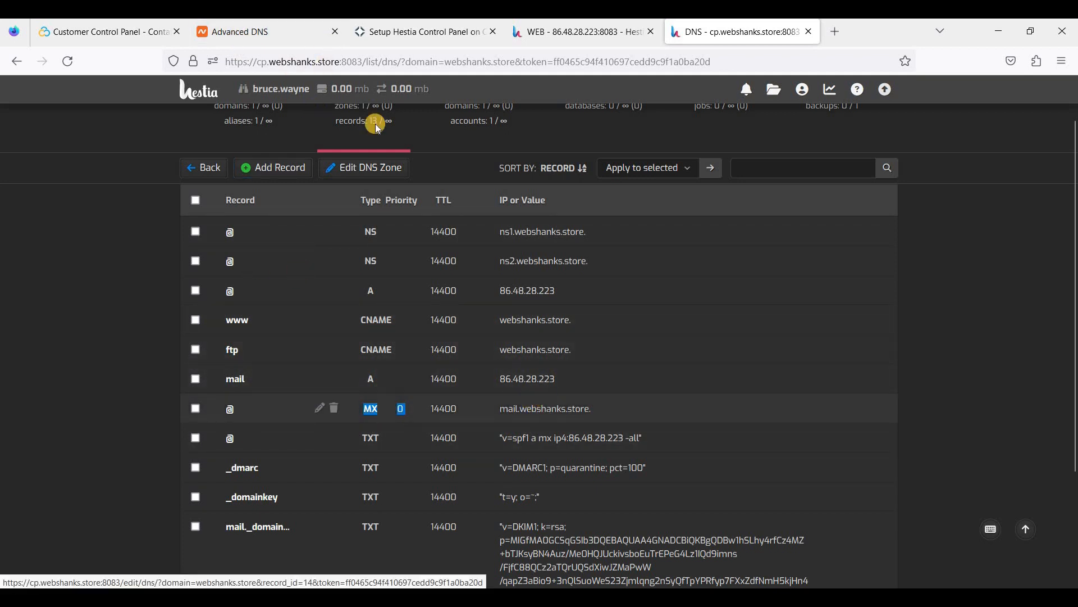
click(276, 31)
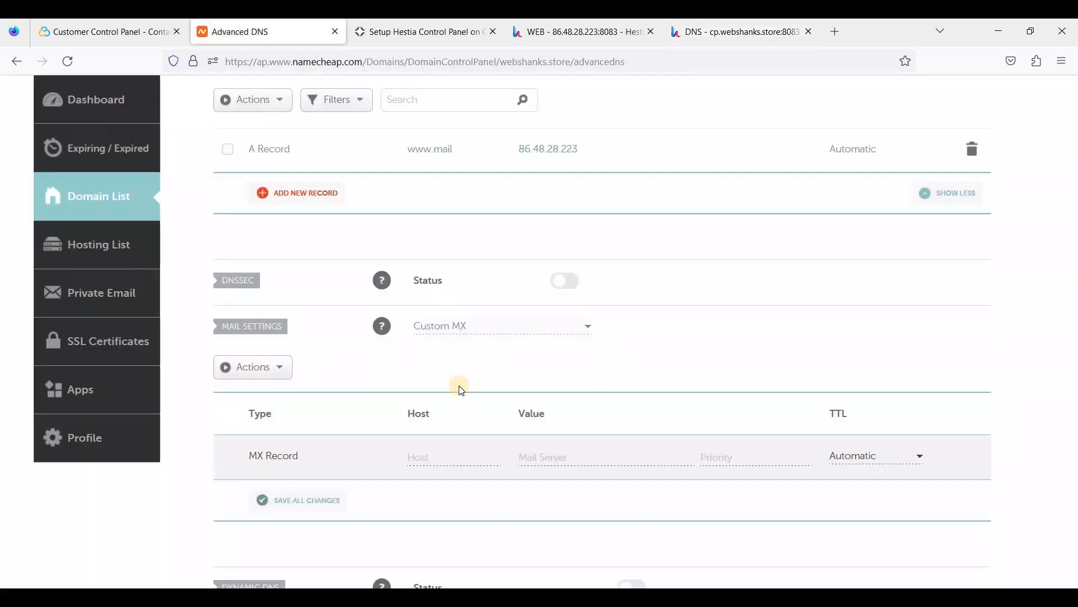
click(429, 451)
text(@)
Set the MX mail server to mail.webshanks.store, copied from Hestia's MX record.
click(736, 31)
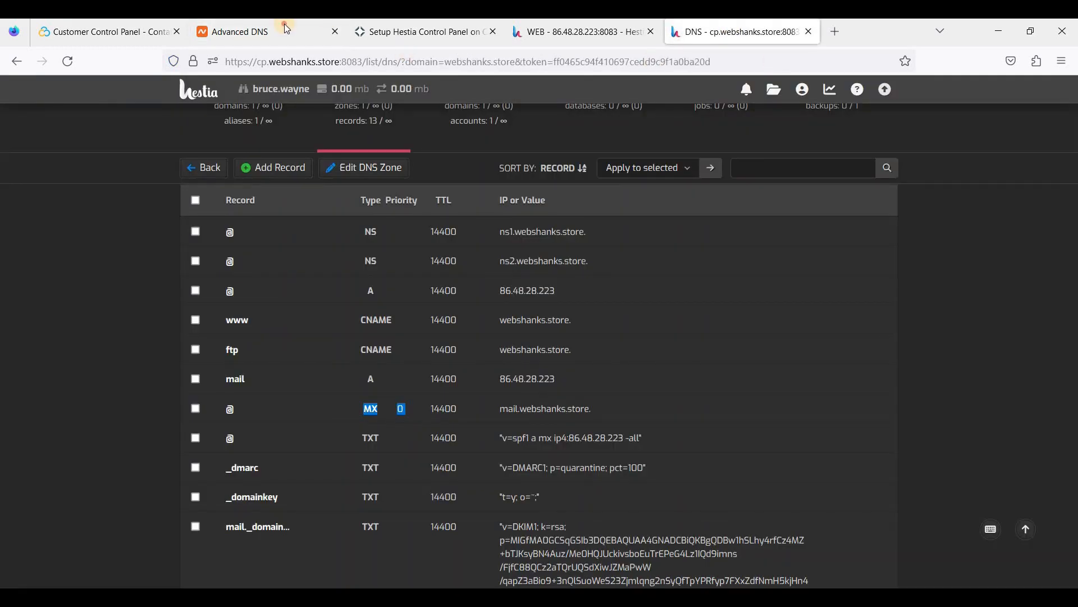
click(284, 25)
click(712, 38)
click(502, 407)
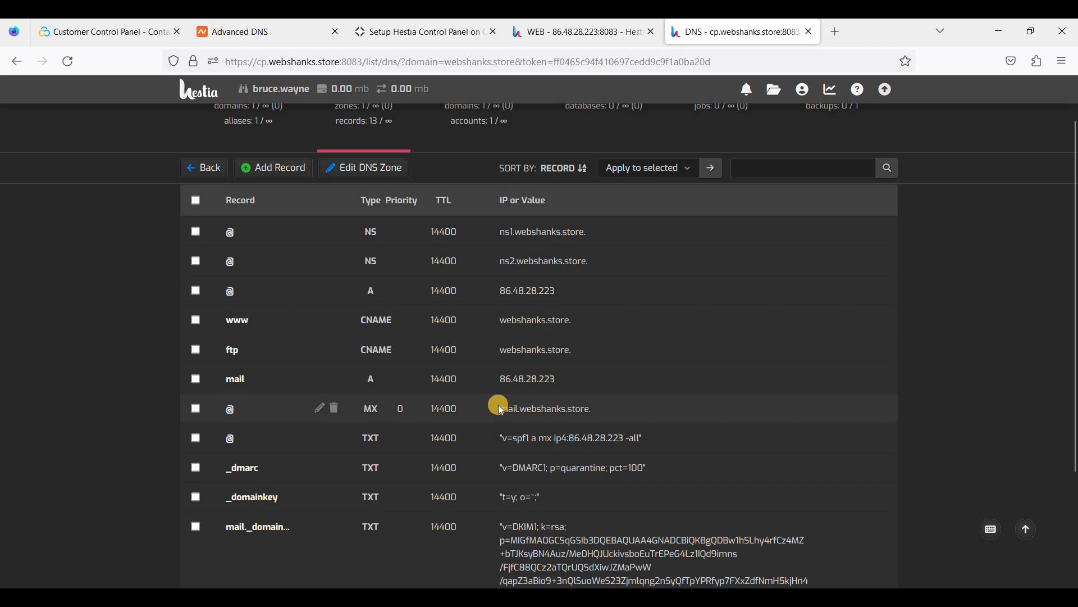
drag(502, 407, 603, 423)
key(ctrl+c)
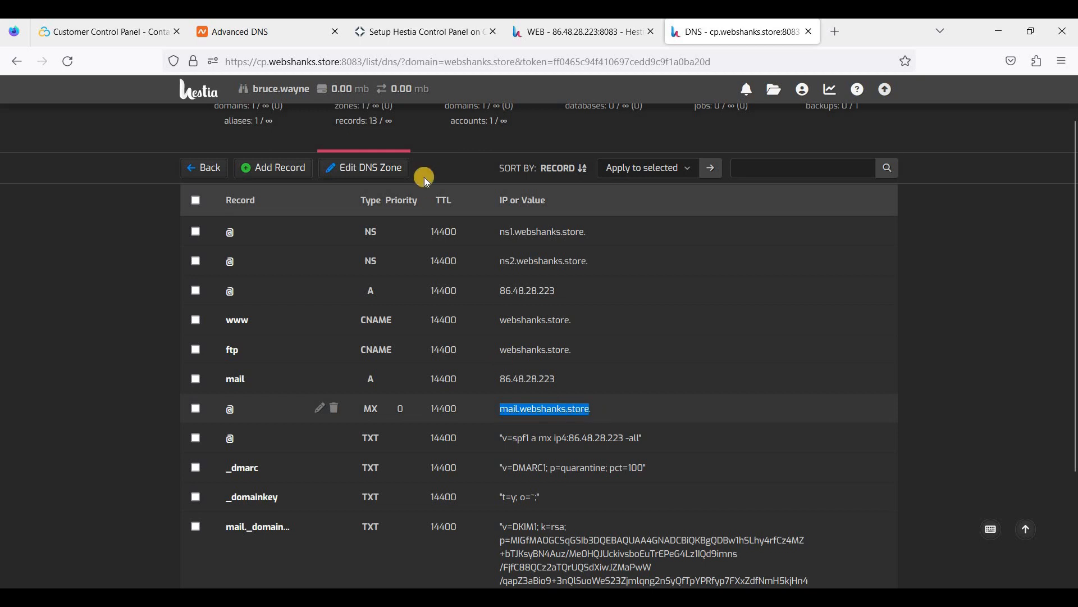
click(264, 33)
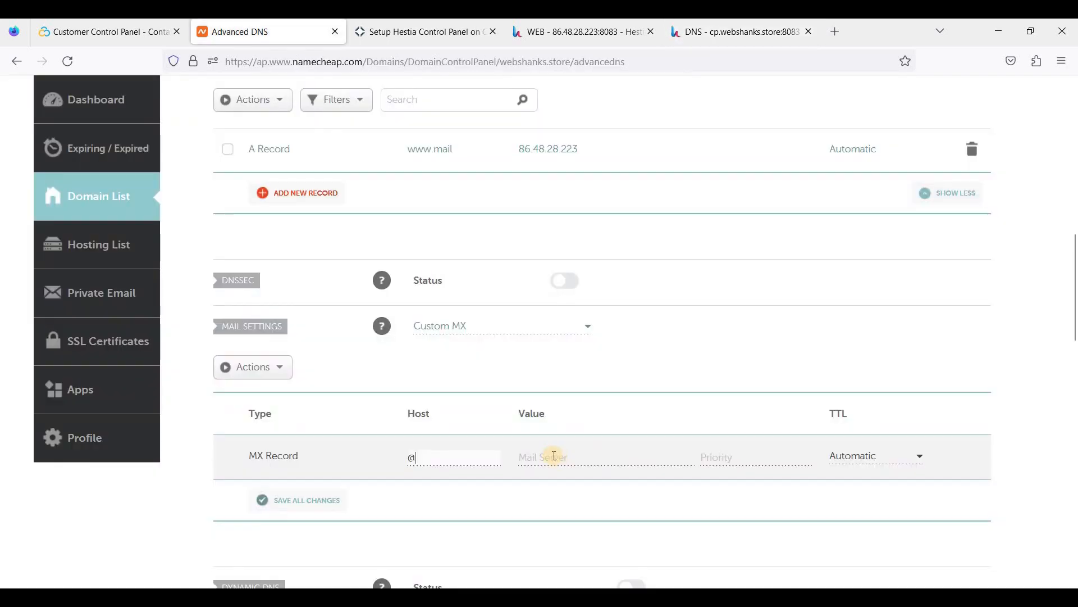
click(675, 459)
key(ctrl+v)
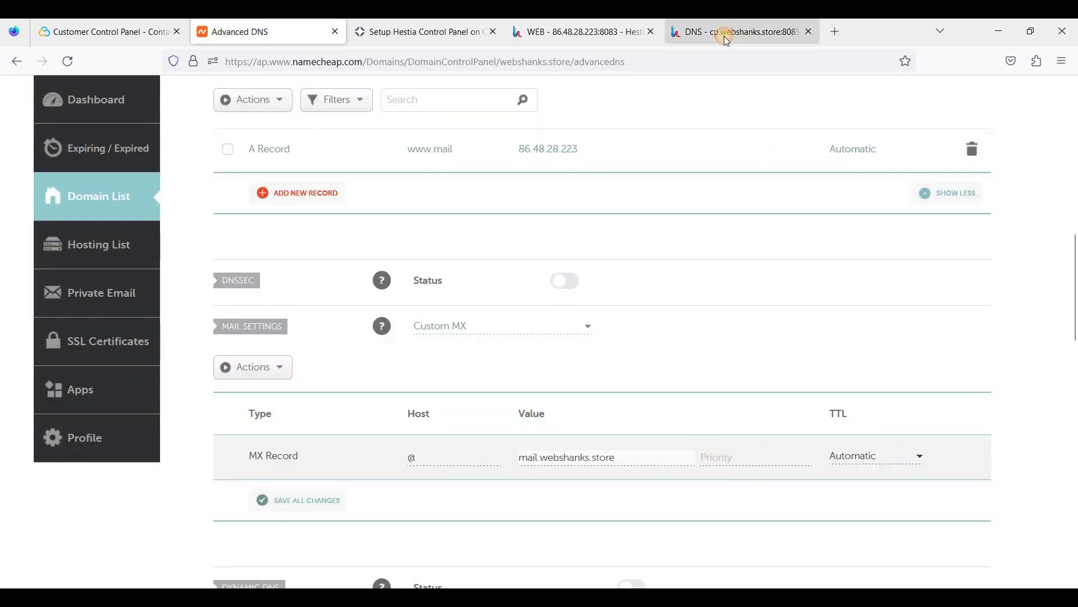
Give the MX record priority 0 and Automatic TTL, save it, and return to Hestia.
click(723, 33)
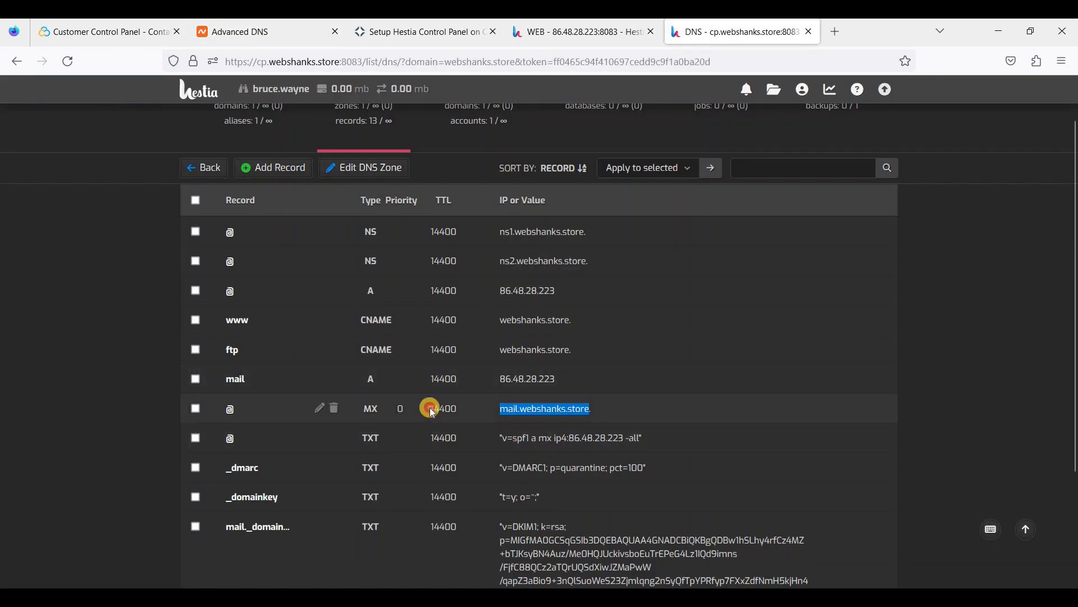
drag(430, 407, 465, 408)
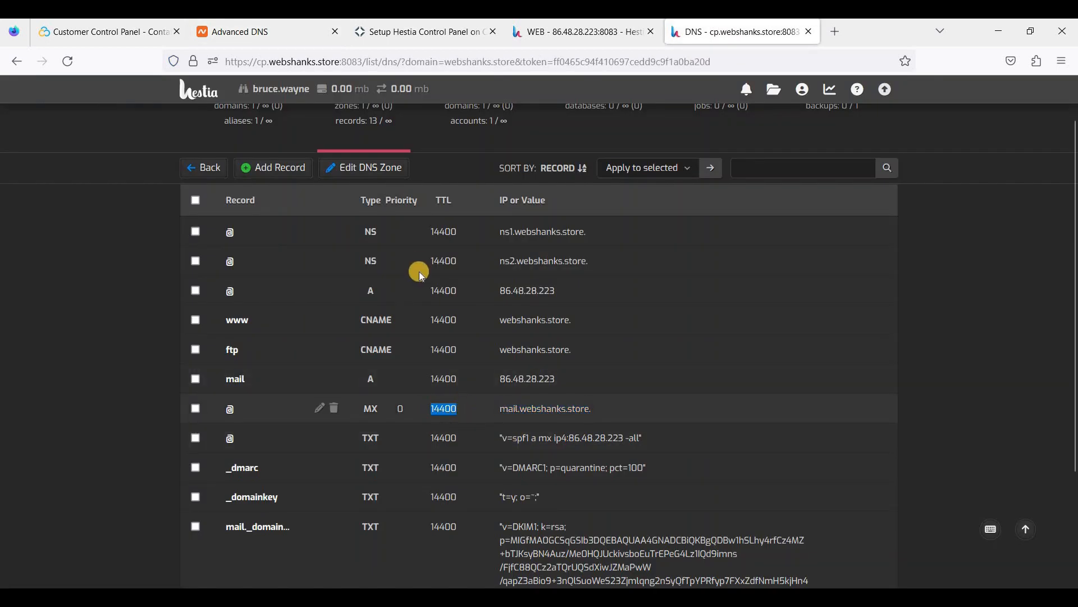
click(315, 34)
click(754, 457)
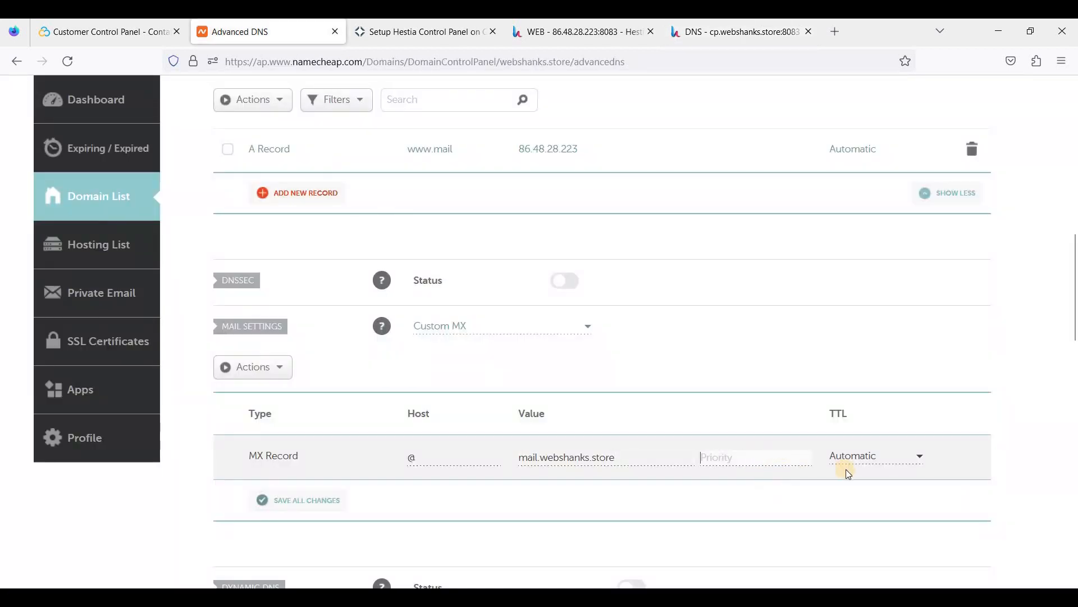
text(0)
click(854, 458)
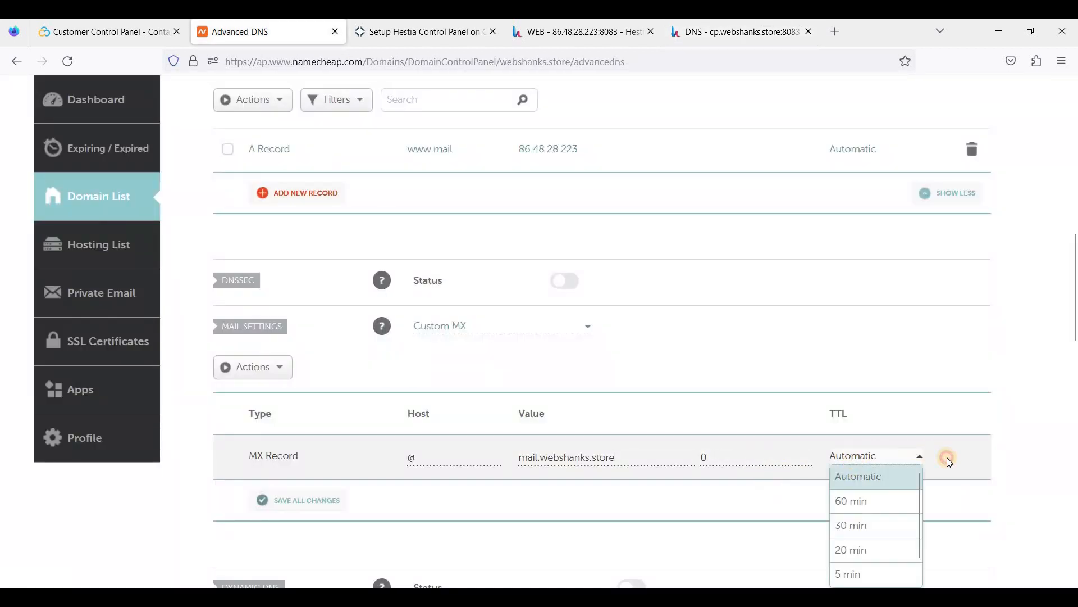
click(448, 383)
scroll(338, 433, down, 1)
click(324, 428)
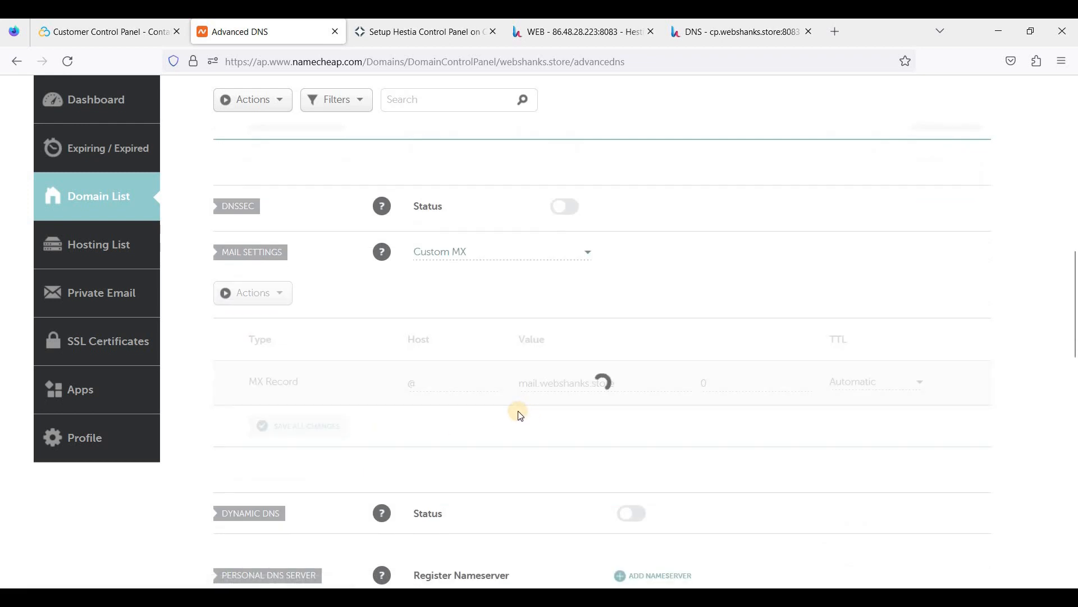
scroll(520, 416, up, 1)
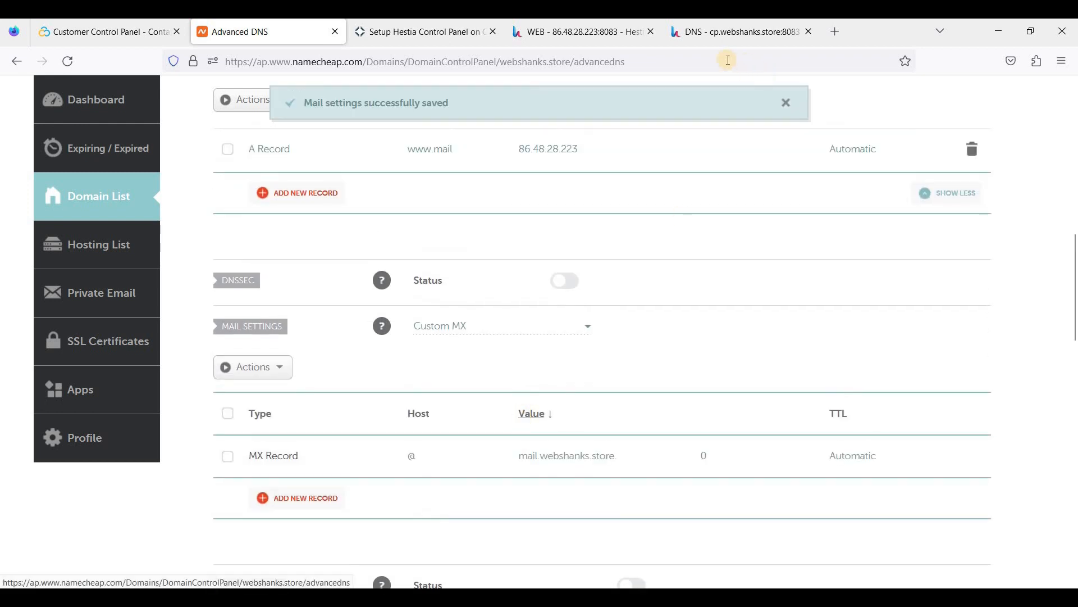
click(717, 32)
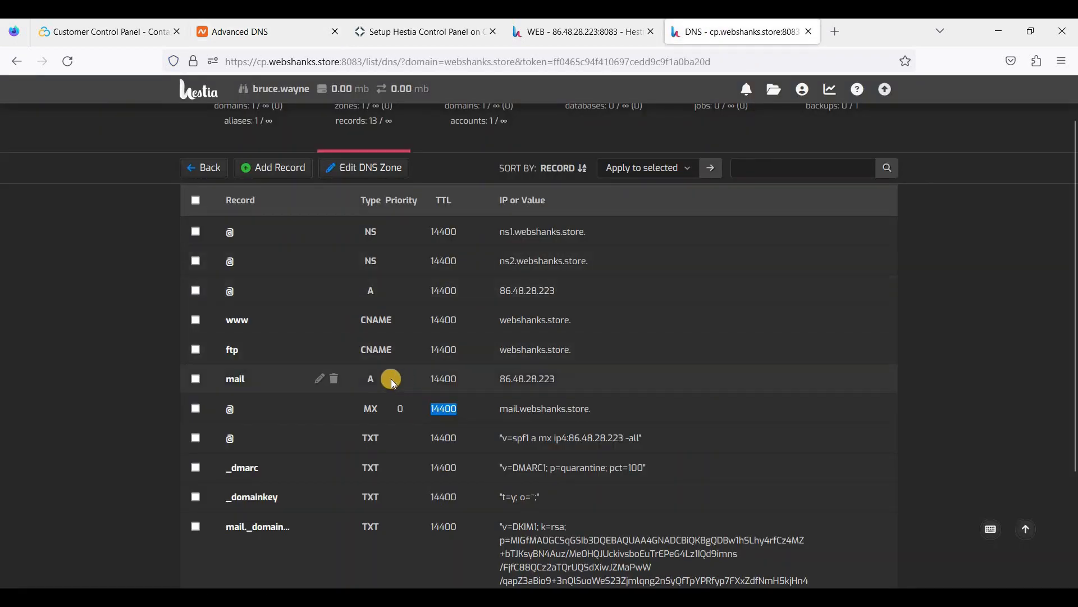
scroll(305, 365, down, 1)
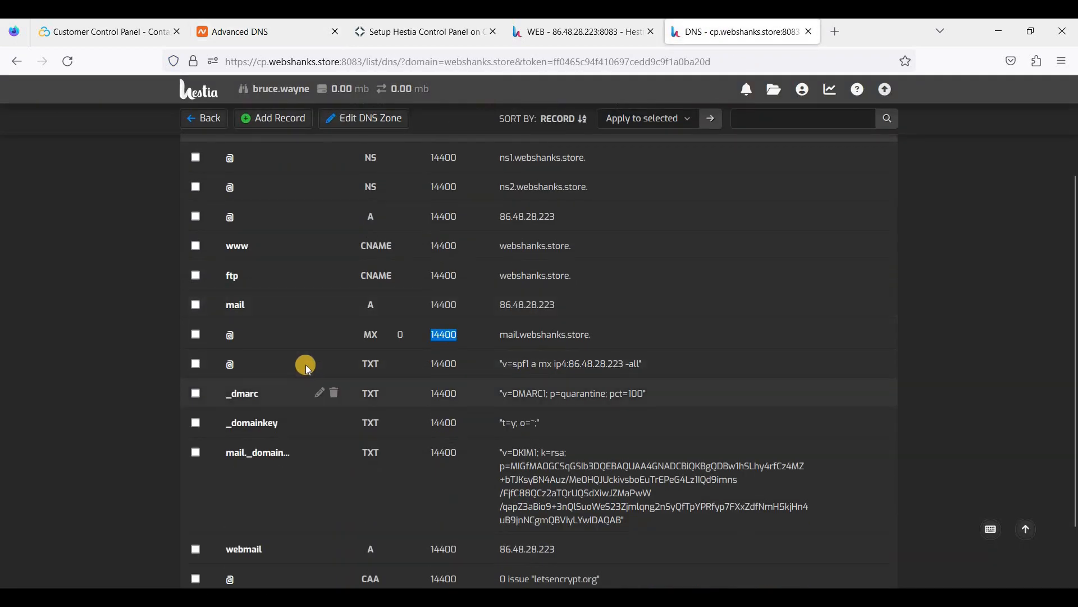
Create a new Namecheap TXT record with host _dmarc, copied from Hestia.
click(268, 39)
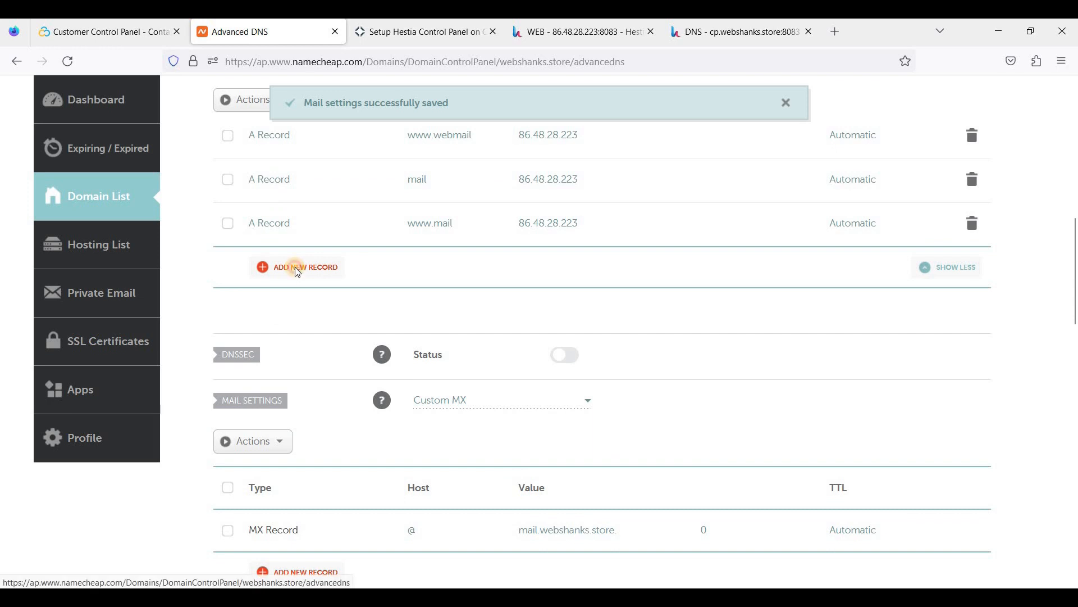
click(298, 267)
scroll(323, 371, down, 3)
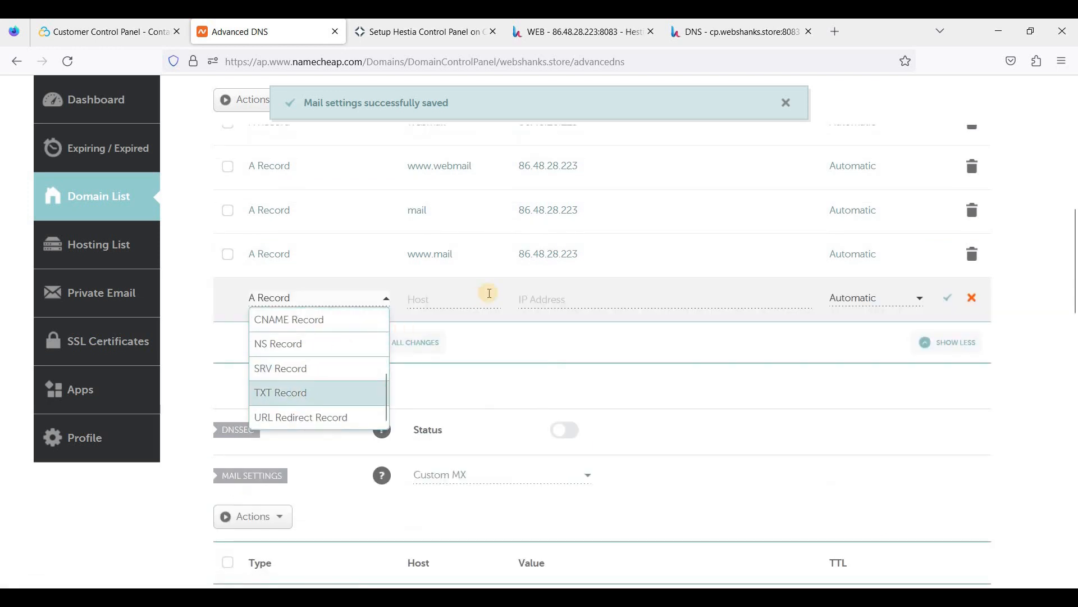
click(705, 38)
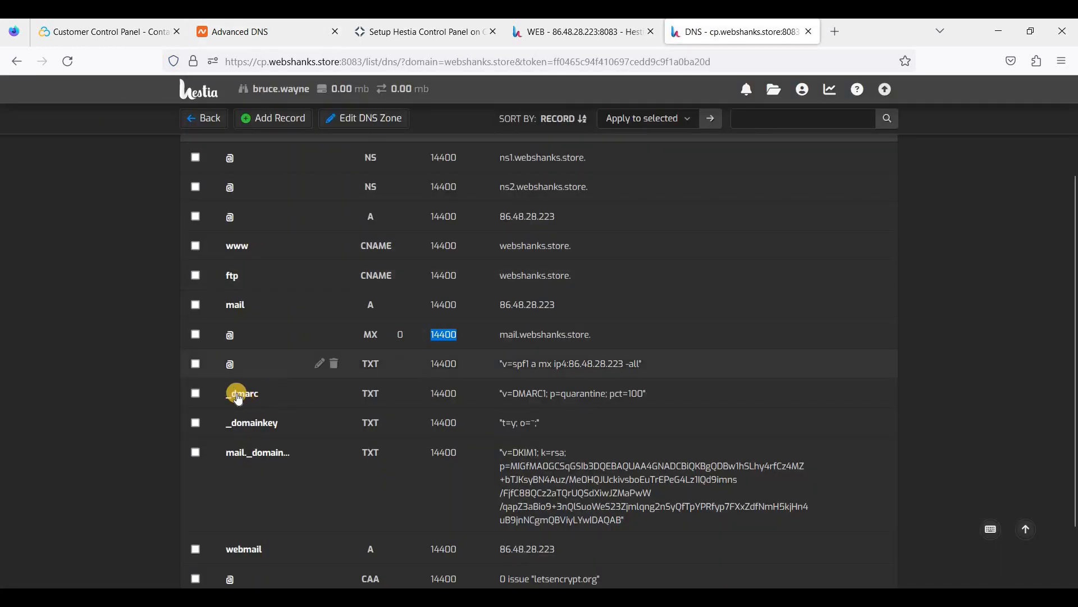
drag(227, 394, 259, 394)
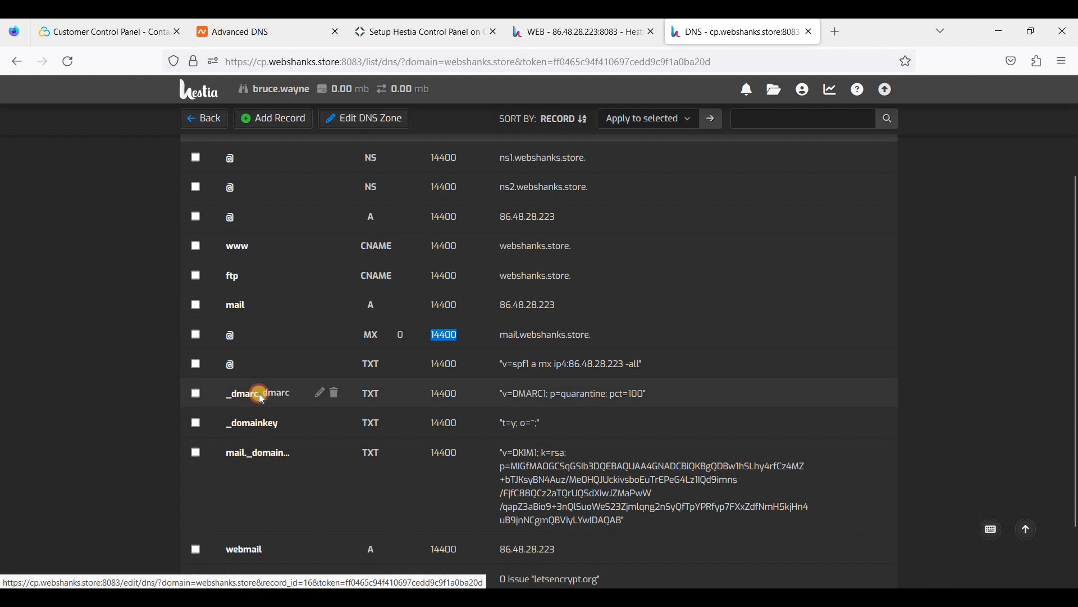
click(224, 390)
double_click(257, 392)
key(ctrl+c)
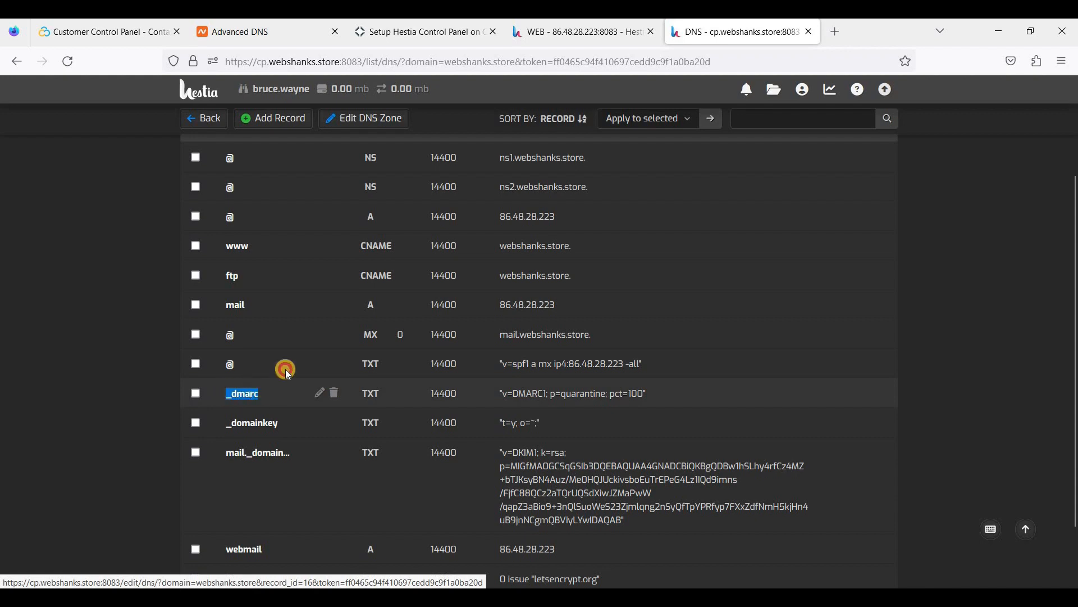
key(ctrl+Tab)
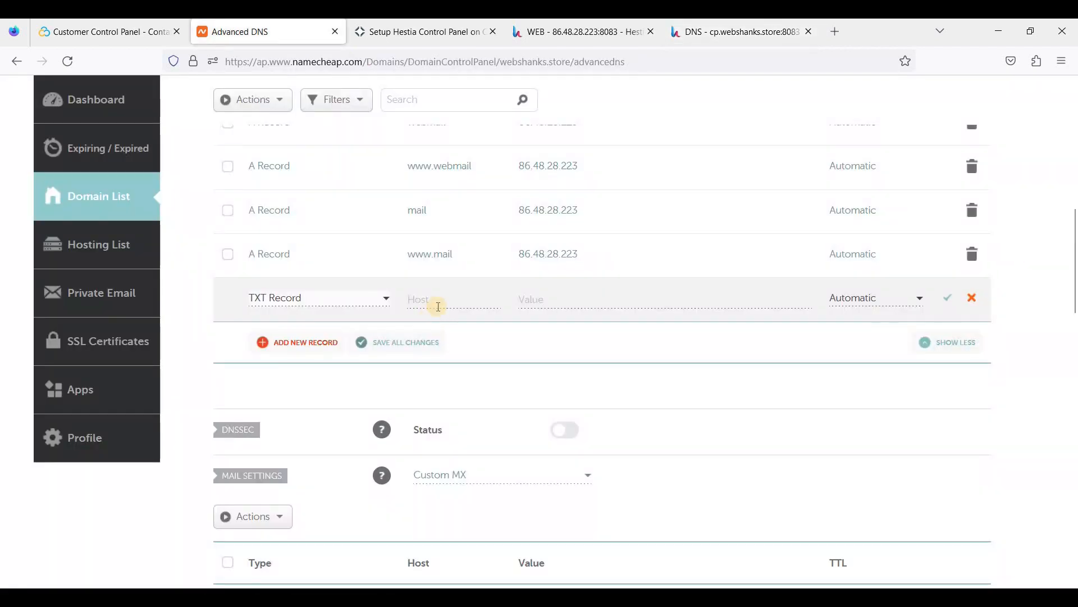
click(447, 298)
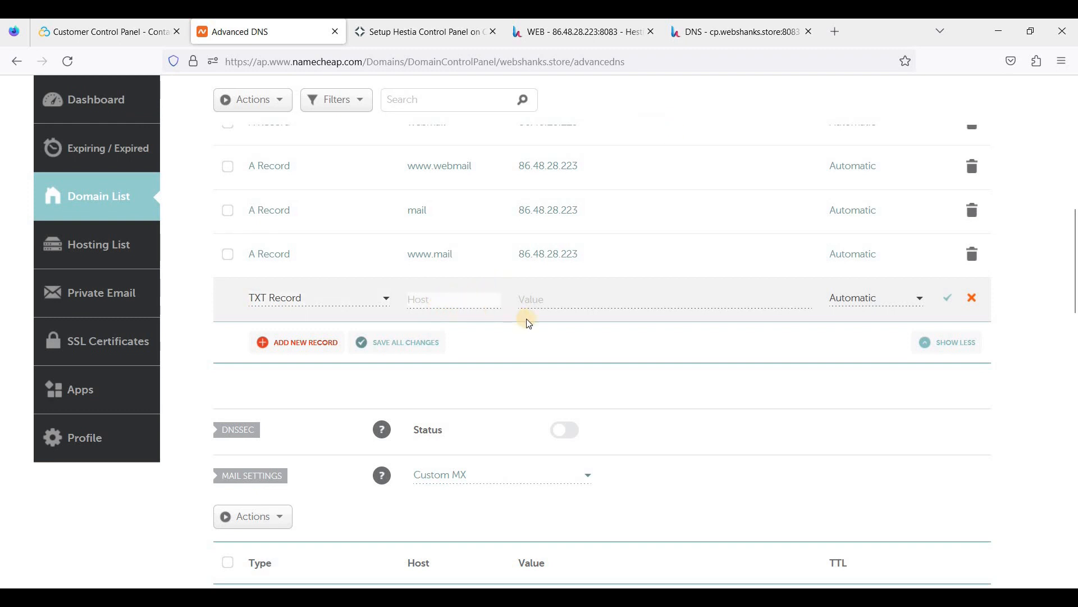
key(ctrl+v)
key(Tab)
Fill the _dmarc value with v=DMARC1; p=quarantine; pct=100 from Hestia.
key(ctrl+Tab)
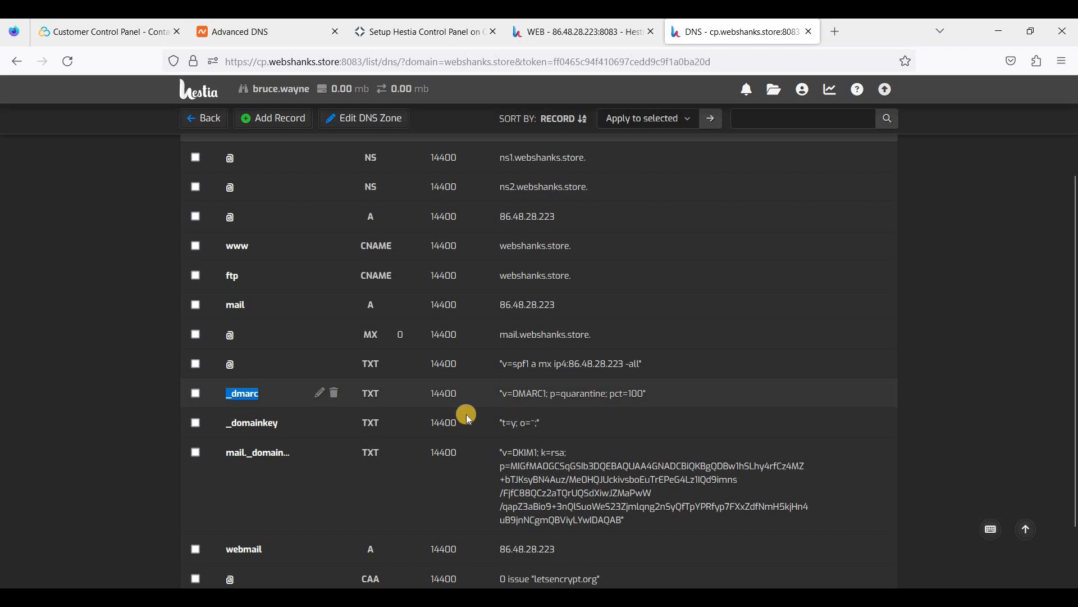
click(501, 389)
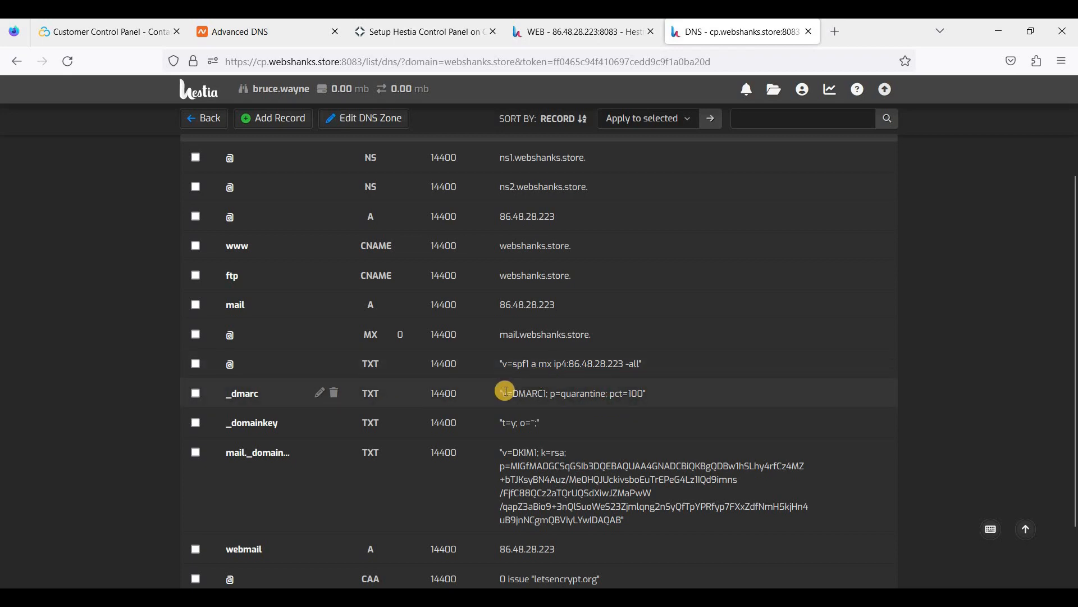
drag(504, 394, 640, 397)
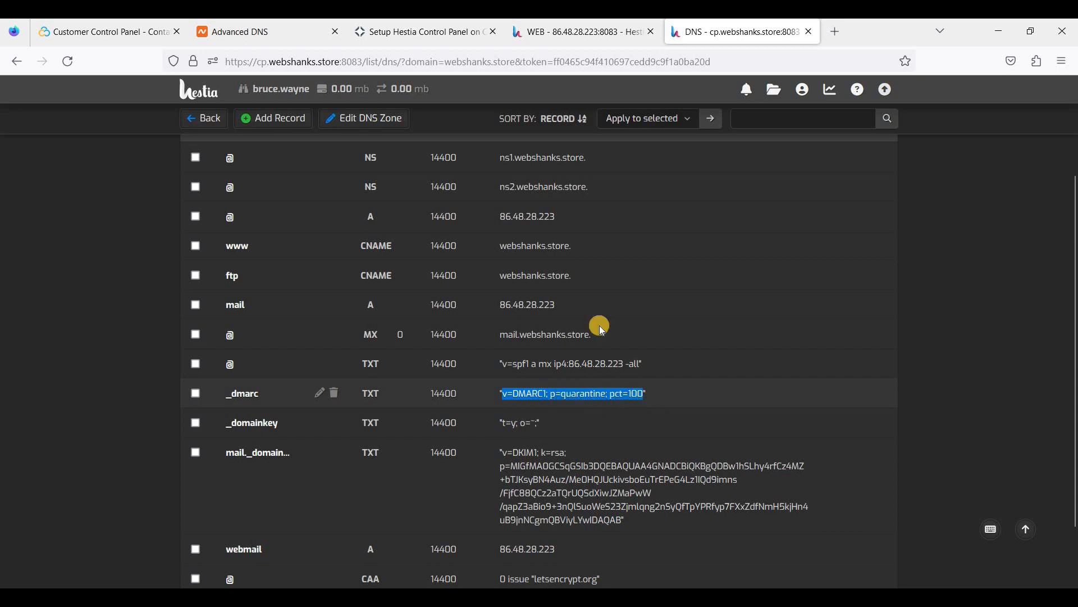
click(297, 41)
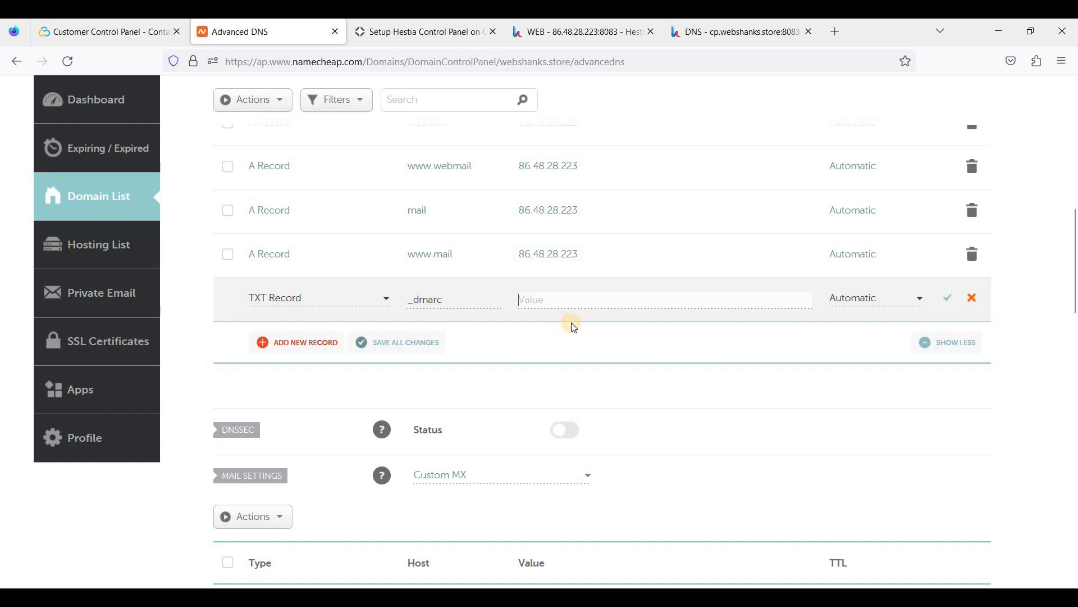
text(v=DMARC1; p=quarantine; pct=100)
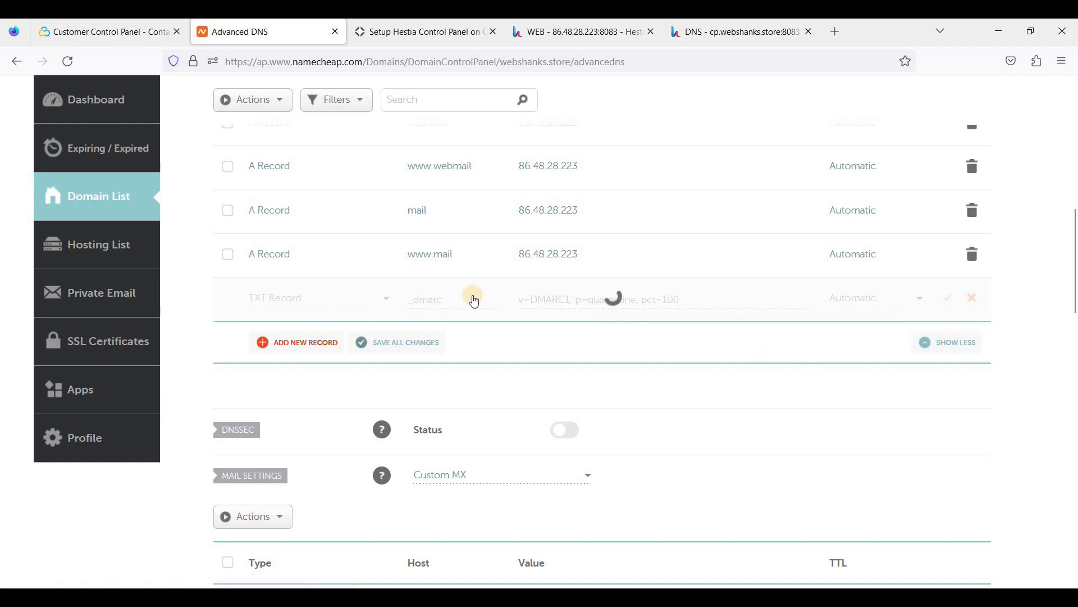
click(709, 41)
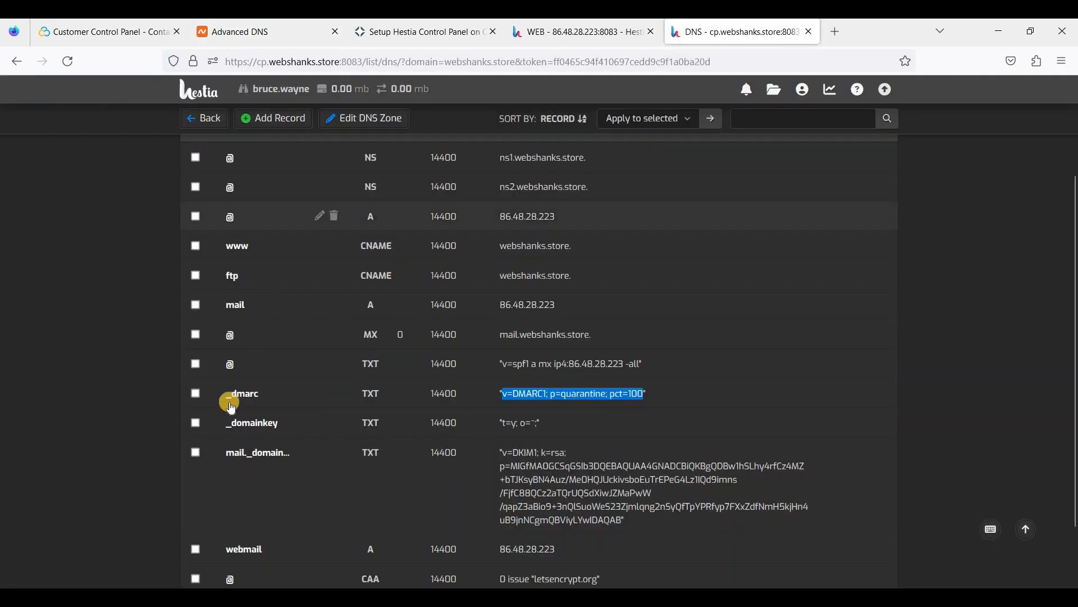
drag(226, 424, 281, 425)
key(ctrl+c)
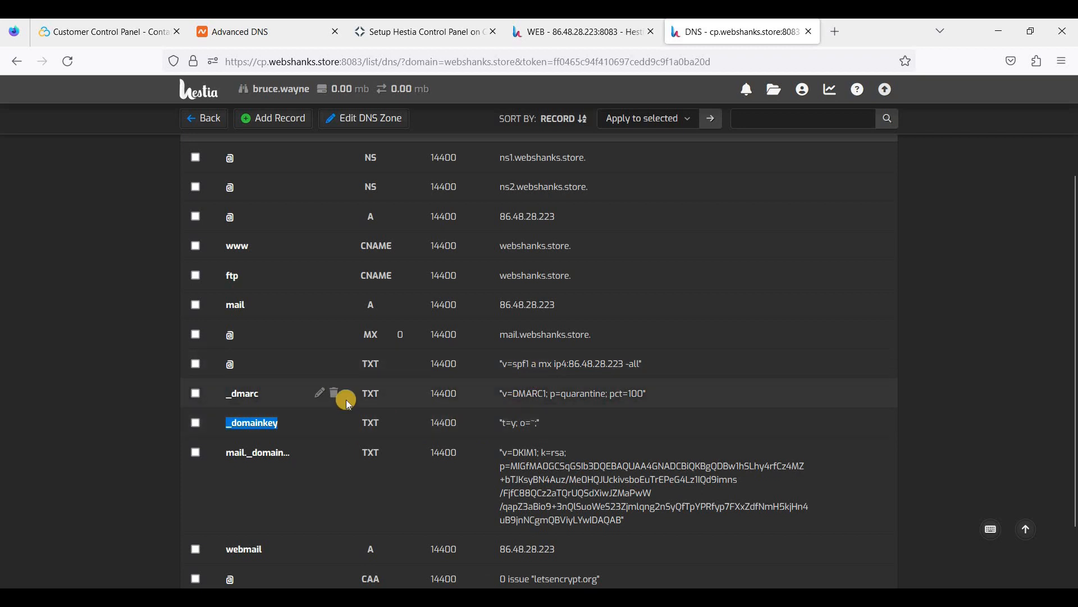
Save a _domainkey TXT record with value t=y; o=~; pasted from Hestia's zone.
click(272, 32)
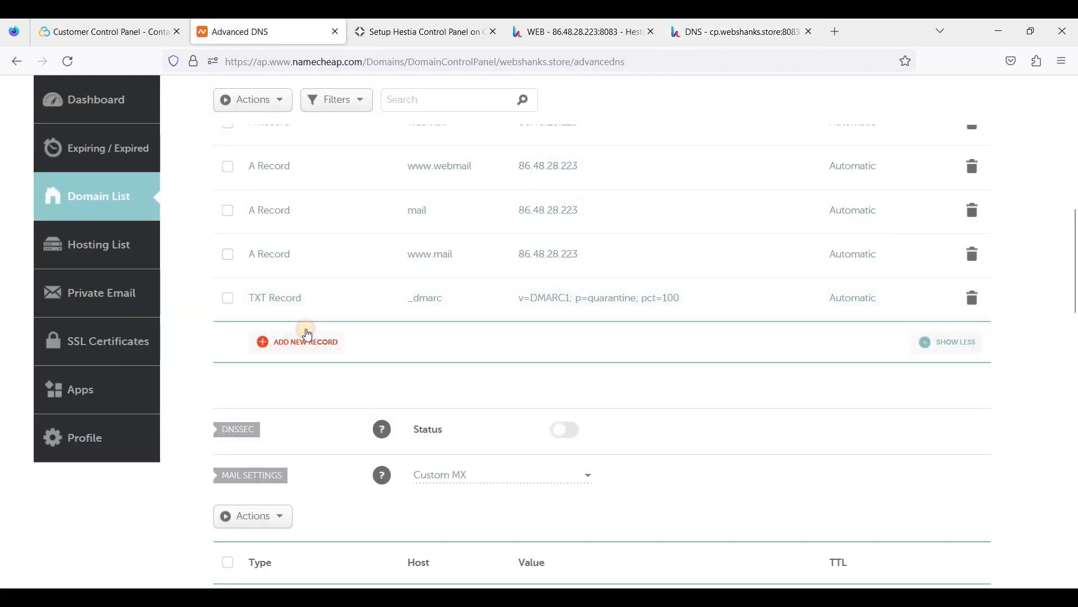
click(307, 335)
scroll(293, 388, down, 2)
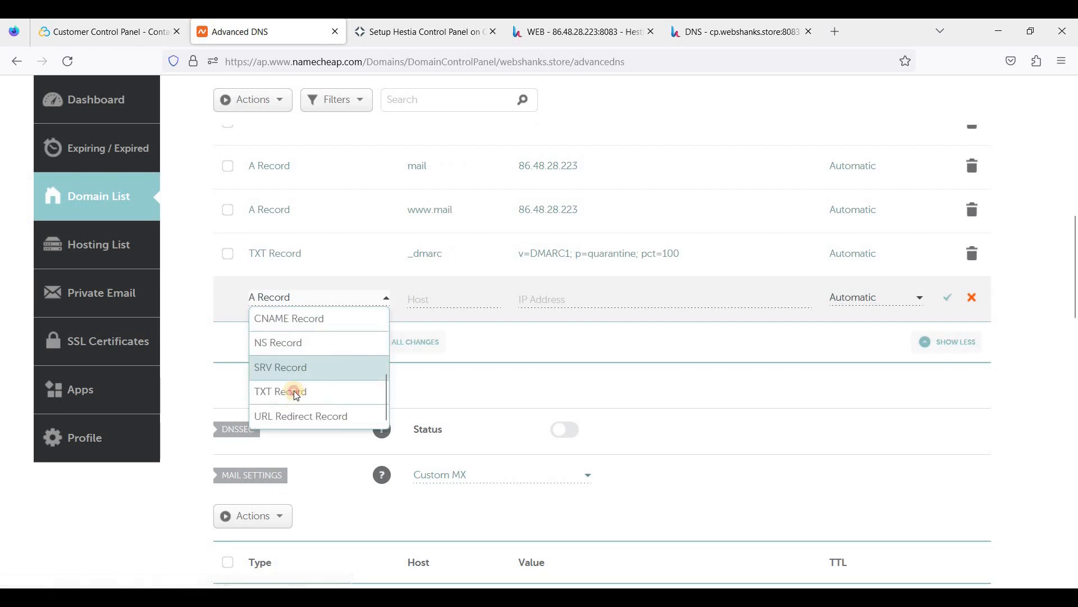
click(294, 388)
key(ctrl+v)
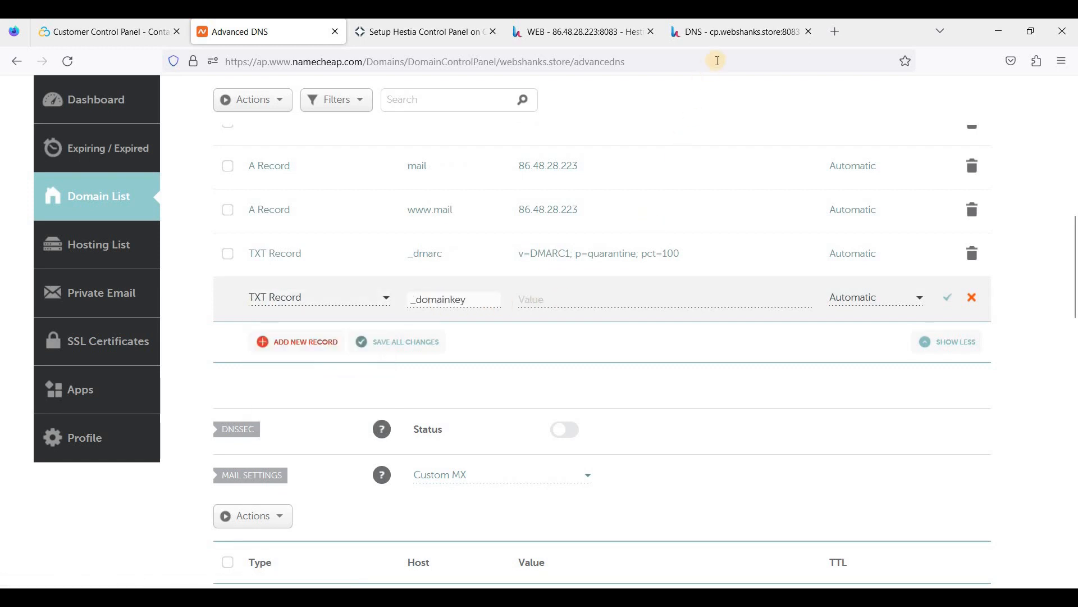
click(731, 32)
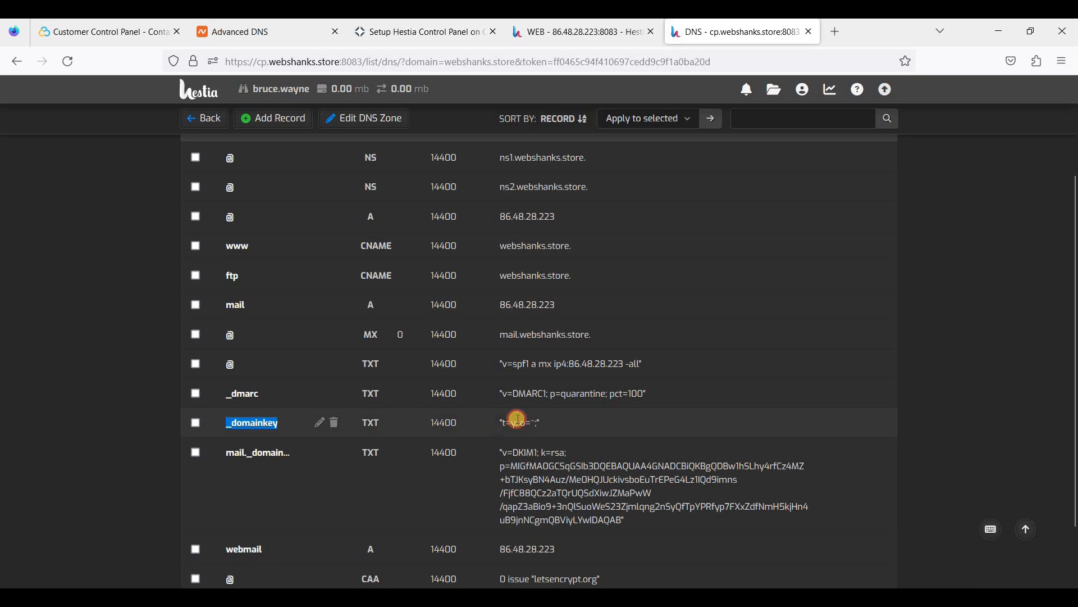
mouse_move(501, 422)
mouse_down()
mouse_move(517, 422)
mouse_move(506, 418)
mouse_up()
key(ctrl+c)
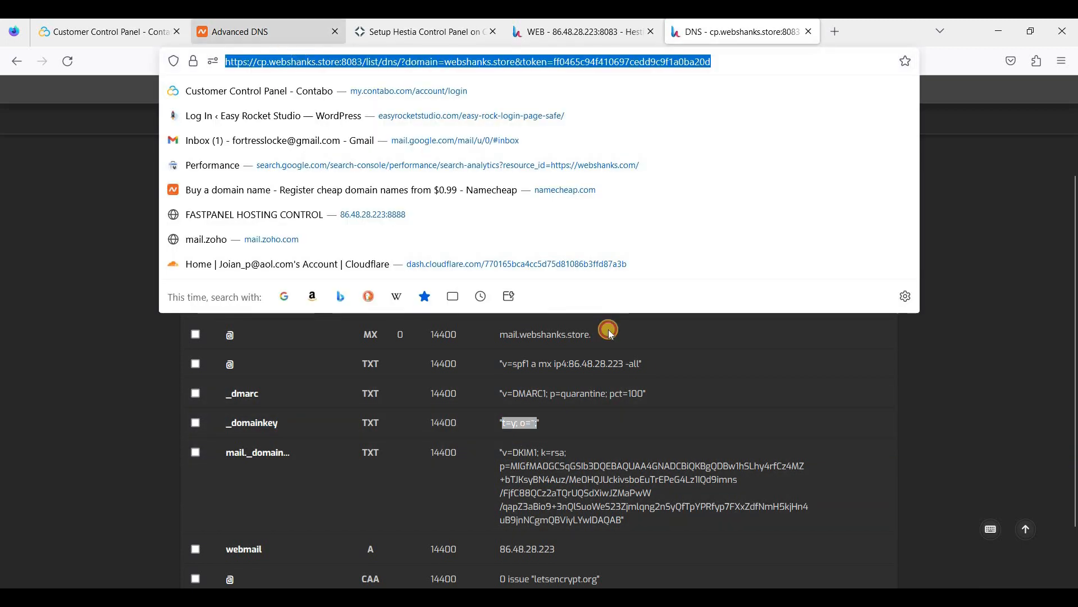
click(283, 43)
click(571, 293)
key(ctrl+v)
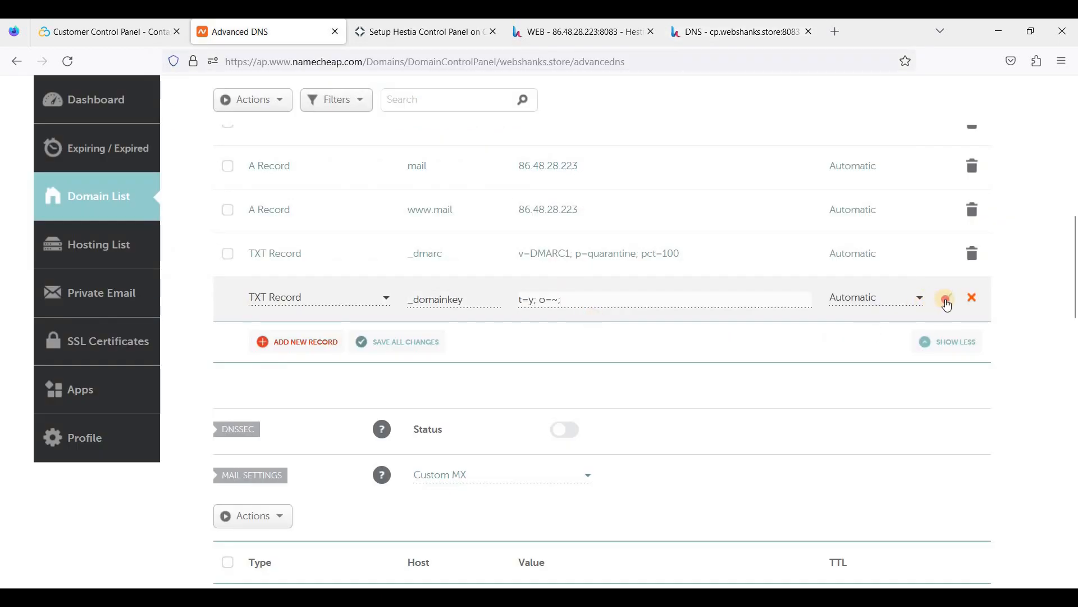
click(947, 299)
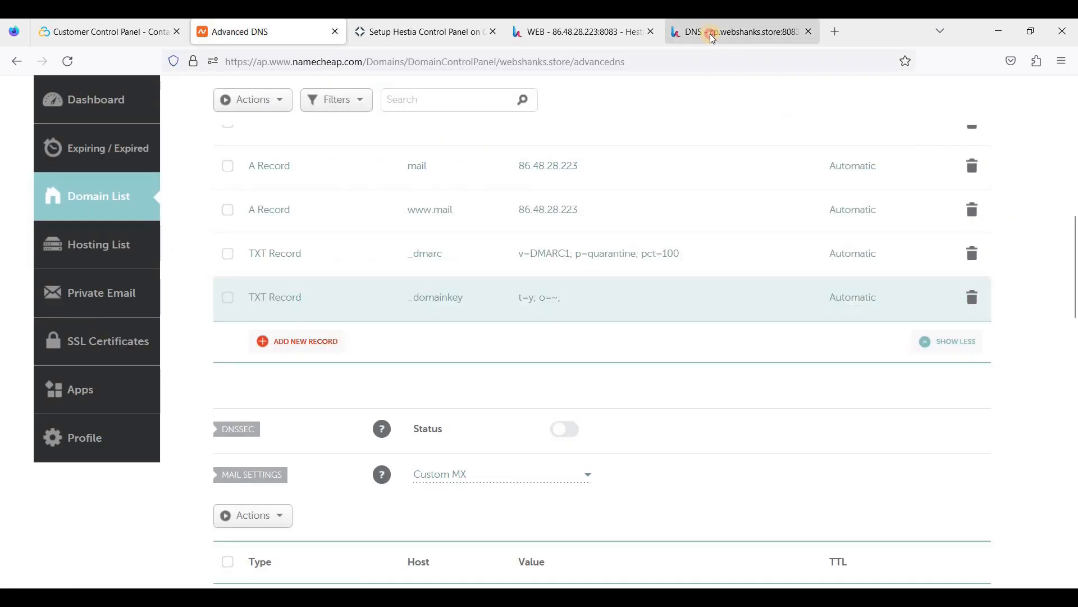
click(712, 35)
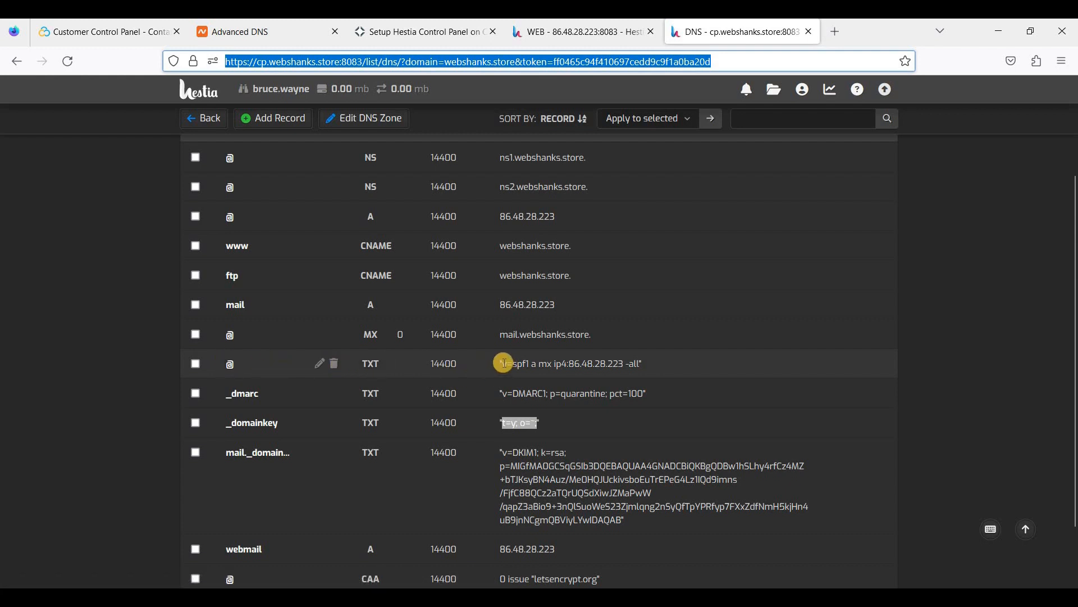
Start a new Namecheap TXT record with host @ for the SPF policy.
drag(504, 362, 633, 364)
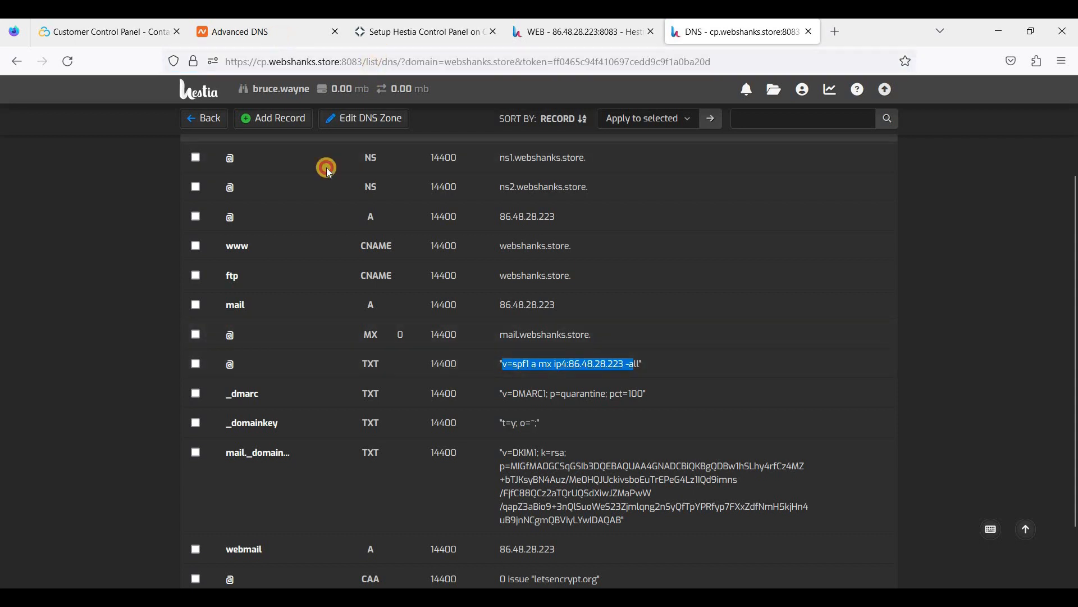
click(297, 32)
click(305, 342)
scroll(325, 382, down, 1)
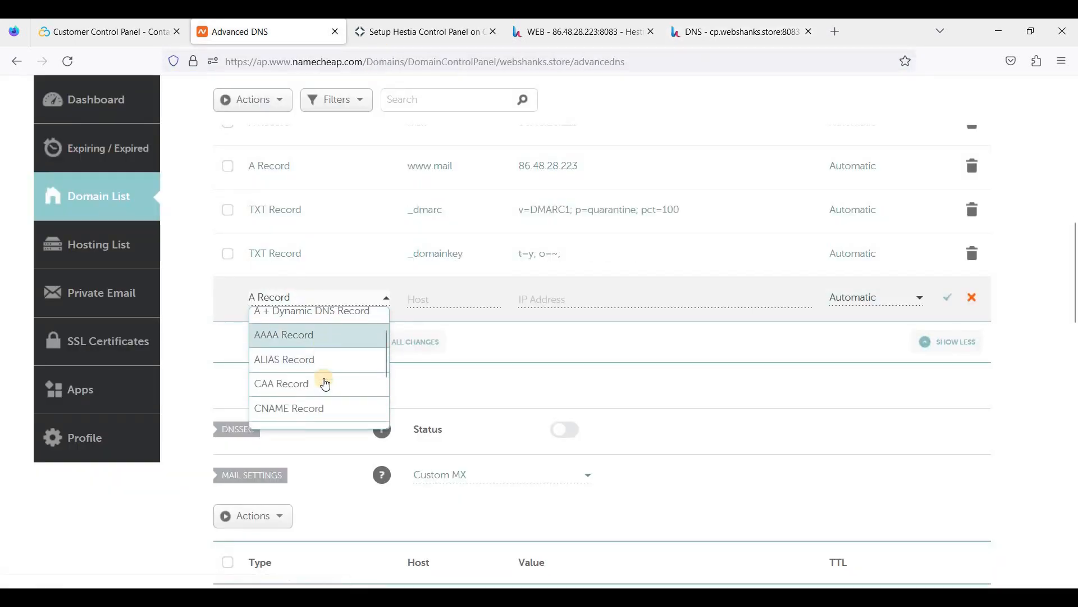
scroll(325, 384, down, 2)
click(303, 390)
click(450, 299)
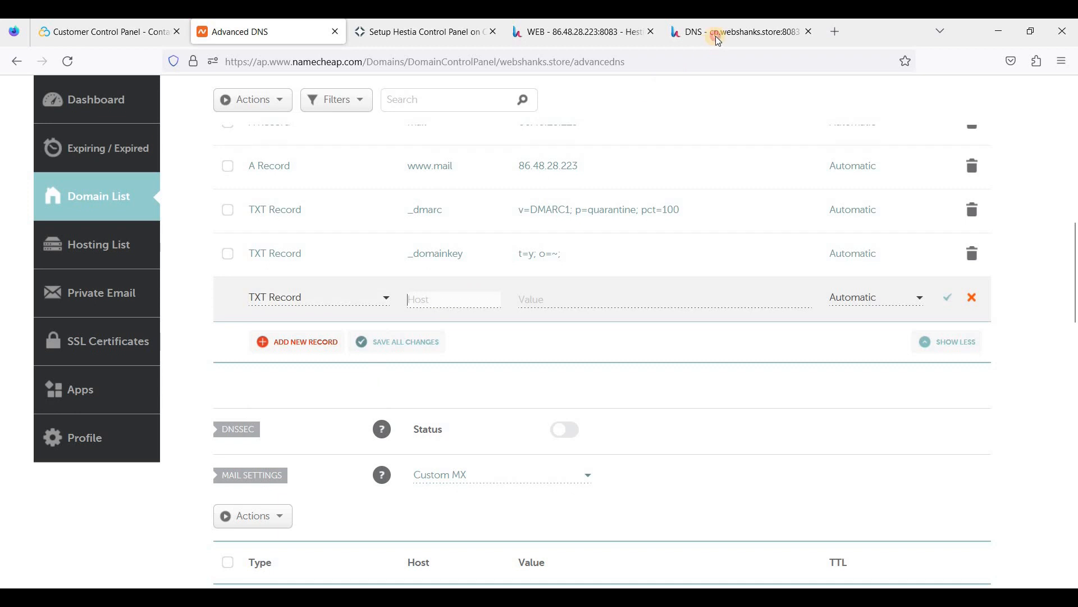
Fill in the SPF value v=spf1 a mx ip4:86.48.28.223 -all and save it.
click(719, 40)
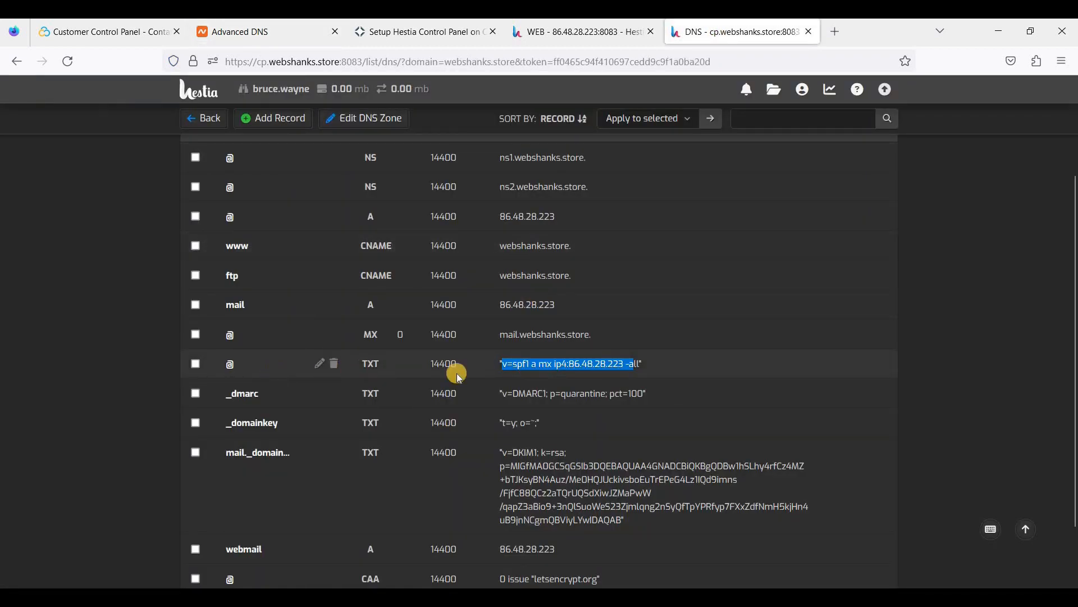
drag(509, 359, 505, 363)
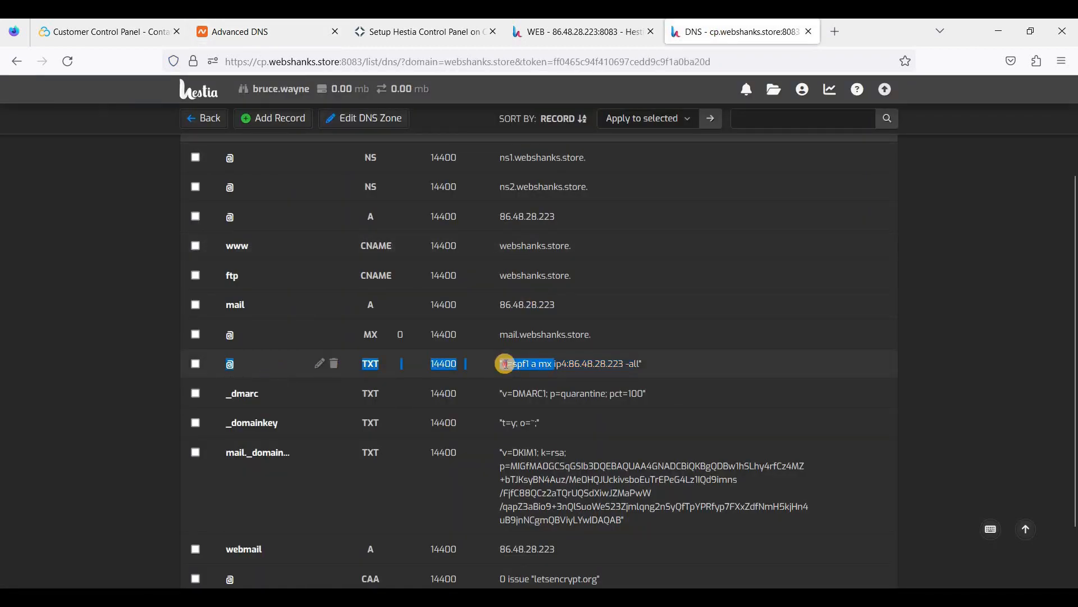
click(513, 364)
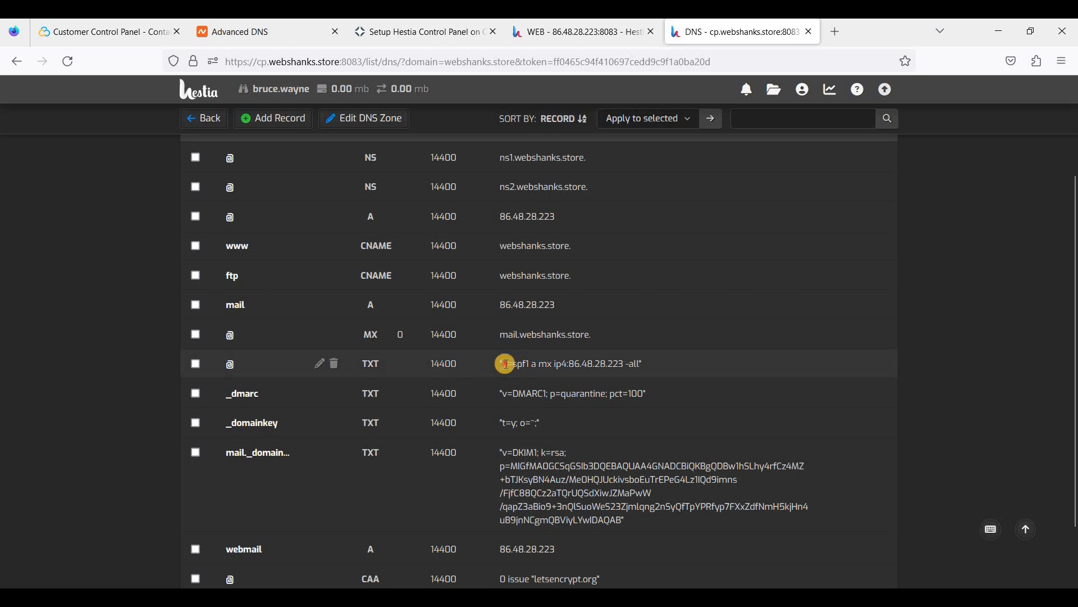
drag(500, 365, 636, 363)
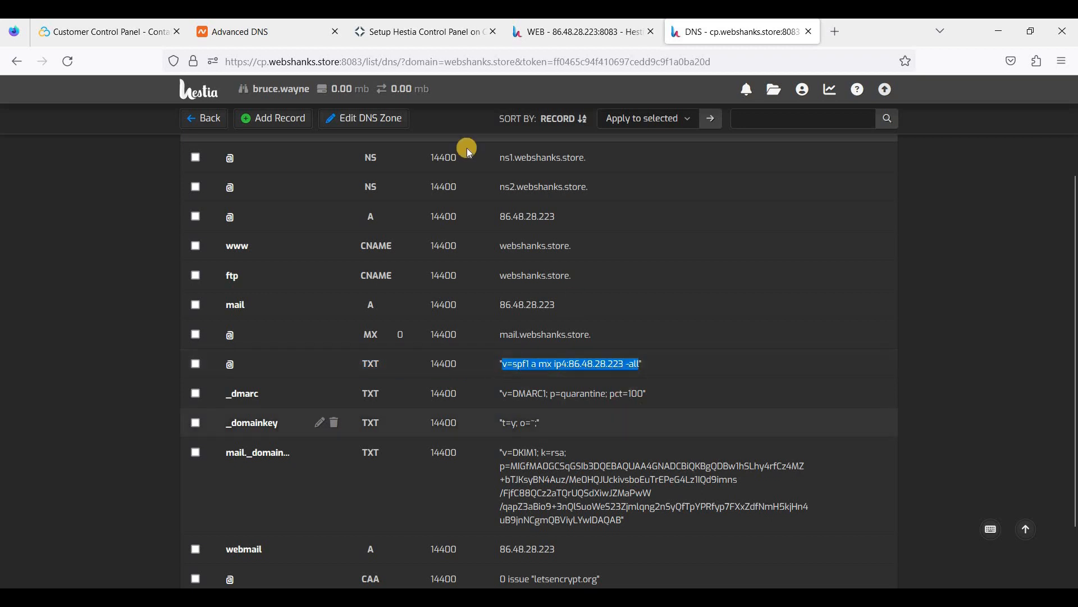
click(259, 31)
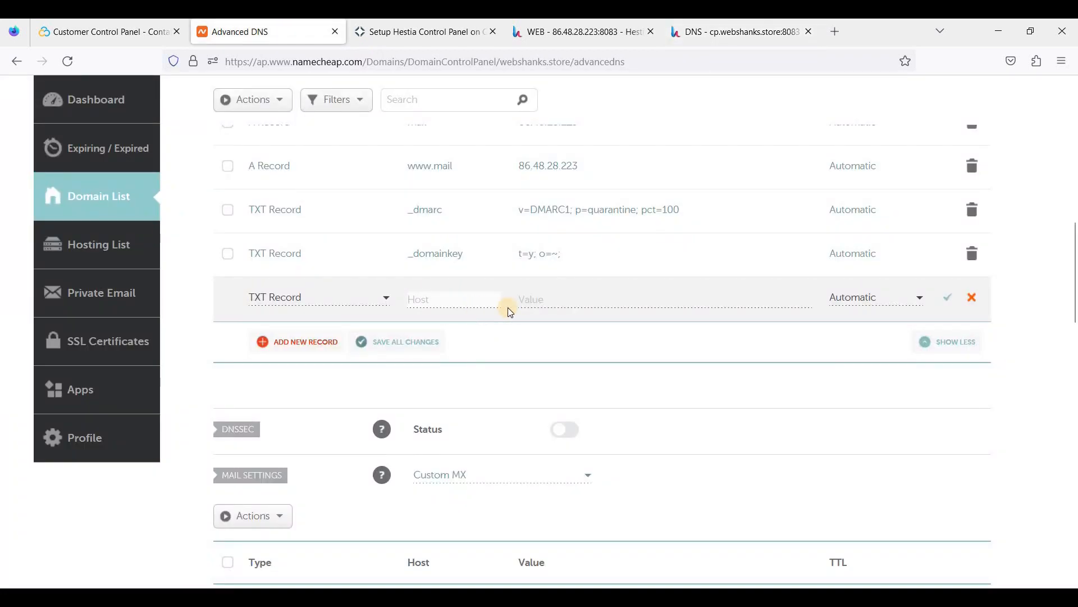
click(541, 302)
text(v=spf1 a mx ip4:86.48.28.223 -all)
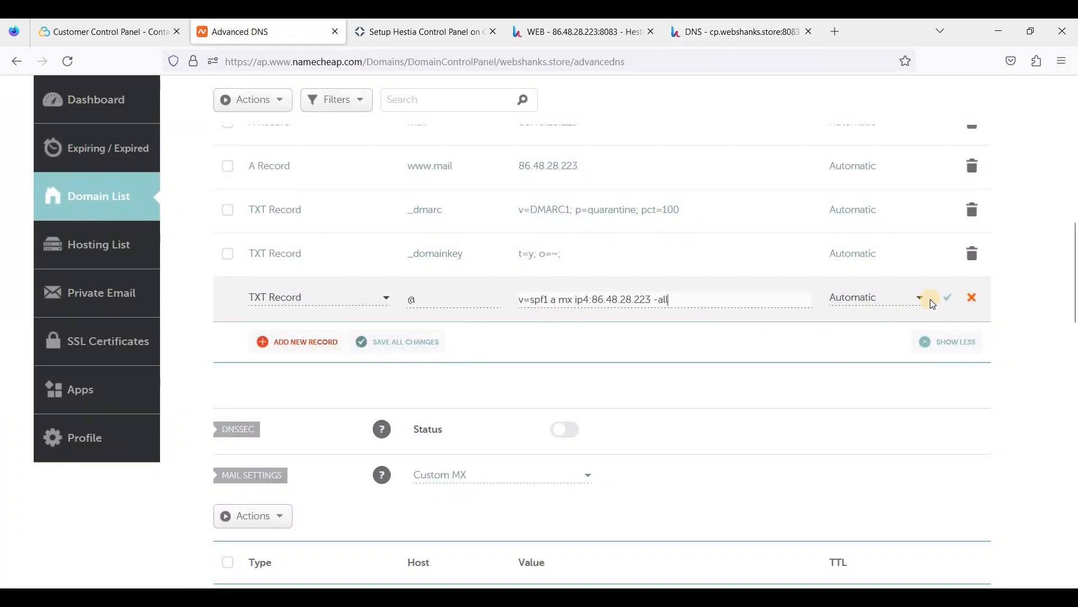
click(946, 298)
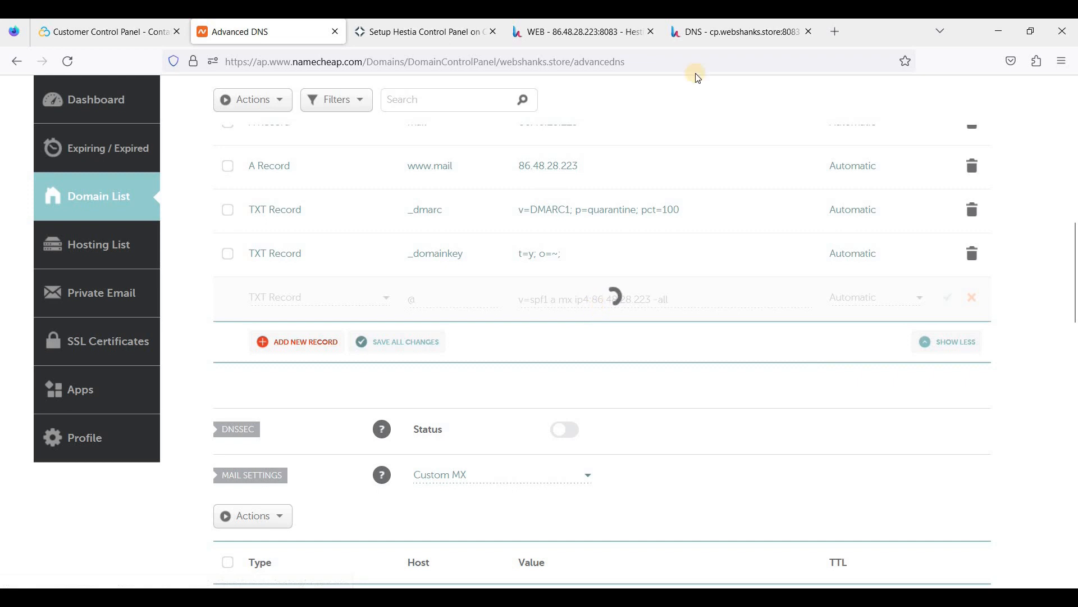
click(714, 42)
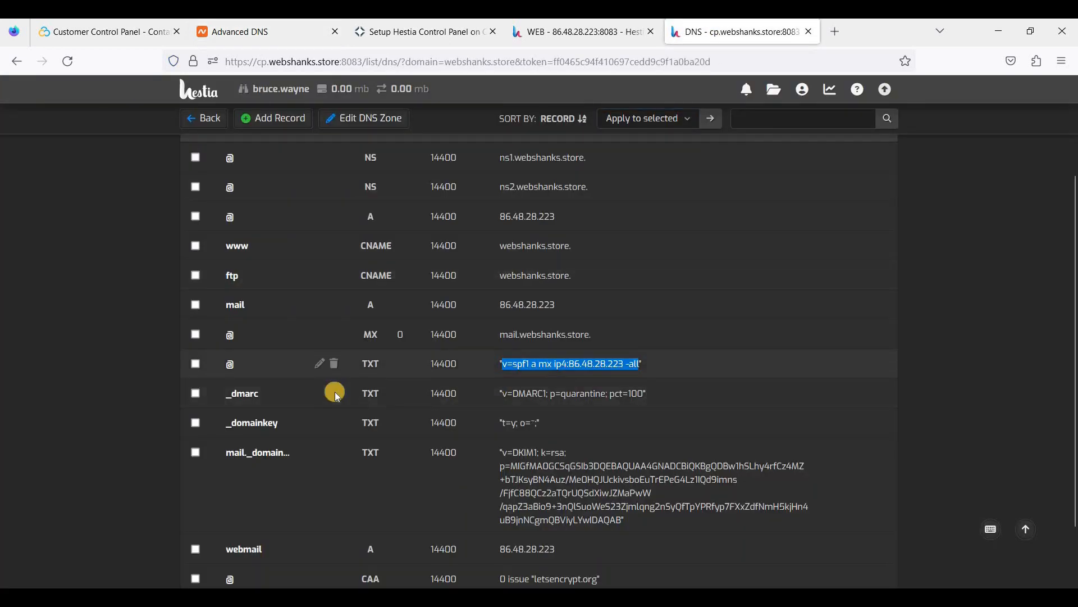
Create a new Namecheap TXT record with host mail._domainkey, copied from Hestia.
scroll(261, 388, down, 2)
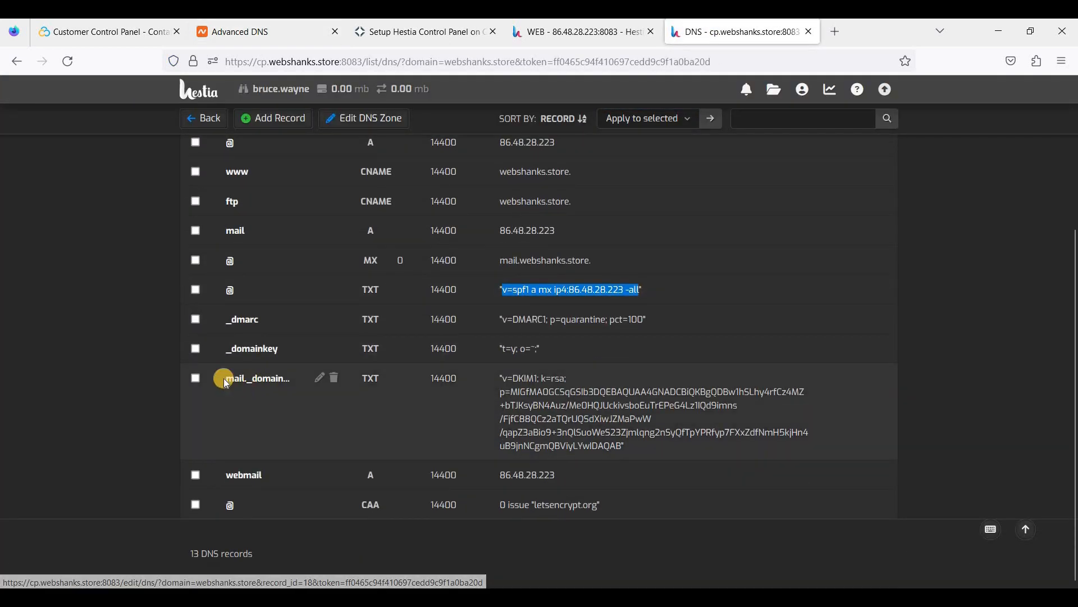
double_click(278, 379)
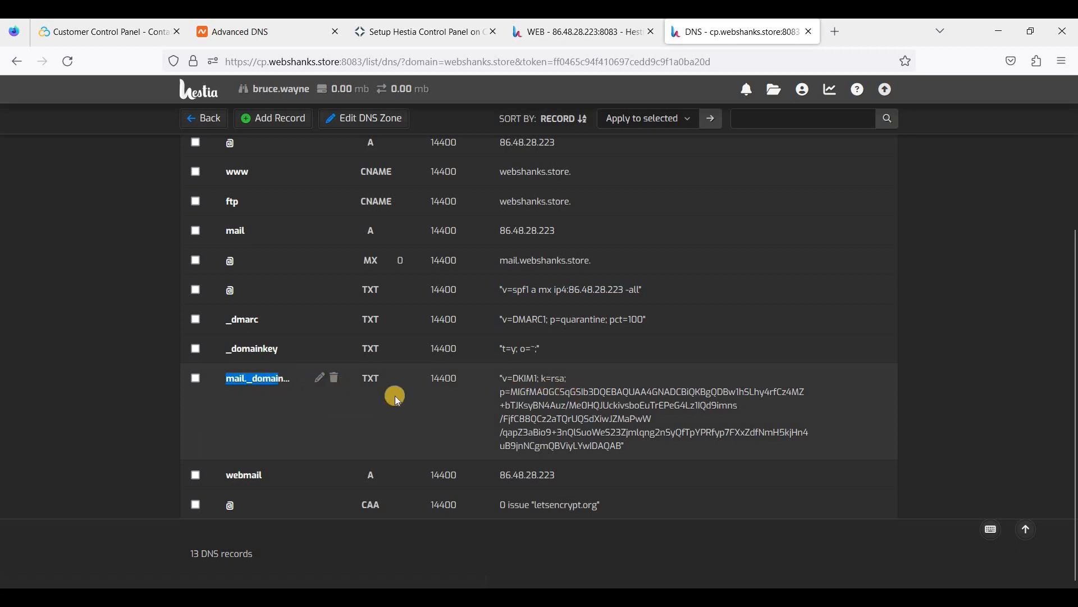
click(318, 381)
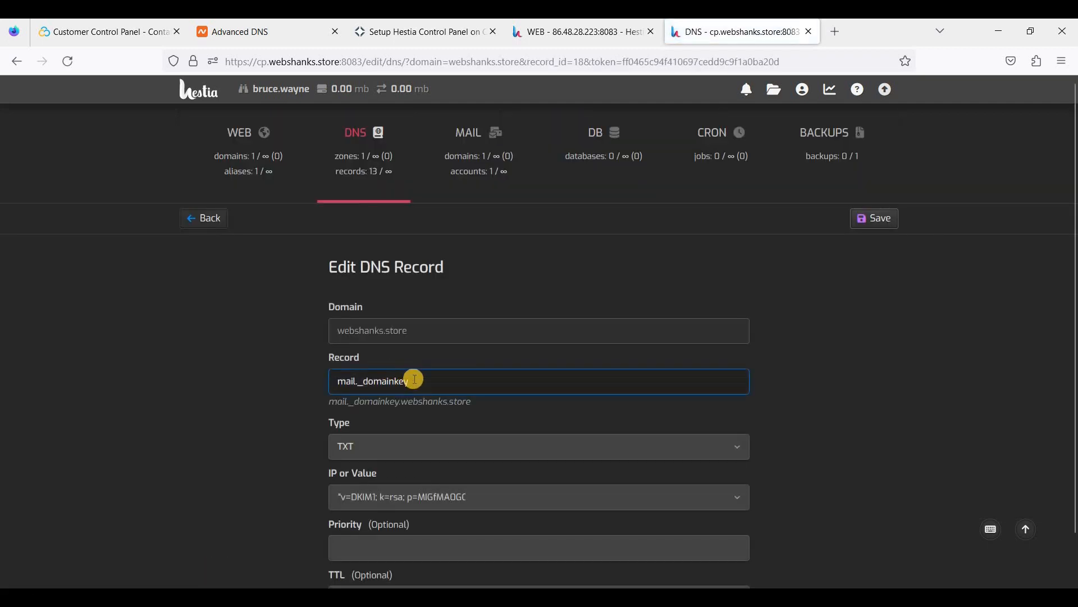
triple_click(329, 383)
key(ctrl+c)
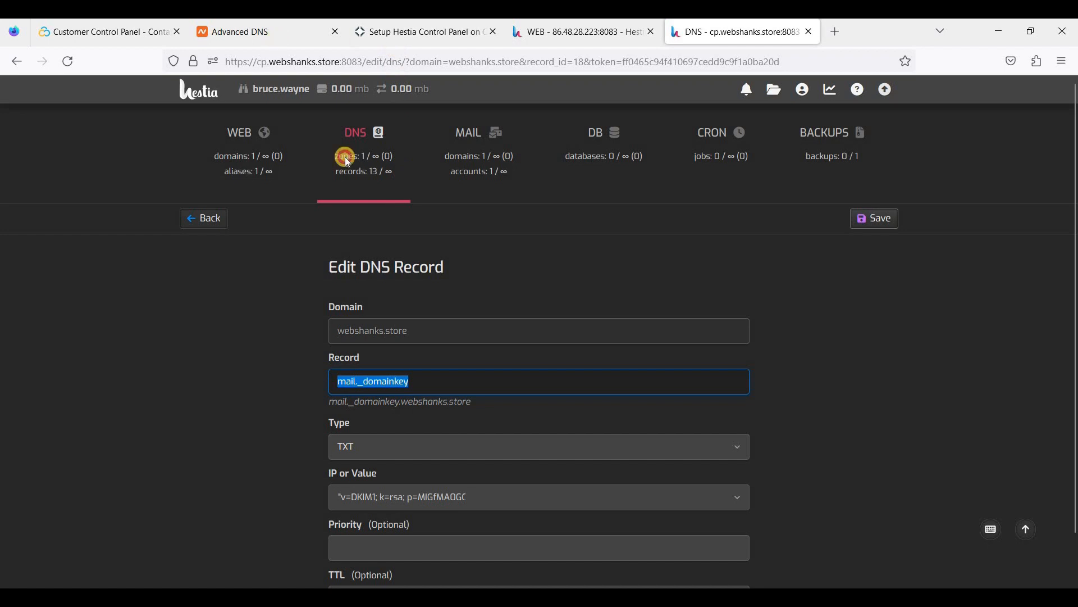
click(264, 32)
click(302, 344)
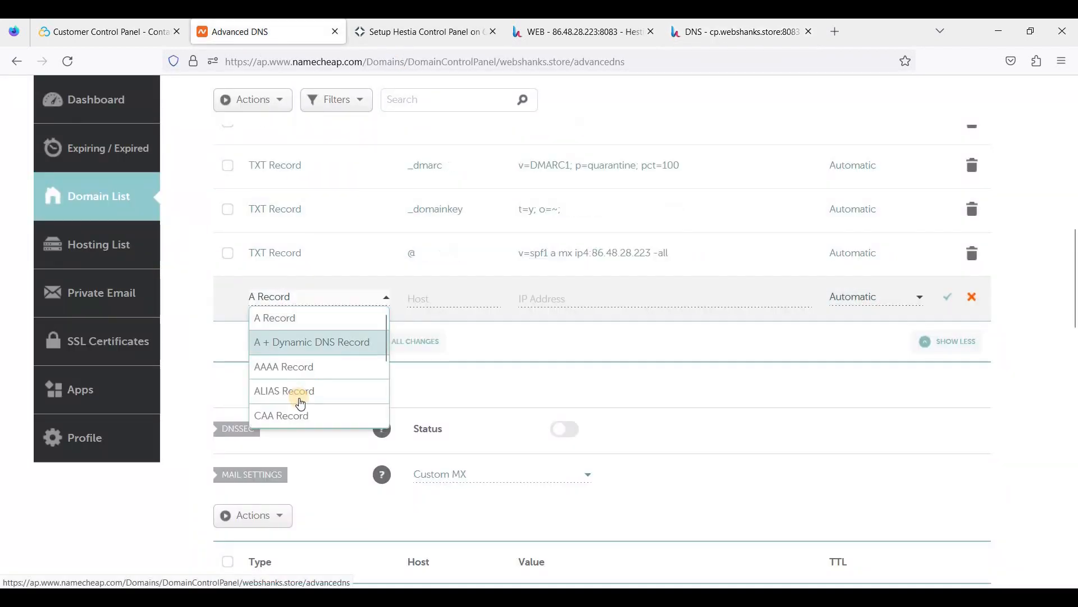
scroll(300, 404, down, 3)
click(303, 390)
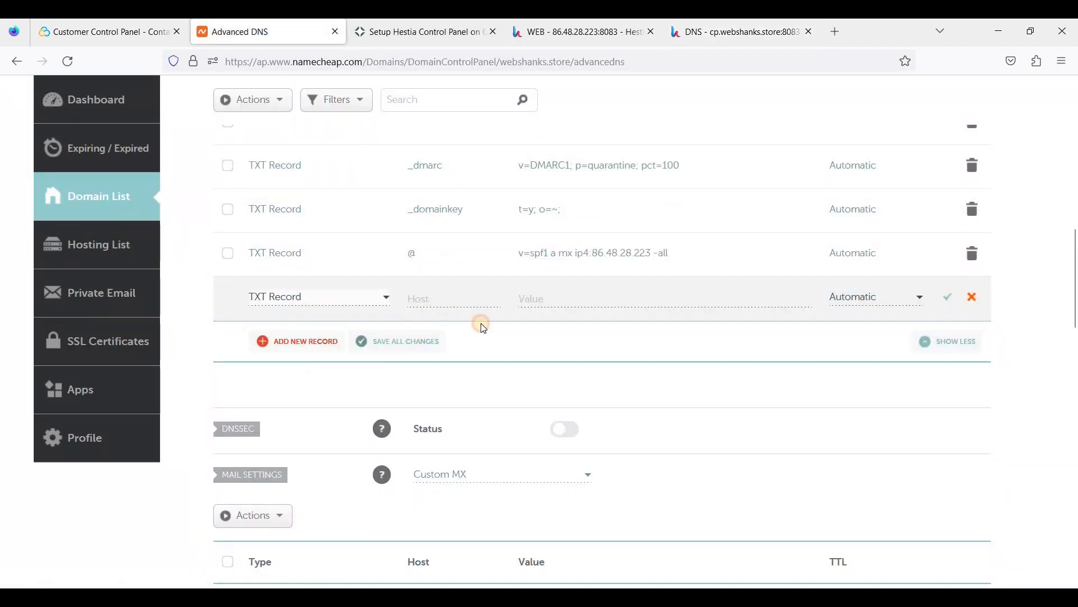
key(ctrl+v)
Paste Hestia's DKIM public key as the mail._domainkey value and save the record.
click(736, 31)
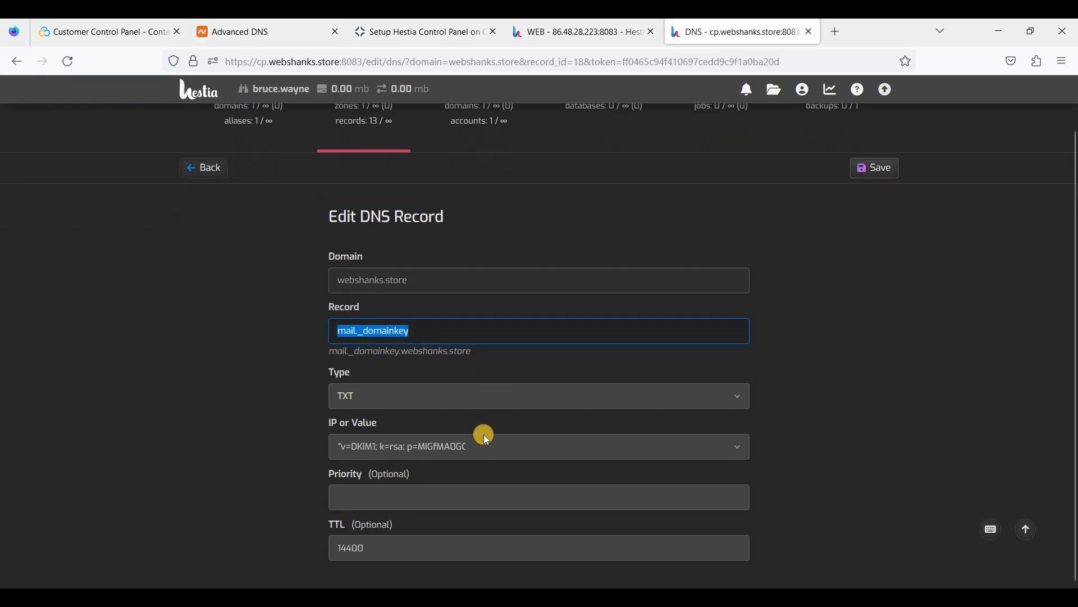
click(204, 168)
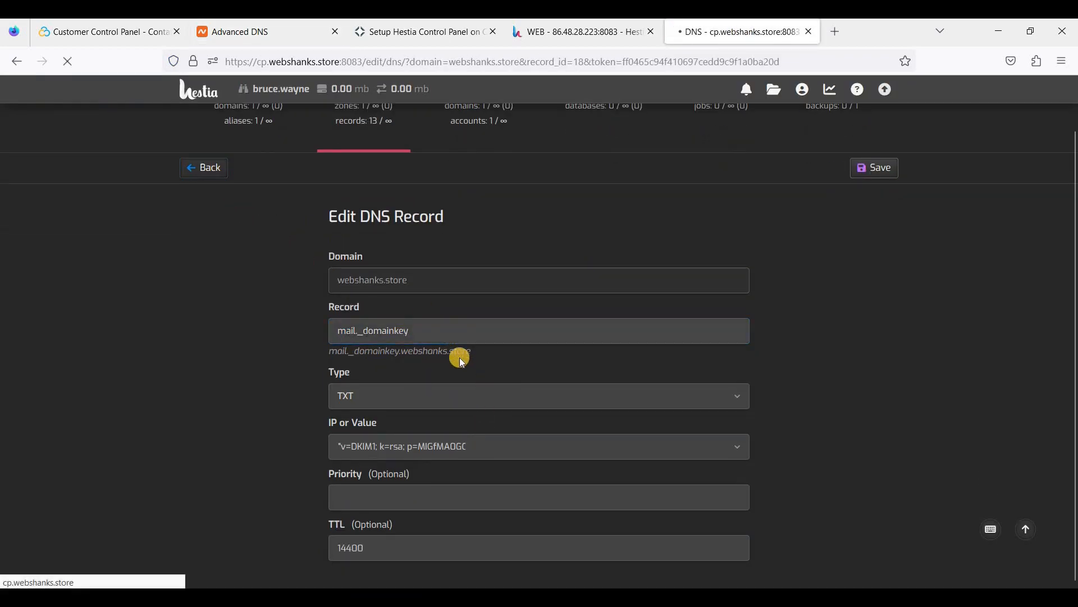
drag(504, 427, 621, 494)
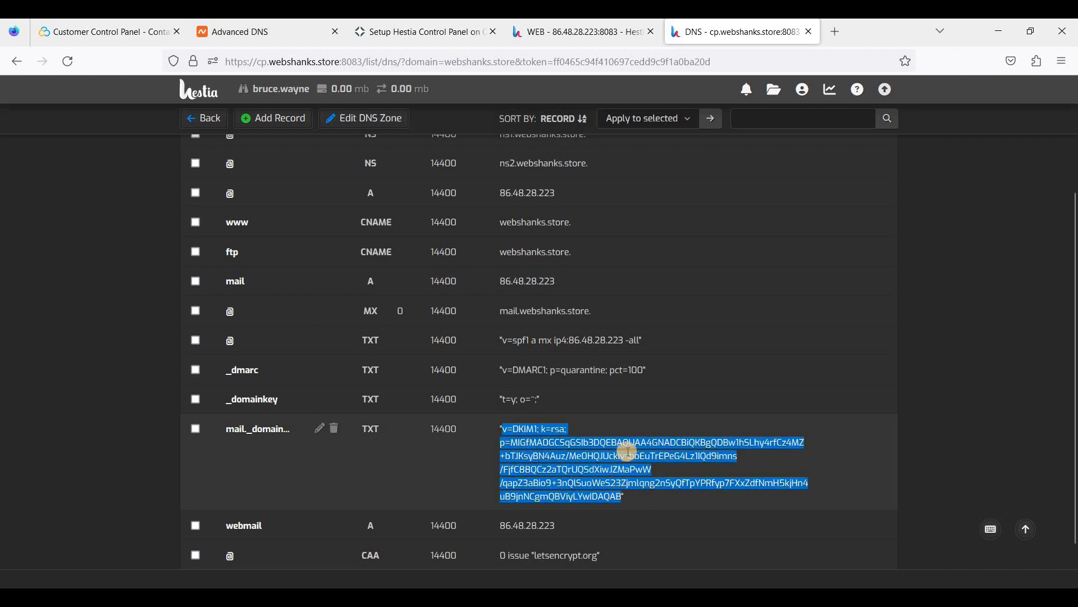
click(268, 32)
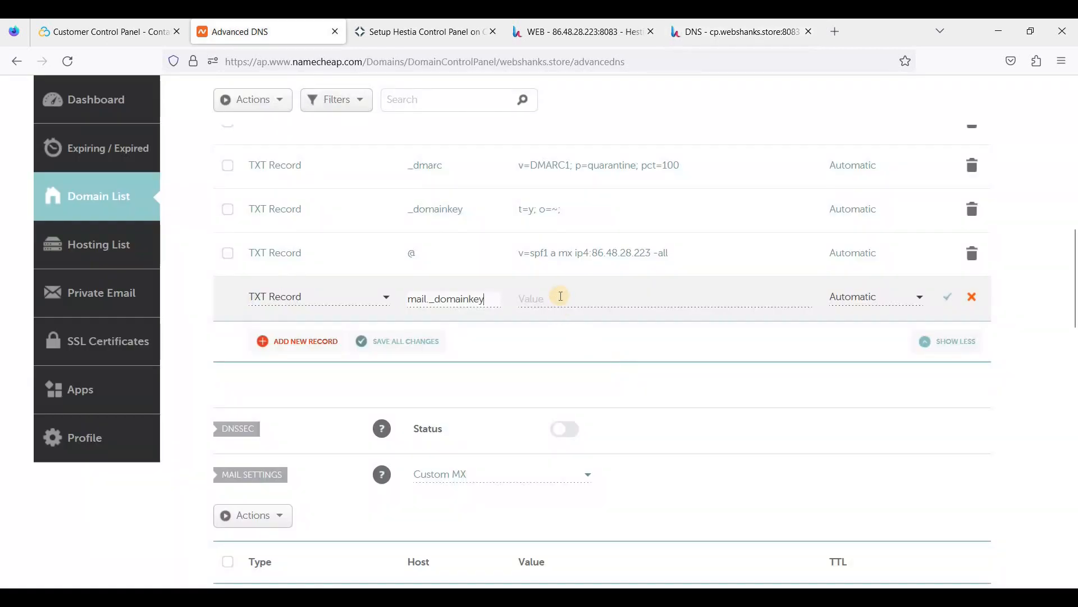
click(560, 294)
key(ctrl+v)
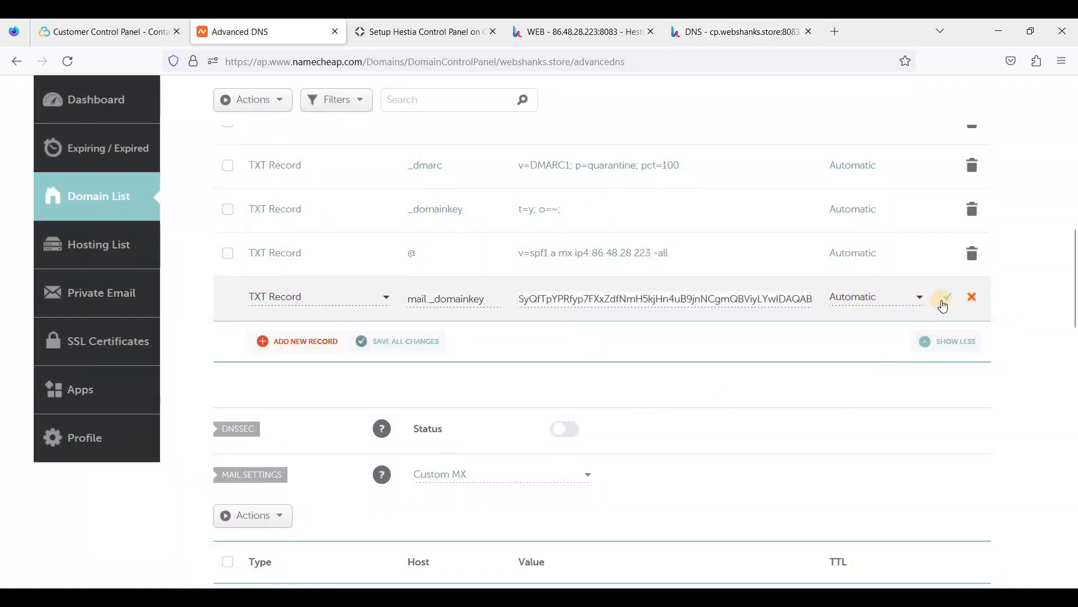
click(947, 297)
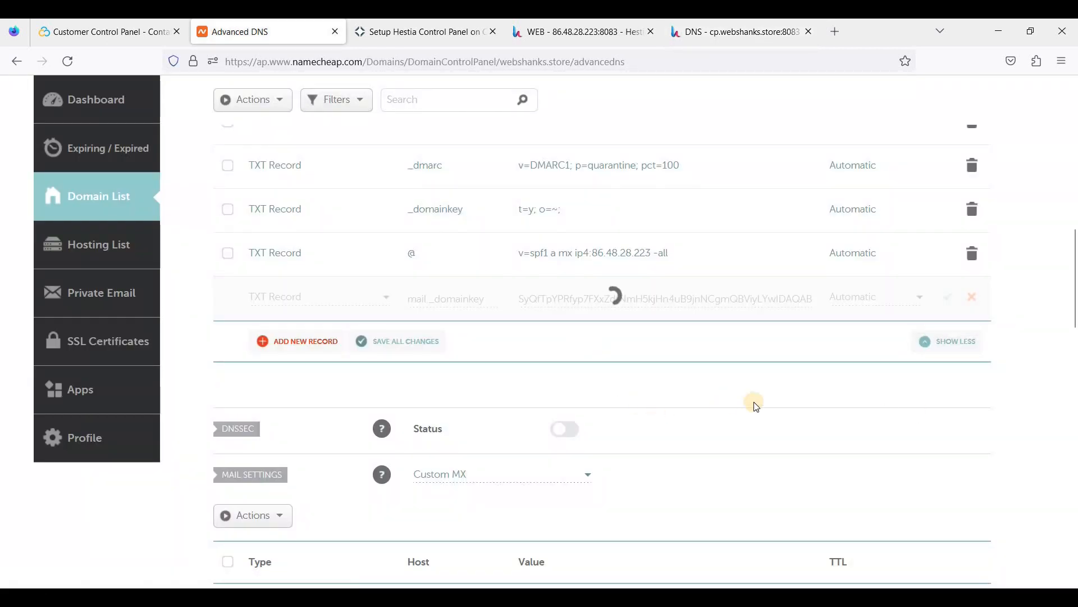
scroll(611, 293, up, 3)
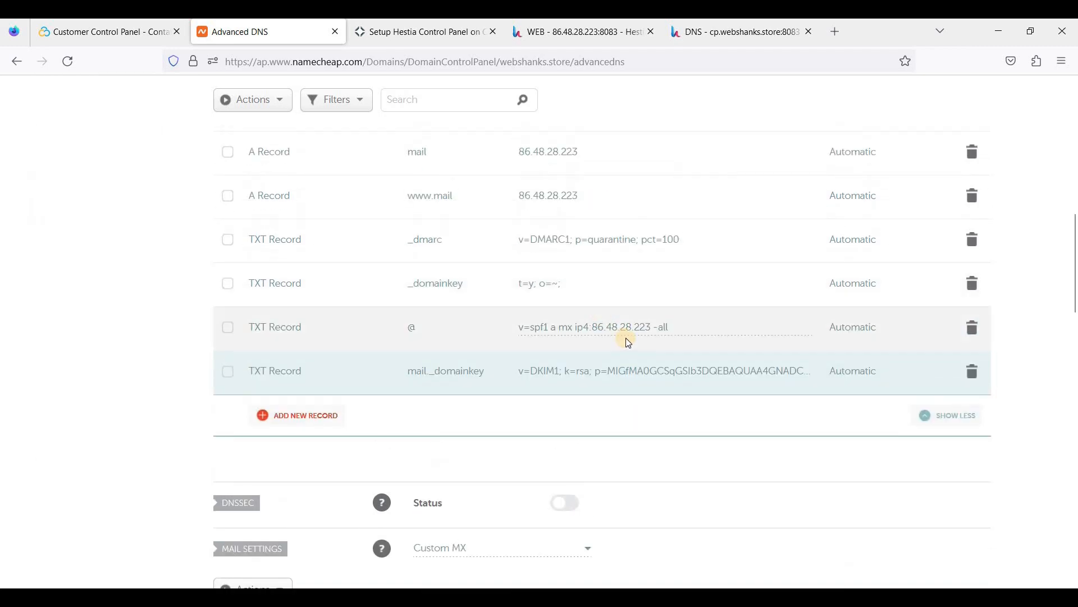
scroll(590, 358, up, 4)
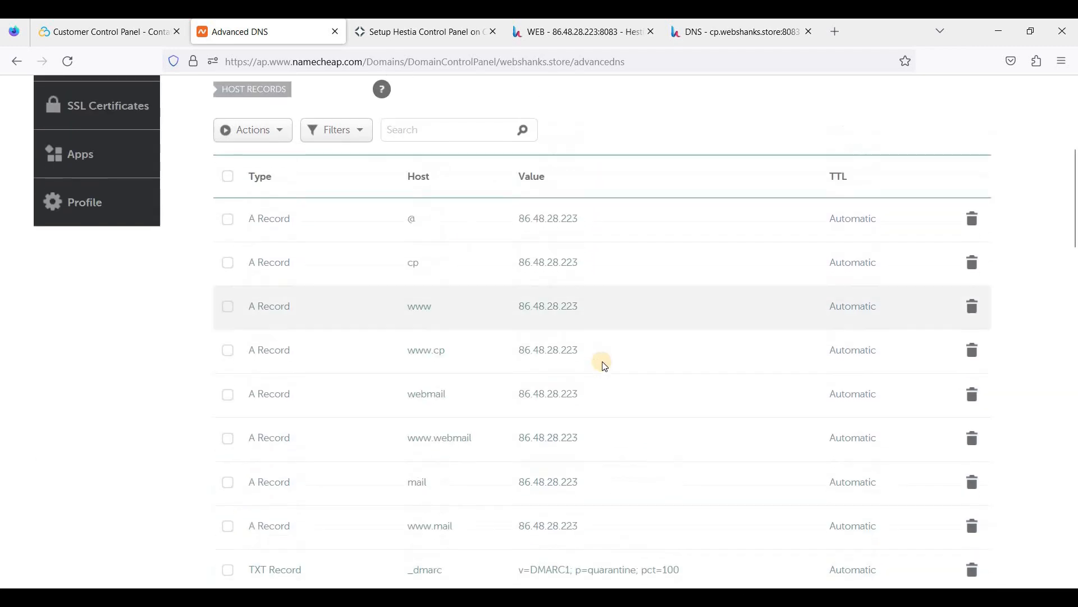
scroll(601, 364, down, 5)
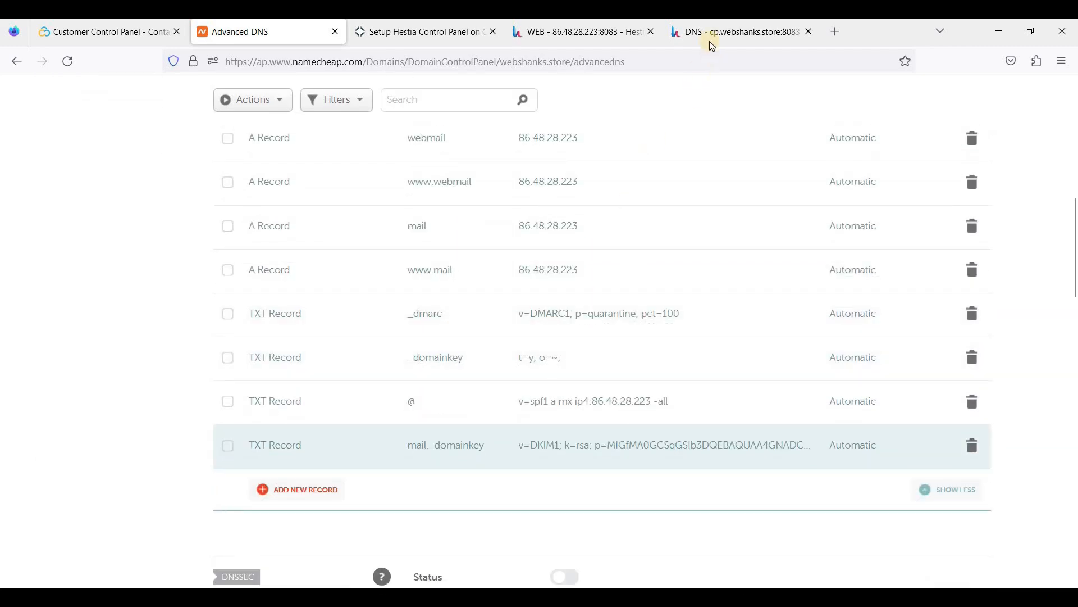
click(709, 37)
scroll(622, 299, up, 2)
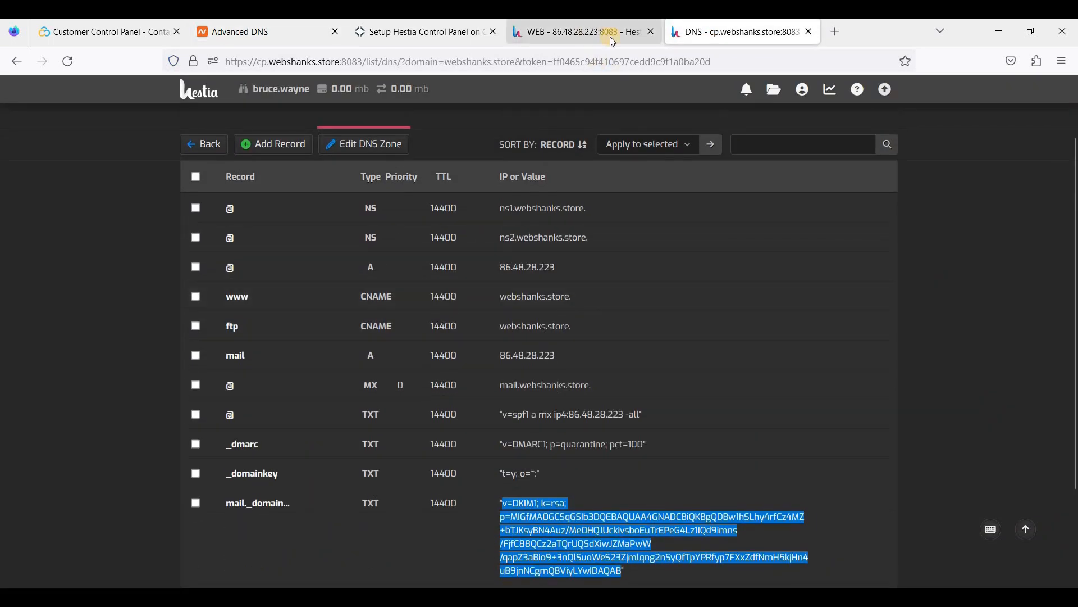
scroll(610, 242, up, 2)
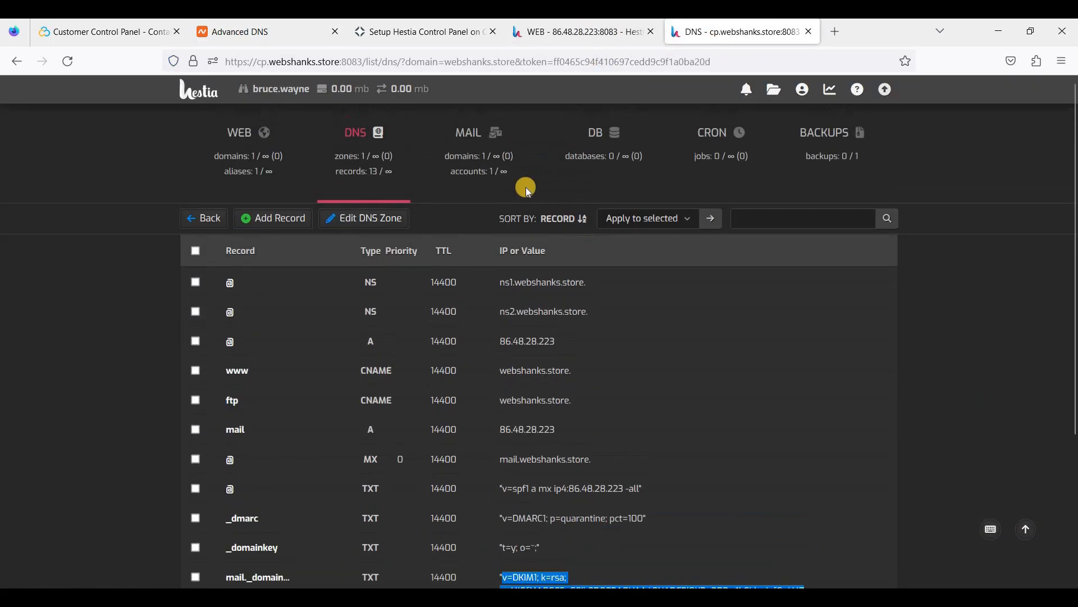
Go from the mail domains list to the webshanks.store admin mailbox and view its IMAP/POP3 settings.
click(475, 145)
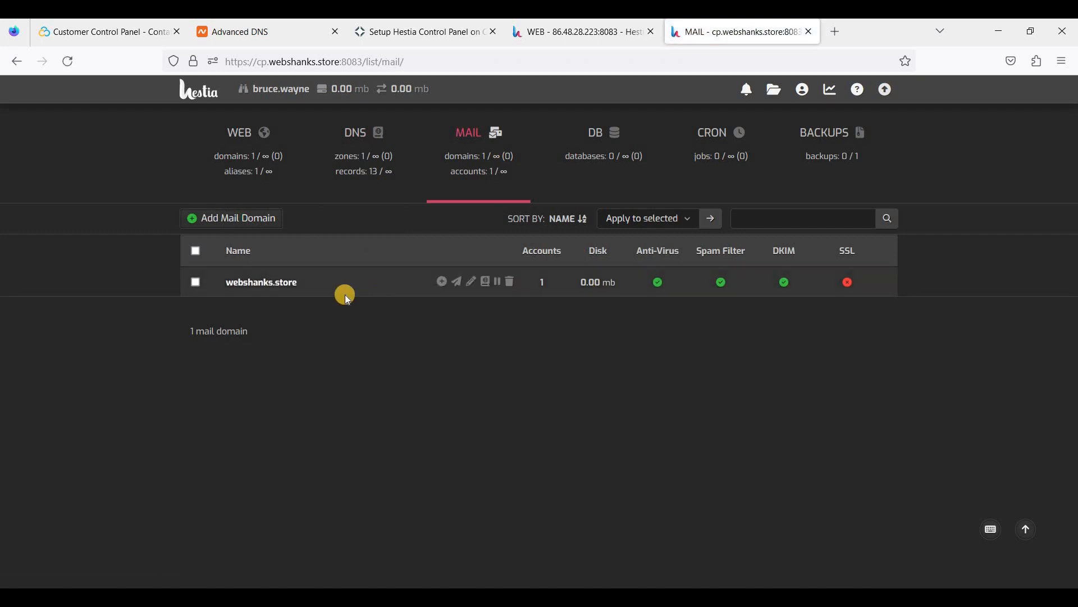
click(296, 282)
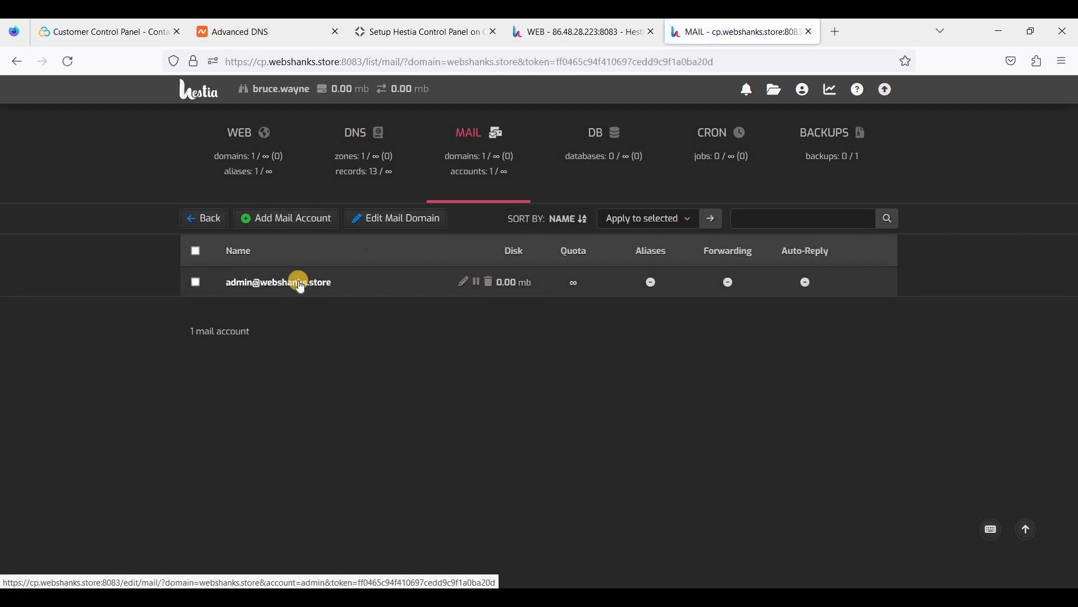
click(299, 283)
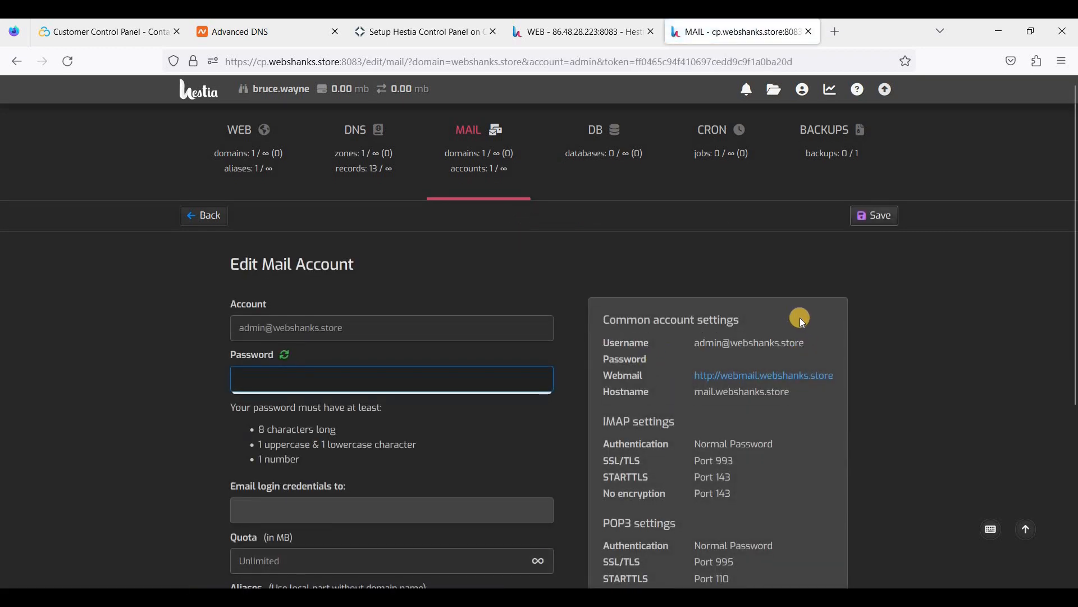
scroll(799, 317, down, 2)
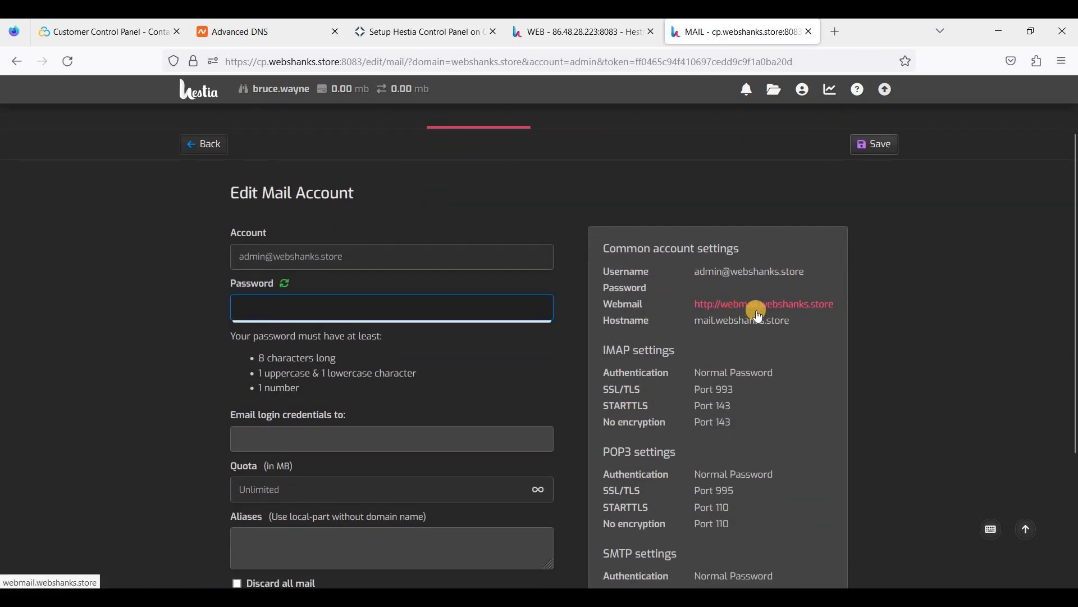
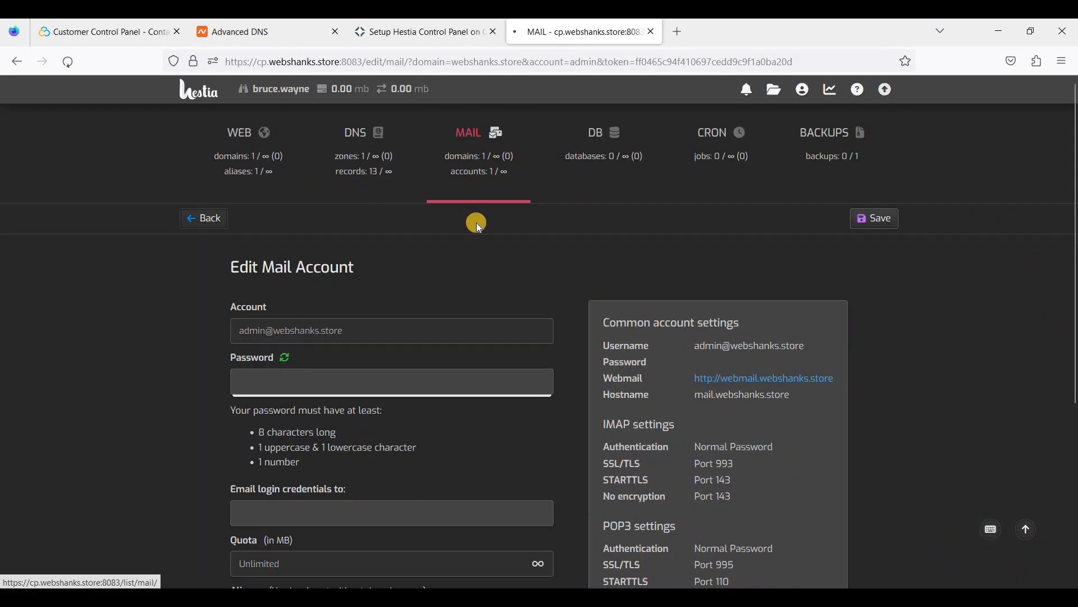
Open the edit settings of the webshanks.store mail domain.
click(478, 227)
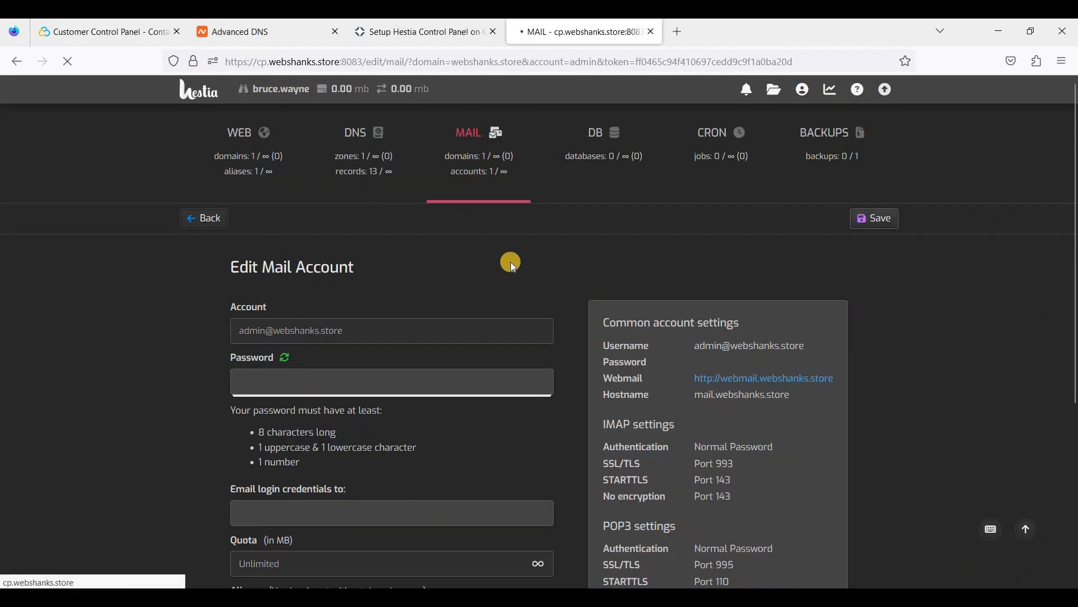
click(258, 282)
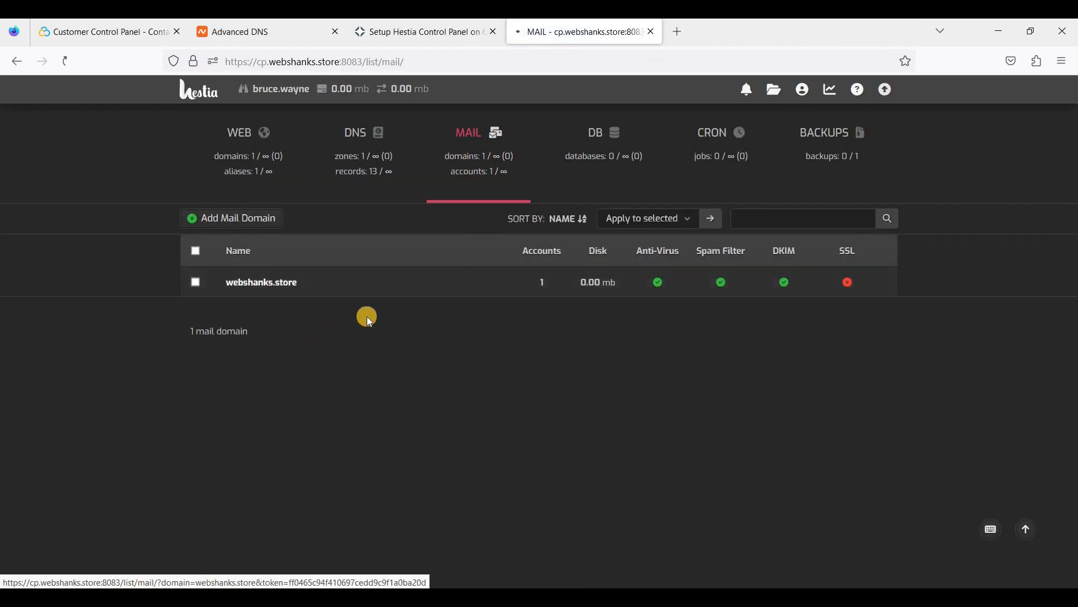
click(436, 219)
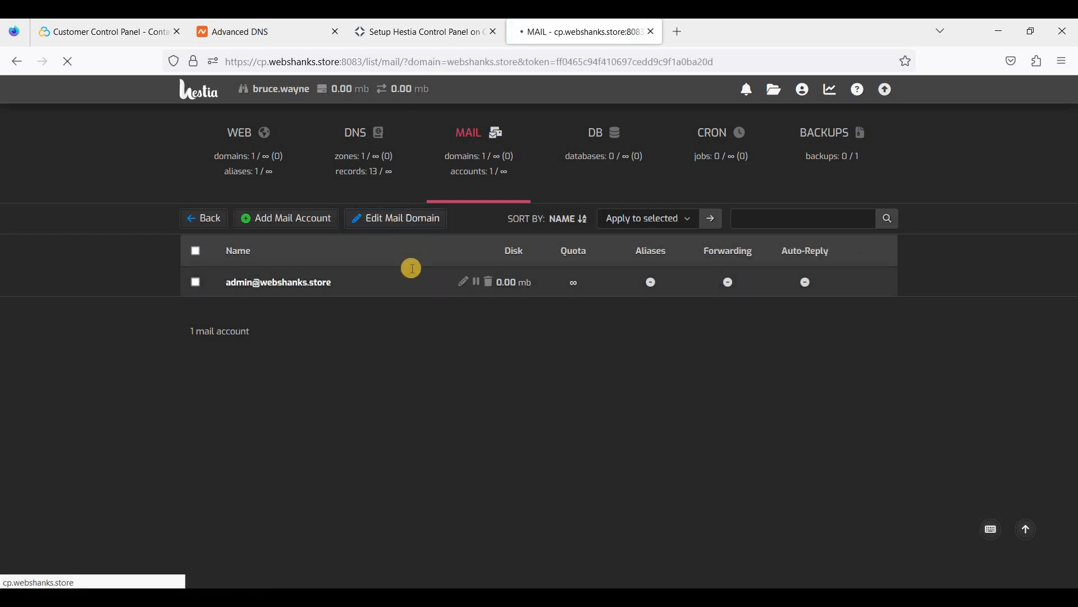
scroll(427, 427, down, 2)
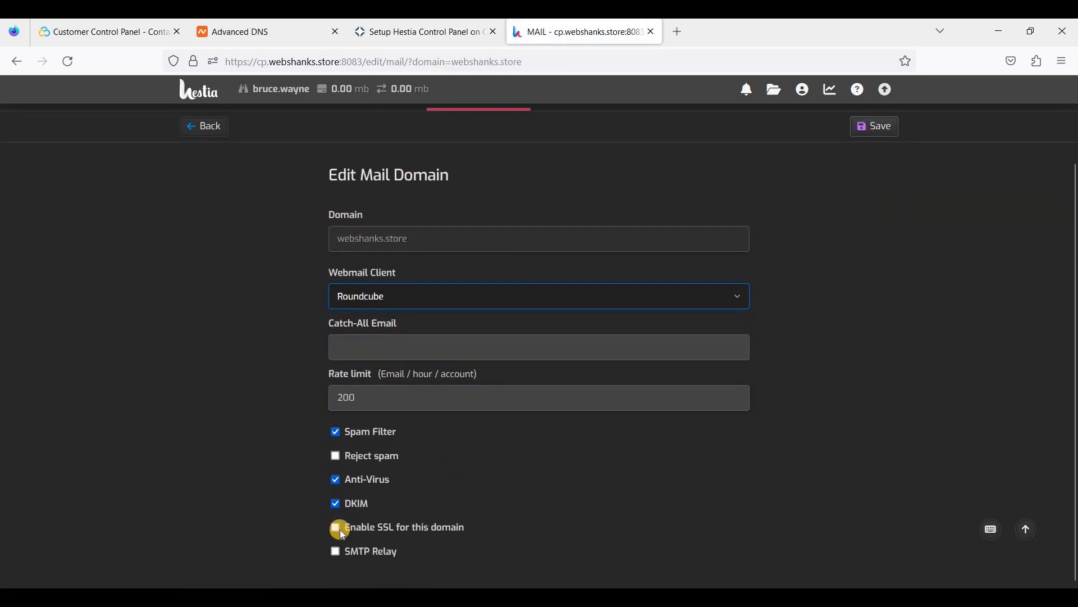
Tick Enable SSL and Use Let's Encrypt, save, and return to the domain's mail accounts.
click(335, 527)
scroll(373, 345, down, 5)
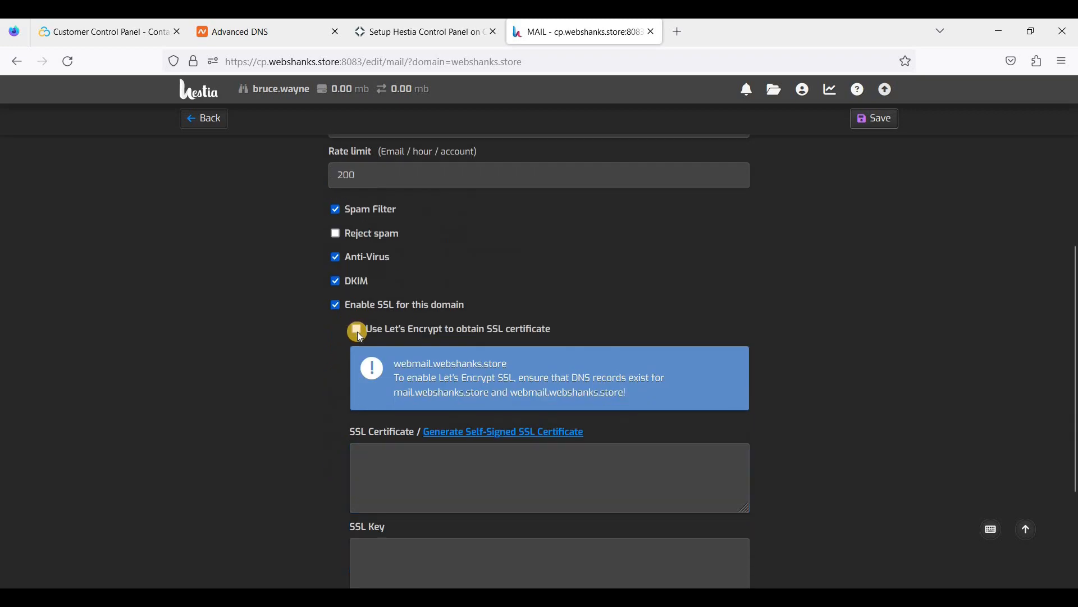
click(356, 329)
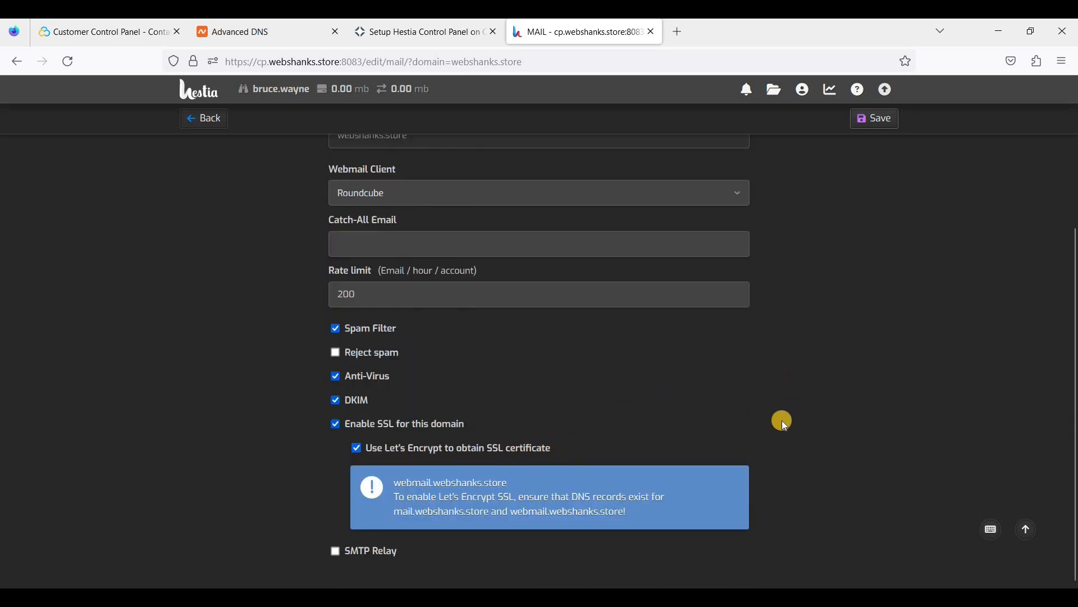
scroll(782, 420, up, 4)
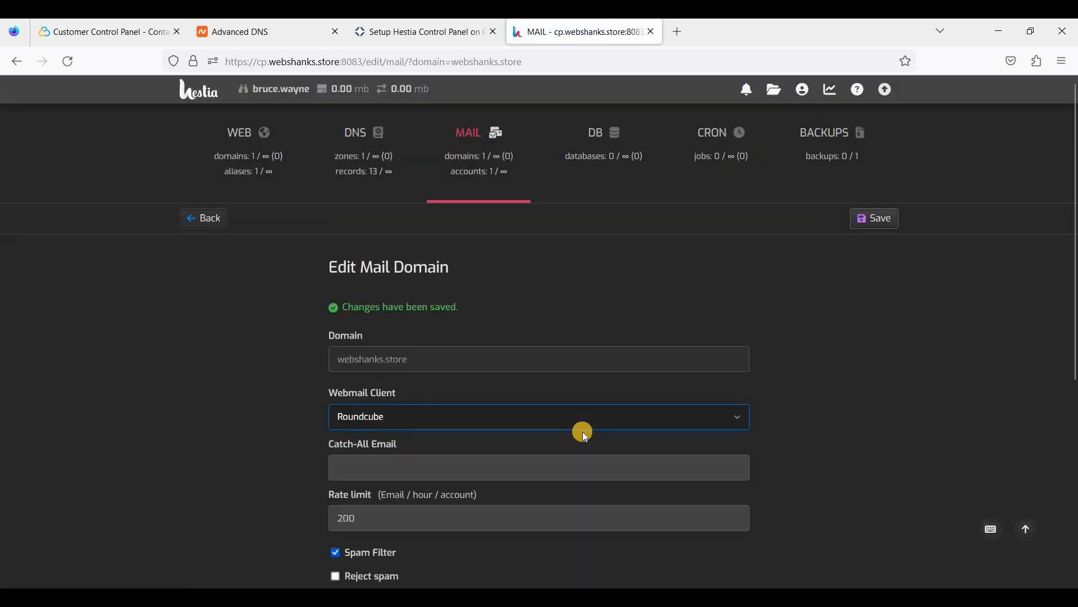
click(213, 233)
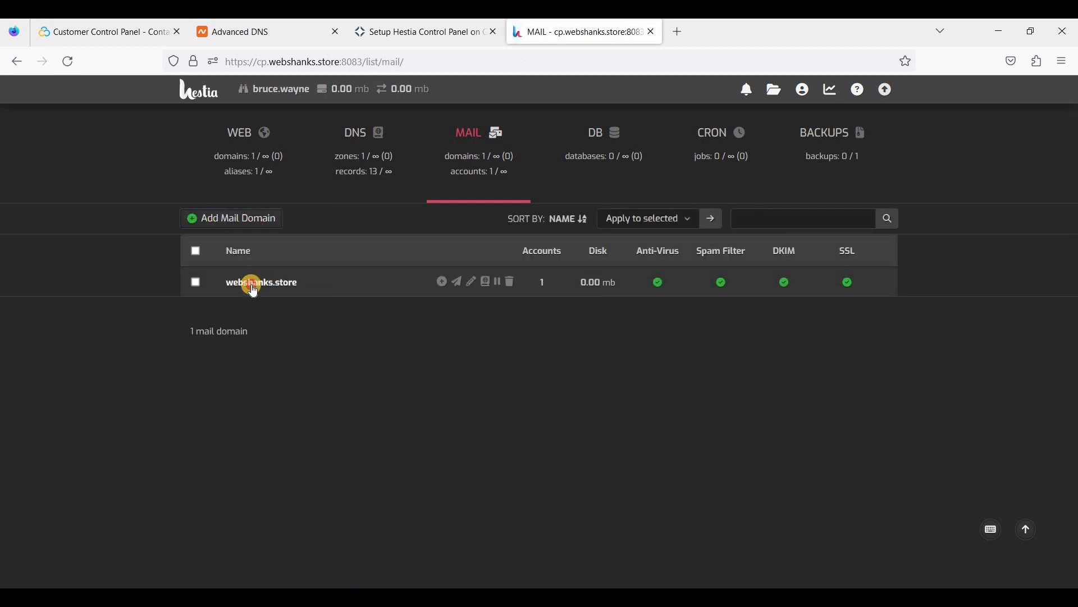
click(253, 287)
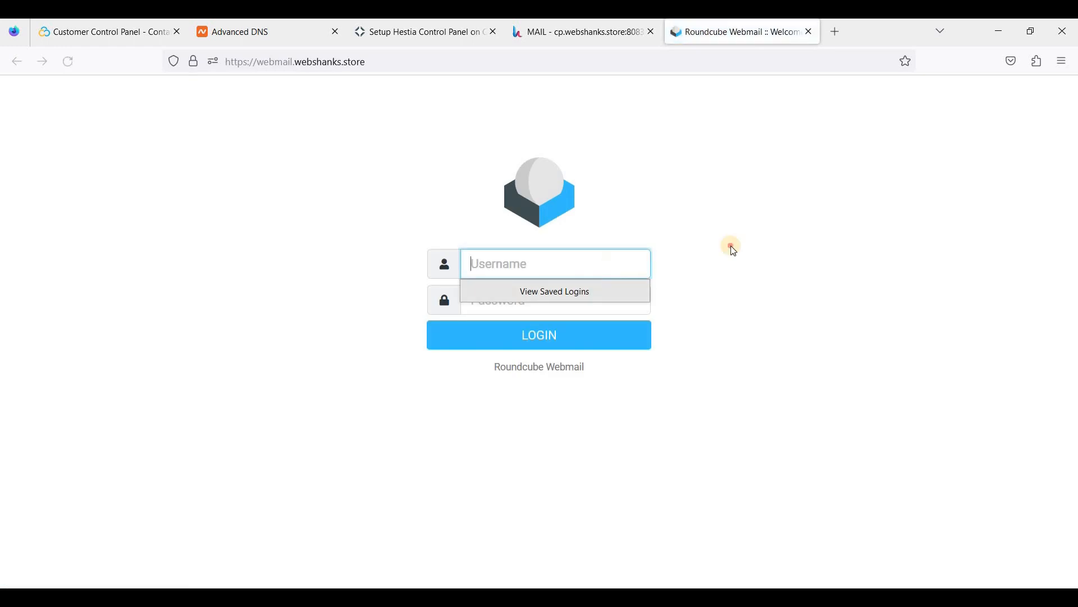
Log in to Roundcube with the admin mailbox username copied from Hestia and its password, without saving the login.
click(479, 197)
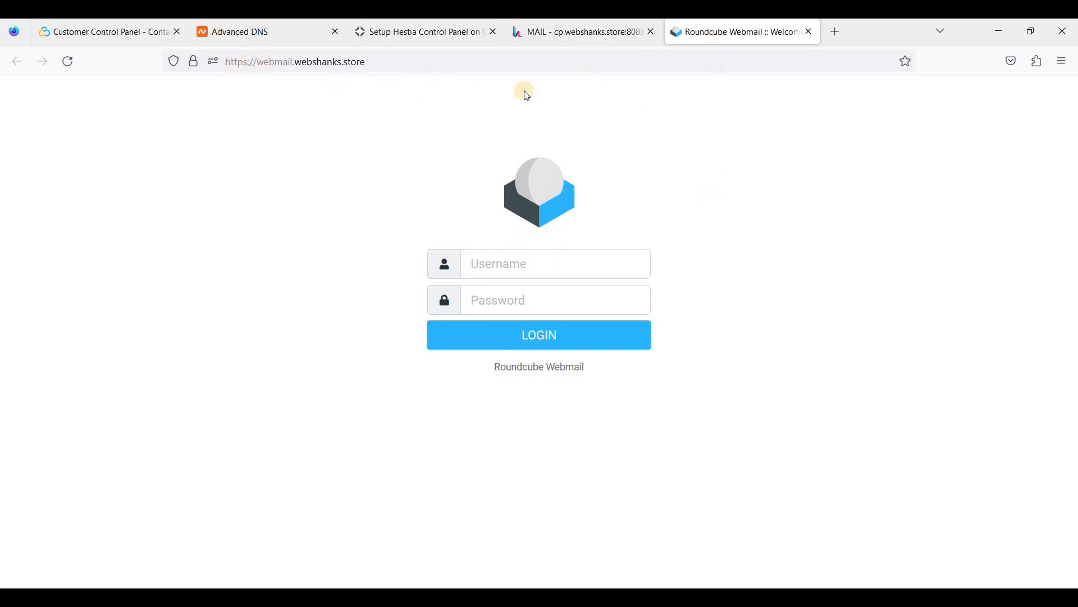
click(581, 35)
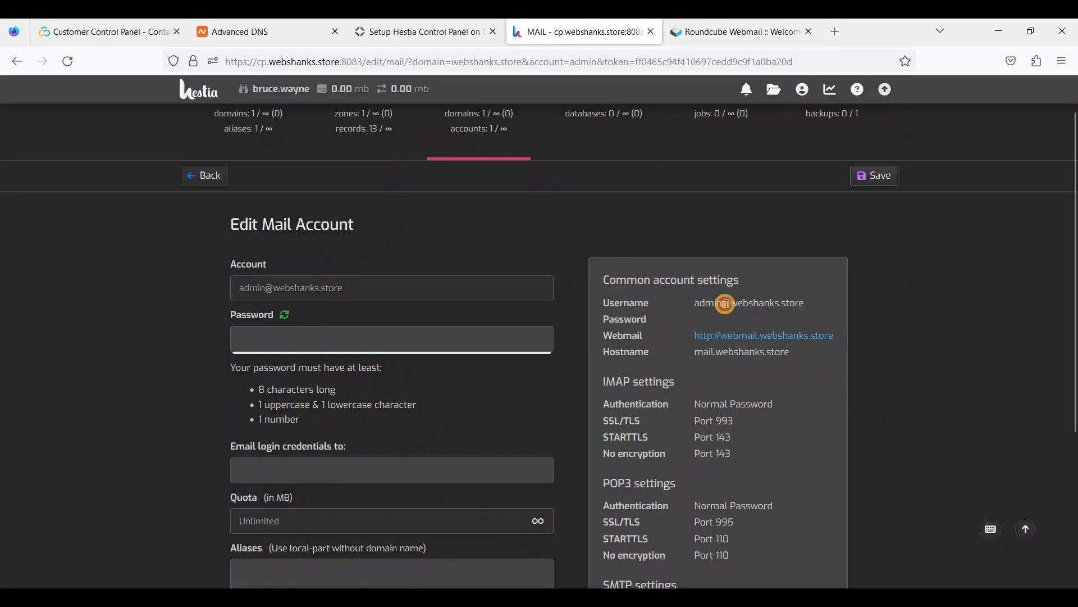
triple_click(803, 304)
key(ctrl+c)
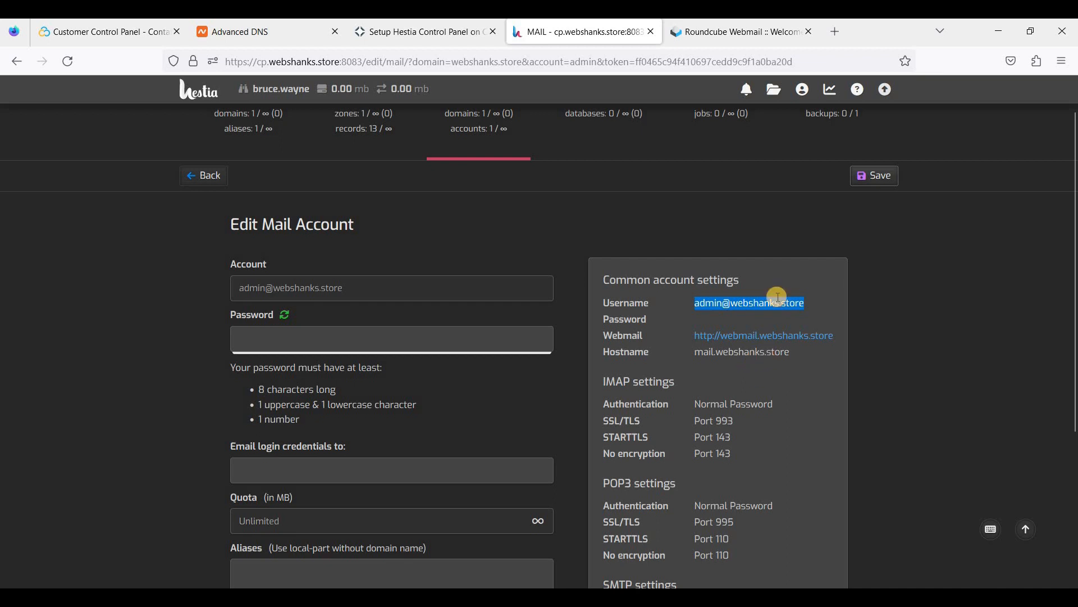
click(730, 32)
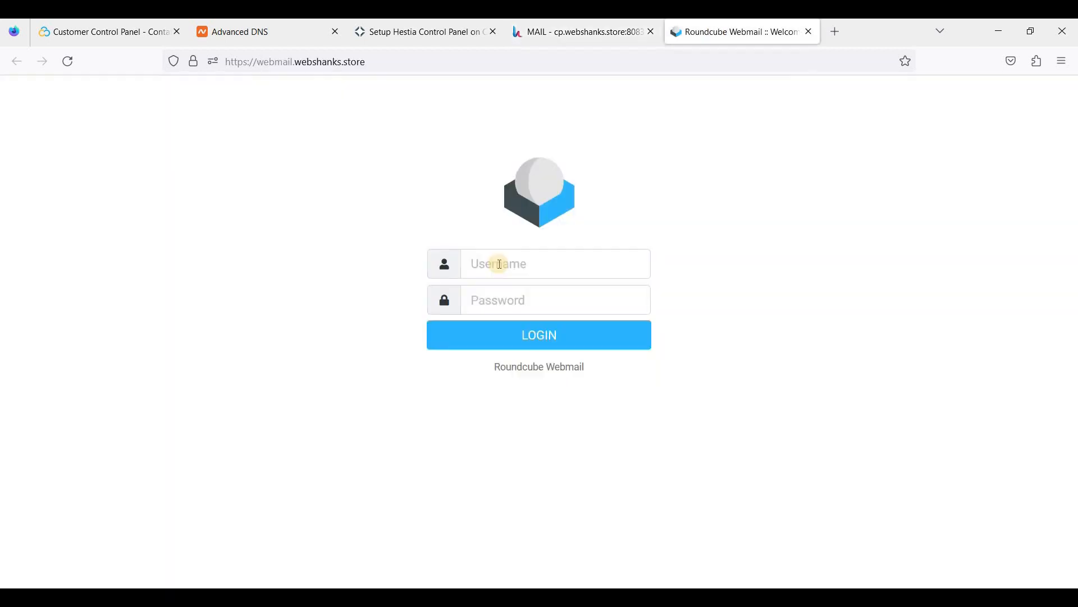
click(493, 263)
key(ctrl+v)
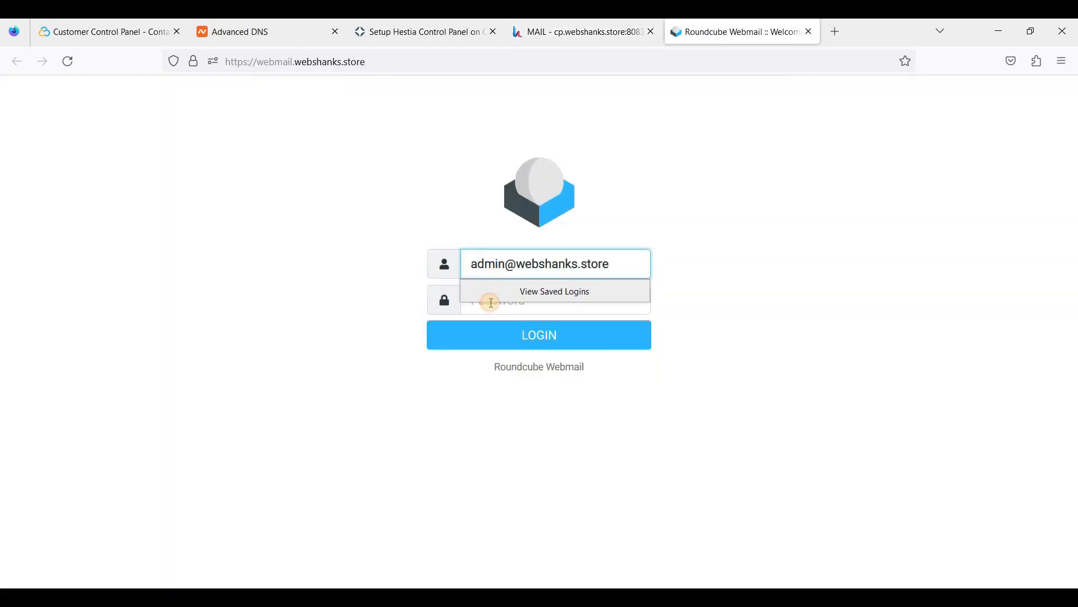
click(491, 303)
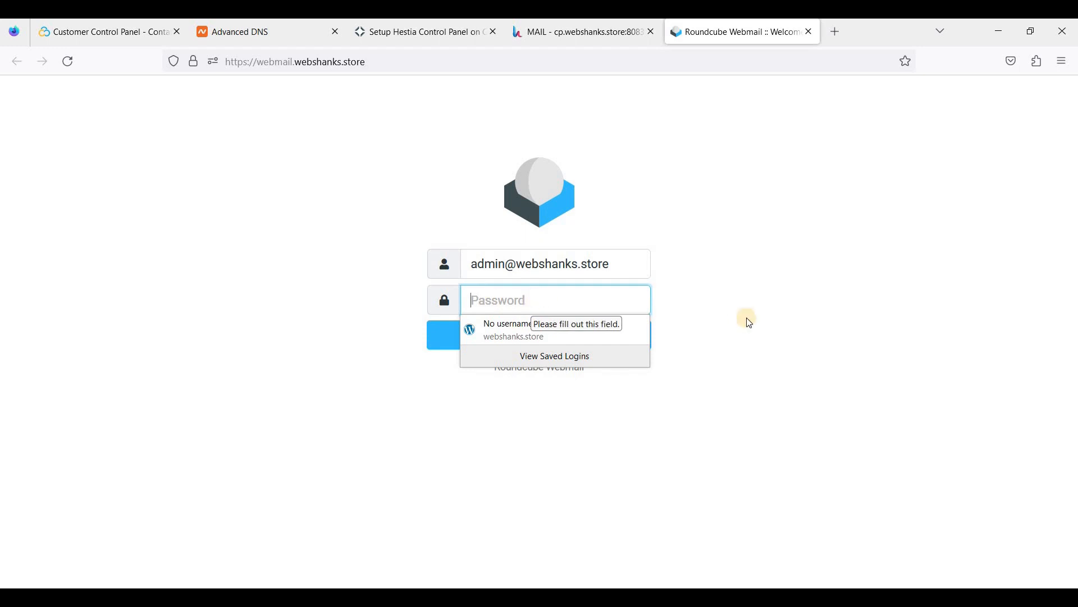
key(ctrl+v)
click(548, 337)
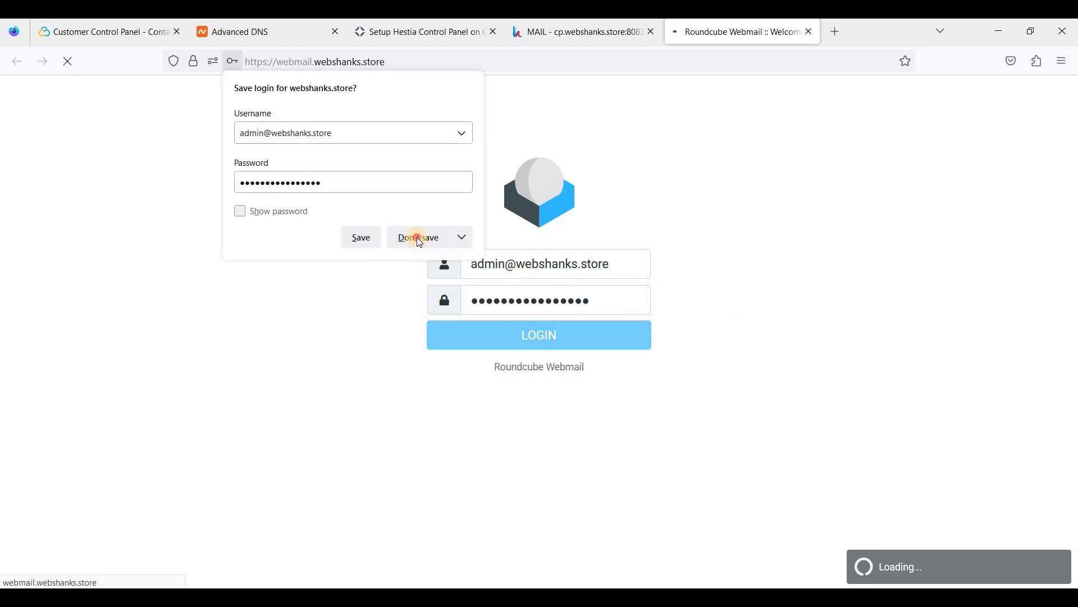
click(419, 239)
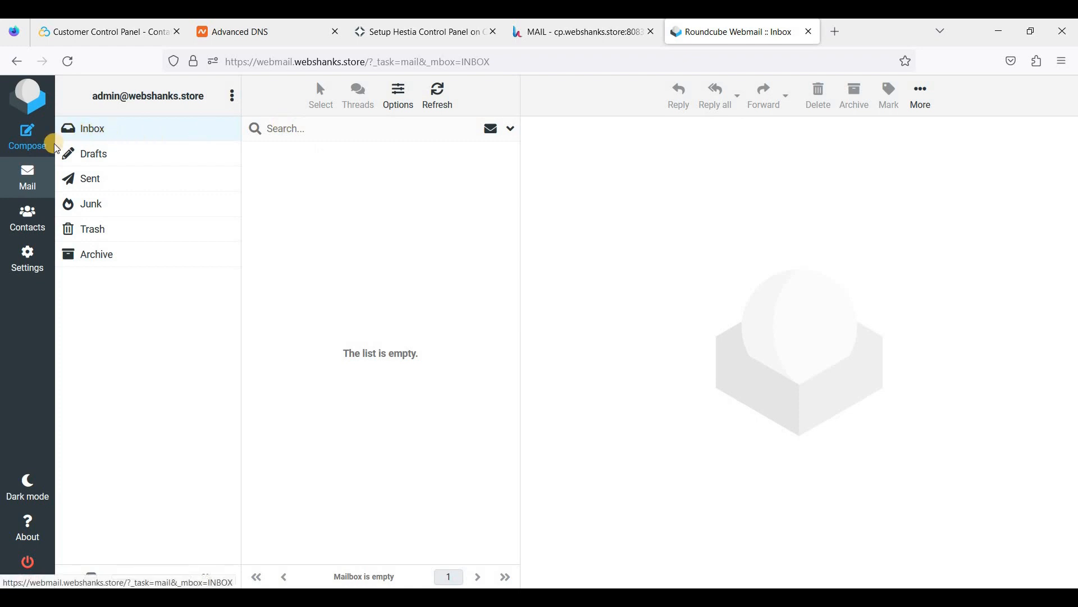
Start a new message with subject 'Business Meeting Tomorrow at 9:00 AM' copied from the template.
click(28, 138)
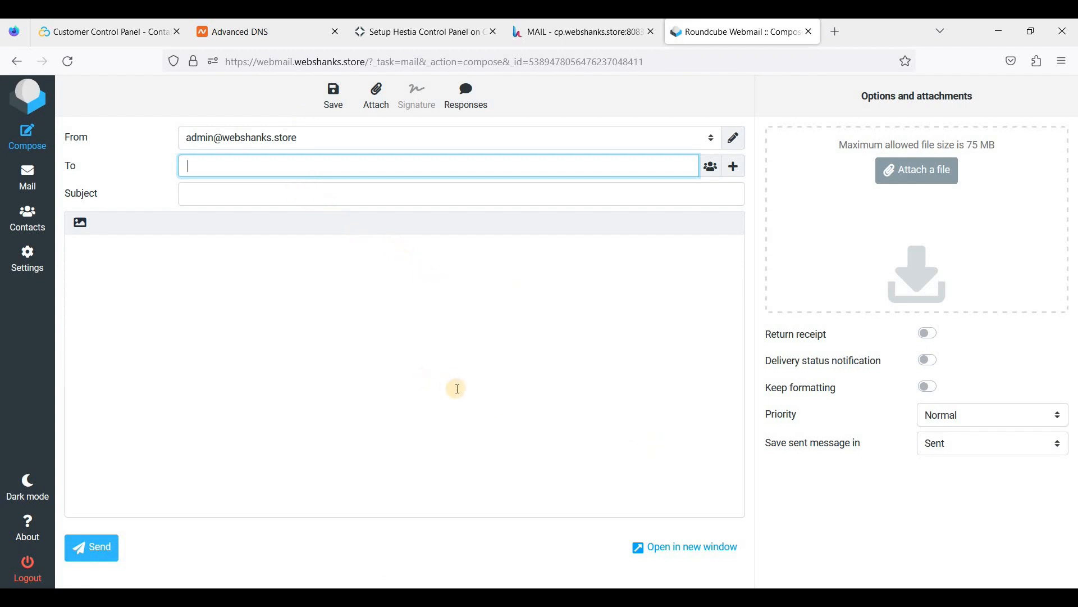
key(alt+Tab)
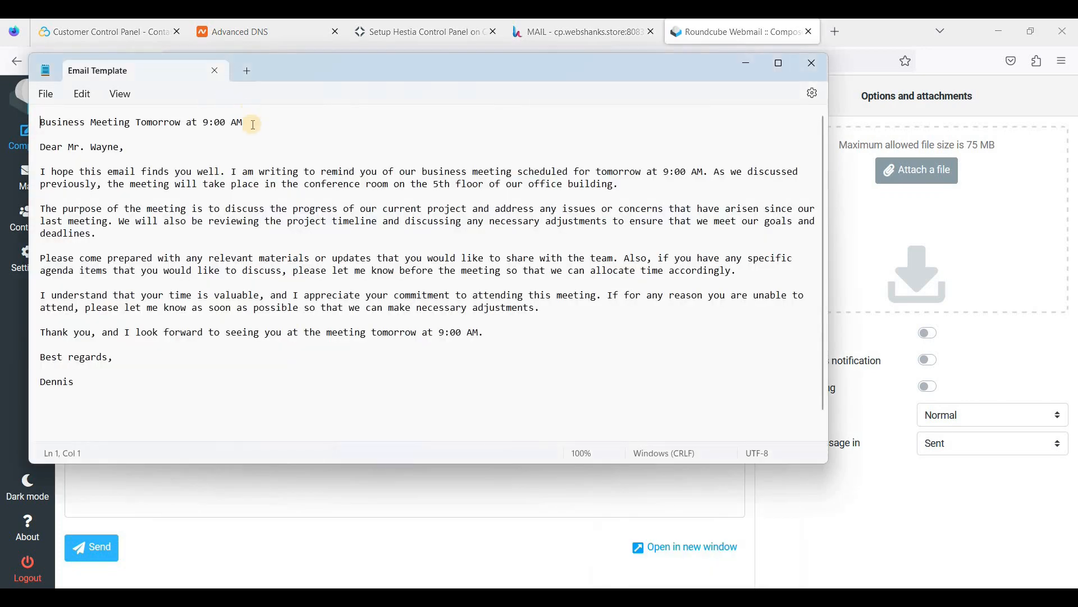
drag(192, 123, 38, 120)
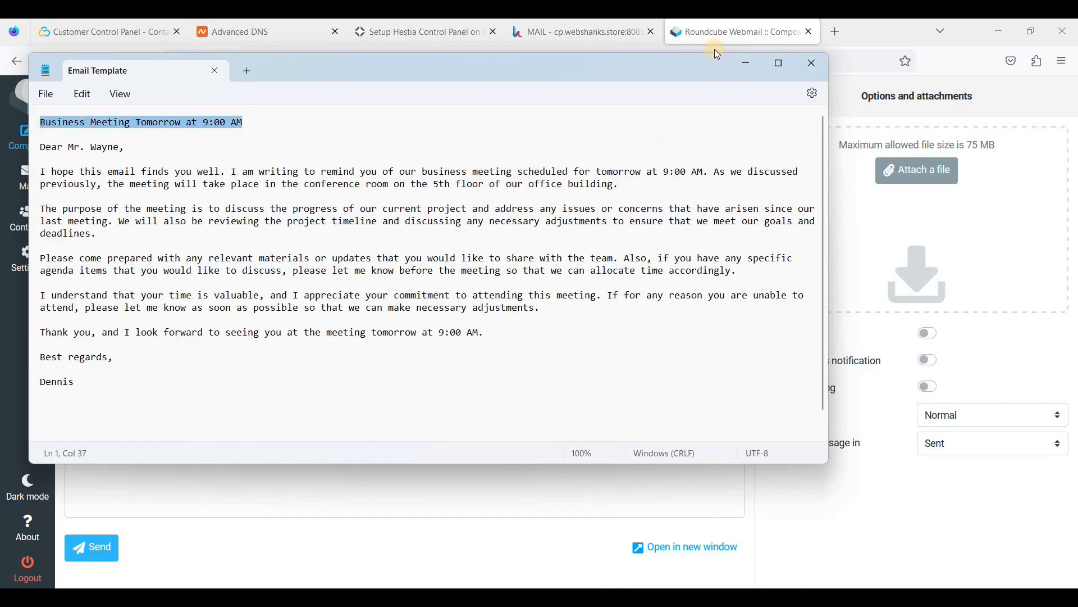
key(ctrl+c)
key(alt+Tab)
click(239, 194)
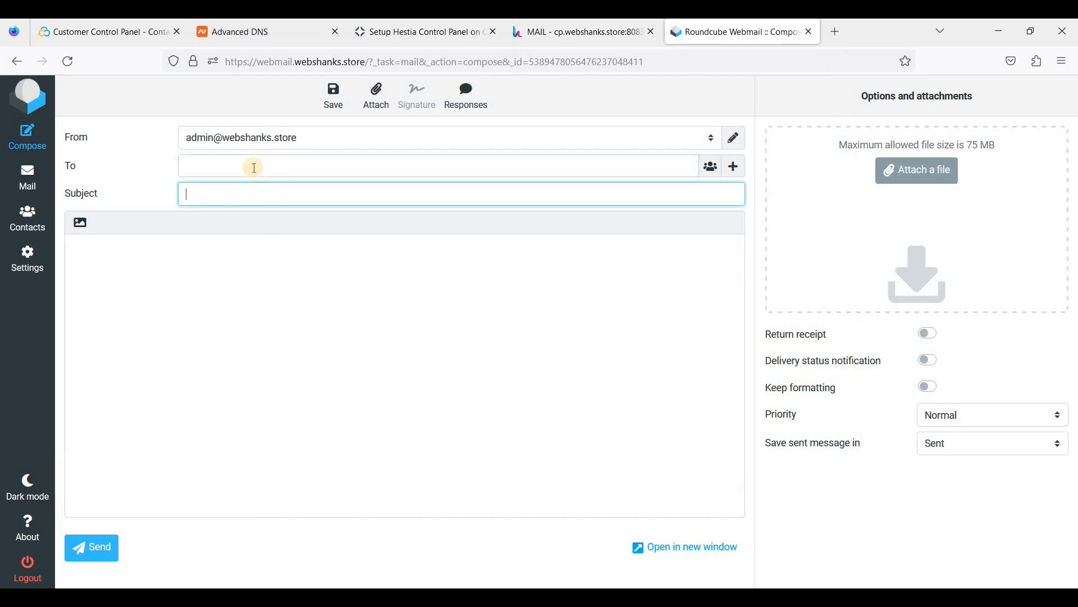
key(ctrl+v)
Address it to the Gmail test account, paste the template letter as the body, and send it.
click(254, 167)
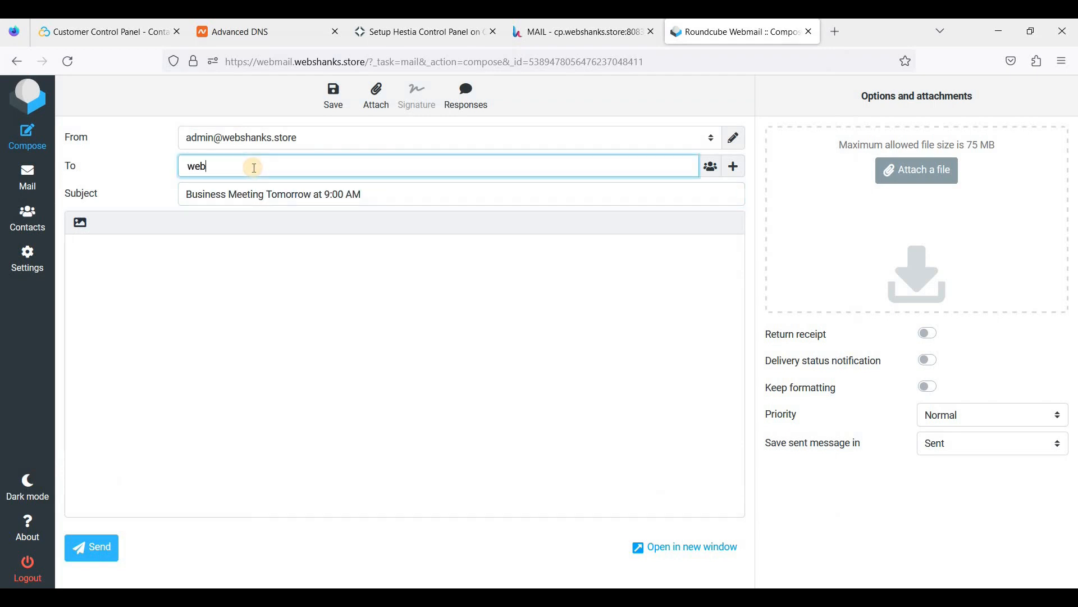
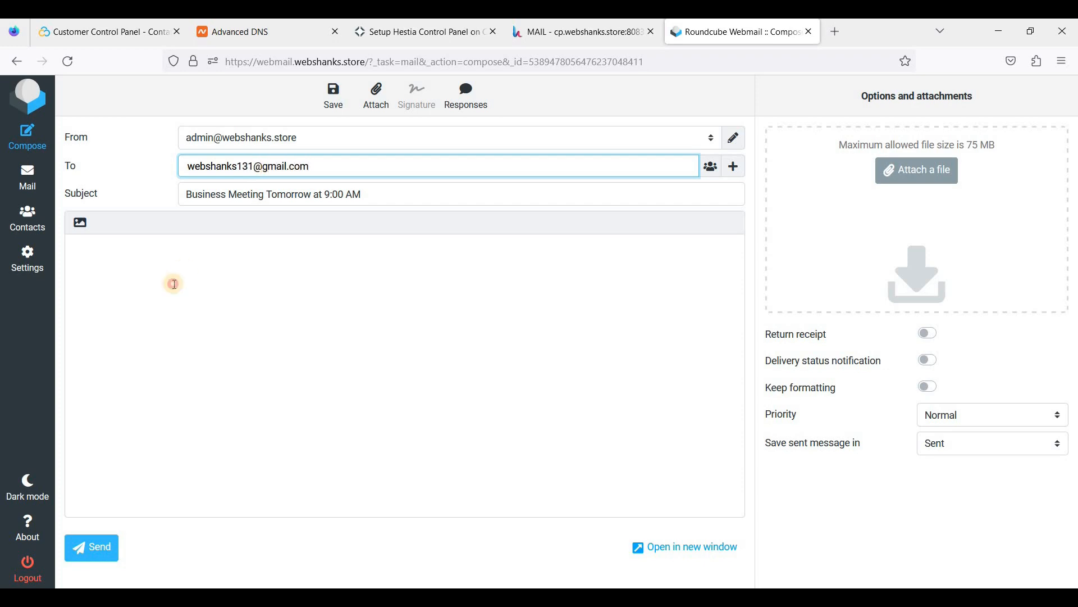
click(579, 438)
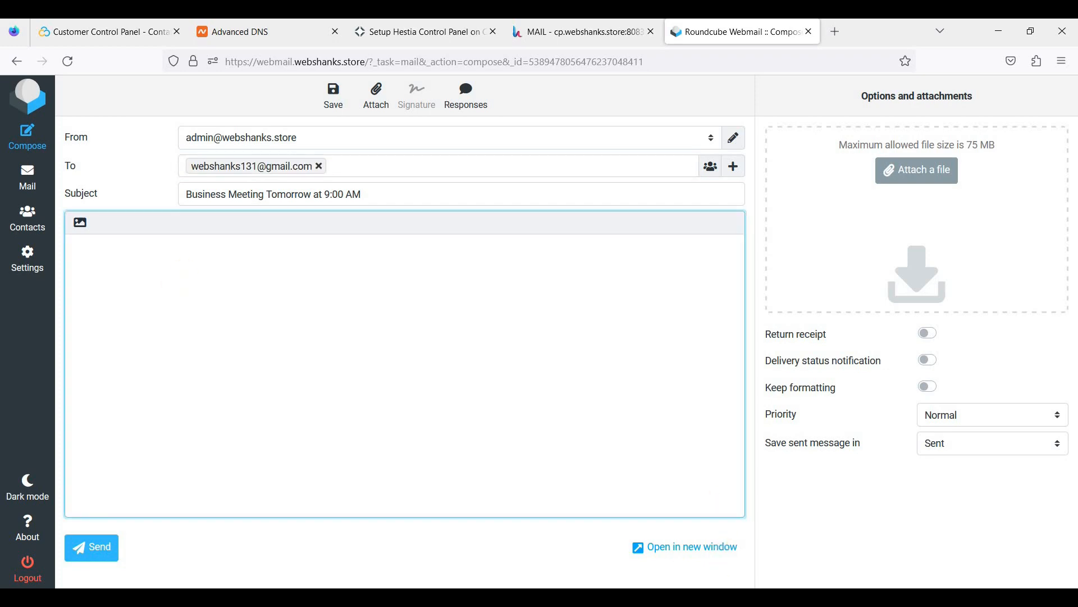
key(alt+Tab)
drag(99, 381, 44, 149)
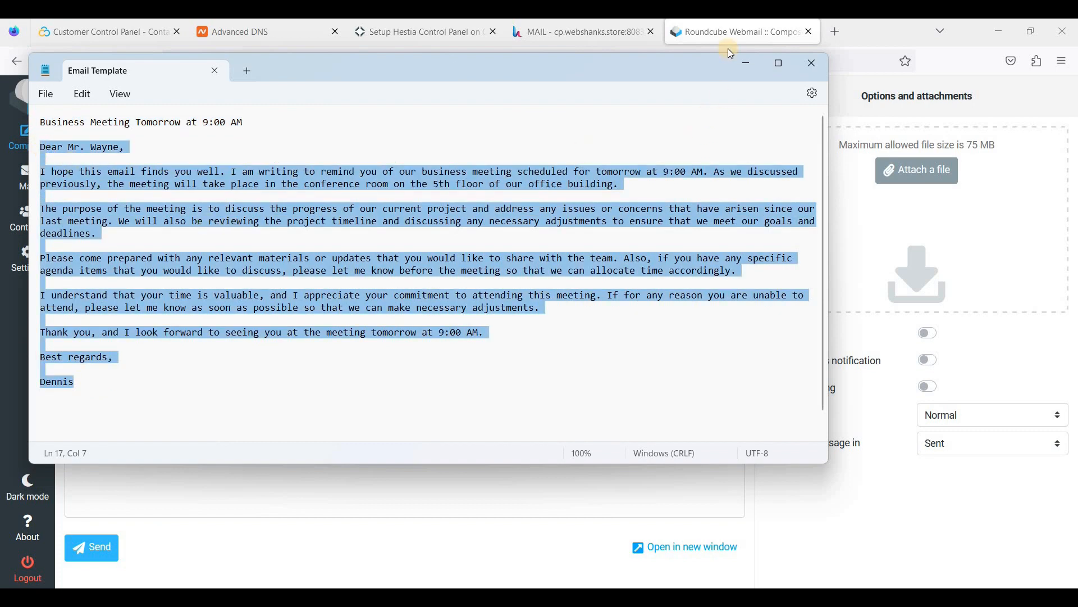
key(alt+Tab)
key(ctrl+v)
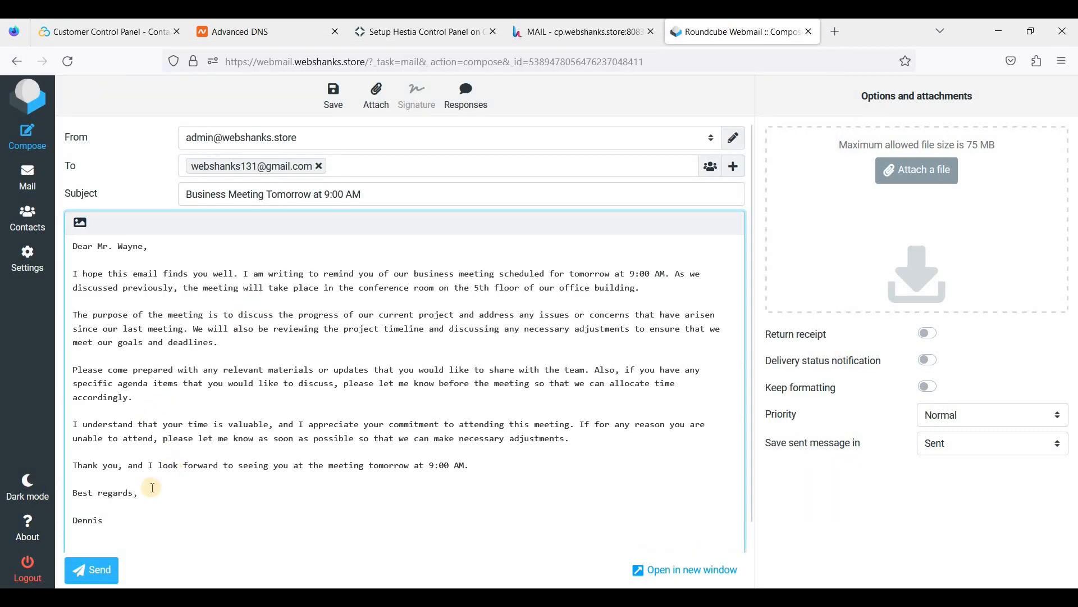
scroll(89, 559, down, 1)
key(ctrl+Return)
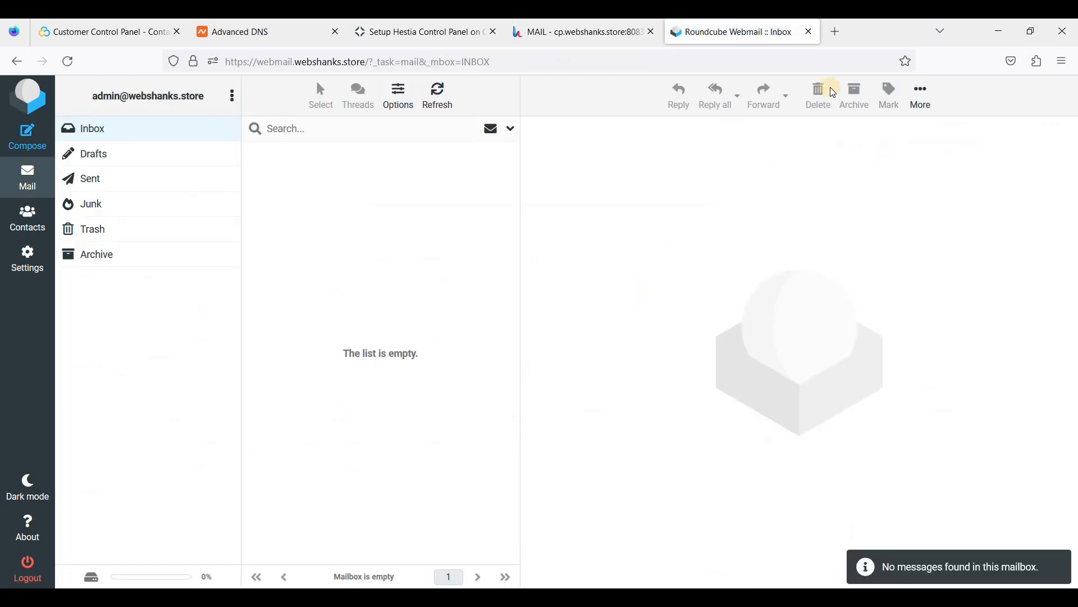
click(837, 33)
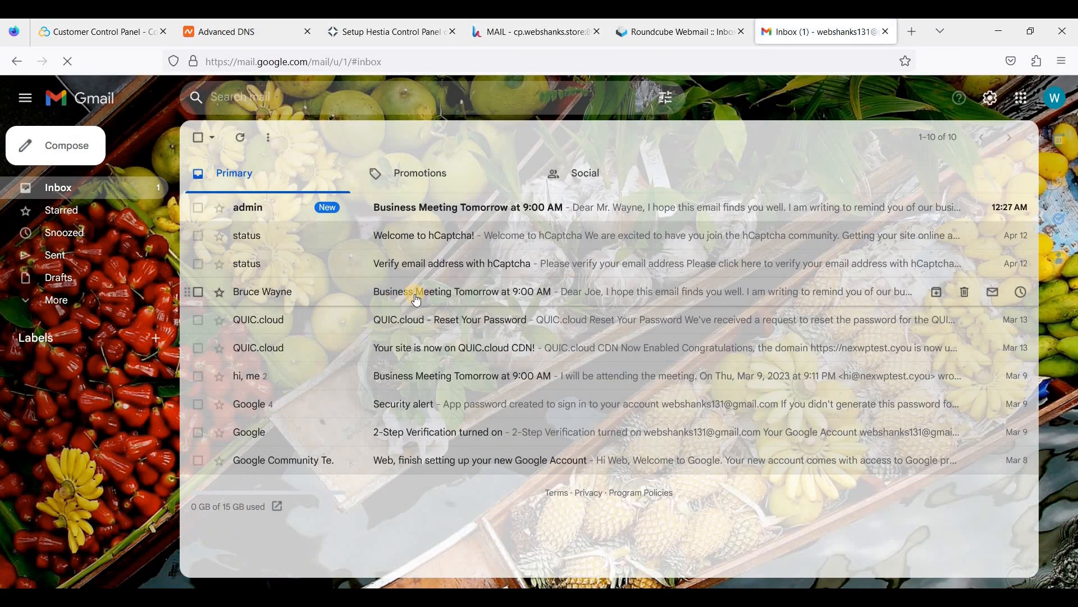
Open the admin's 'Business Meeting Tomorrow at 9:00 AM' message and scroll through the letter.
click(493, 219)
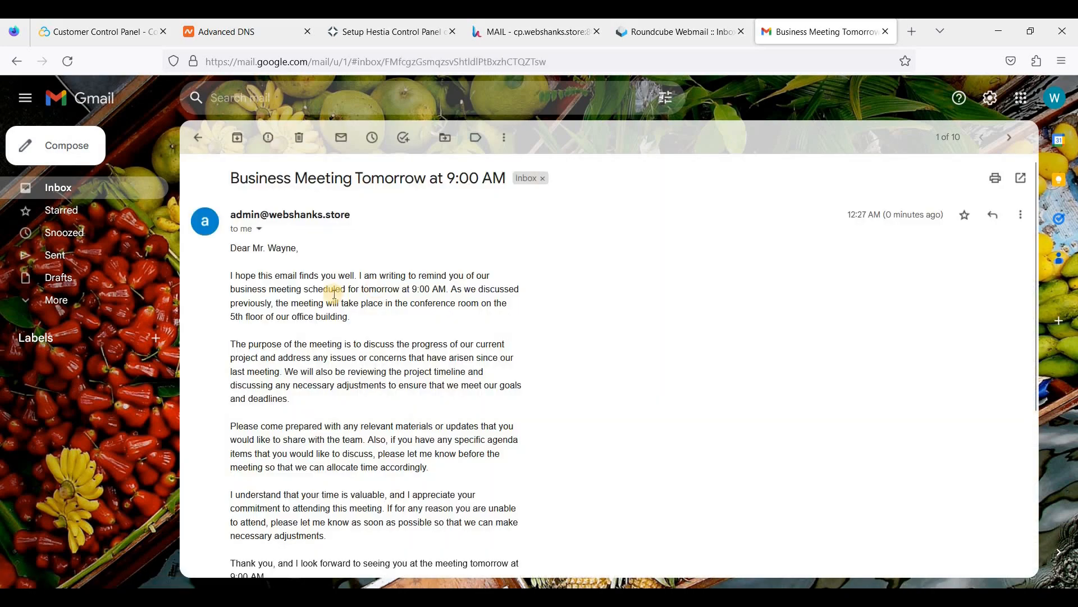
scroll(354, 306, down, 3)
scroll(354, 306, down, 2)
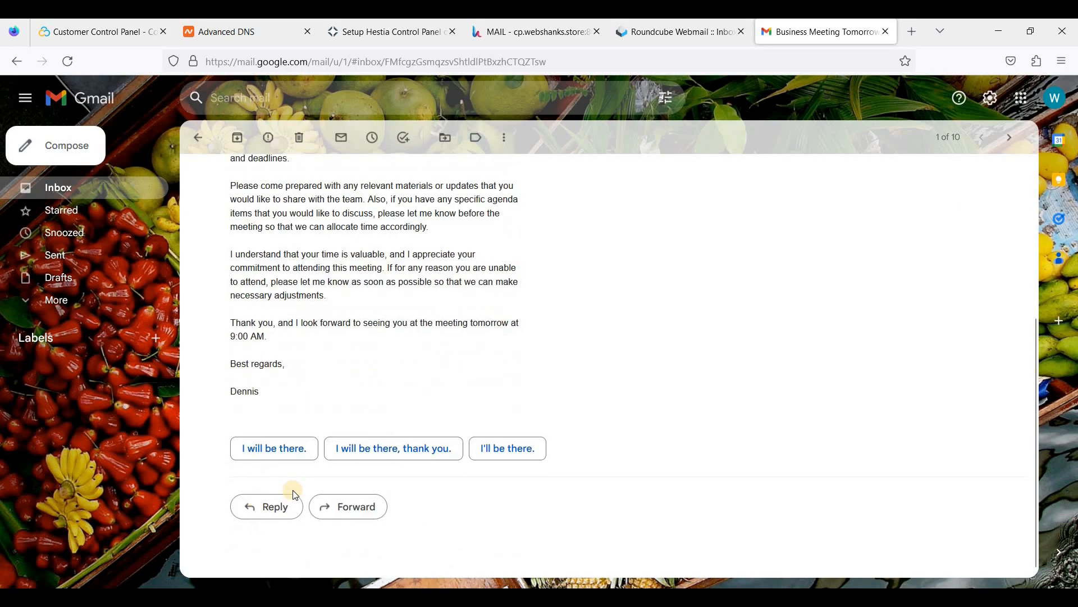
Reply to the meeting email with 'I will be there. Thank you!' and send it.
click(268, 515)
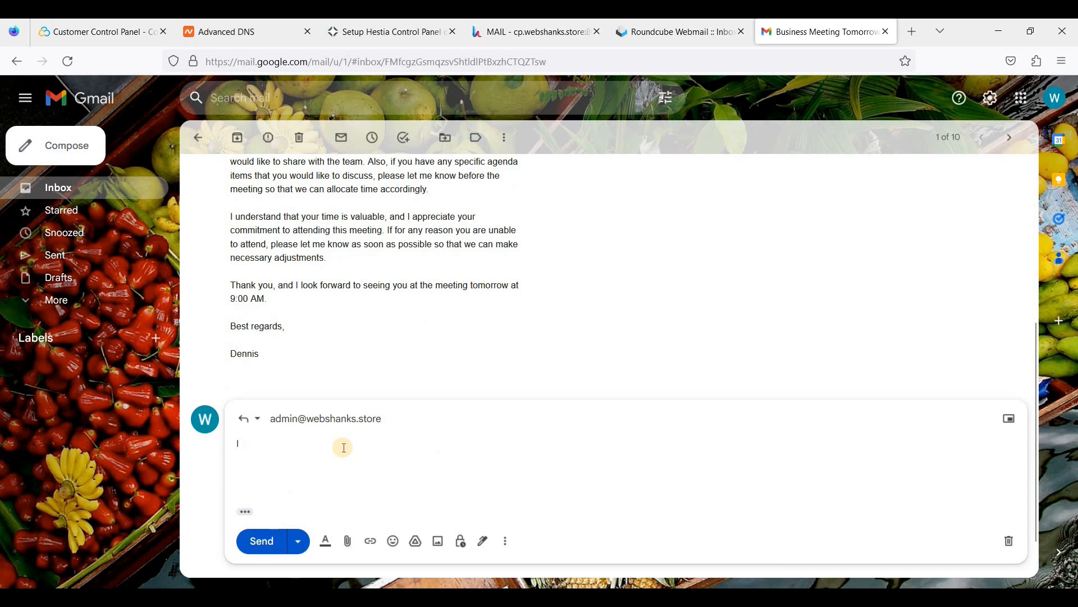
text(I will be there)
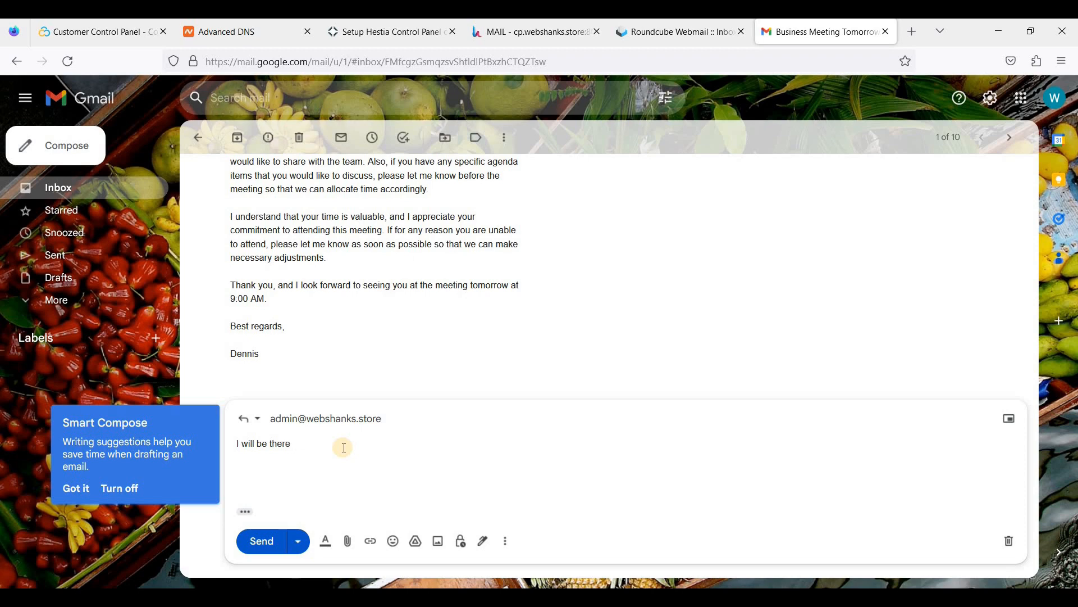
text(. Thank you!)
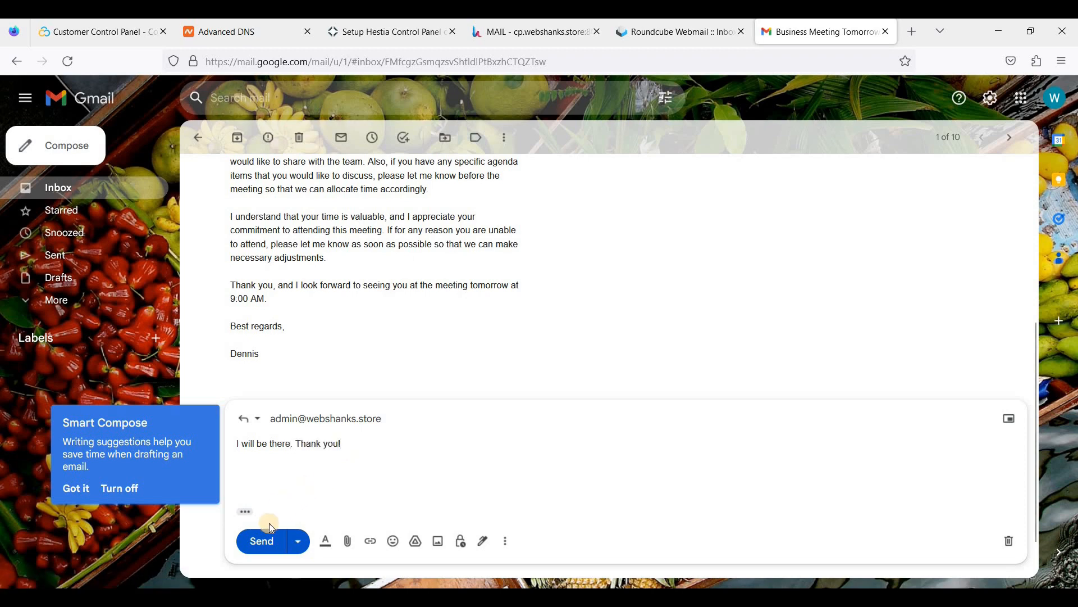
click(260, 539)
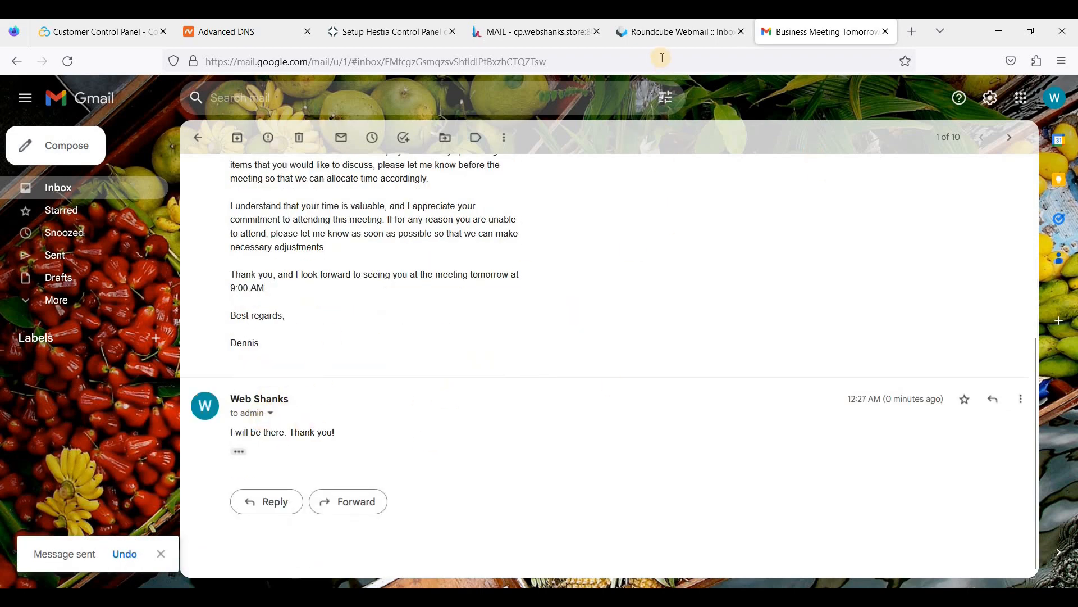
Refresh the Roundcube inbox until 'Re: Business Meeting Tomorrow at 9:00 AM' arrives, and open it.
click(661, 33)
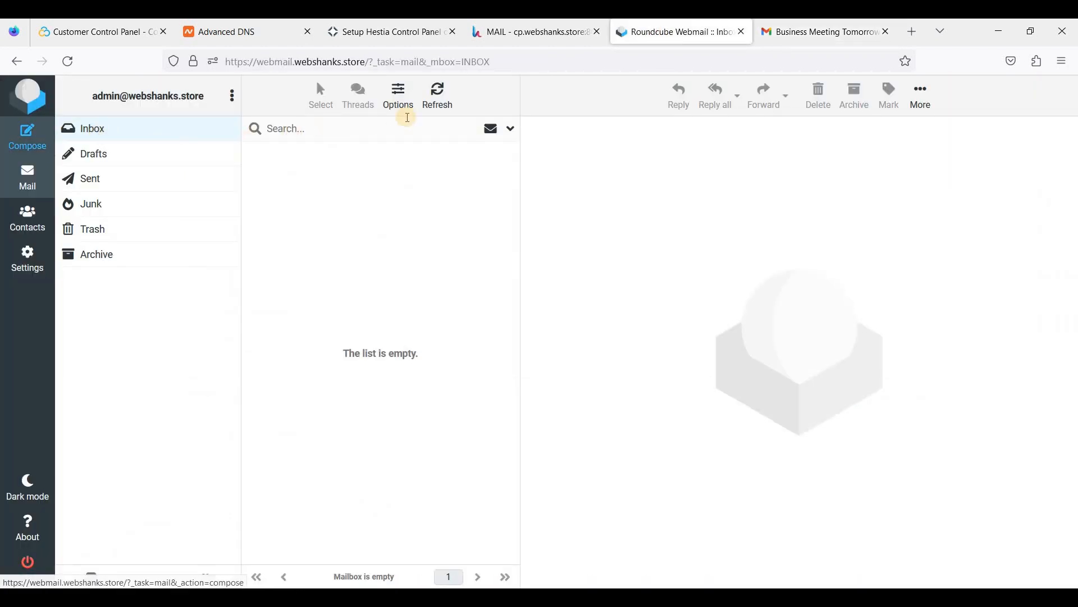
click(443, 107)
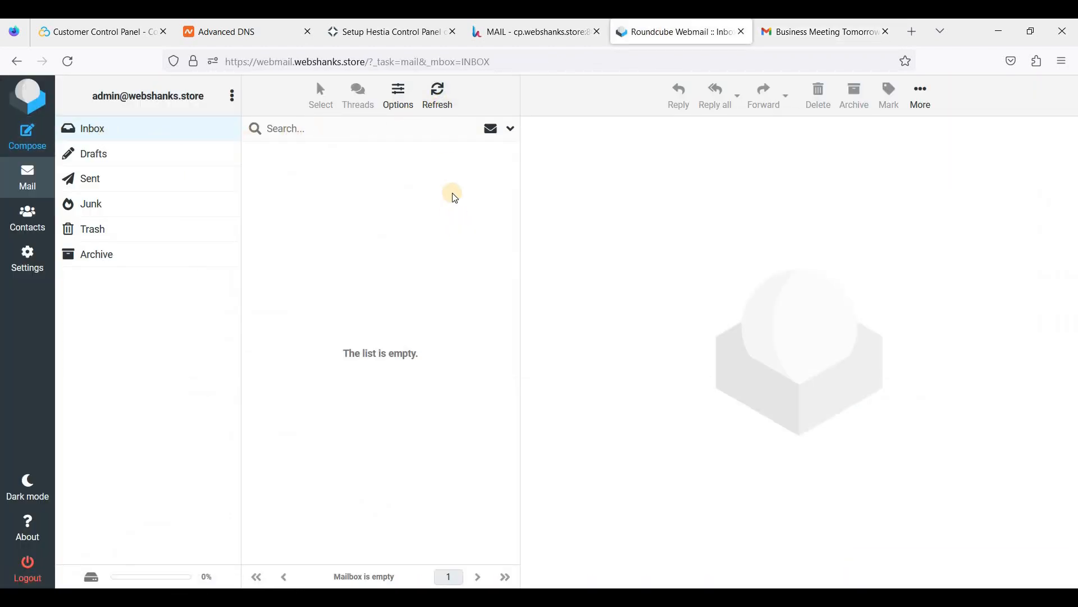
click(441, 109)
click(441, 100)
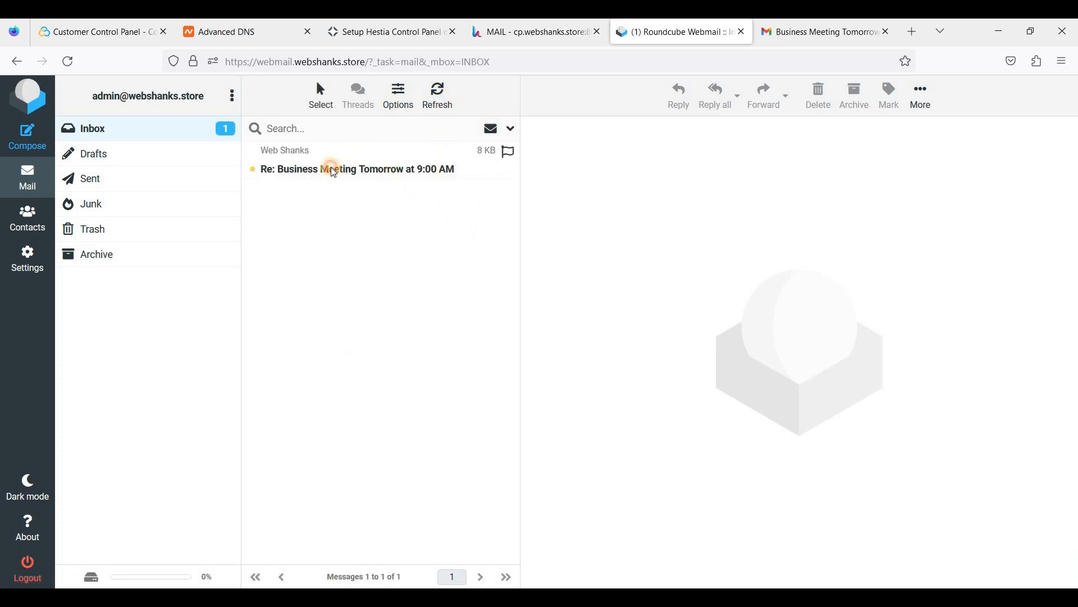
click(333, 170)
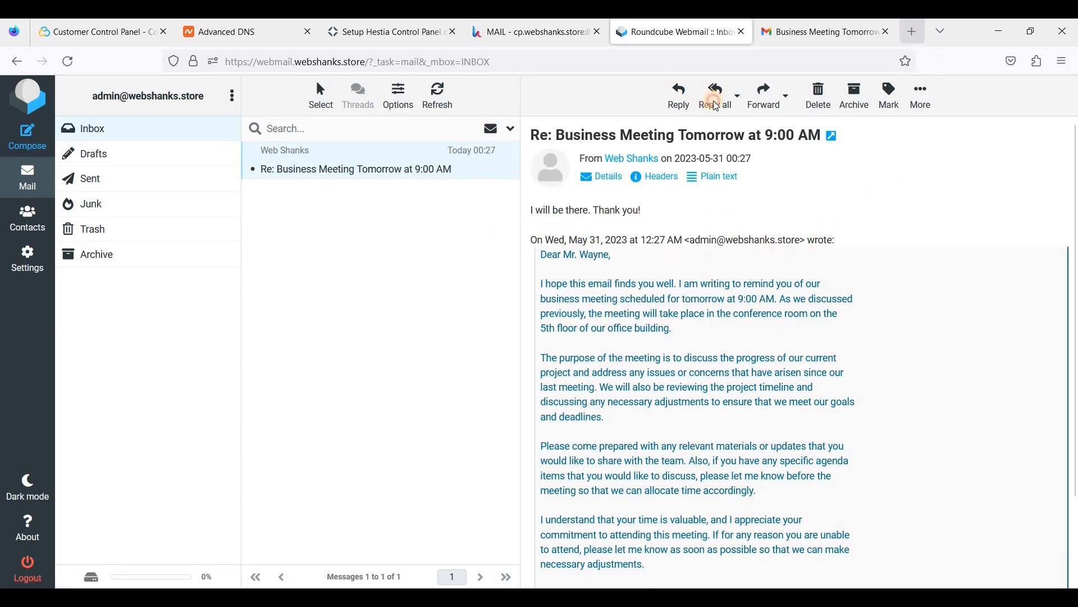
key(ctrl+t)
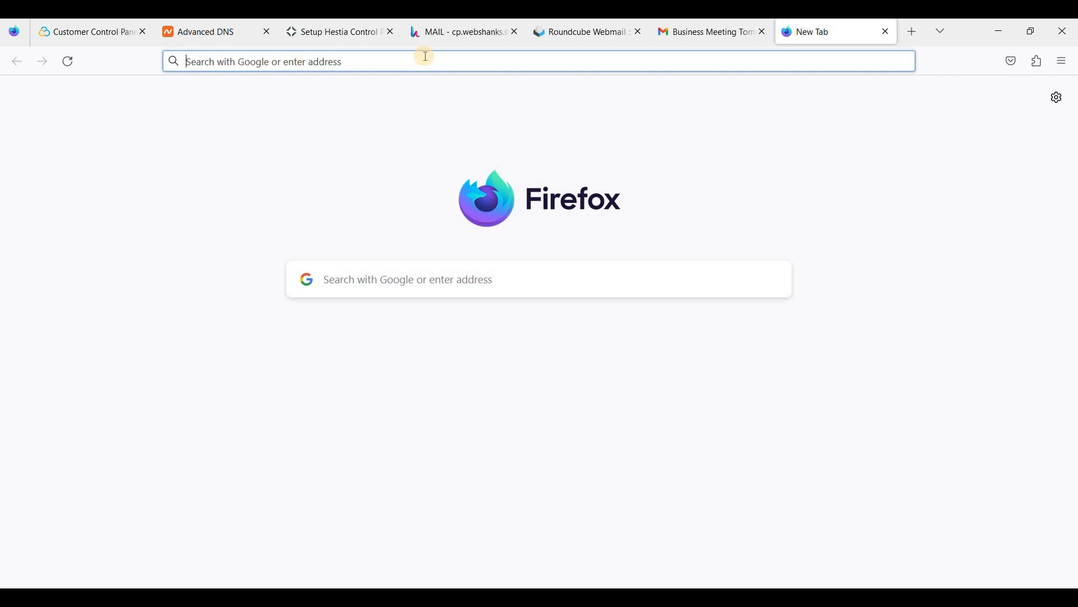
Open mail-tester.com and copy its generated test e-mail address.
text(https://www.mail-tester.com)
key(Return)
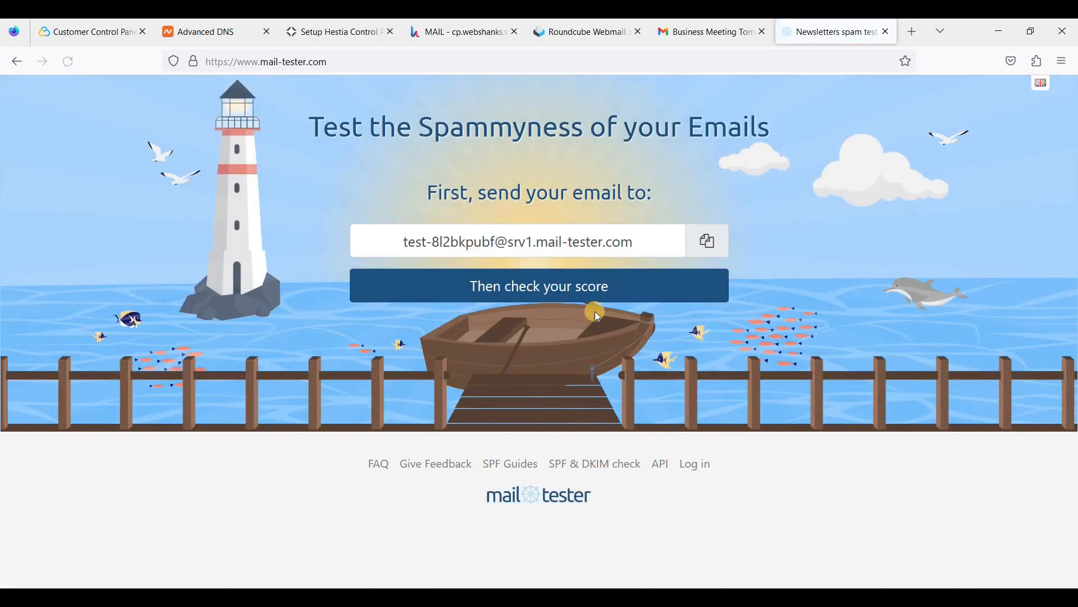
click(709, 241)
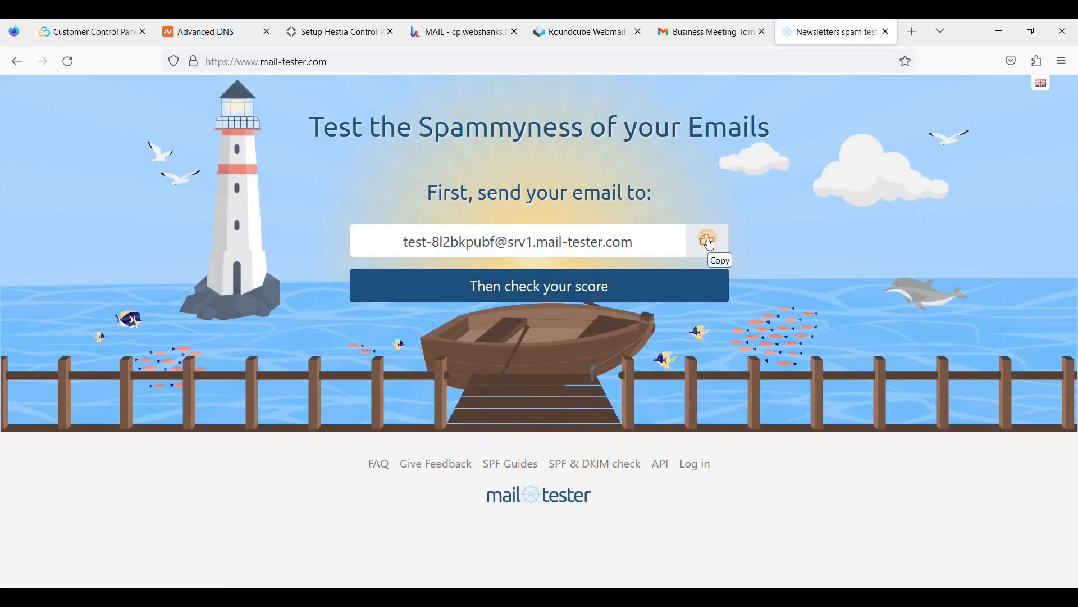
click(709, 243)
click(582, 36)
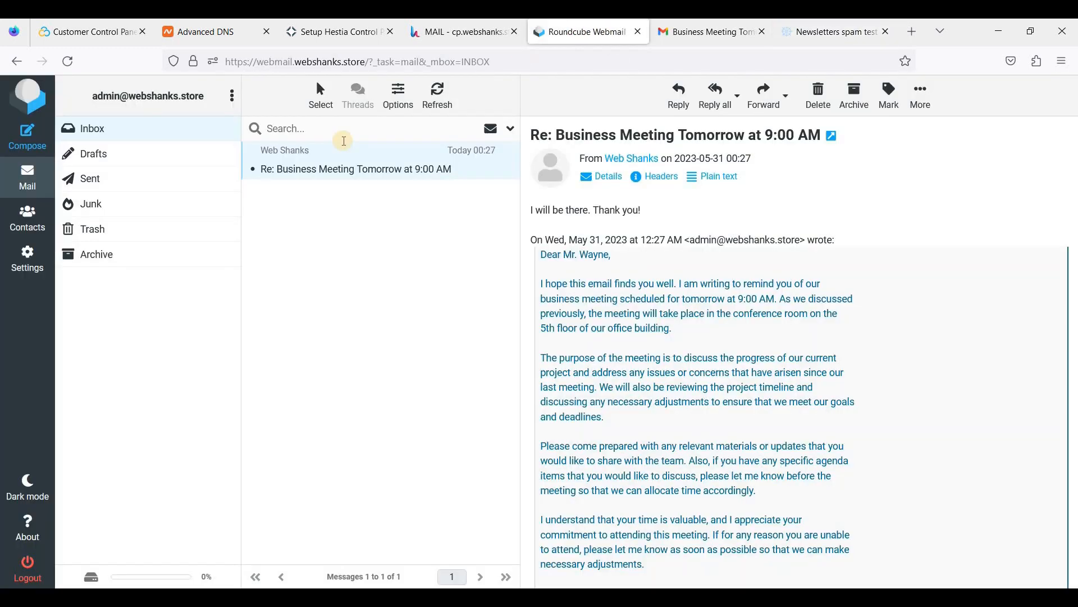
Send the meeting template email to the copied mail-tester address with the 'Business Meeting Tomorrow at 9:00 AM' subject.
click(29, 144)
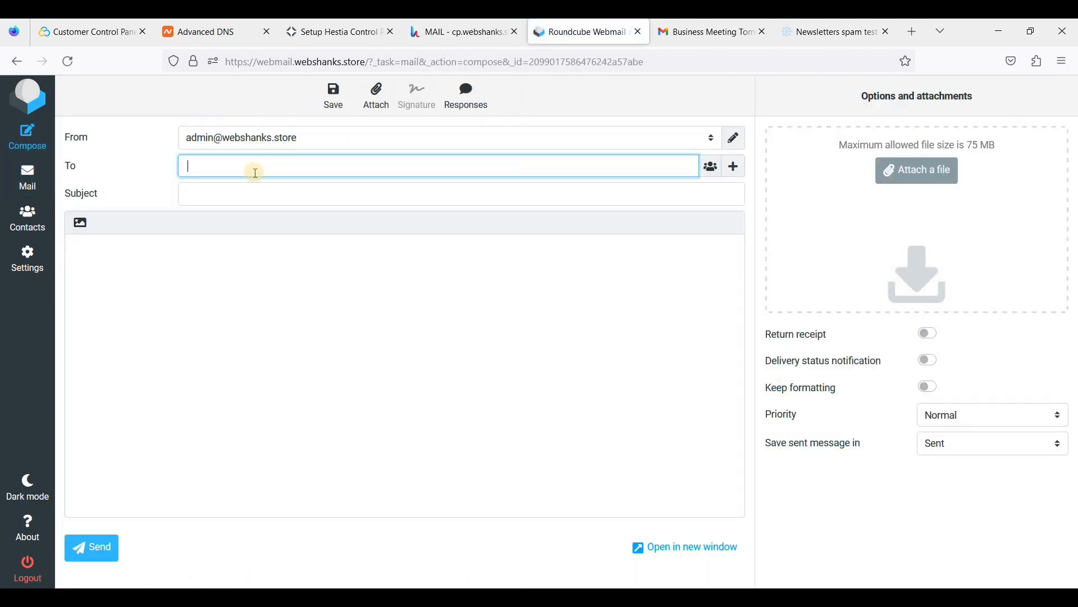
key(ctrl+v)
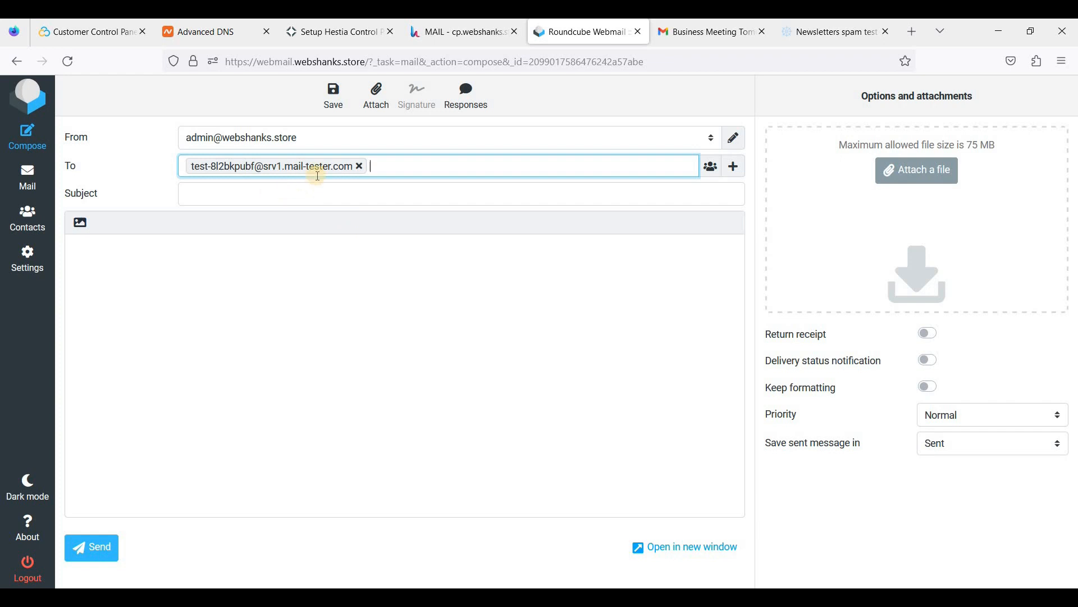
click(272, 190)
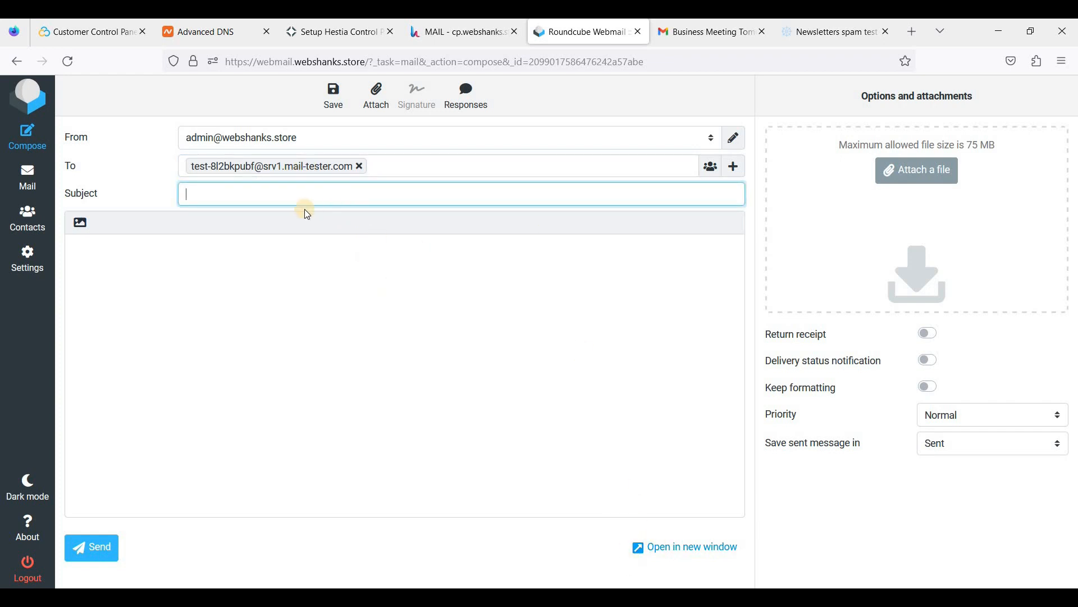
key(Down)
key(Down)
key(Tab)
key(alt+Tab)
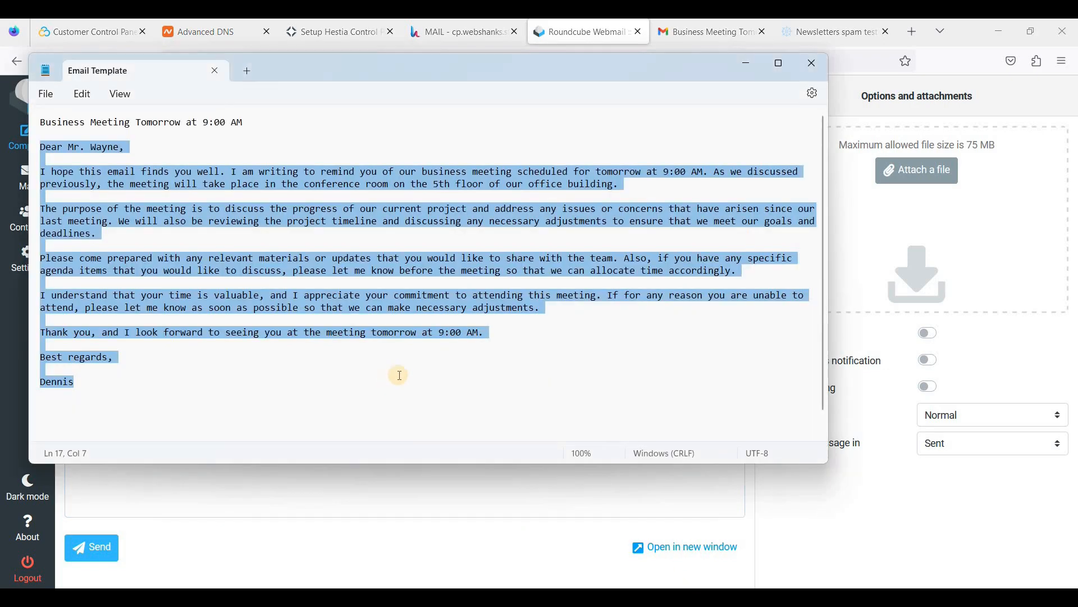
key(alt+Tab)
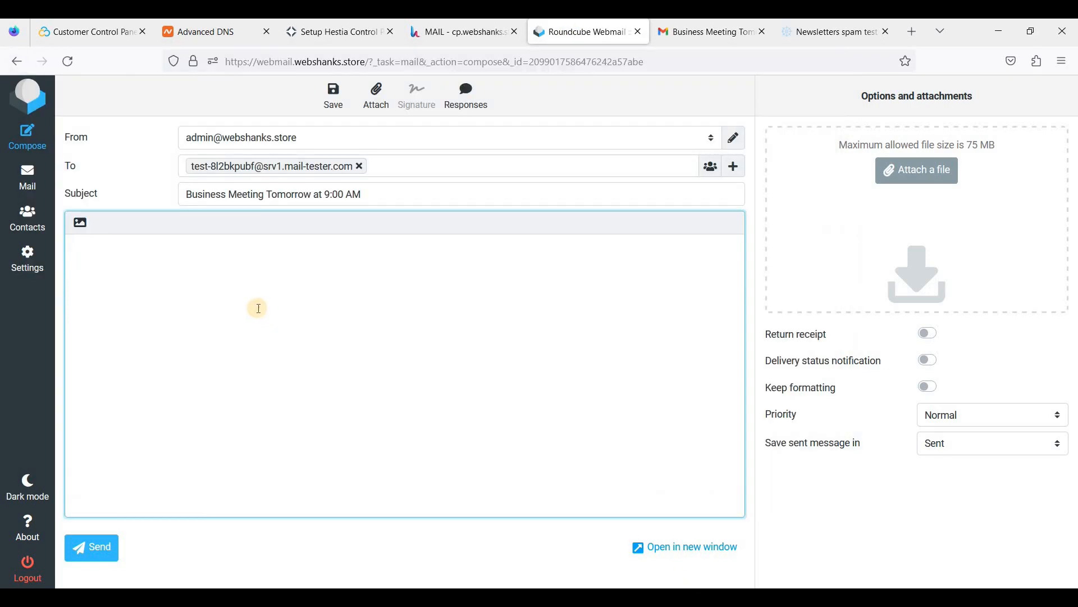
key(ctrl+v)
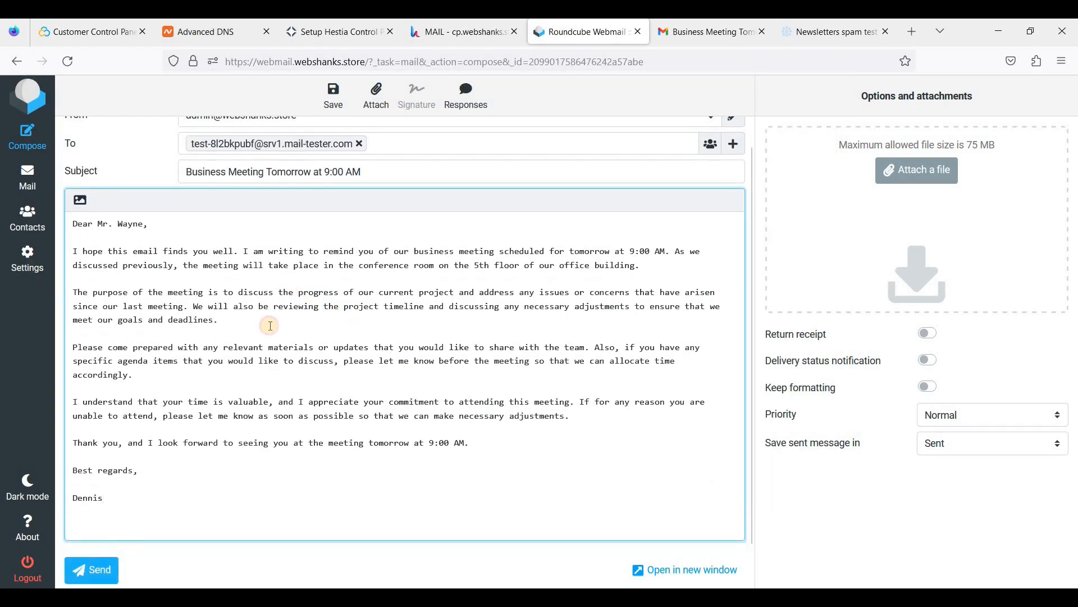
key(ctrl+Return)
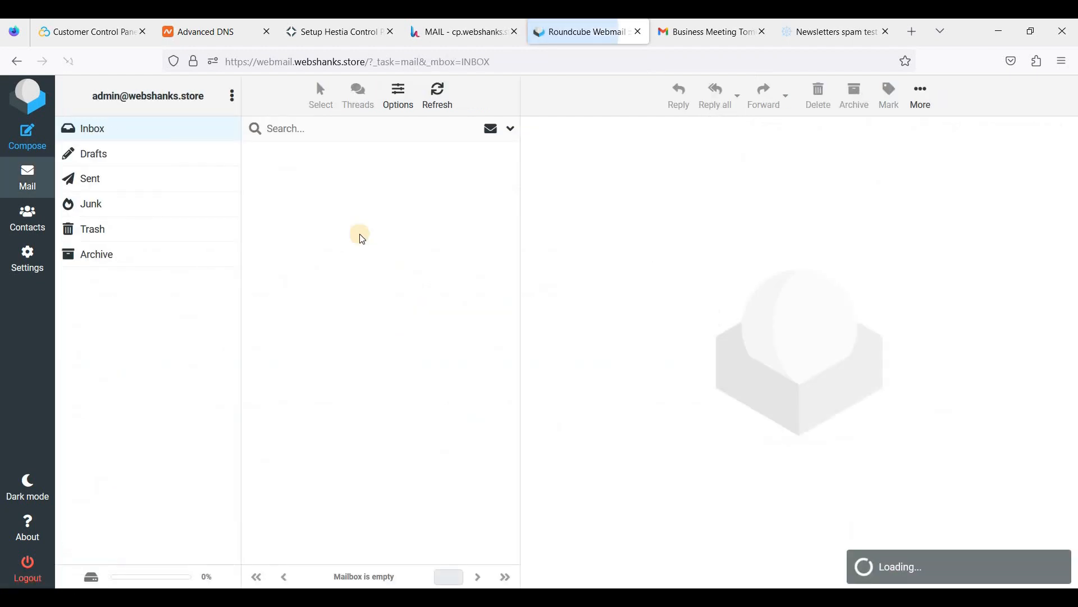
click(804, 32)
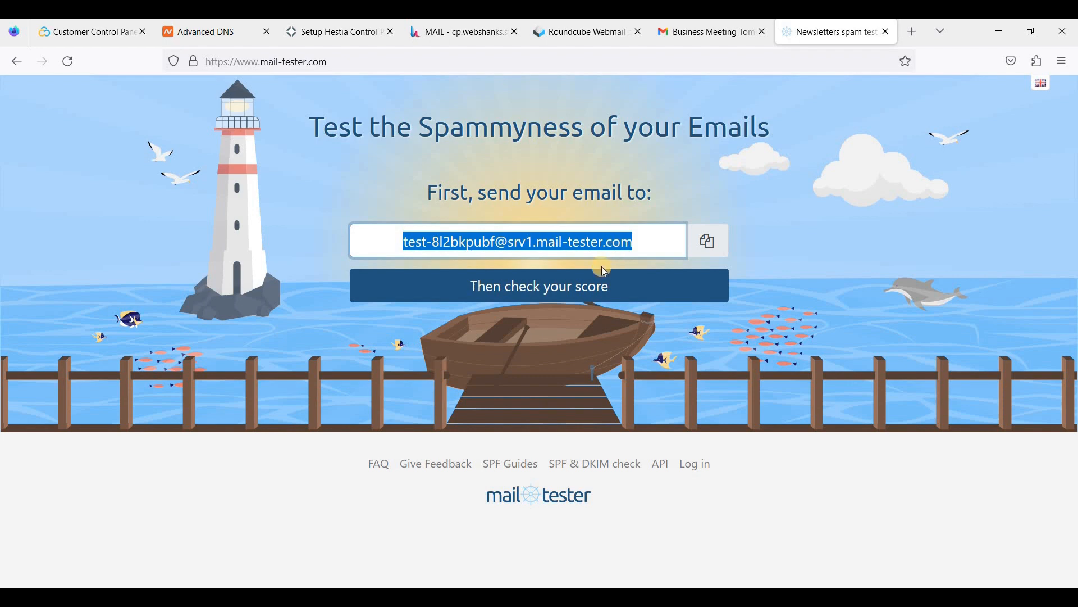
Check the mail-tester score and review the 10/10 result with every check passed.
click(582, 291)
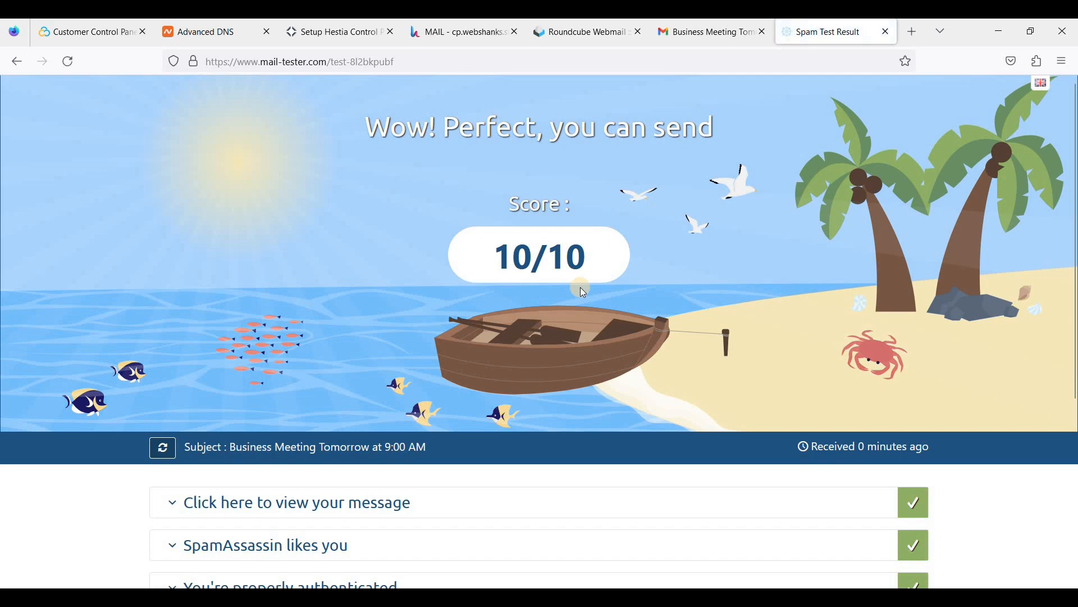
scroll(581, 288, down, 2)
scroll(545, 282, up, 2)
scroll(450, 283, down, 1)
scroll(453, 285, down, 3)
scroll(475, 292, up, 4)
scroll(485, 323, down, 4)
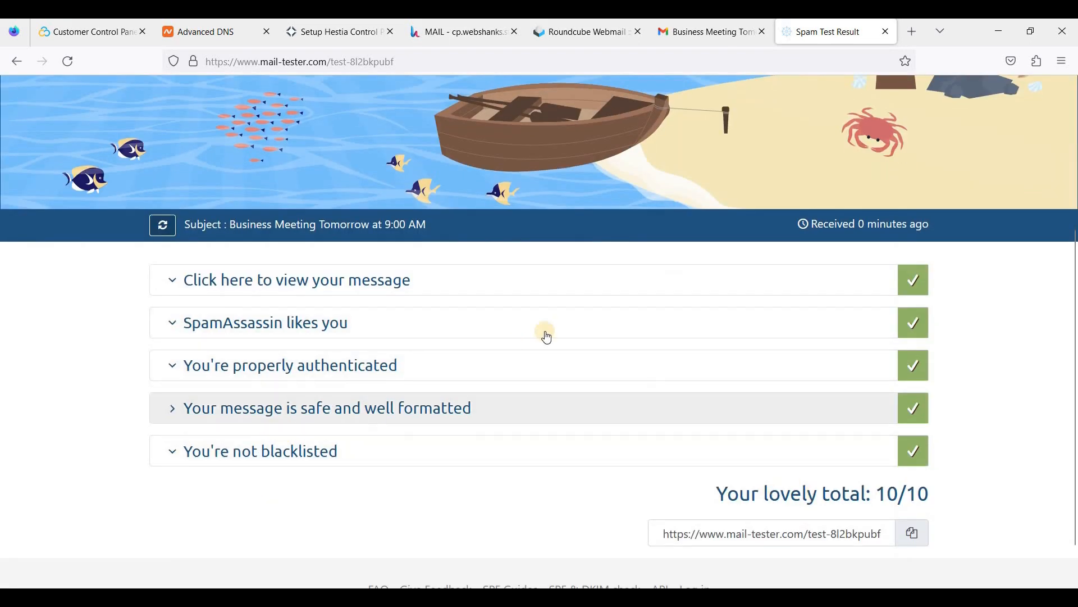
scroll(554, 316, up, 4)
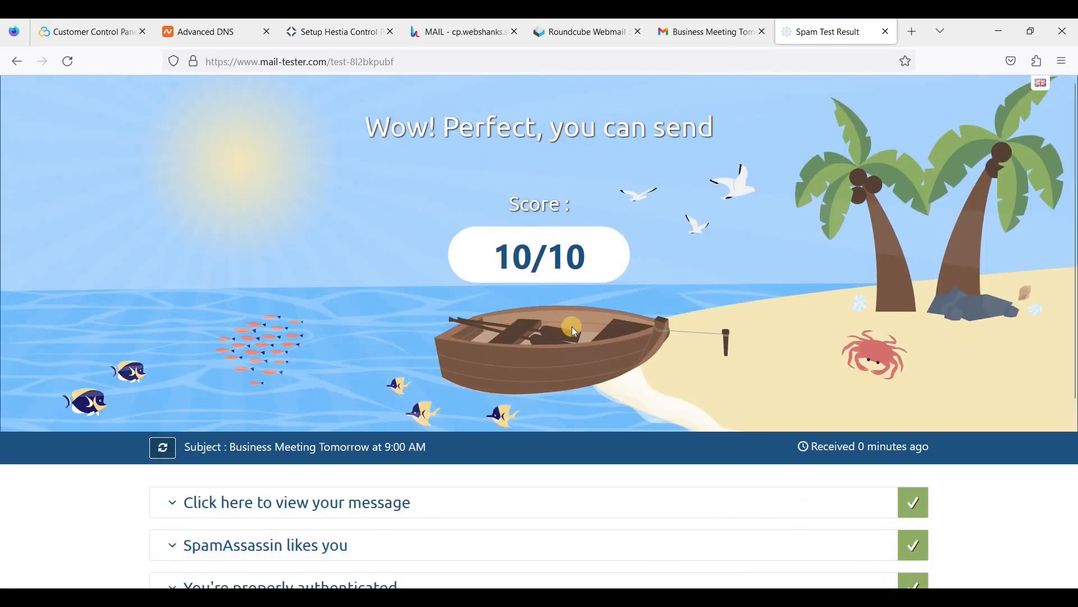
click(468, 32)
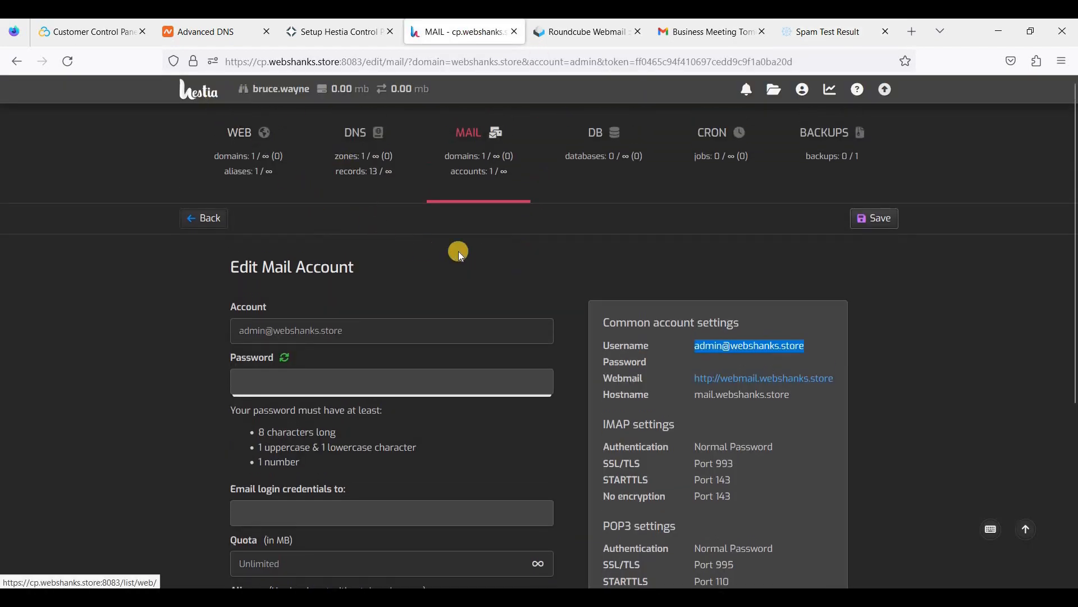
click(86, 32)
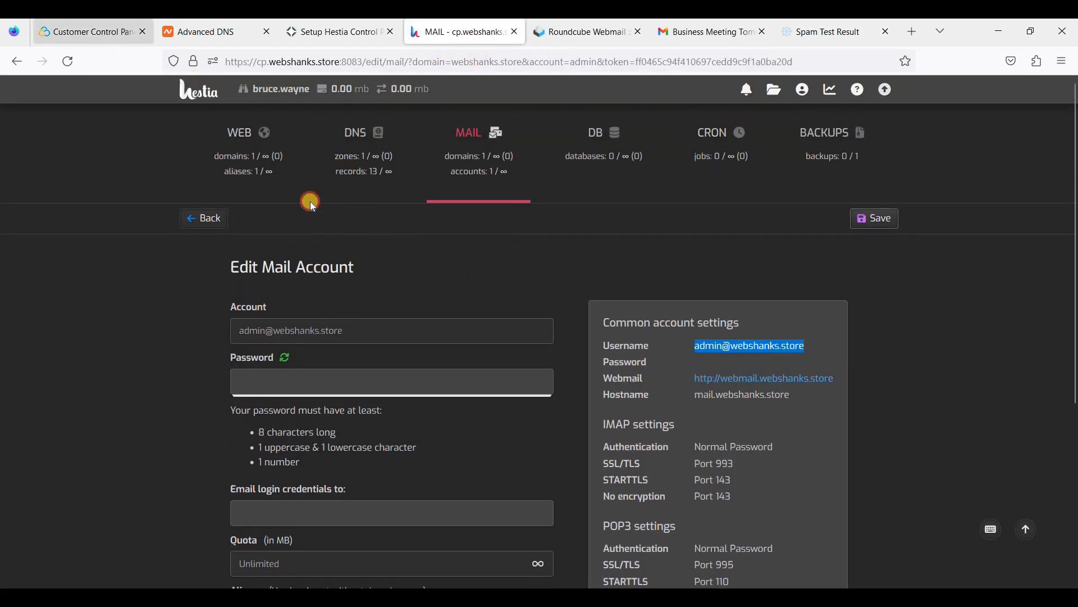
click(229, 45)
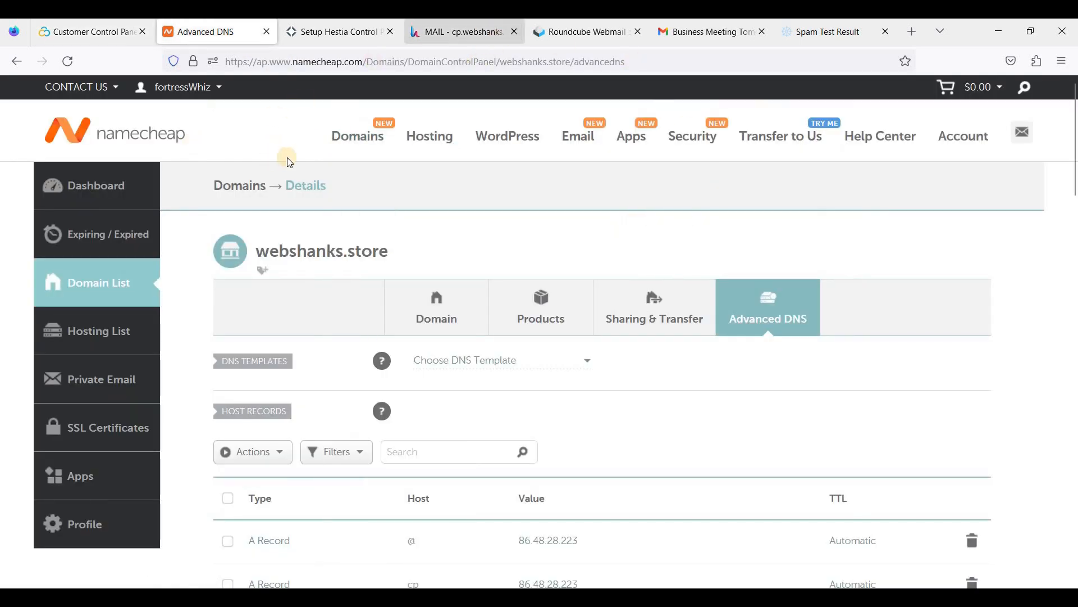
click(583, 35)
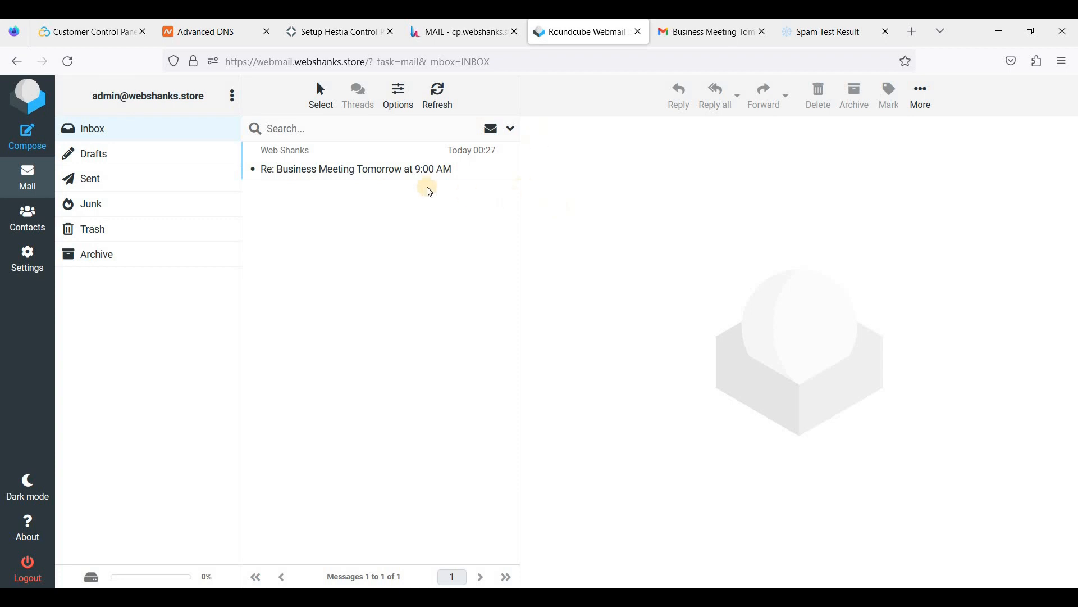
click(465, 42)
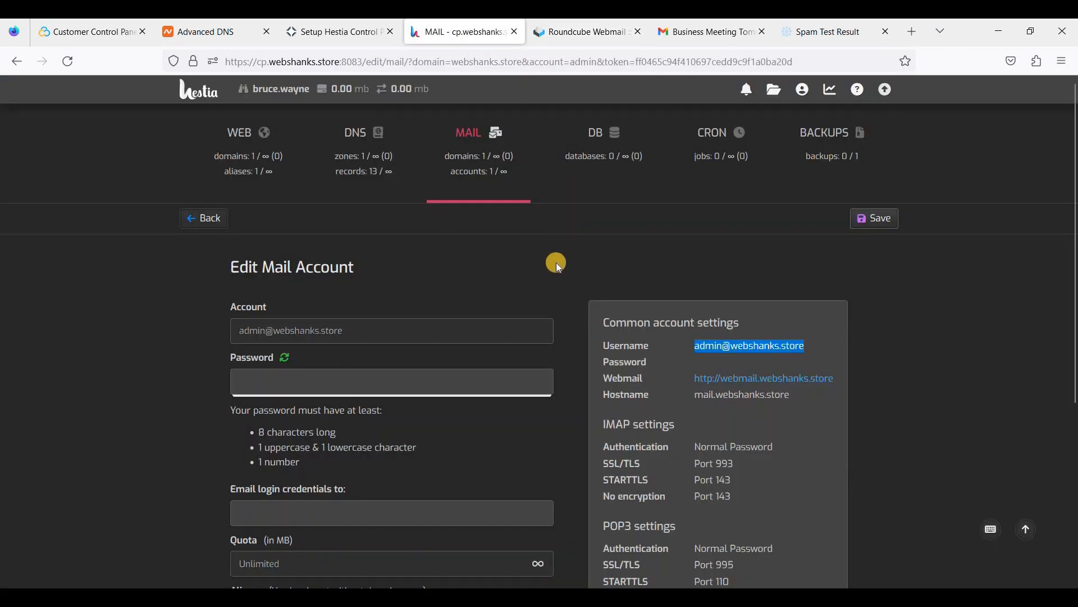
scroll(560, 268, down, 2)
scroll(559, 268, up, 1)
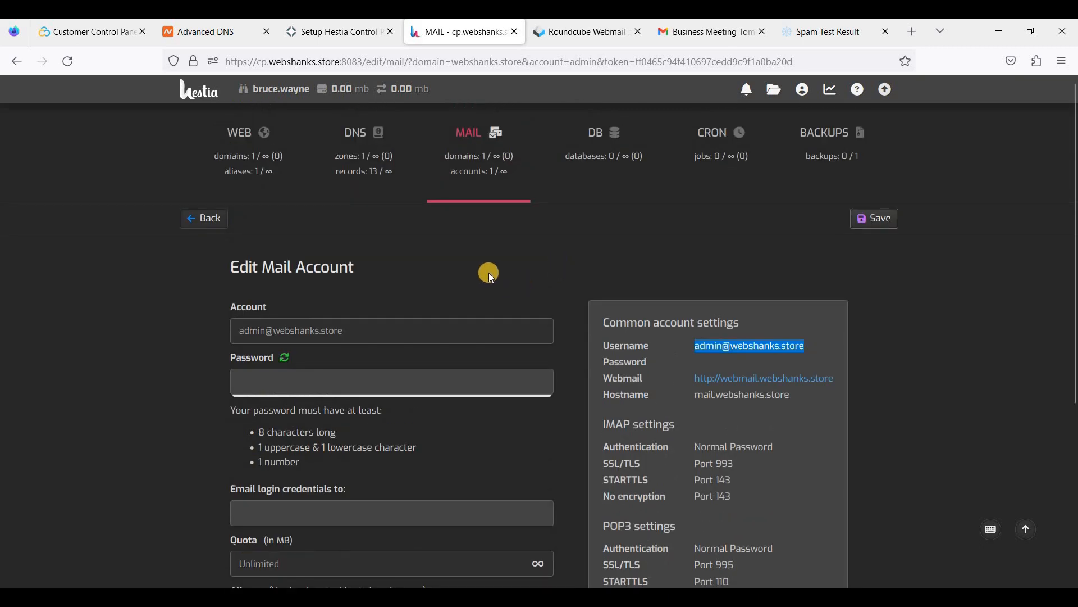